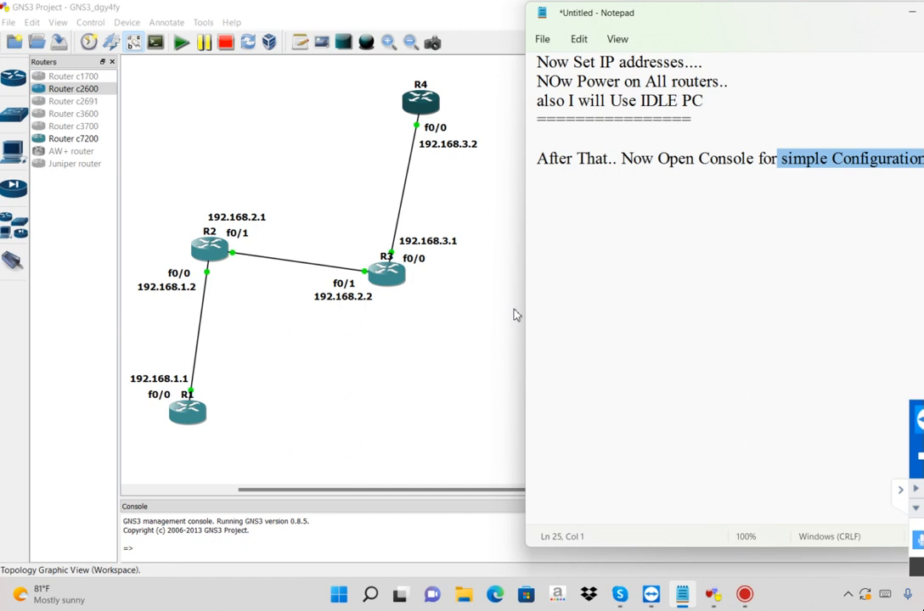
Open the console of router R1 and resize and place its window beside the topology
click(365, 371)
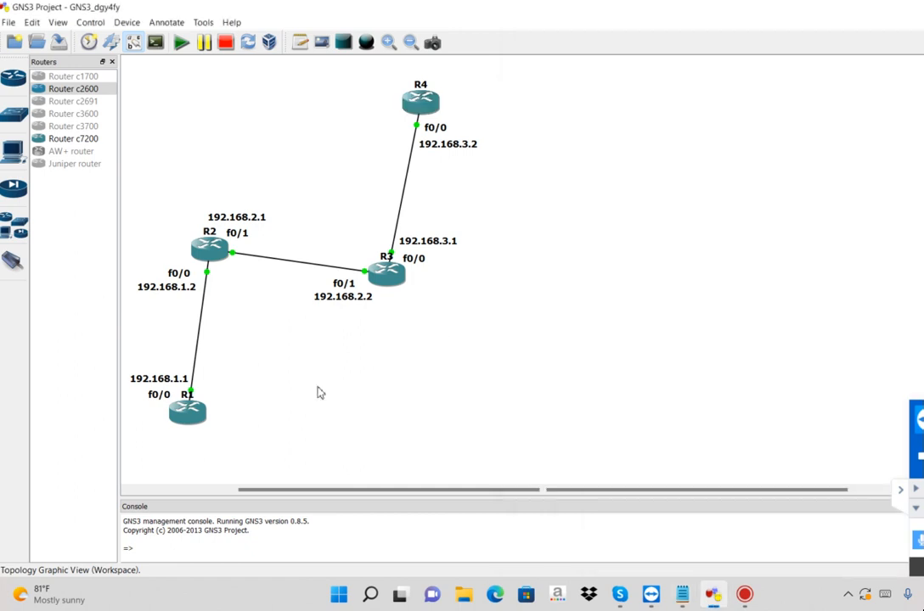
right_click(188, 417)
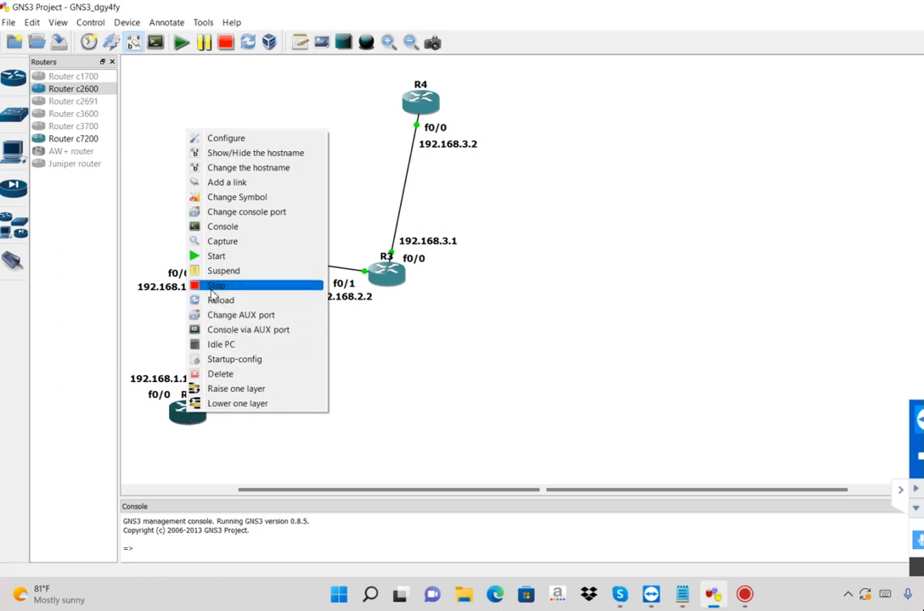
click(214, 231)
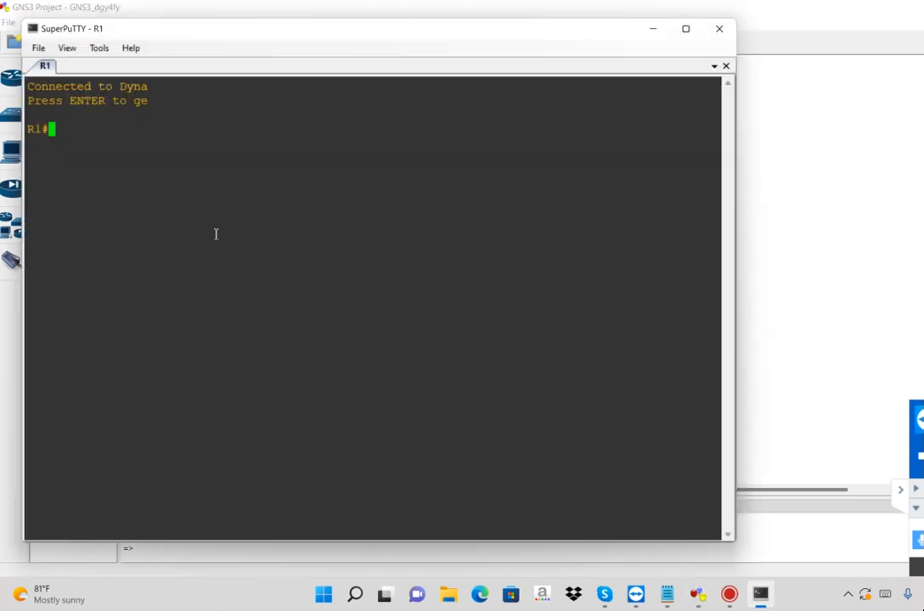
drag(741, 186, 434, 186)
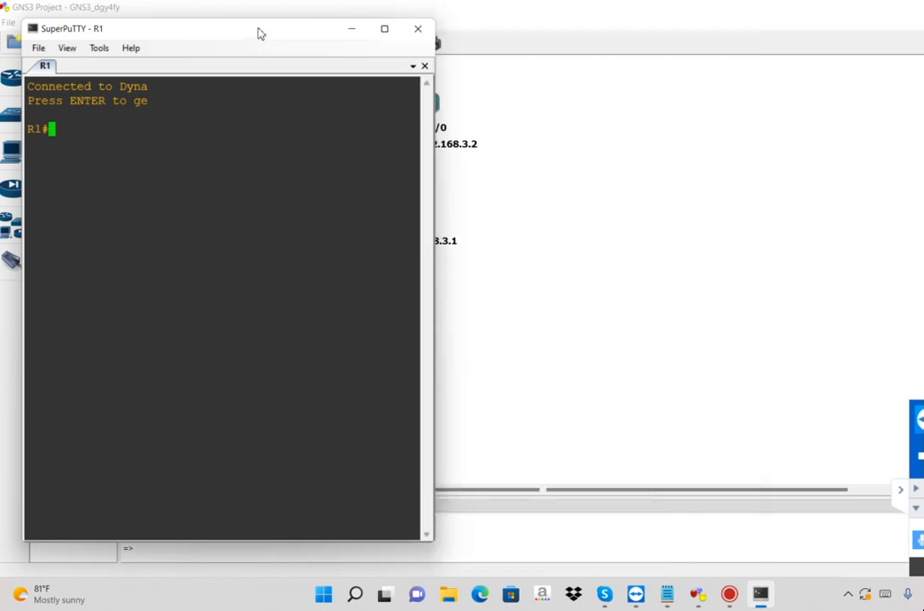
drag(261, 34, 723, 44)
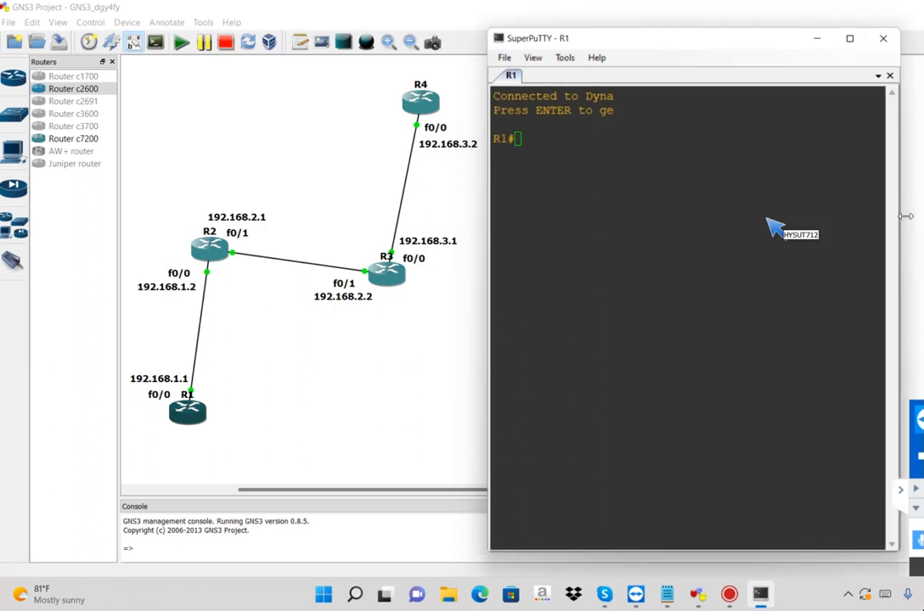
drag(905, 217, 923, 217)
Enter global configuration mode on R1 with config t and open interface f0/0 for configuration
text(config t)
key(Return)
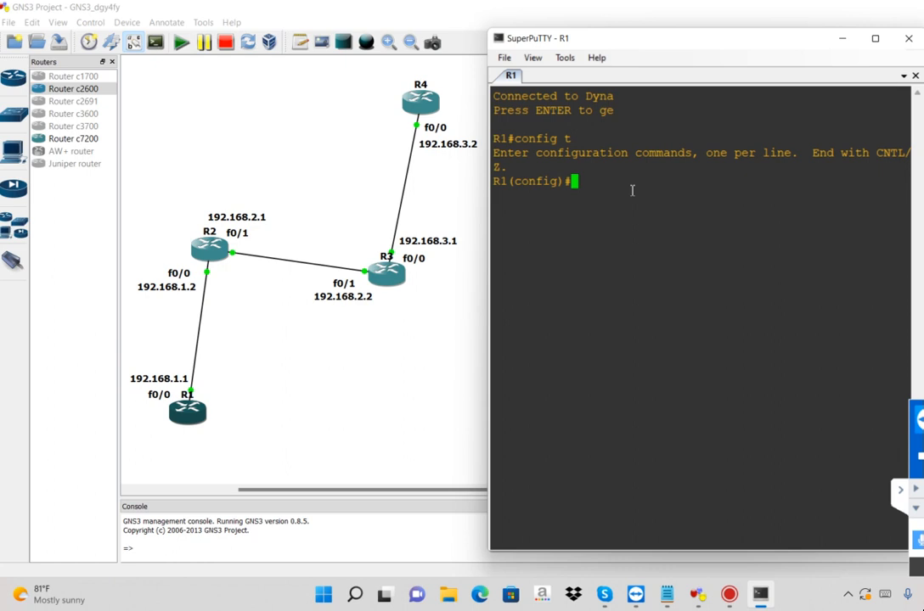
key(Return)
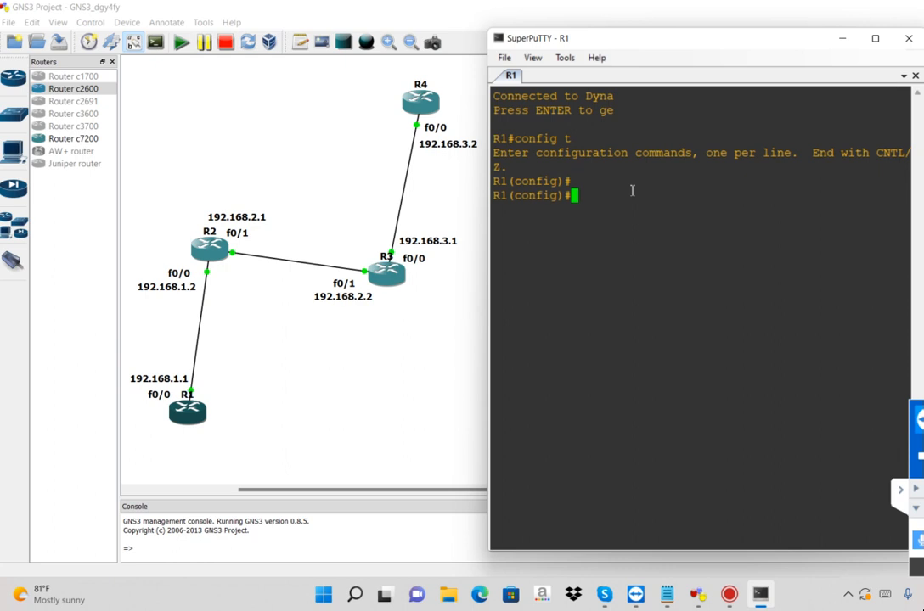
click(212, 408)
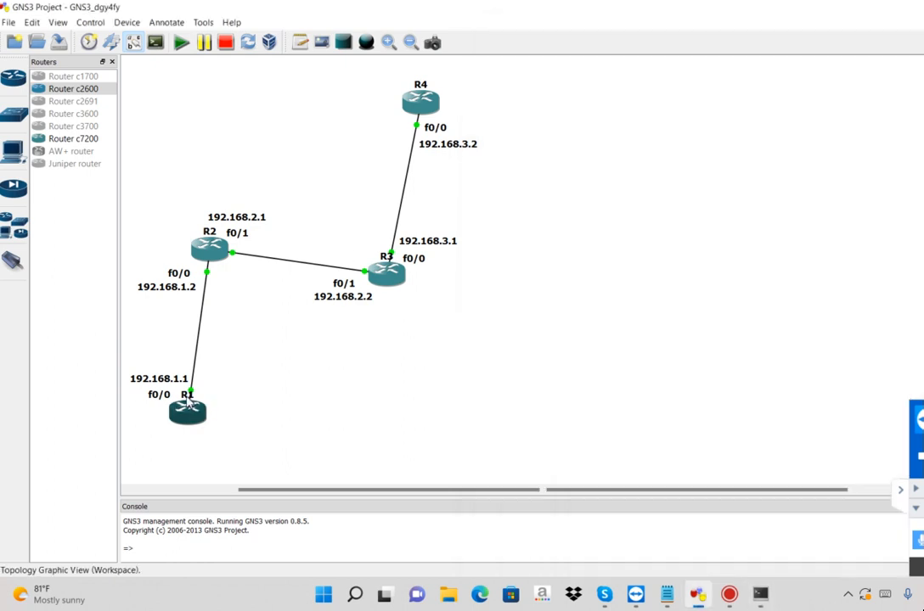
click(154, 394)
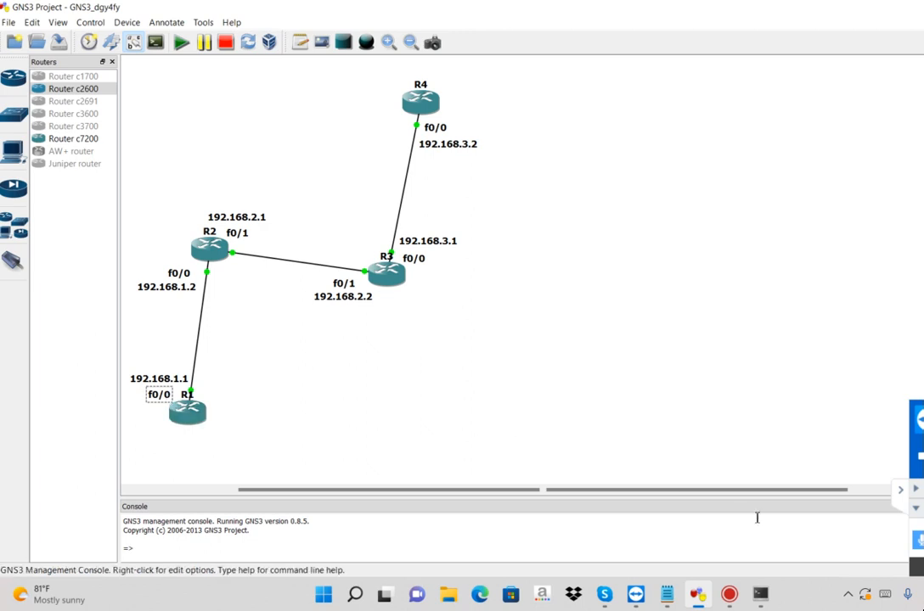
click(760, 594)
text(int f0/)
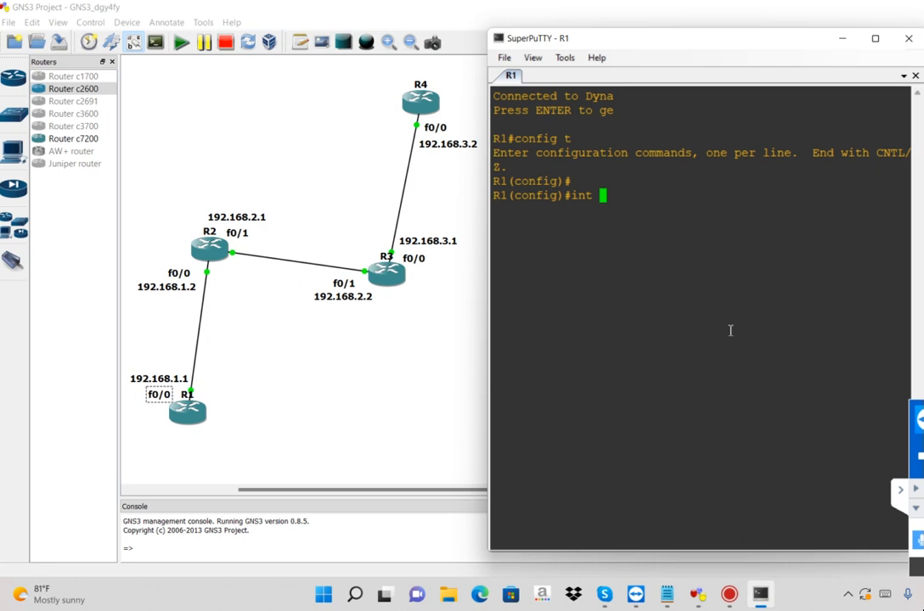
text(0)
key(Return)
key(Return)
Assign IP address 192.168.1.1 with mask 255.255.255.0 to R1's f0/0, dismissing the sponsored session pop-up
text(ip add)
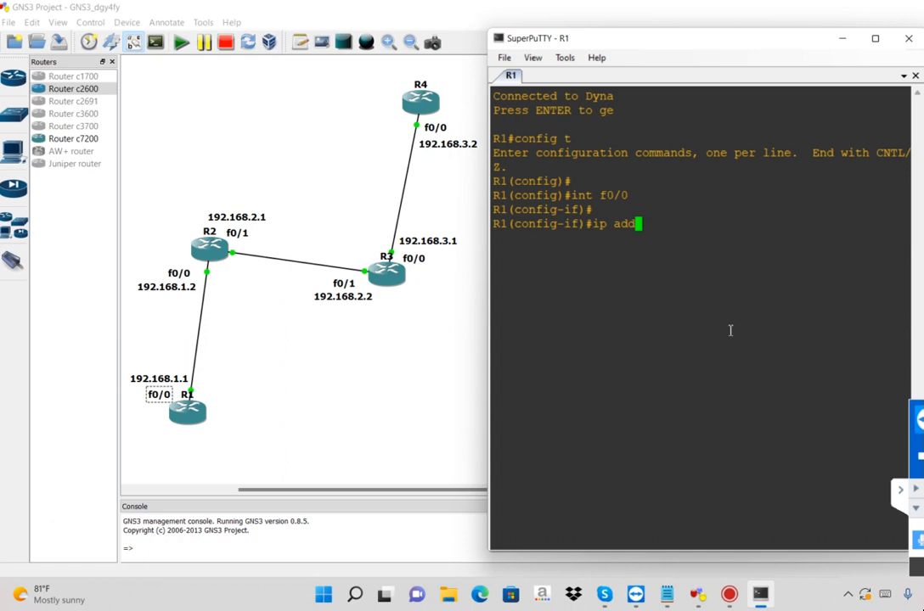
text( 192.168.1.1 2)
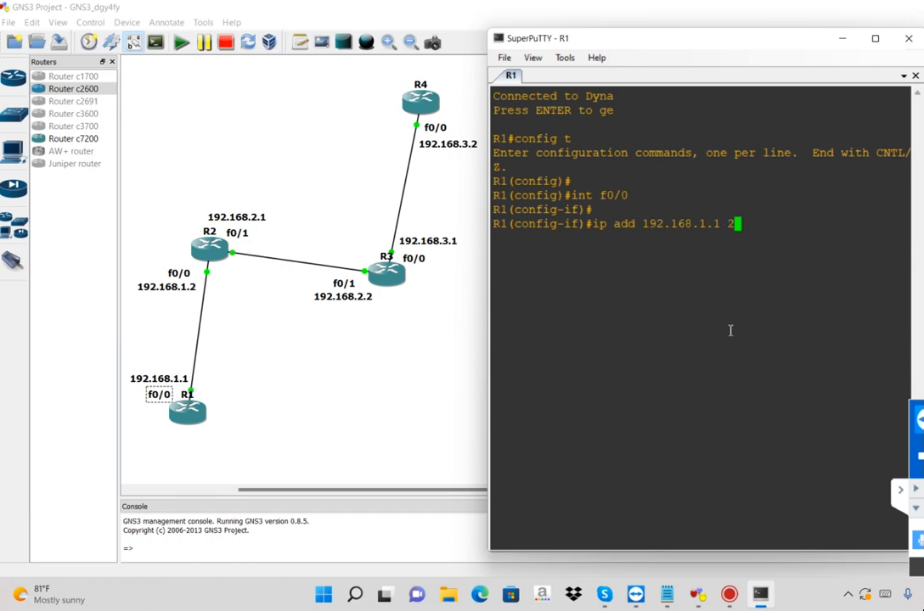
text(55.255.255.0)
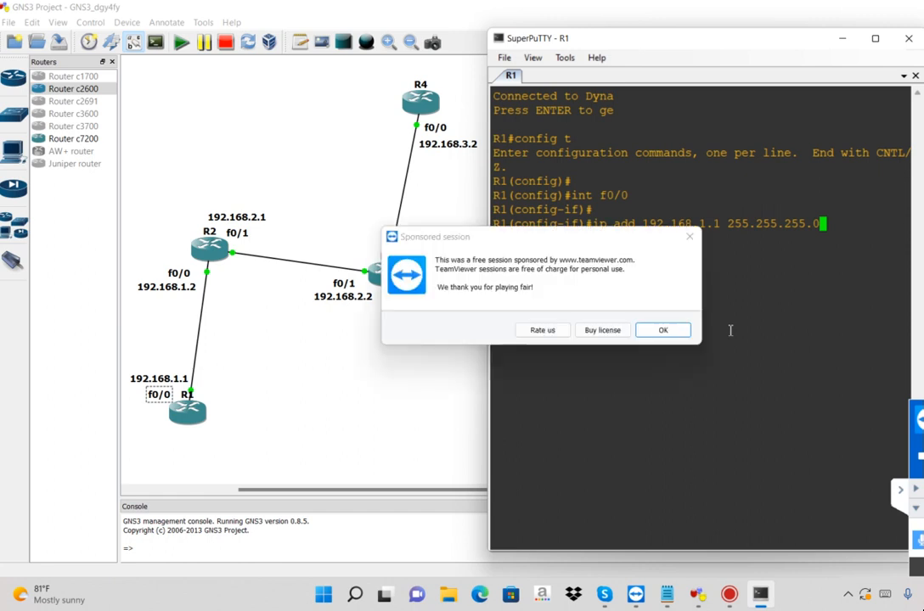
click(688, 236)
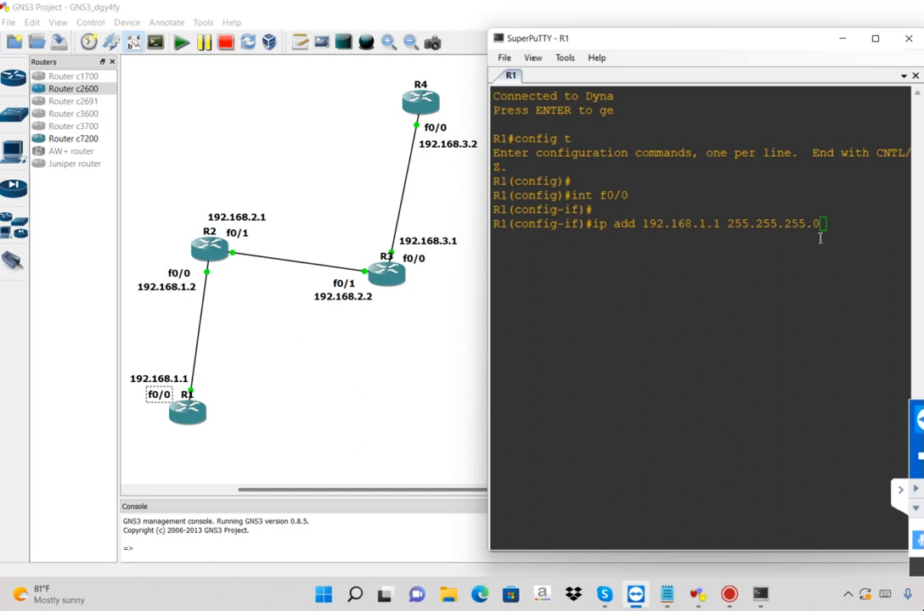
click(821, 239)
key(Return)
key(Return)
Enable R1's f0/0 interface with no shut and exit interface configuration mode
text(no shut)
key(Return)
key(Return)
text(exit)
key(Return)
key(Return)
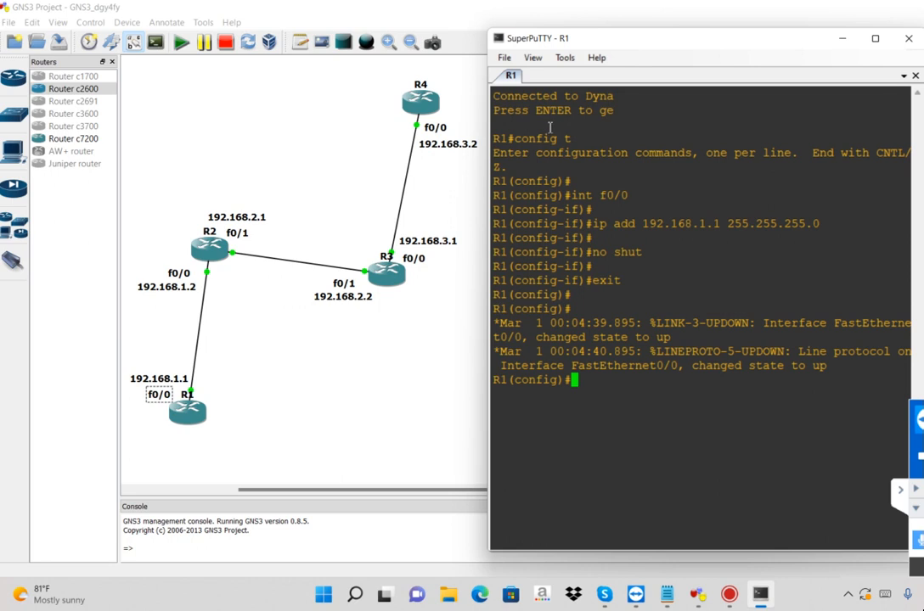
Copy R1's configuration commands from the console into the Notepad notes under a dash-underlined heading "On R1-->"
drag(550, 127, 716, 292)
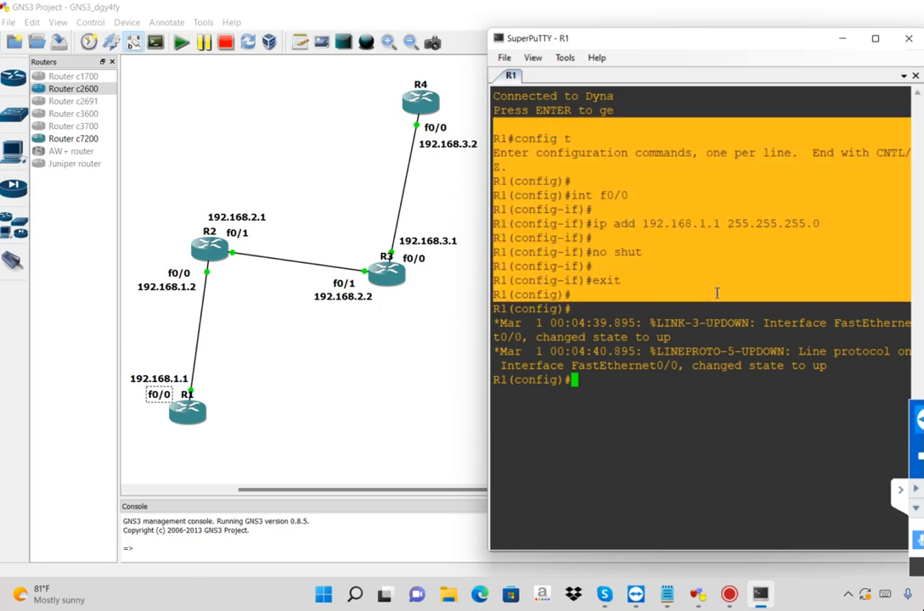
click(667, 600)
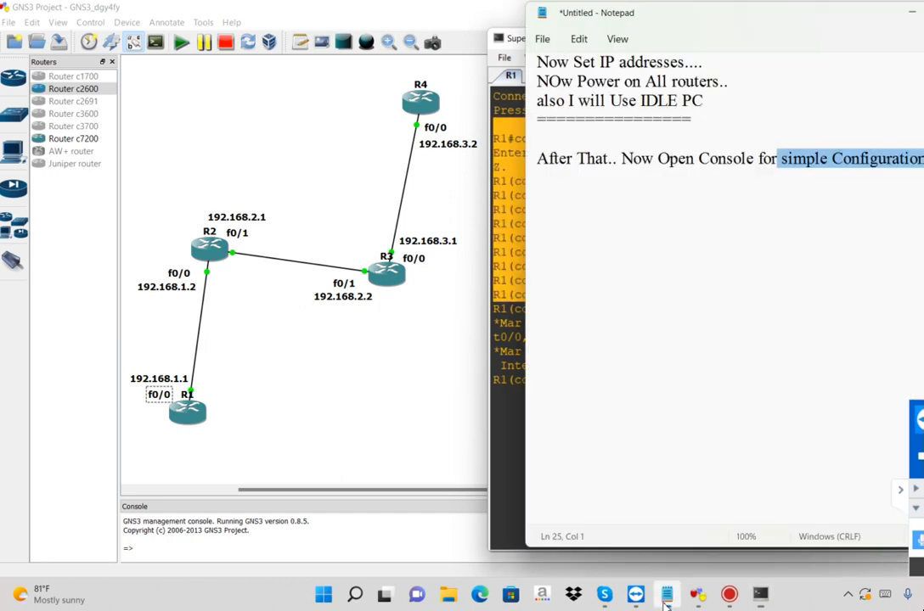
click(585, 192)
text(On R1)
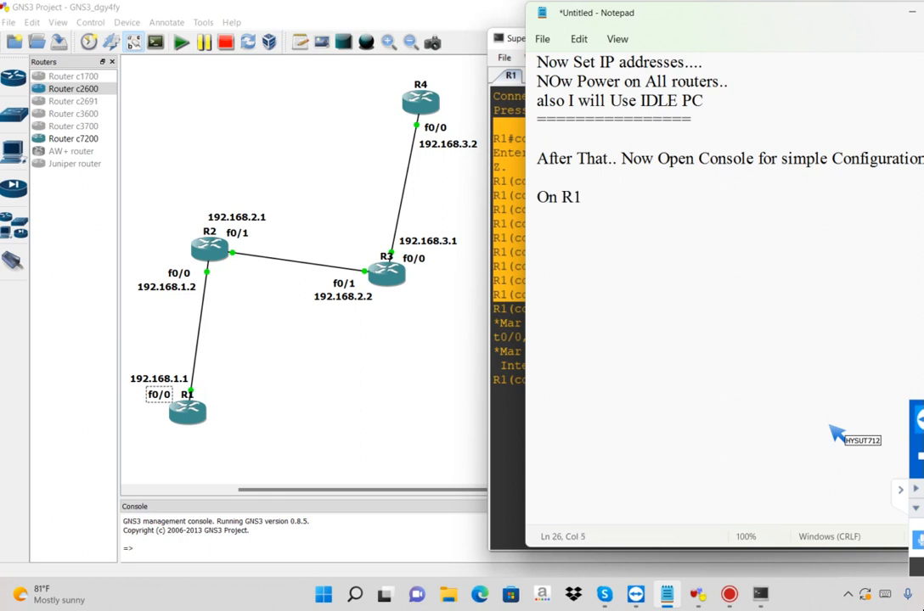
text(-->)
key(Return)
text(-----------------)
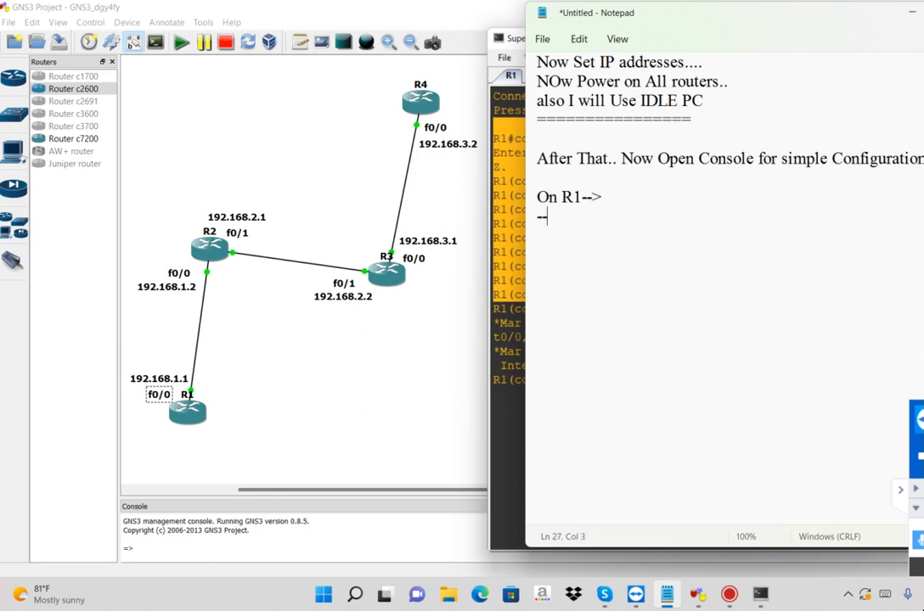
key(Return)
key(Return)
key(Return)
text(R1#config t Enter configuration commands, one per line.  End with CNTL/Z. R1(config)# R1(config)#int f0/0 R1(config-if)# R1(config-if)#ip add 192.168.1.1 255.255.255.0 R1(config-if)# R1(config-if)#no shut R1(config-if)# R1(config-if)#exit R1(config)#)
Add a separator line of equals signs and several blank lines below the pasted R1 commands
text(=====================)
key(Return)
key(Return)
key(Return)
key(Return)
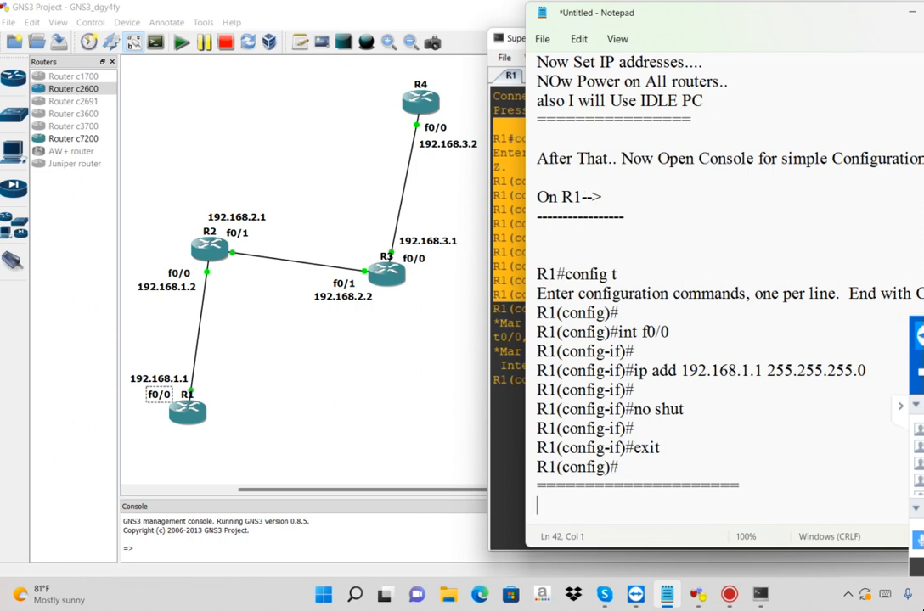
key(Return)
key(Return)
key(Return)
key(Return)
key(Return)
key(Return)
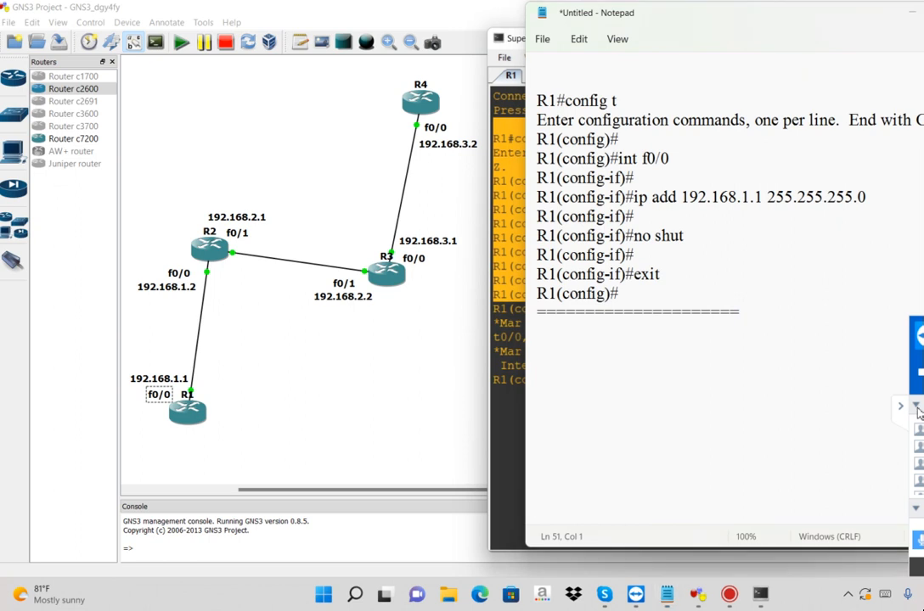
Write the note "Now I will Use Same Command on All Routers" directly below the separator line
click(732, 336)
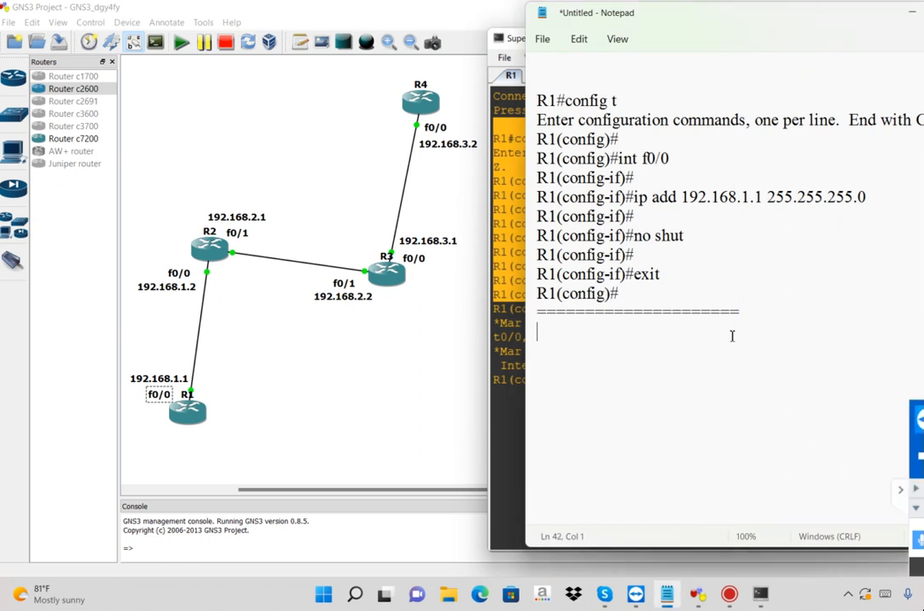
text(Now I wi)
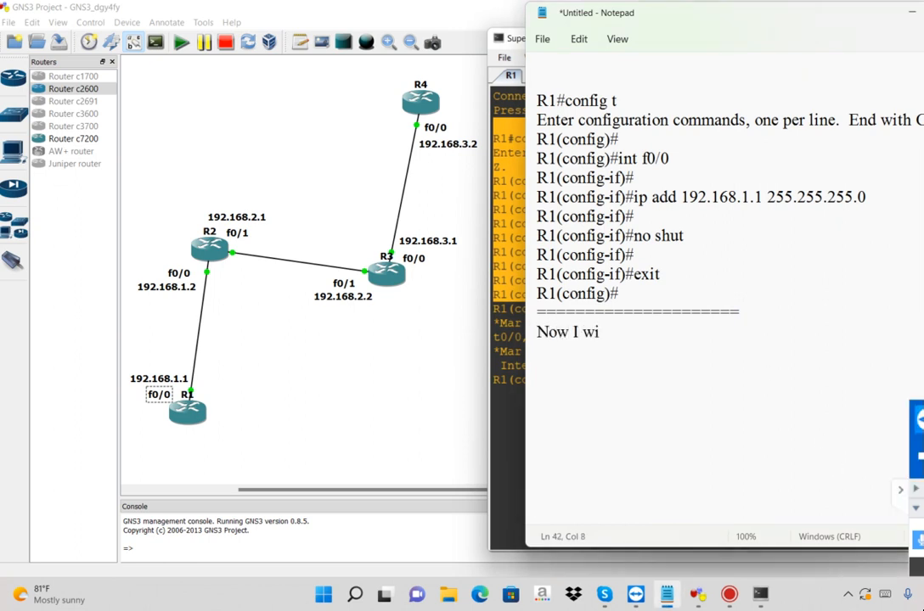
text(ll Use Same Comma)
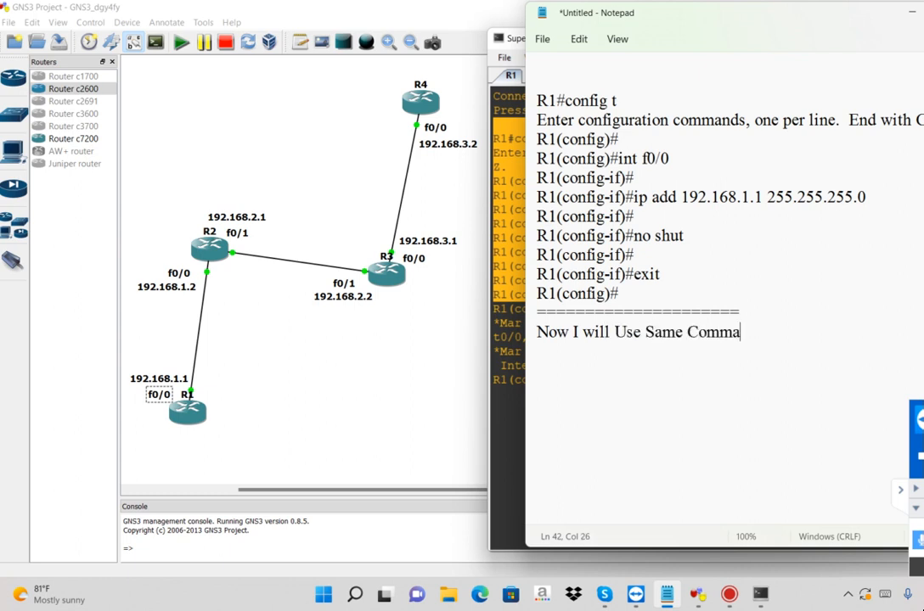
text(nd on All Routers)
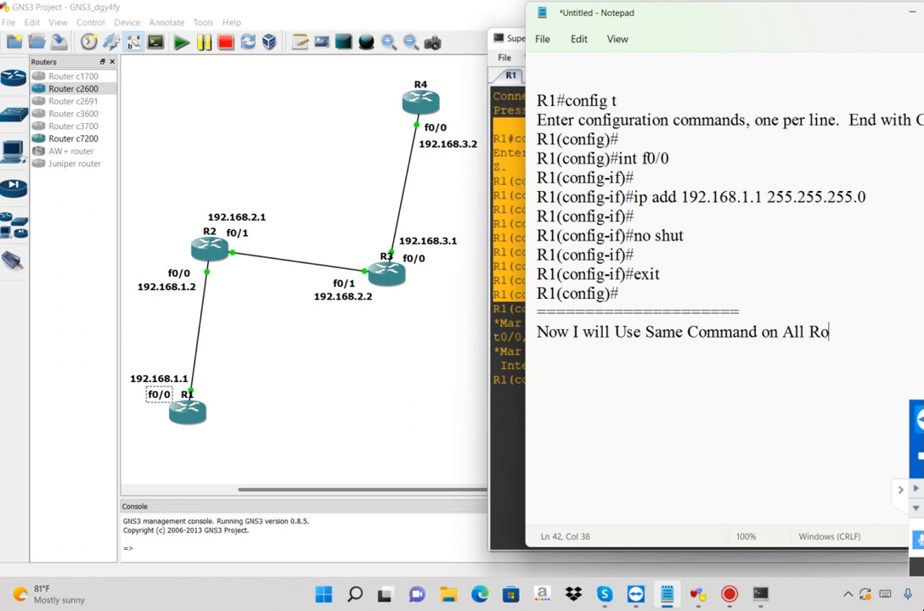
key(Return)
key(Return)
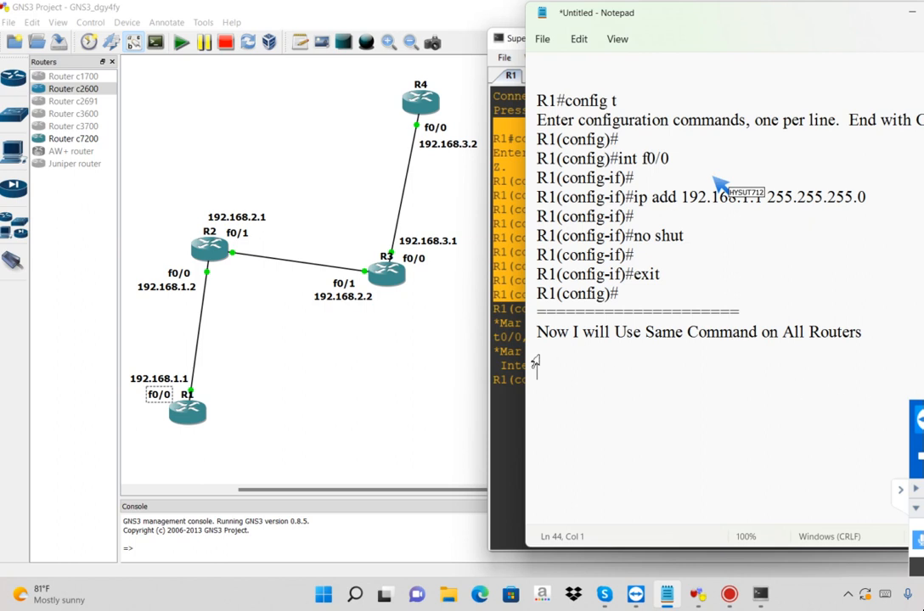
Switch to GNS3, open the console of router R2 and enter global configuration mode with config t
click(270, 349)
right_click(215, 265)
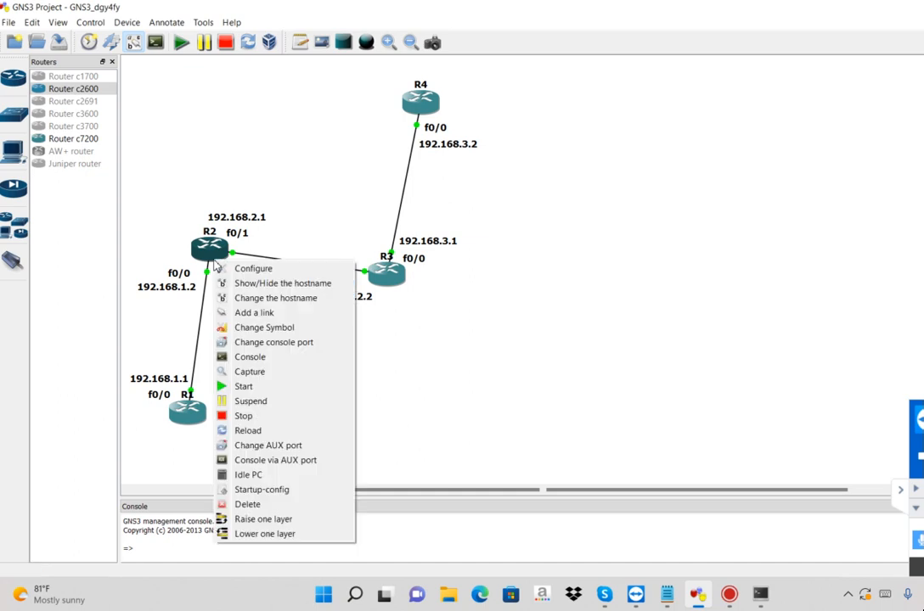
click(257, 358)
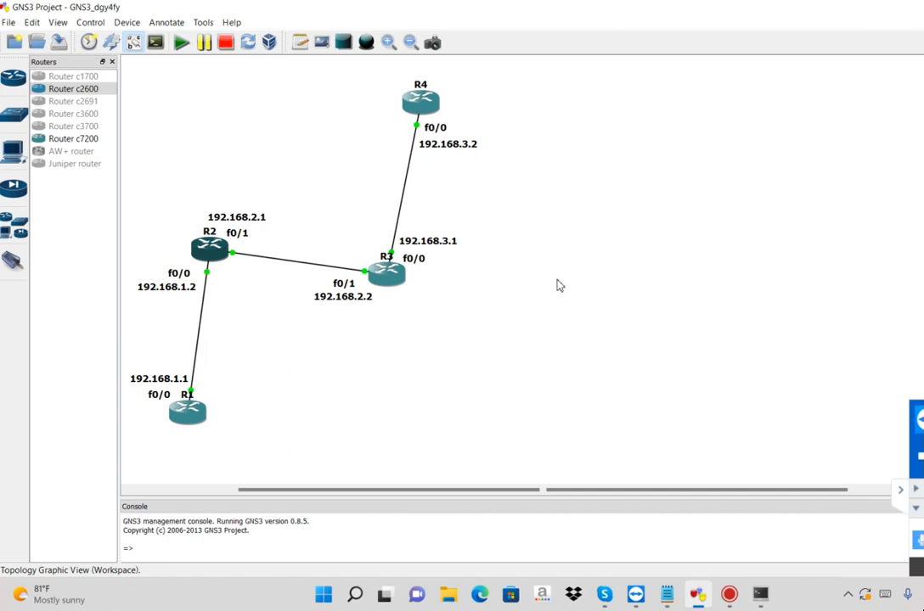
text(config t)
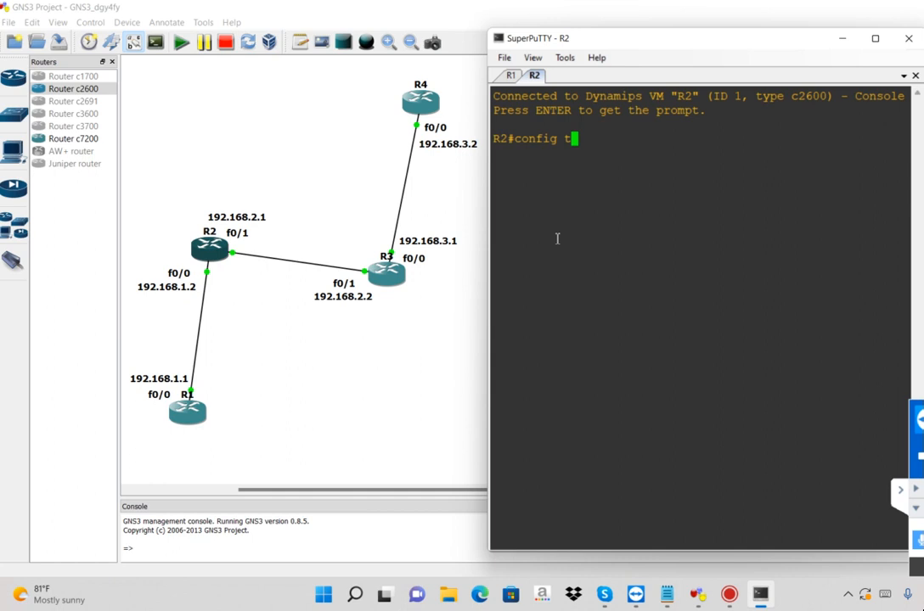
key(Return)
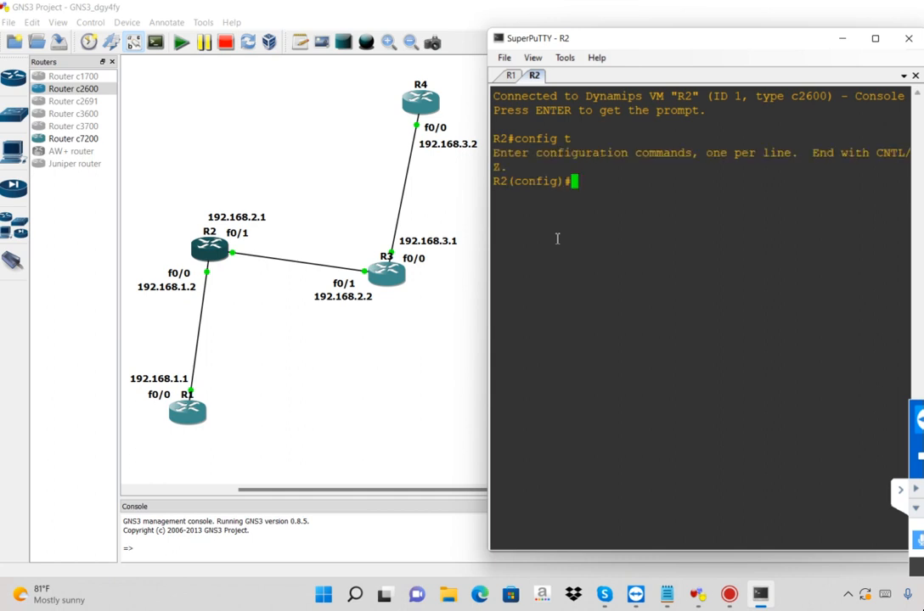
key(Return)
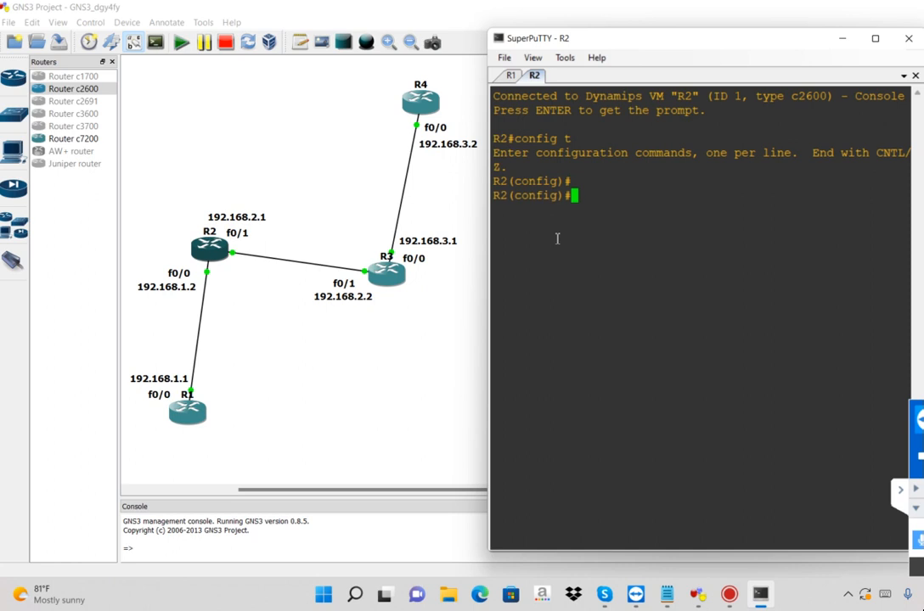
Open interface f0/0 of R2 for configuration with the int command
text(int)
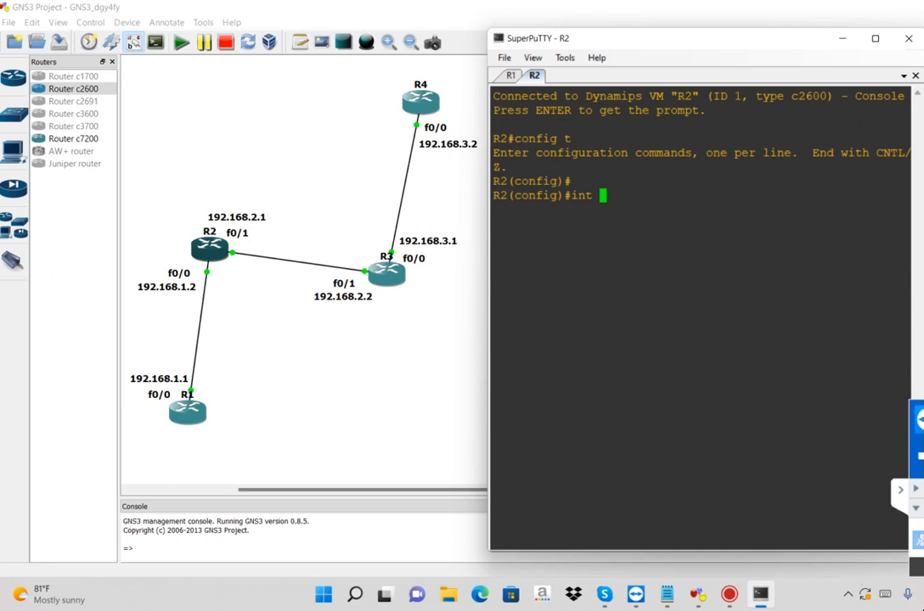
click(922, 544)
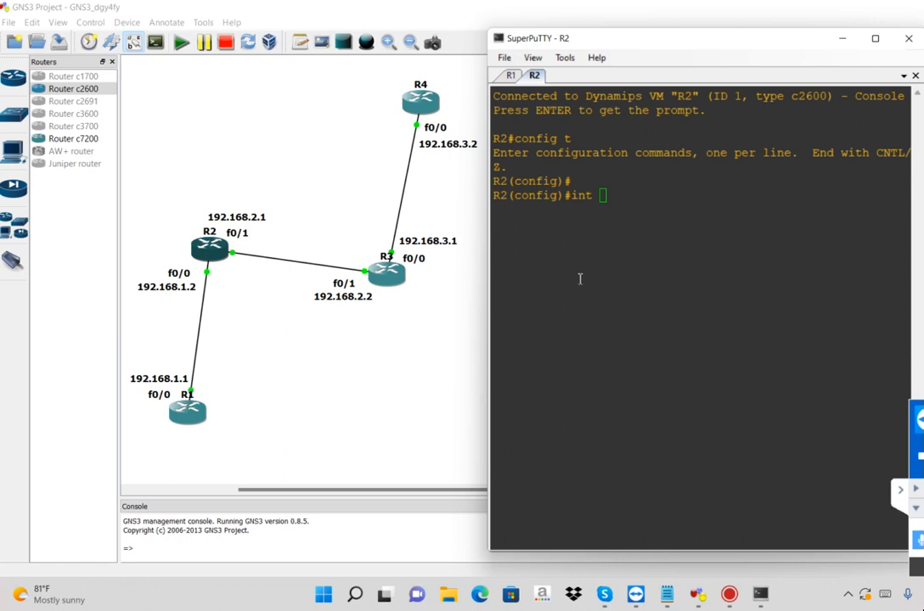
text(f0)
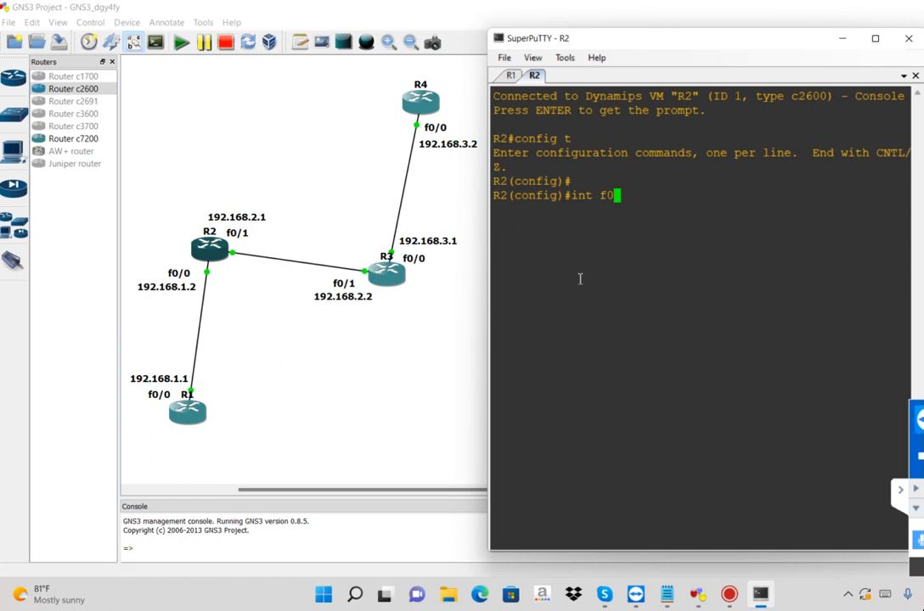
text(/o)
key(BackSpace)
text(0)
key(Return)
key(Return)
Assign IP address 192.168.1.2 with mask 255.255.255.0 to interface f0/0 of R2 using ip add
text(ip add)
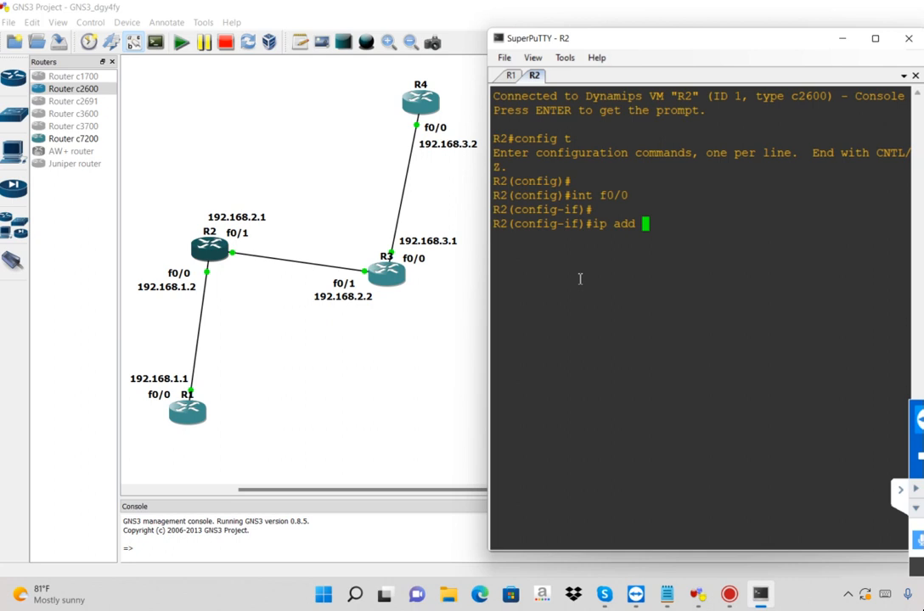
text(192.168.1.2 2)
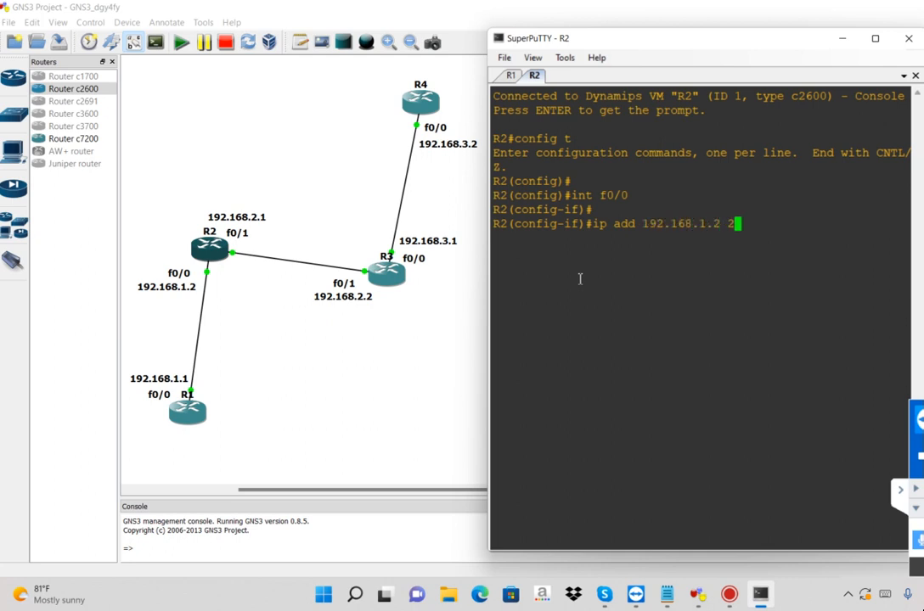
text(55.255.255.0)
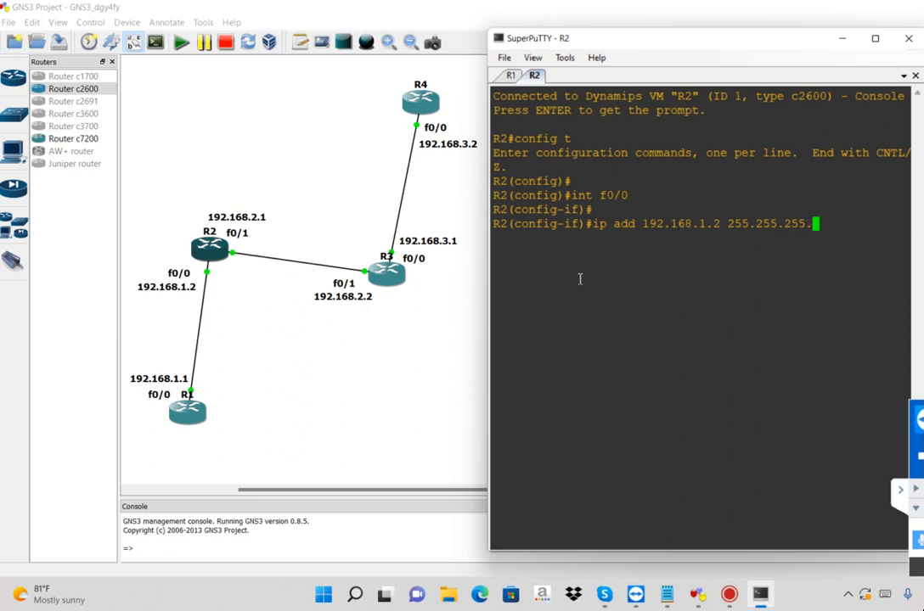
key(Return)
key(Return)
Enable interface f0/0 of R2 with no shut and exit back to global configuration mode
text(no shut)
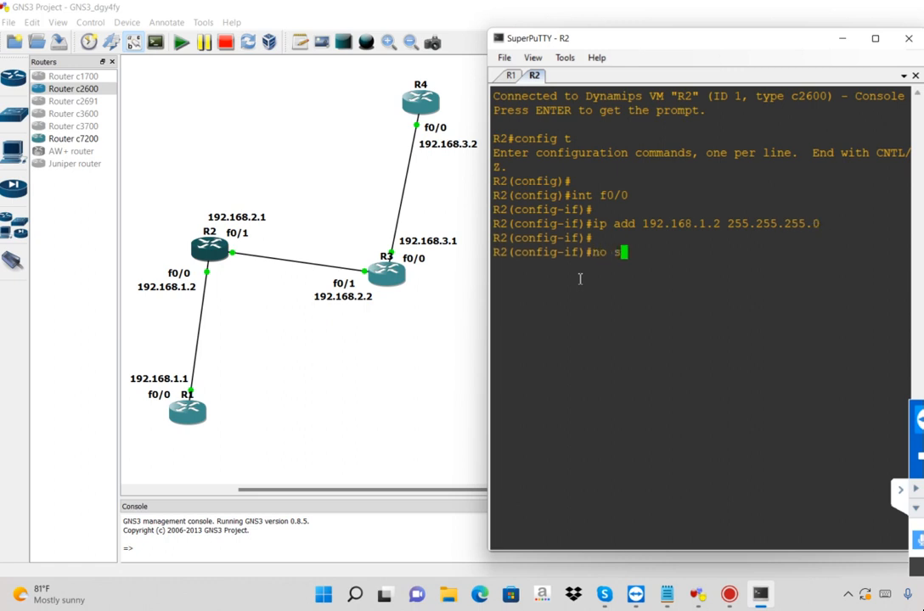
key(Return)
key(Return)
text(exit)
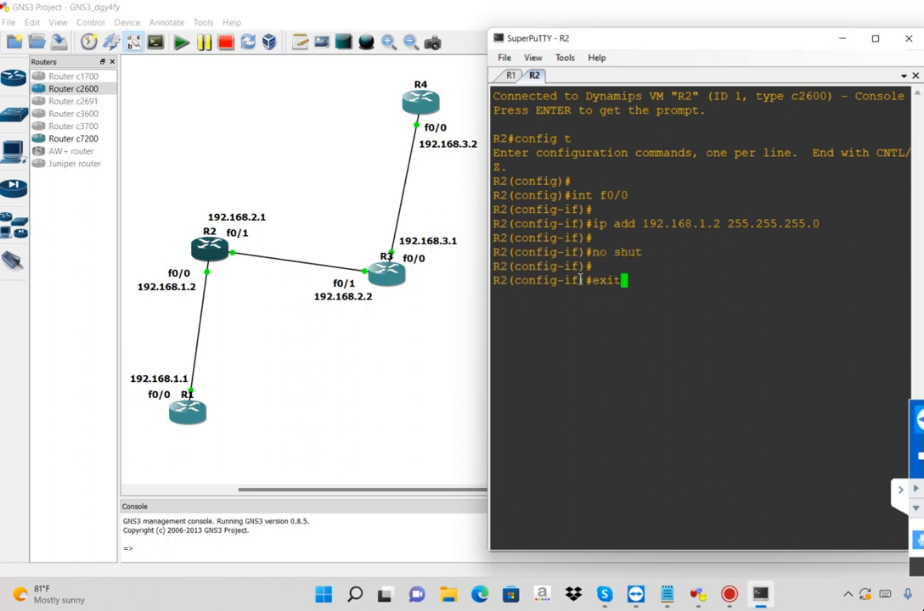
key(Return)
key(Return)
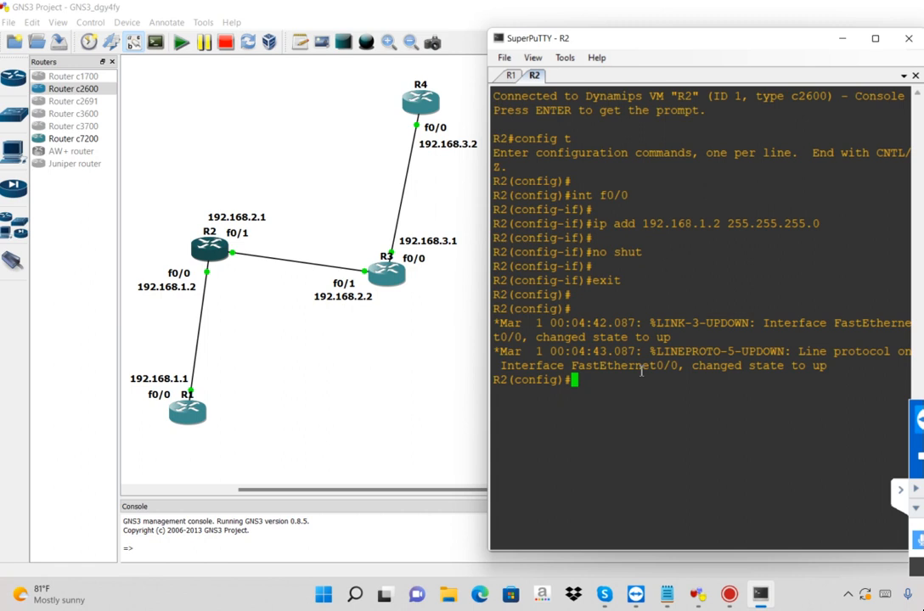
key(Return)
key(Return)
key(Return)
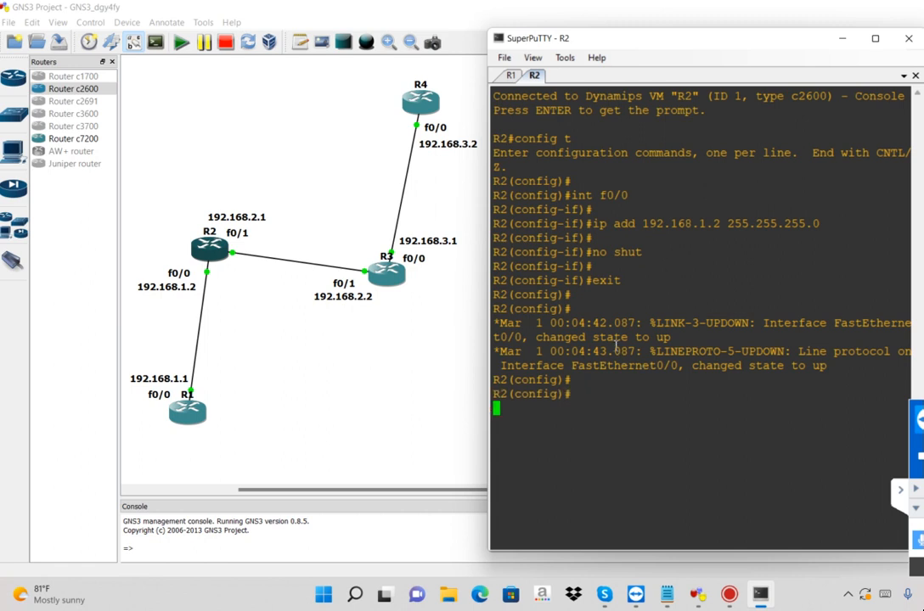
Enter interface f0/1 of R2 and assign it IP address 192.168.2.1 with mask 255.255.255.0
text(int f0/1)
key(Return)
key(Return)
text(ip add 192.168.2.1 255.255.255.0)
key(Return)
Enable interface f0/1 of R2 with no shut and exit back to global configuration mode
key(Return)
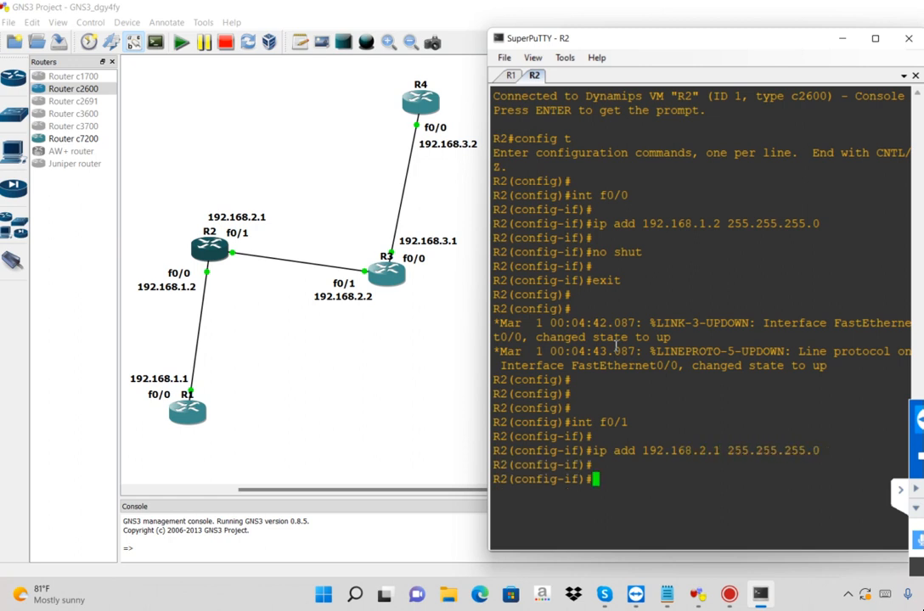
text(no shut)
key(Return)
text(exit)
key(Return)
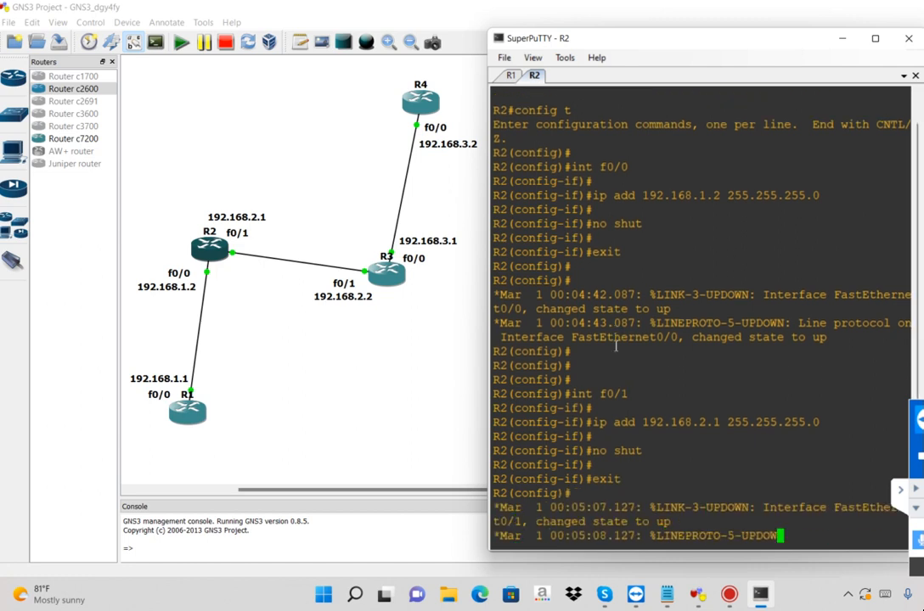
key(Return)
key(Return)
key(Return)
key(Return)
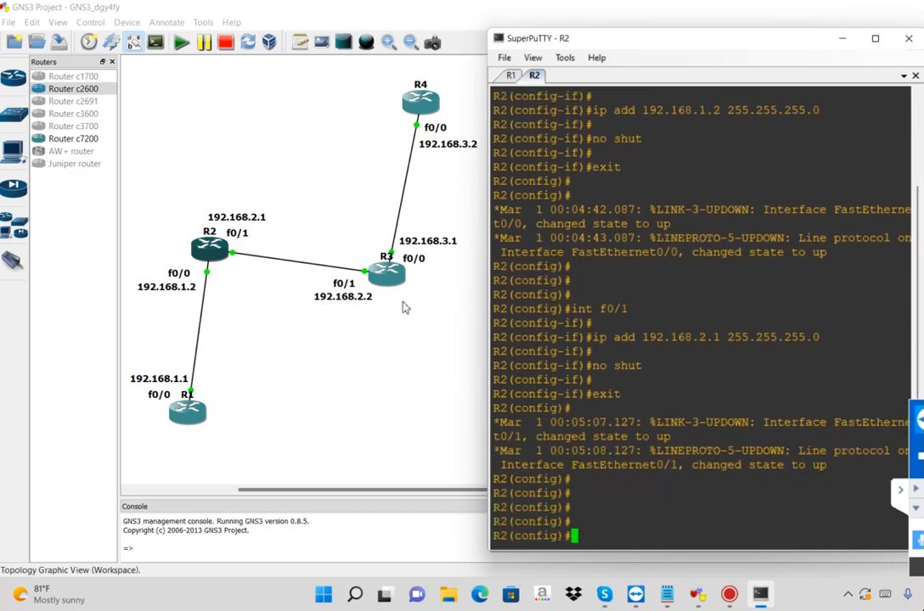
Open the console of router R3 from the topology and enter global configuration mode with config t
right_click(386, 274)
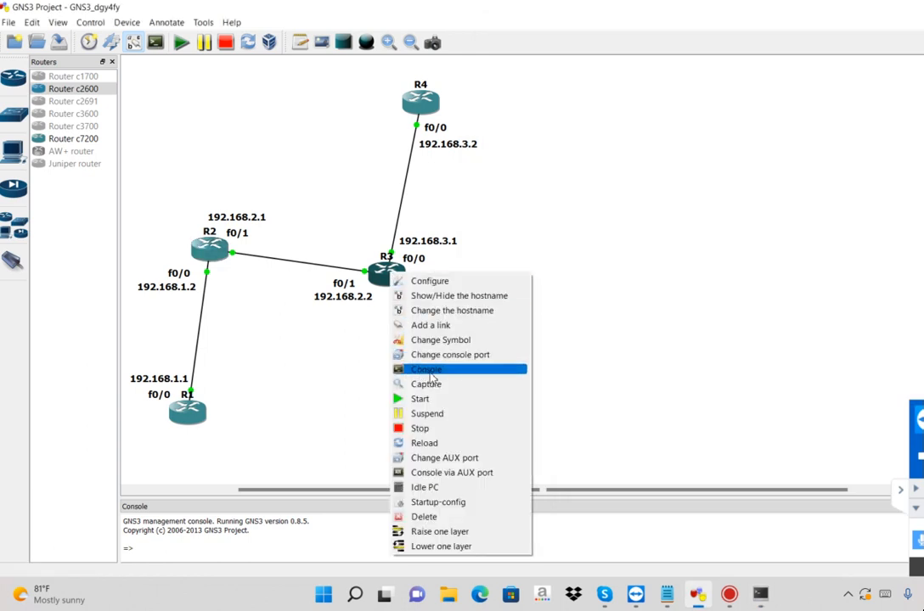
click(431, 370)
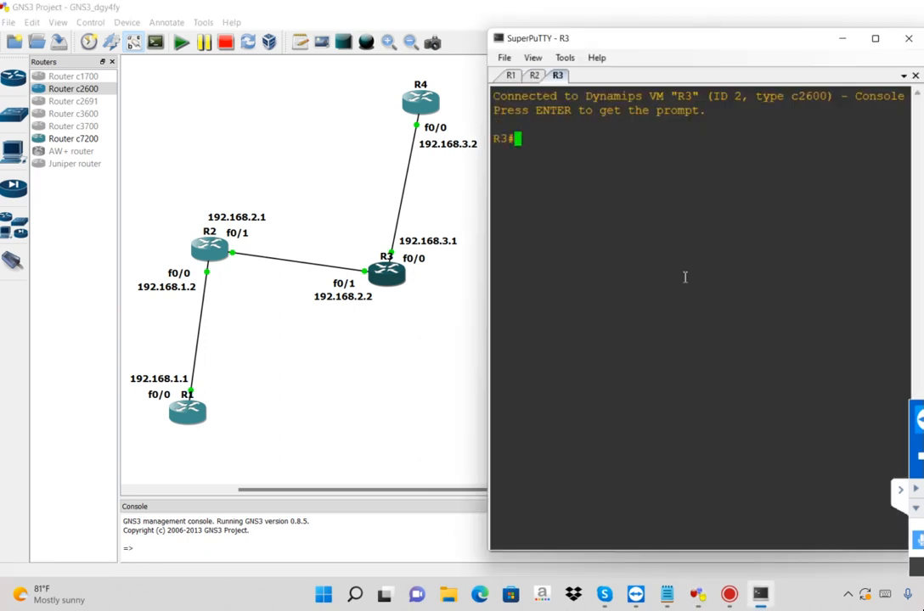
text(config t)
key(BackSpace)
key(BackSpace)
key(BackSpace)
text(g t)
key(Return)
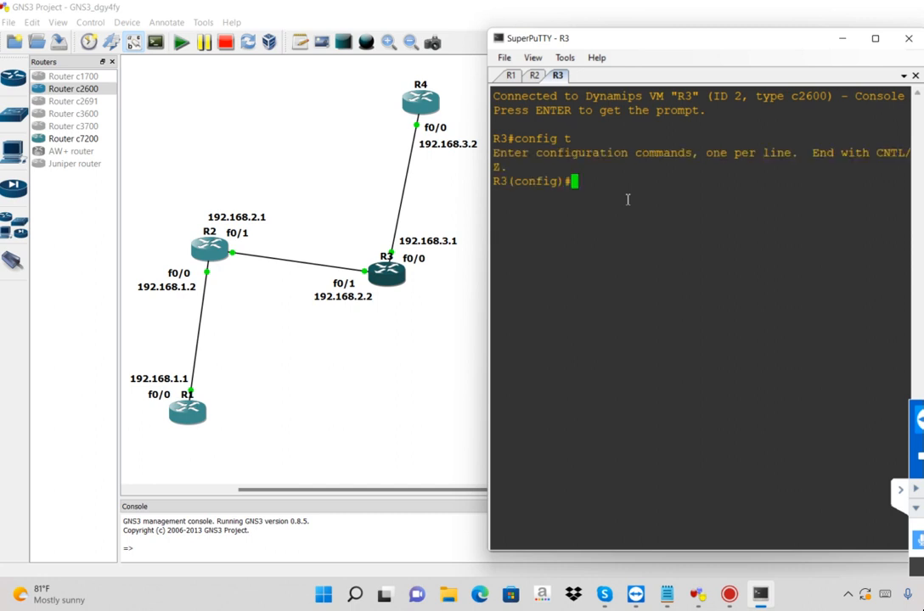
key(Return)
Open interface f0/1 of R3 for configuration with the int command
text(int f)
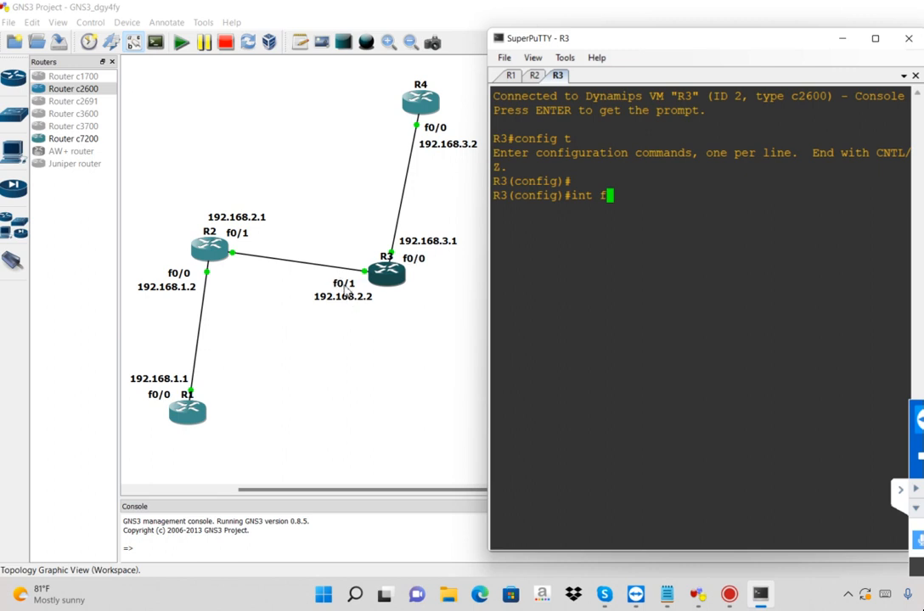
text(0/1)
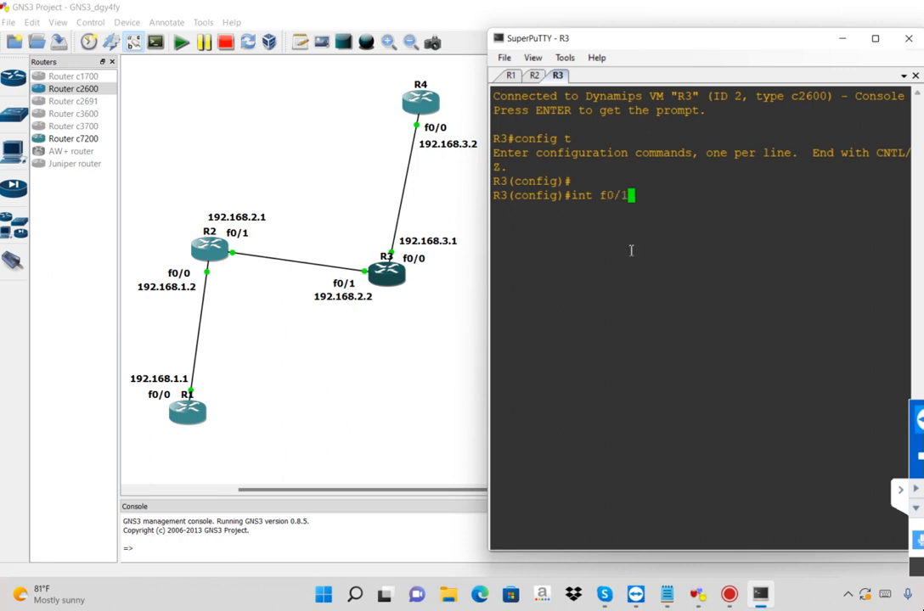
key(Return)
key(Return)
Assign IP address 192.168.2.2 with mask 255.255.255.0 to interface f0/1 of R3 using ip add
text(ip add )
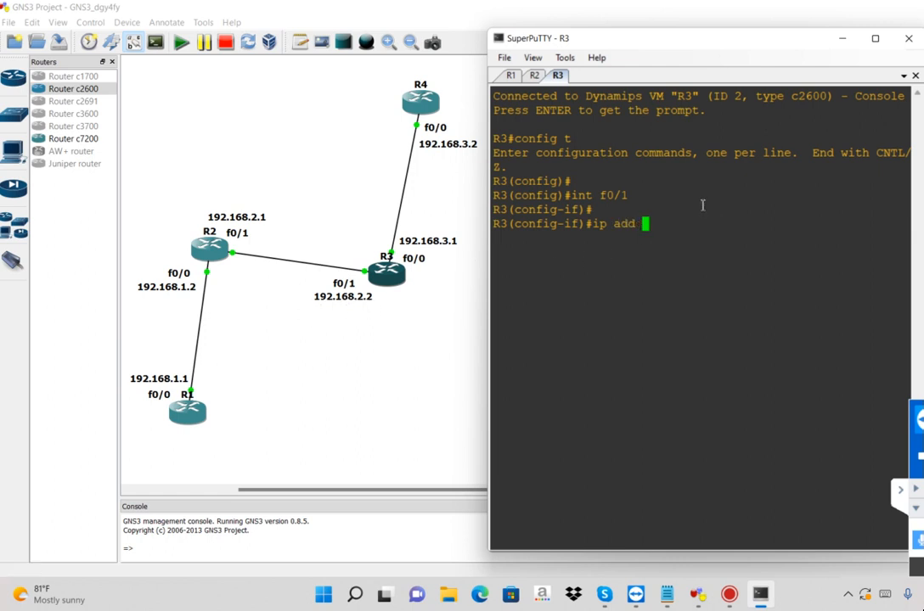
text(192.168.2.2 255.255.255.0)
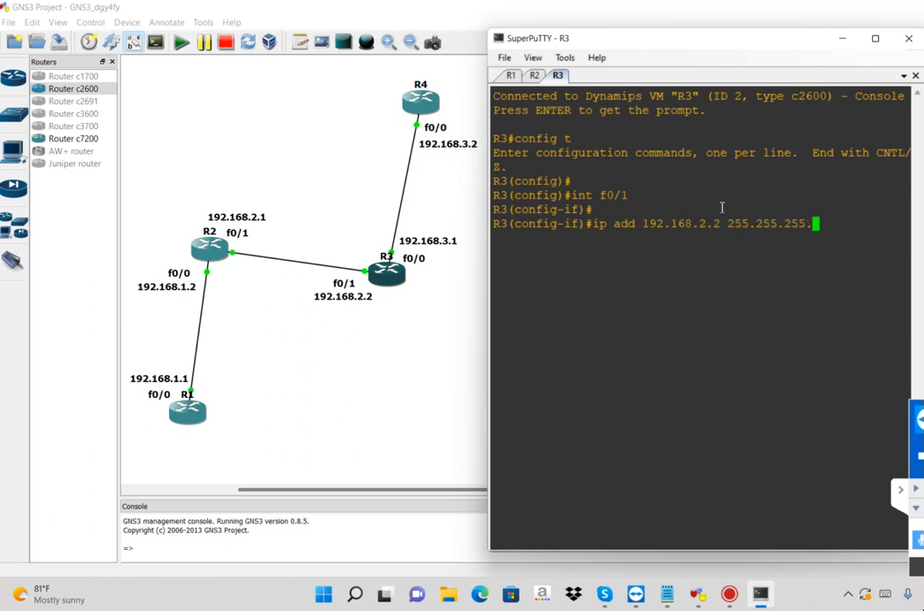
key(Return)
key(Return)
Enable interface f0/1 of R3 with no shut and exit back to global configuration mode
text(no shut)
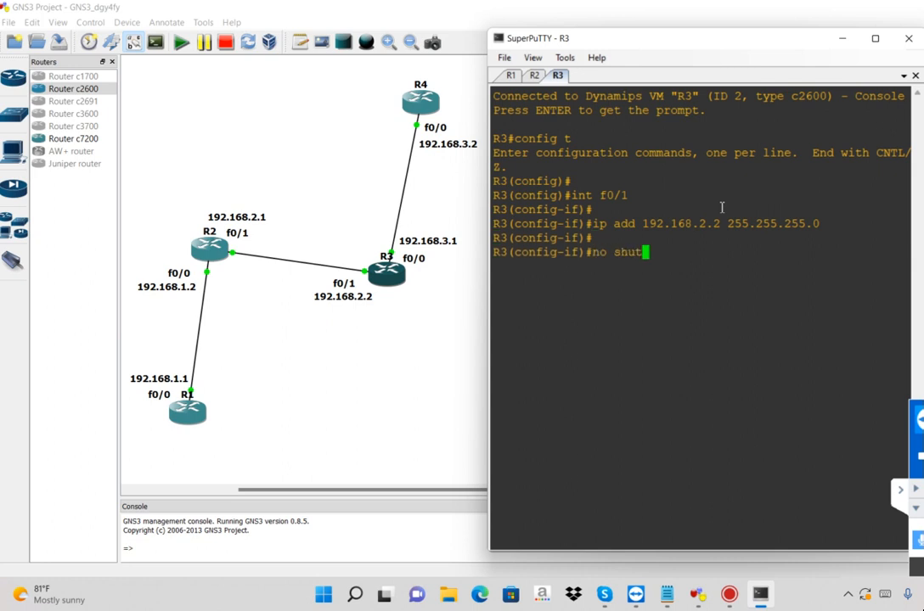
key(Return)
text(exit)
key(Return)
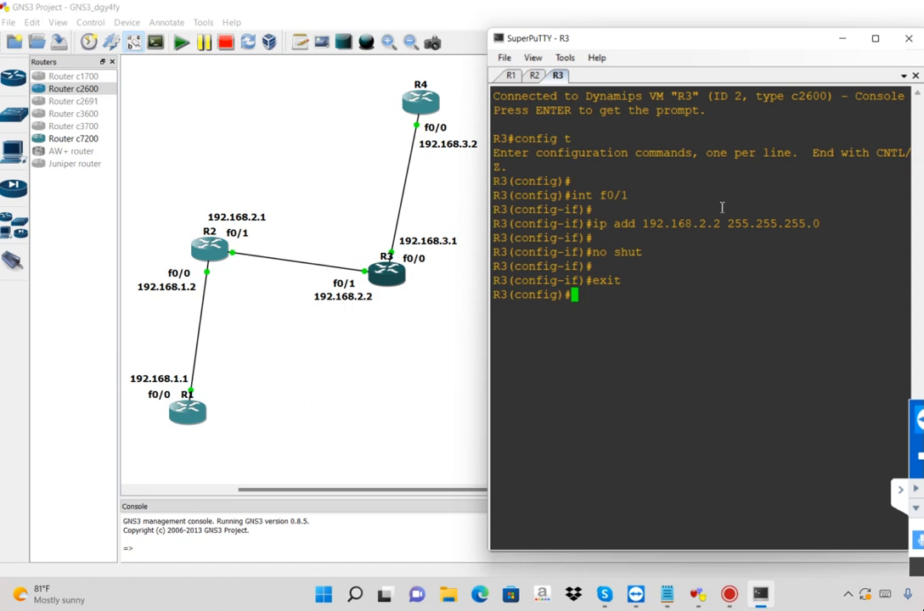
key(Return)
key(Return)
key(Return)
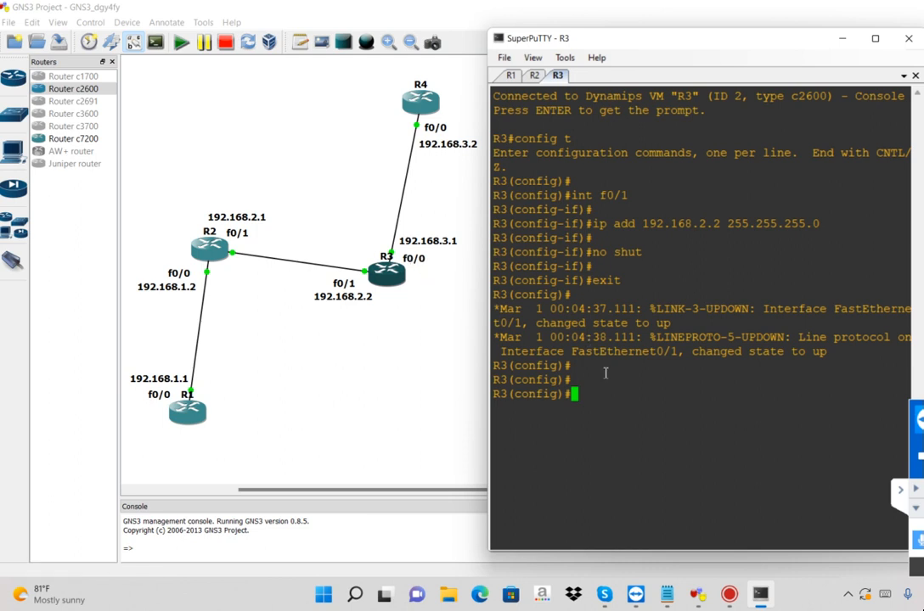
Enter interface f0/0 of R3 and assign it IP address 192.168.3.1 with mask 255.255.255.0
text(int f0/0)
key(Return)
key(Return)
text(ip add)
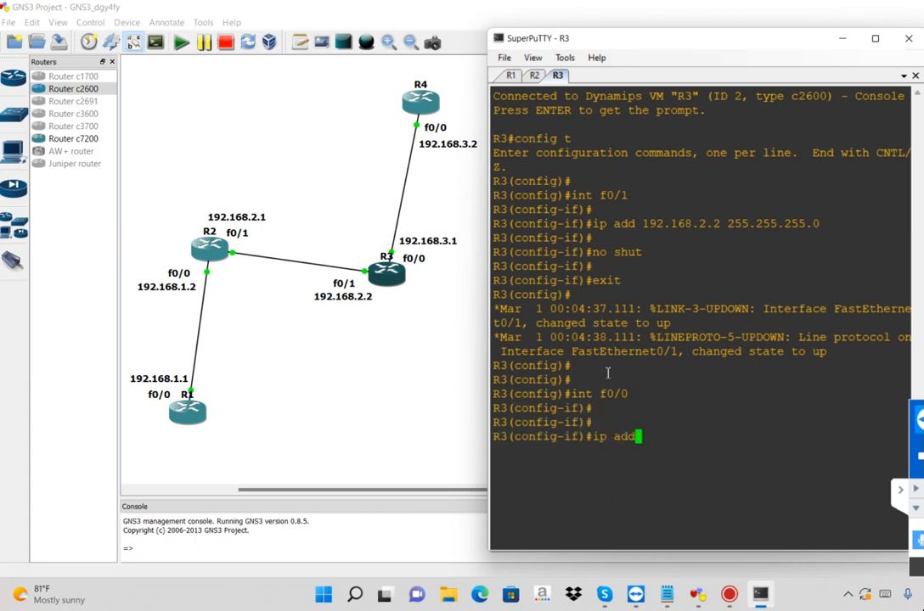
text( 192.168.3.1 255.255.255.0)
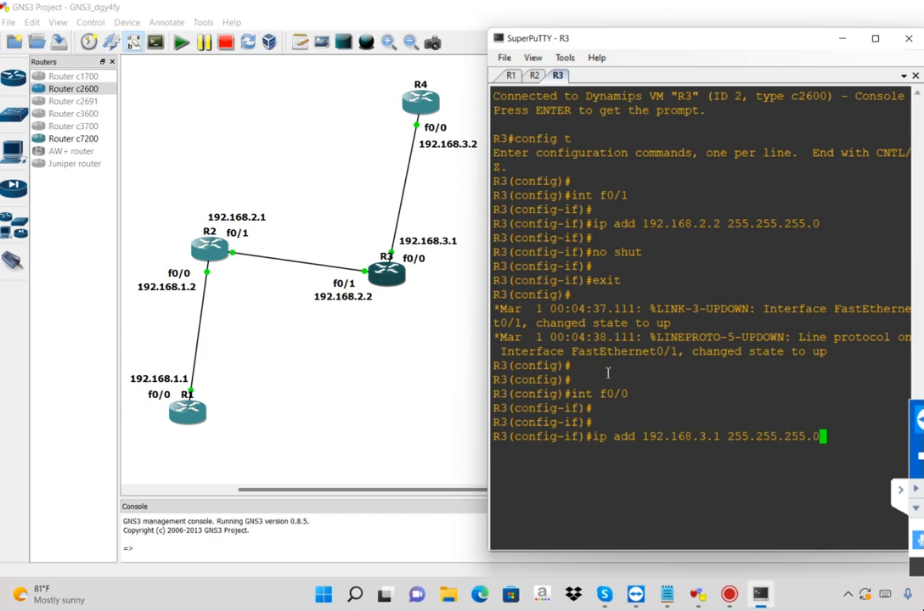
key(Return)
Enable interface f0/0 of R3 with no shut and exit back to global configuration mode
text(no shut)
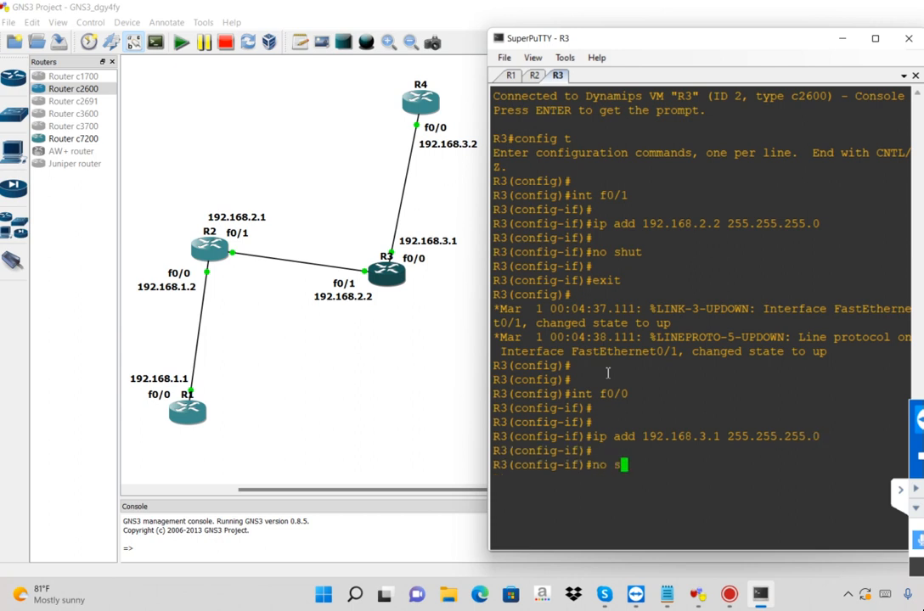
key(Return)
text(exit)
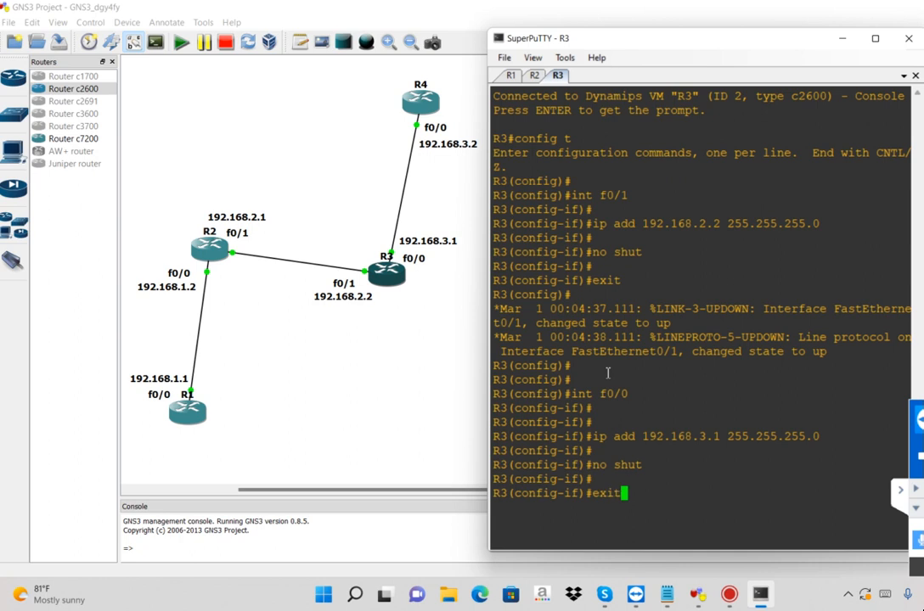
key(Return)
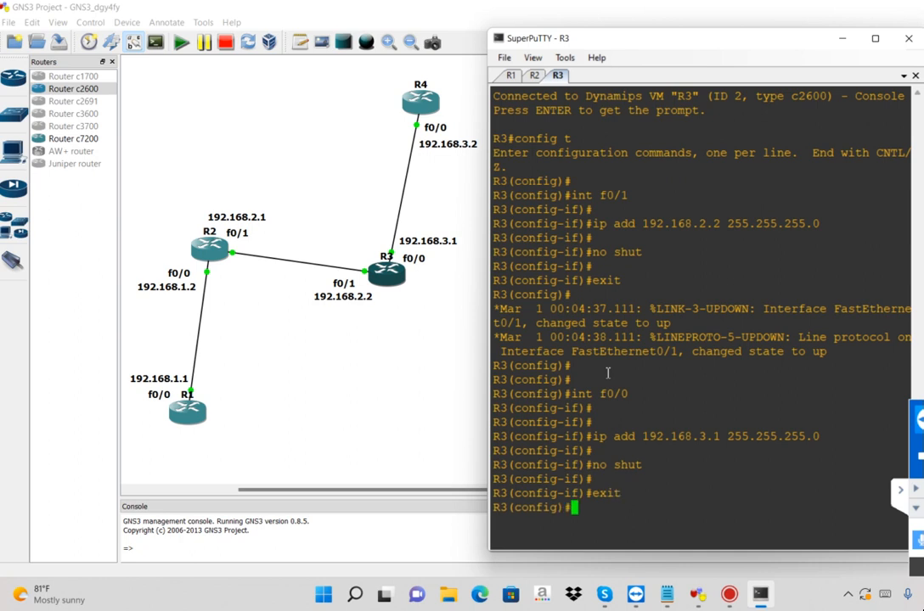
key(Return)
key(Return)
key(Return)
key(Return)
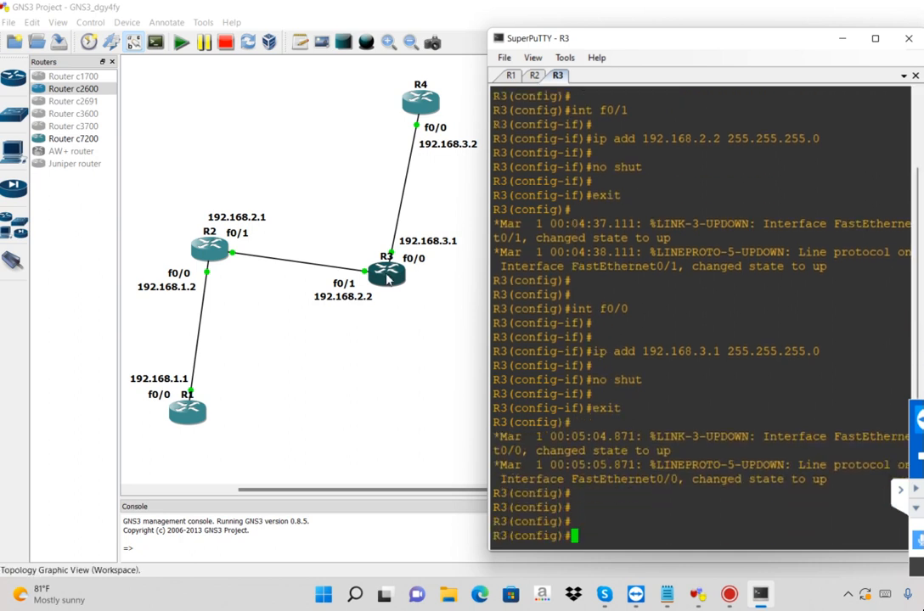
Open the console of router R4 from the topology and enter global configuration mode with config t
right_click(420, 114)
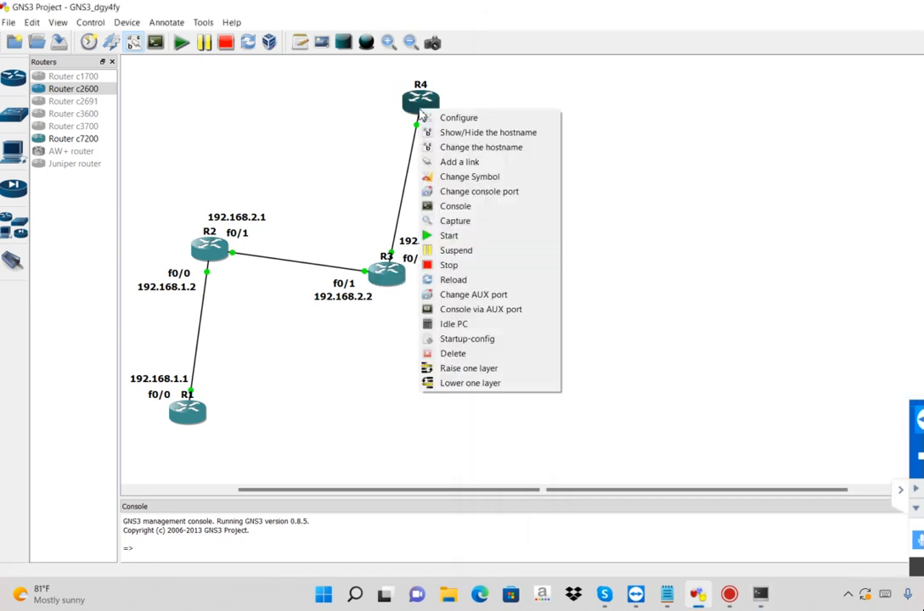
click(462, 208)
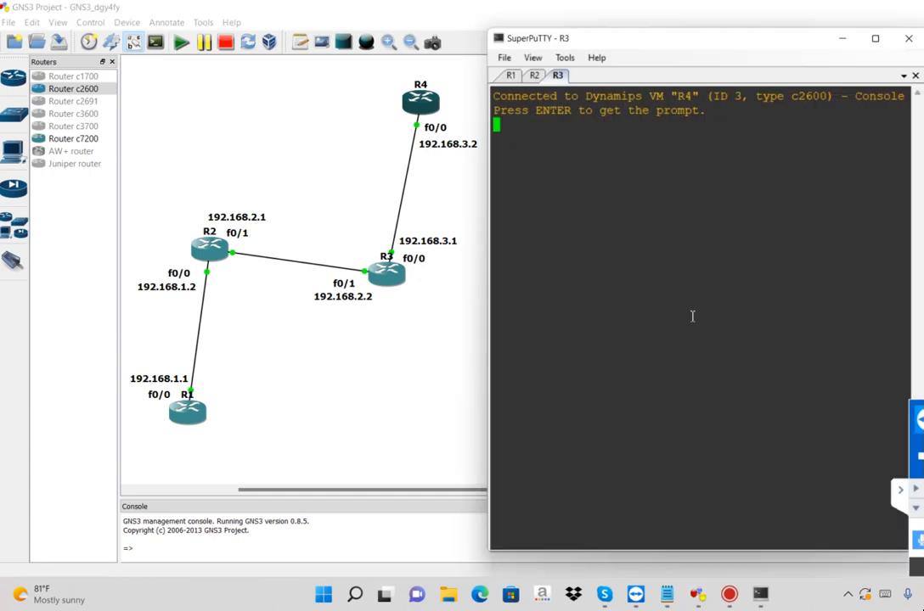
key(Return)
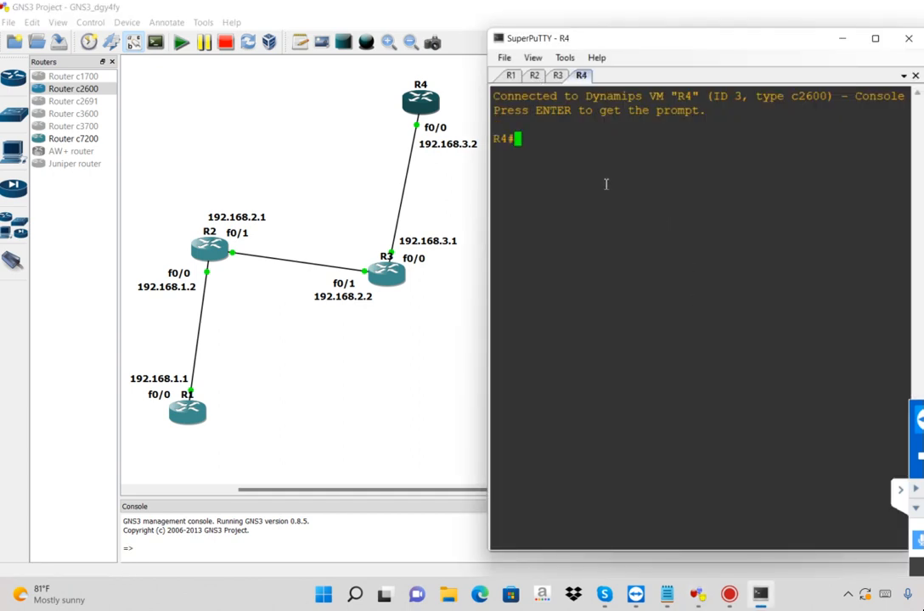
text(config t)
key(Return)
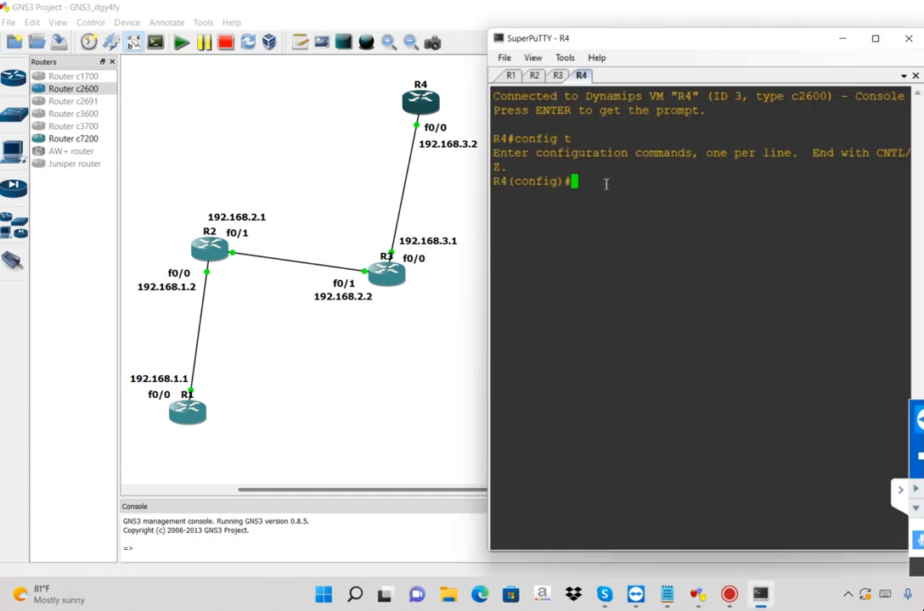
key(Return)
key(Return)
Open interface f0/0 of R4 for configuration with the int command
text(int )
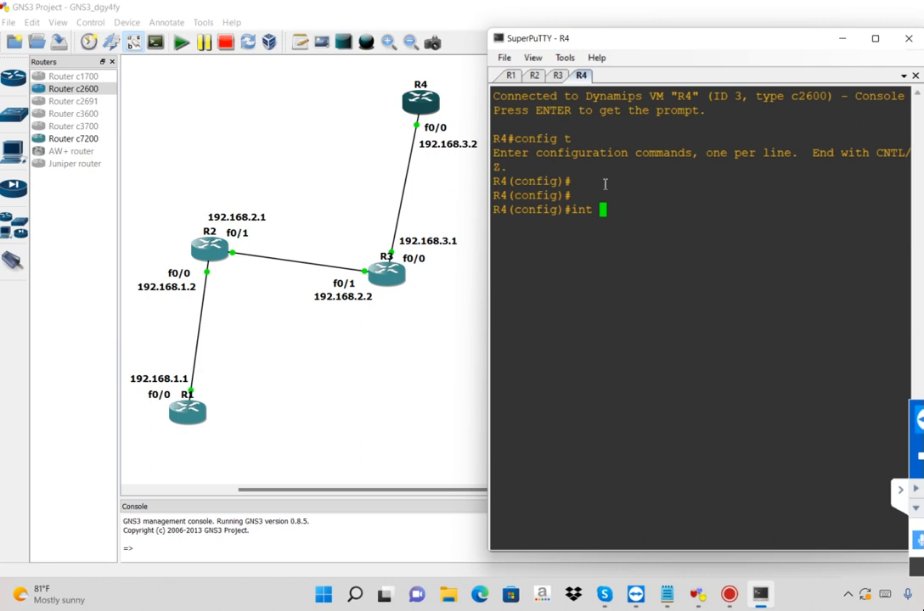
text(f0/0/)
key(BackSpace)
key(Return)
key(Return)
key(Return)
Assign IP address 192.168.3.2 with mask 255.255.255.0 to interface f0/0 of R4 using ip add
text(ip add 192.168.3.2 255.255.255.0)
key(Return)
Enable interface f0/0 of R4 with no shut and exit back to global configuration mode
text(no shut)
key(Return)
text(exit)
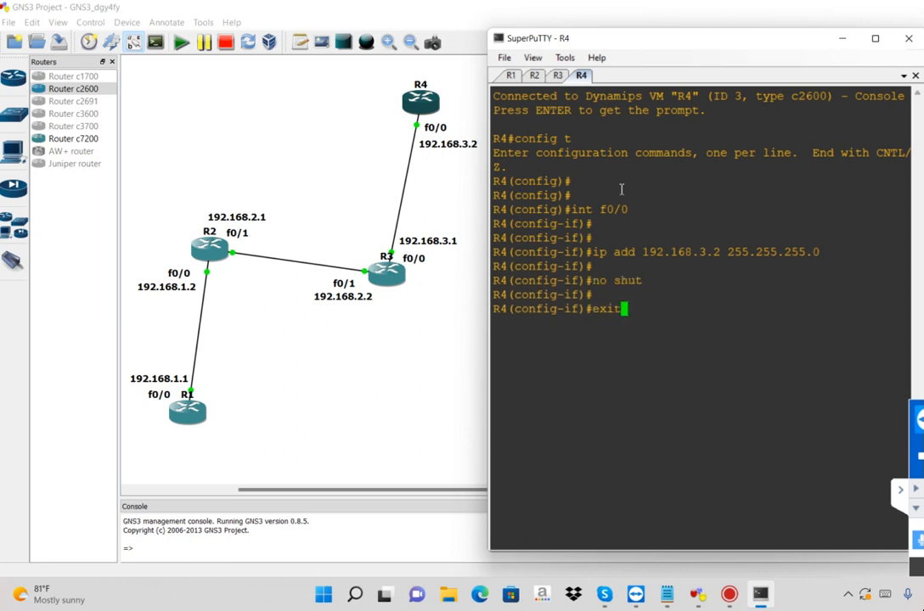
key(Return)
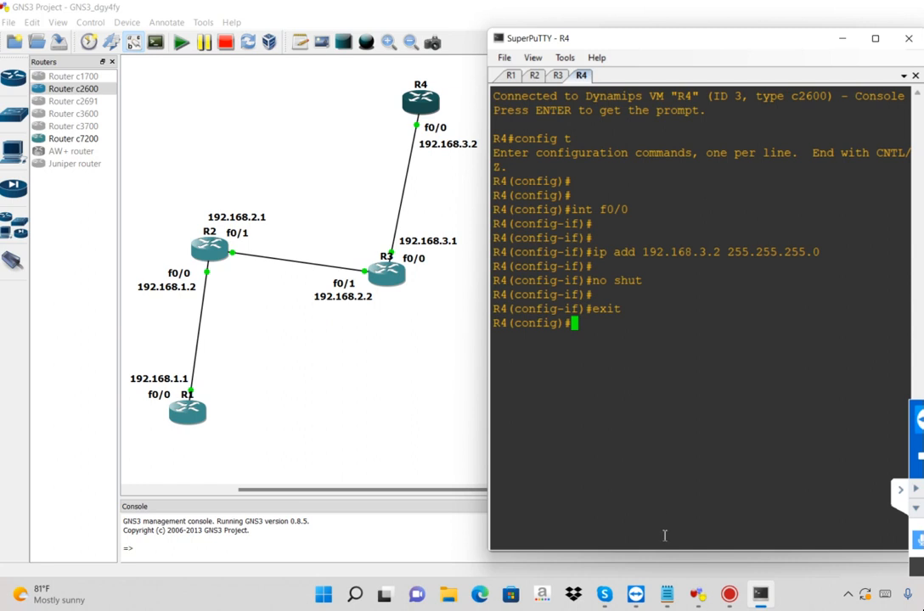
Switch to Notepad and add the note "after Simple Configuration We Need to Check communication", with "With Same Network" on the following line
click(667, 599)
text(after S)
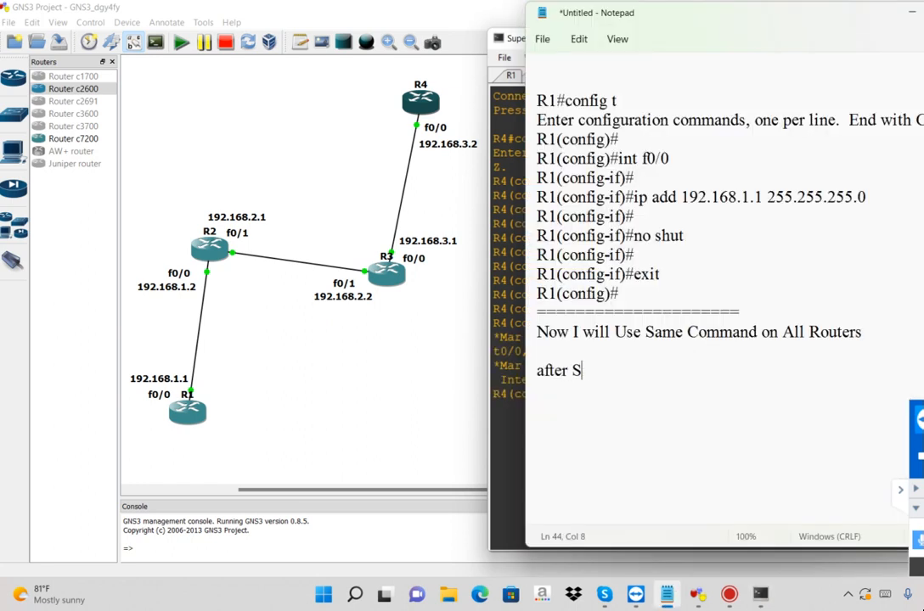
text(imple Con)
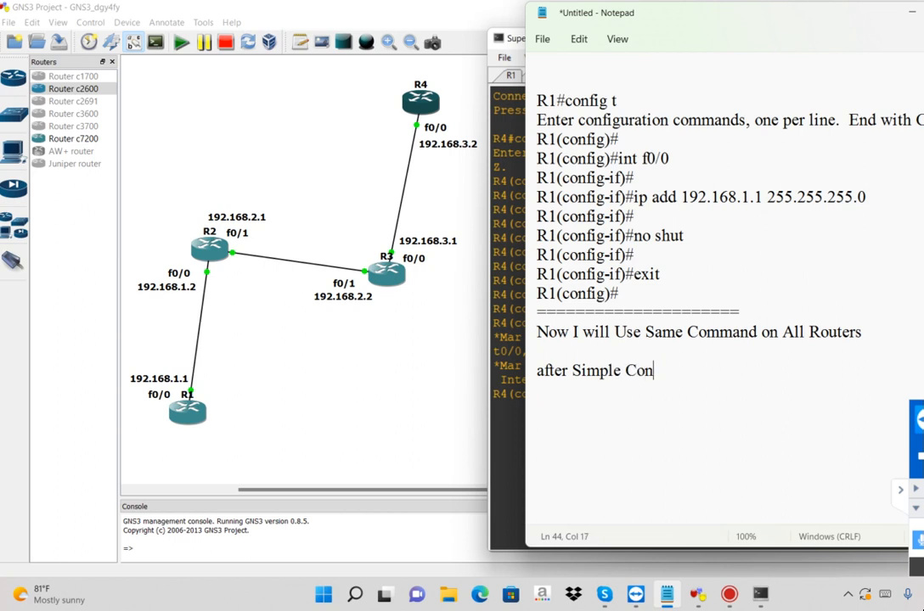
text(figuration We)
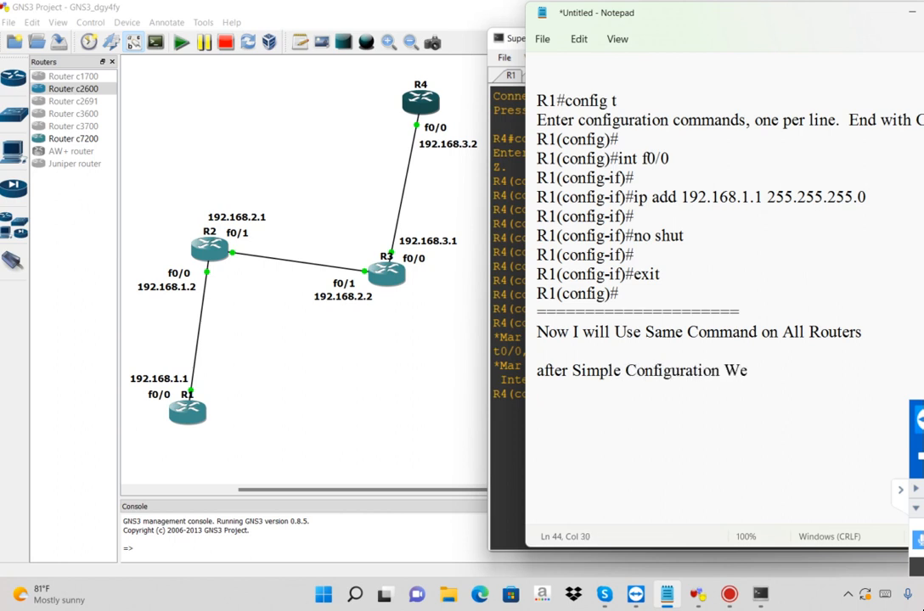
text( Need to Ceck)
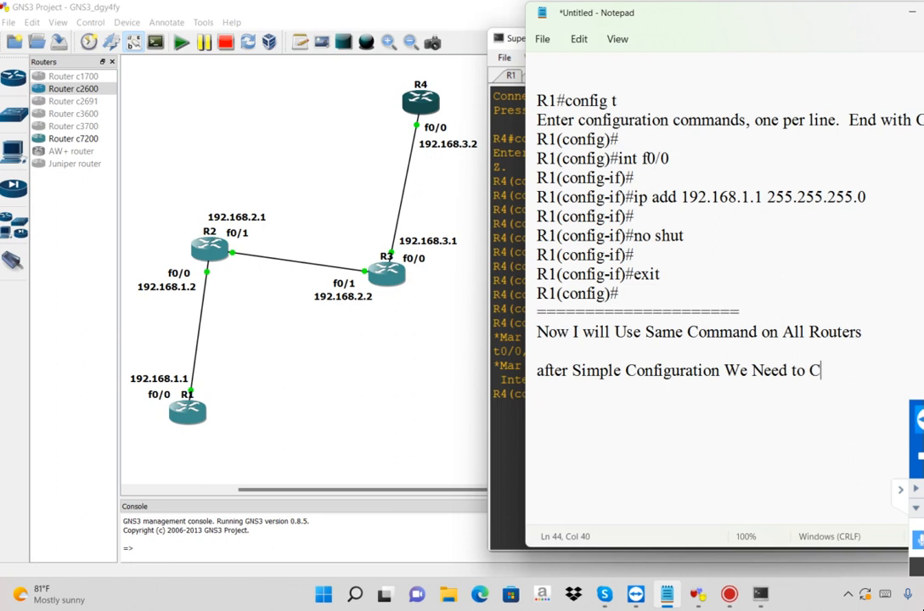
key(BackSpace)
key(BackSpace)
text(heck commu)
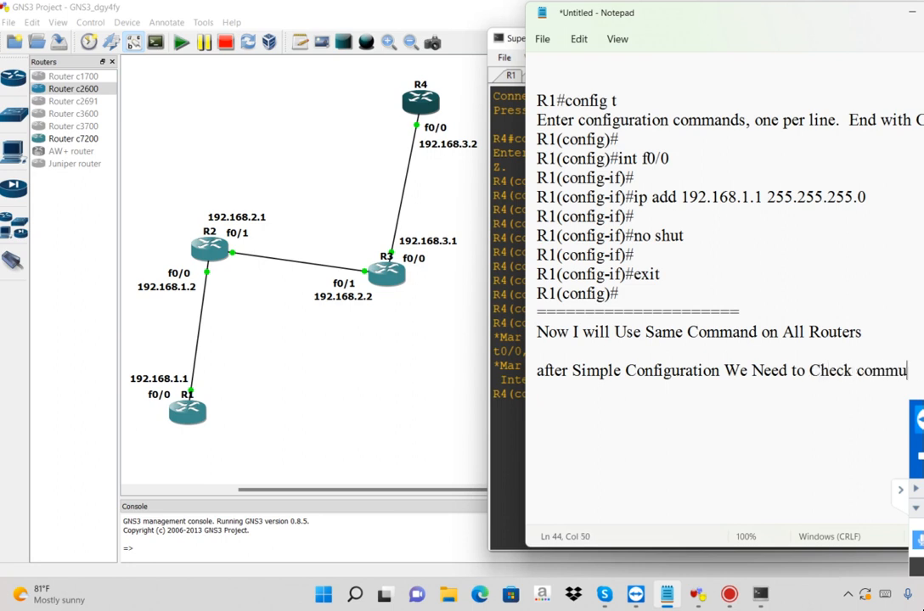
text(nicaWith Same Network)
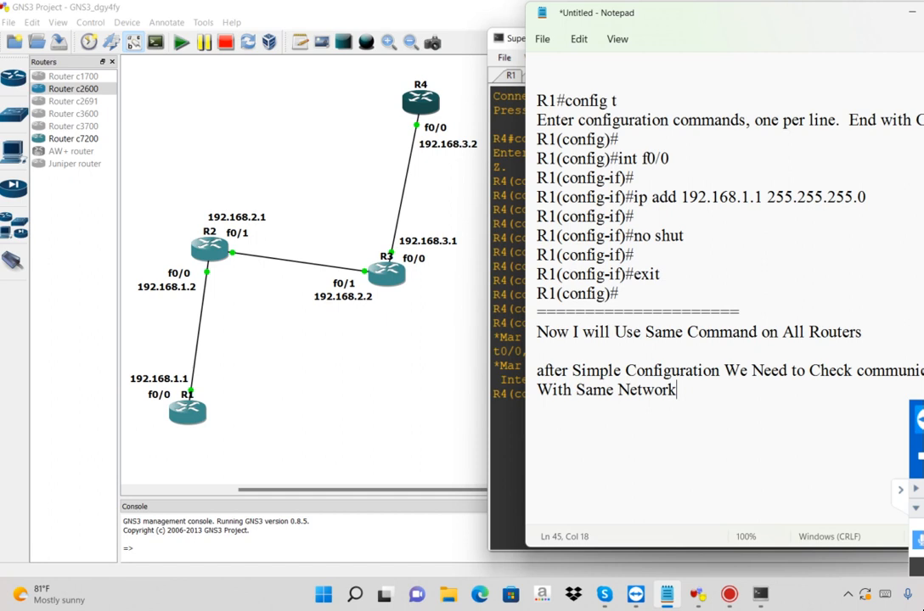
Rearrange the note's line breaks so that "communication With Same Network" forms its second line
key(Left)
key(Left)
key(Left)
key(Left)
key(Left)
key(Left)
key(Left)
key(Left)
key(Left)
key(Left)
key(Left)
key(Left)
key(Left)
key(Left)
key(Left)
key(Left)
key(Left)
key(Left)
key(Left)
key(Return)
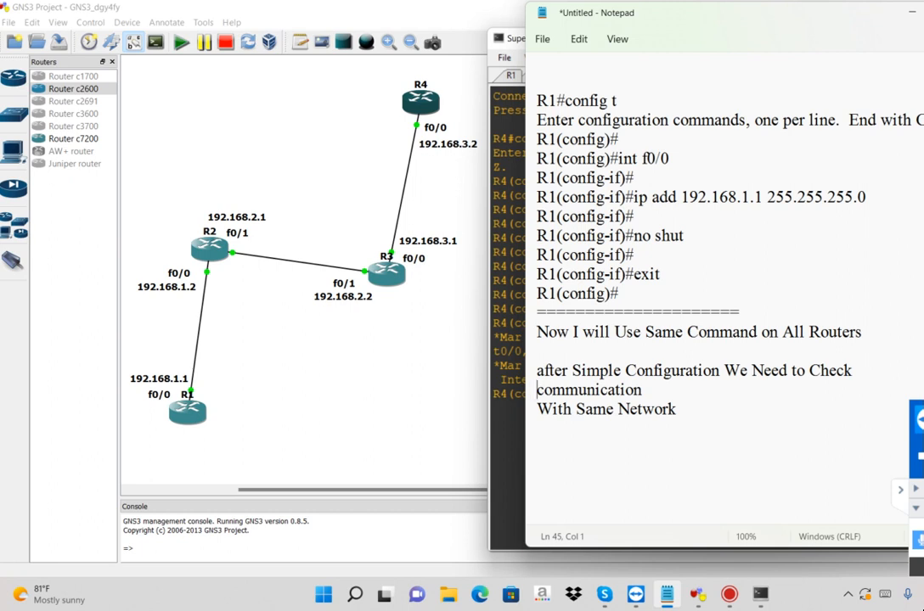
key(BackSpace)
key(Down)
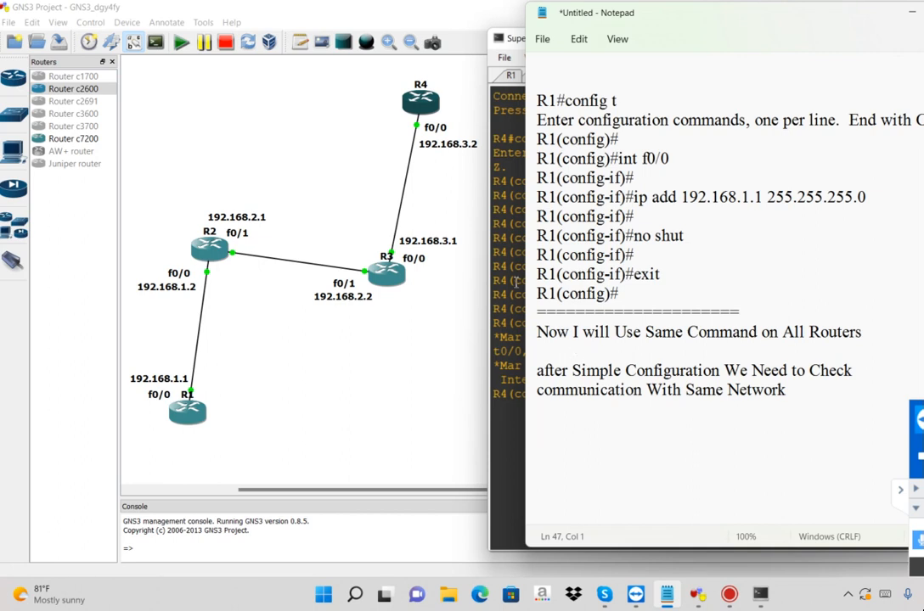
Switch to the R1 console and test the link to R2 with do ping 192.168.1.2, highlighting the success rate
click(516, 283)
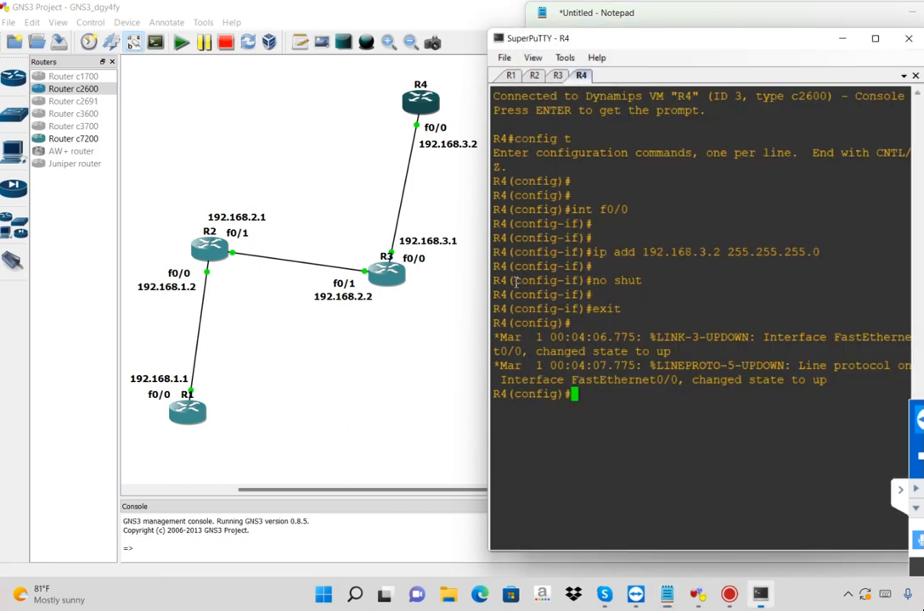
click(510, 74)
click(510, 103)
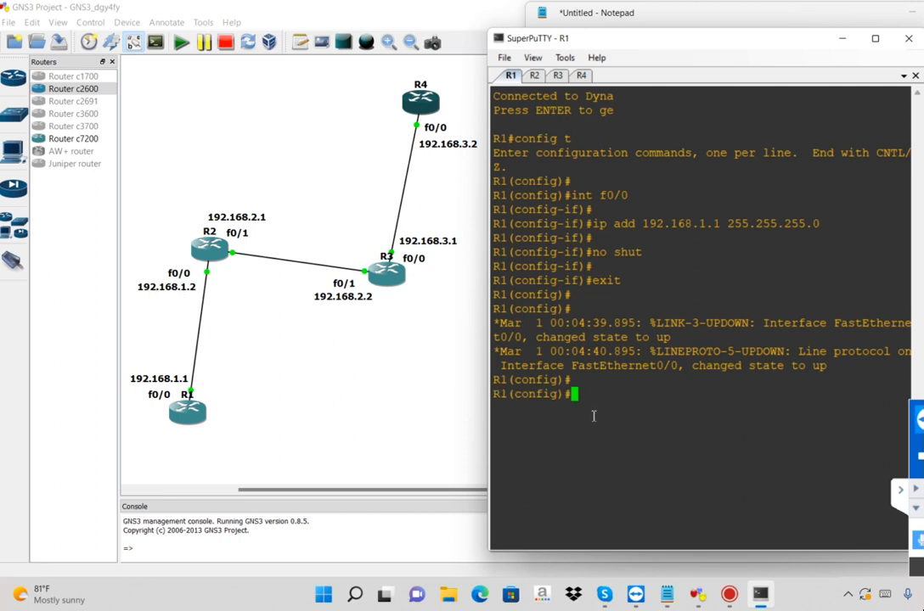
key(Return)
text(do ping )
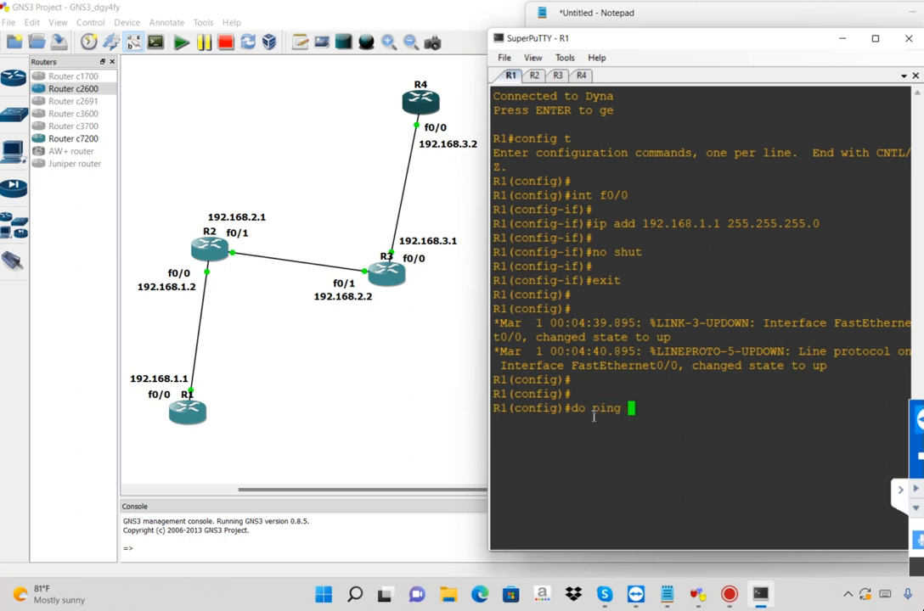
text(192.168.1.2)
key(Return)
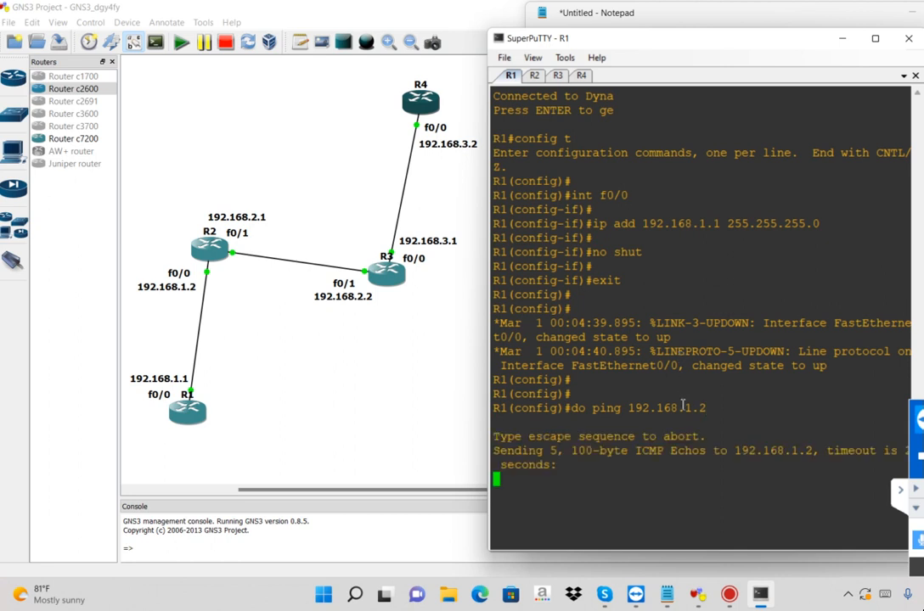
double_click(683, 408)
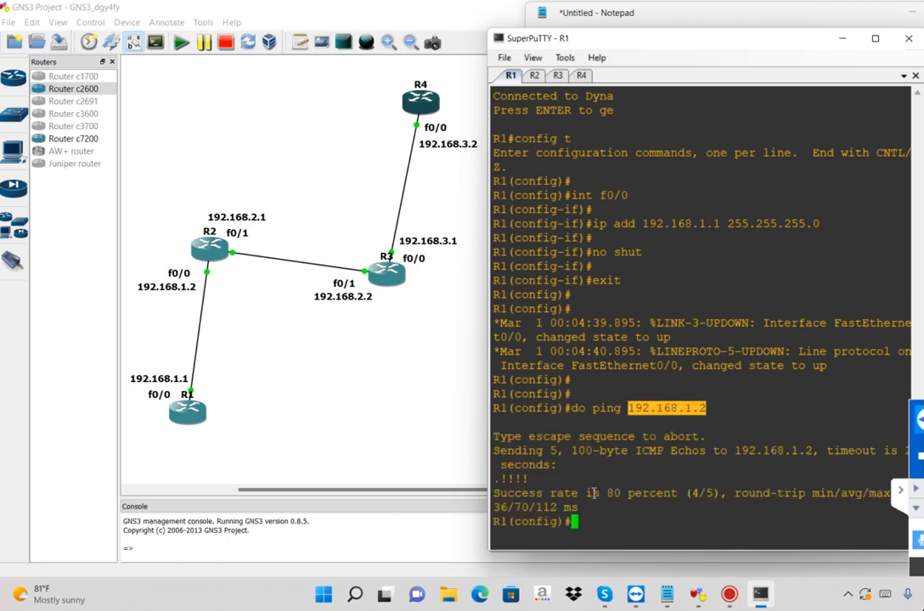
drag(625, 493, 580, 493)
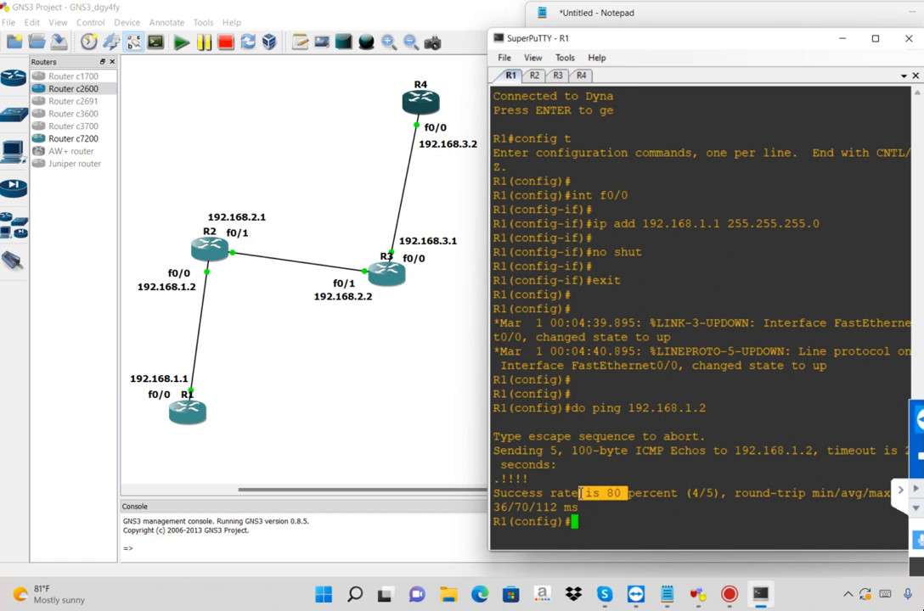
Repeat the ping to 192.168.1.2 from R1 and highlight the new success rate
key(Return)
key(Return)
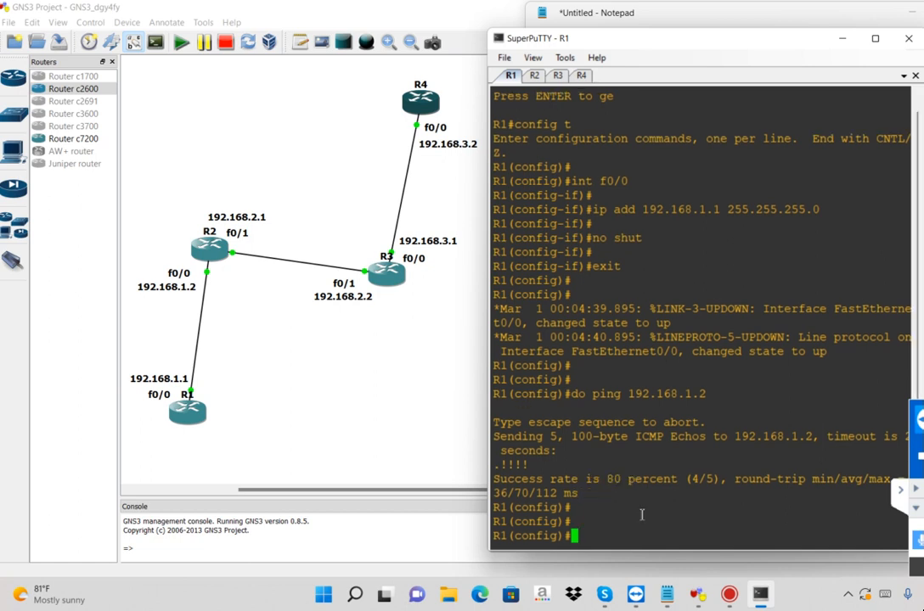
key(Up)
key(Return)
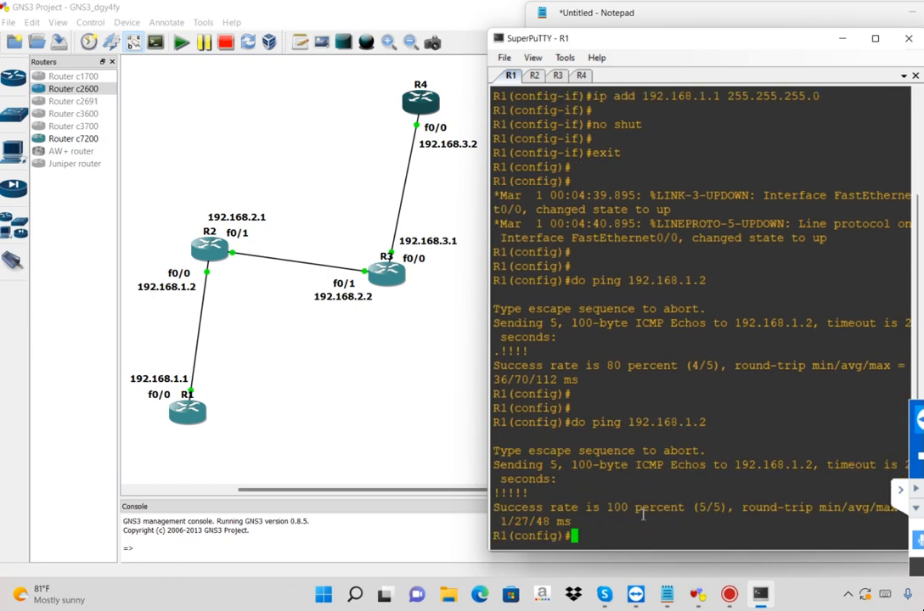
drag(686, 510, 544, 508)
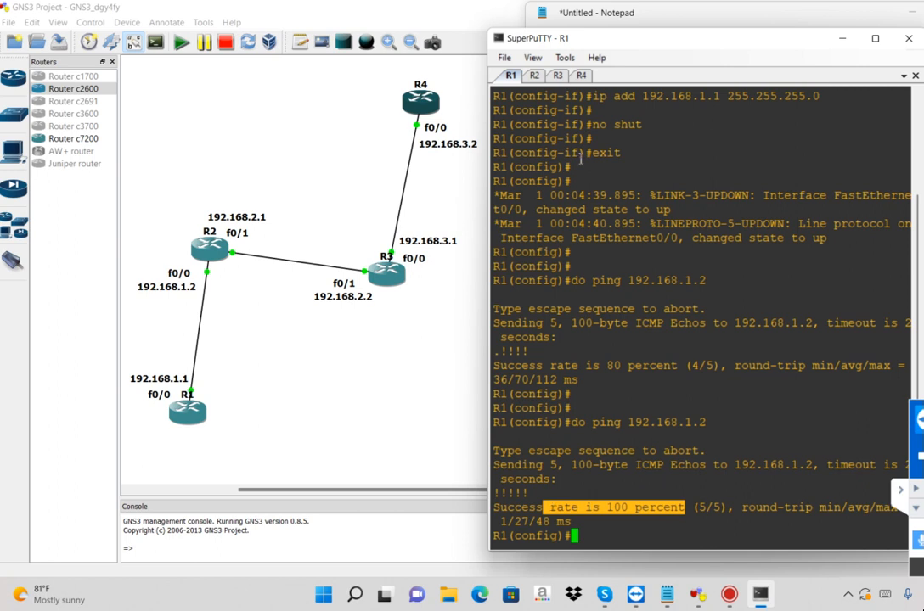
Switch to the R2 console and test the link to R1 with do ping 192.168.1.1
click(534, 77)
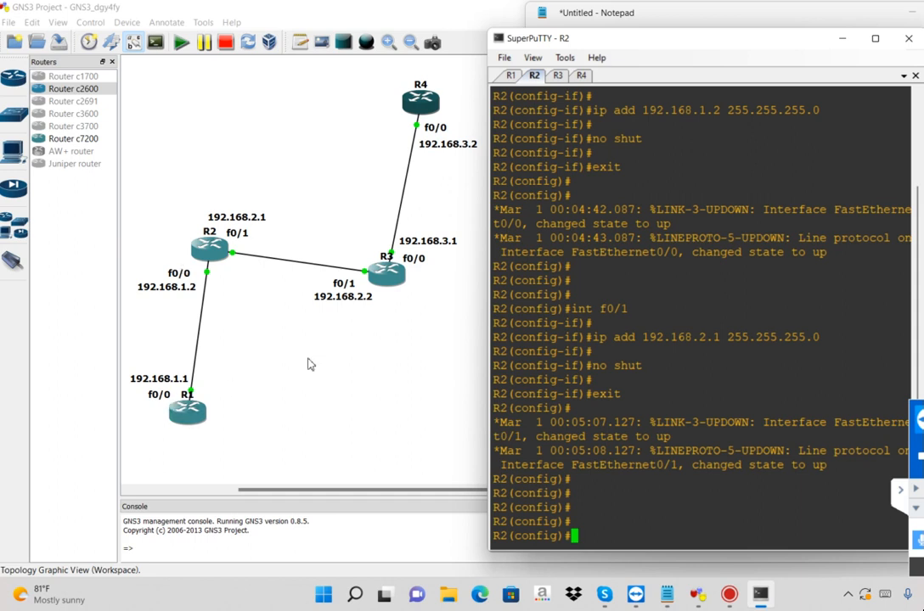
text(do)
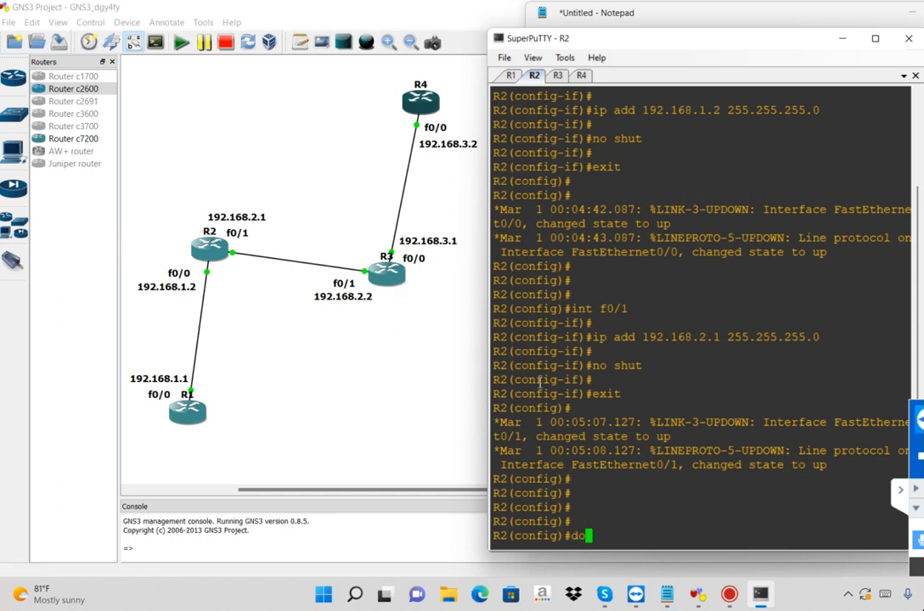
text( ping 192)
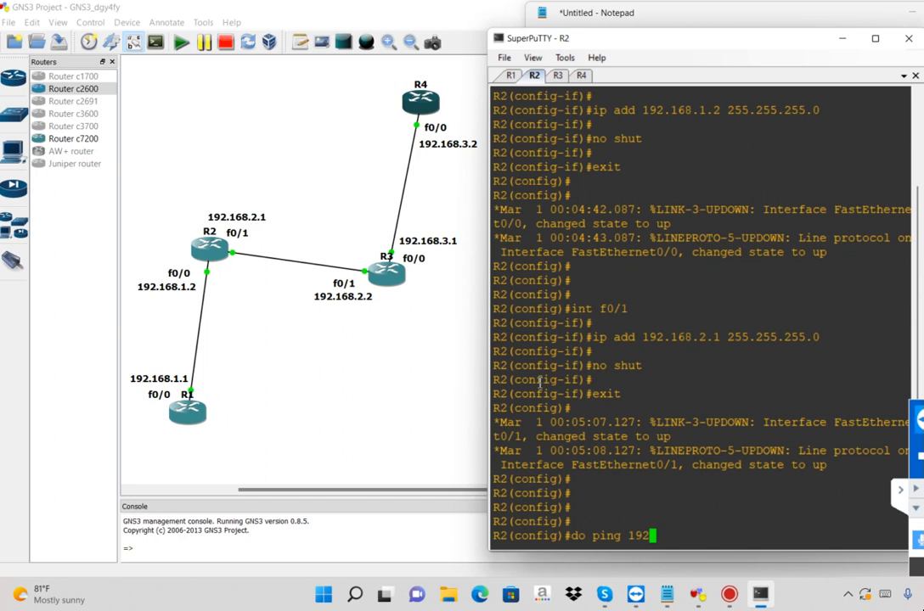
text(.168.1.1)
key(Return)
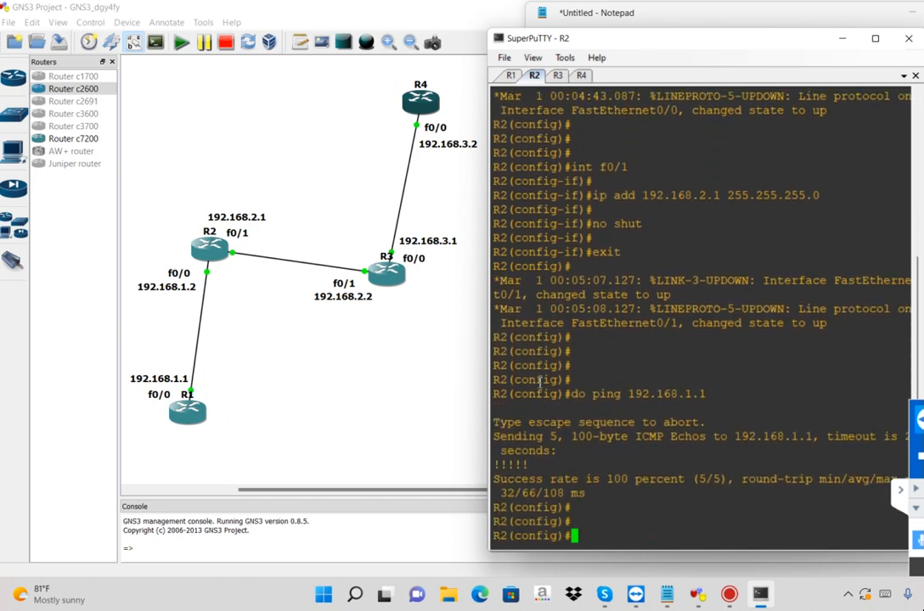
Test the link from R2 to R3 with do ping 192.168.2.2
text(do ping 192.168,)
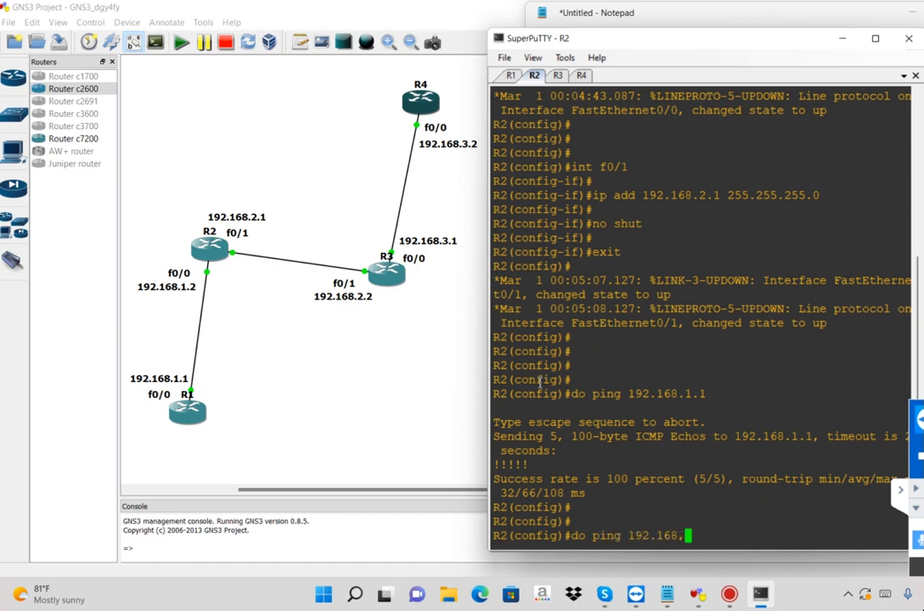
key(BackSpace)
text(.2.2)
key(Return)
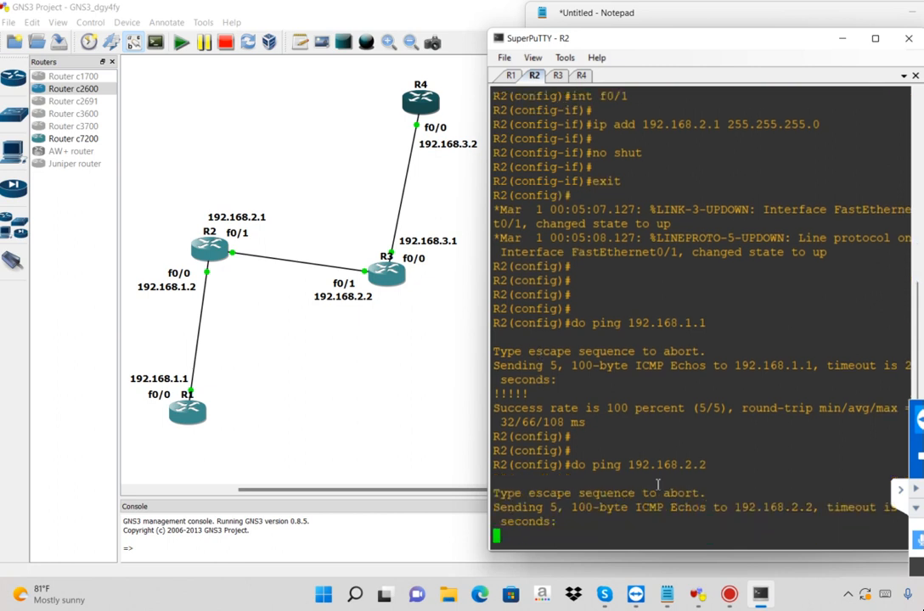
double_click(694, 464)
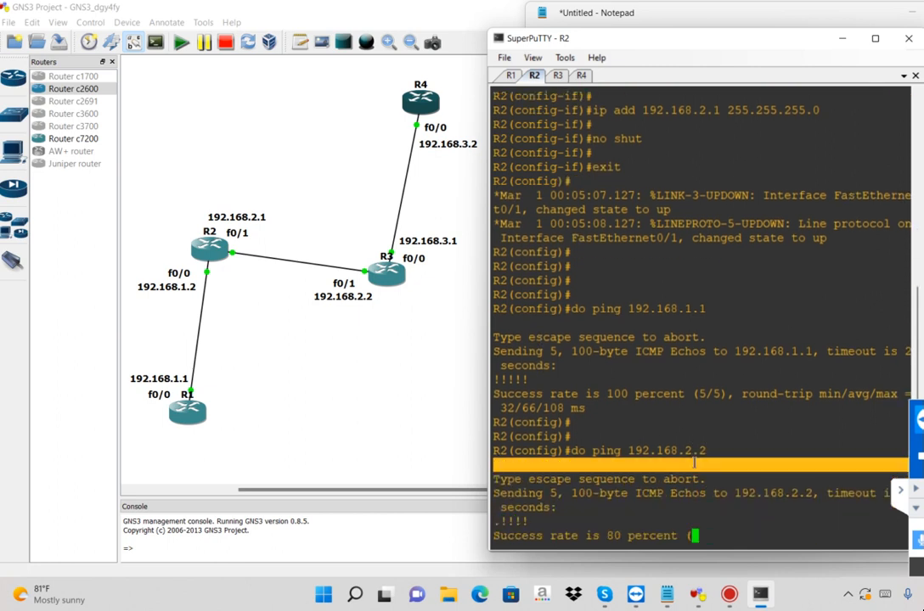
Repeat the ping to 192.168.2.2 from R2 and highlight its success rate
key(Return)
key(Return)
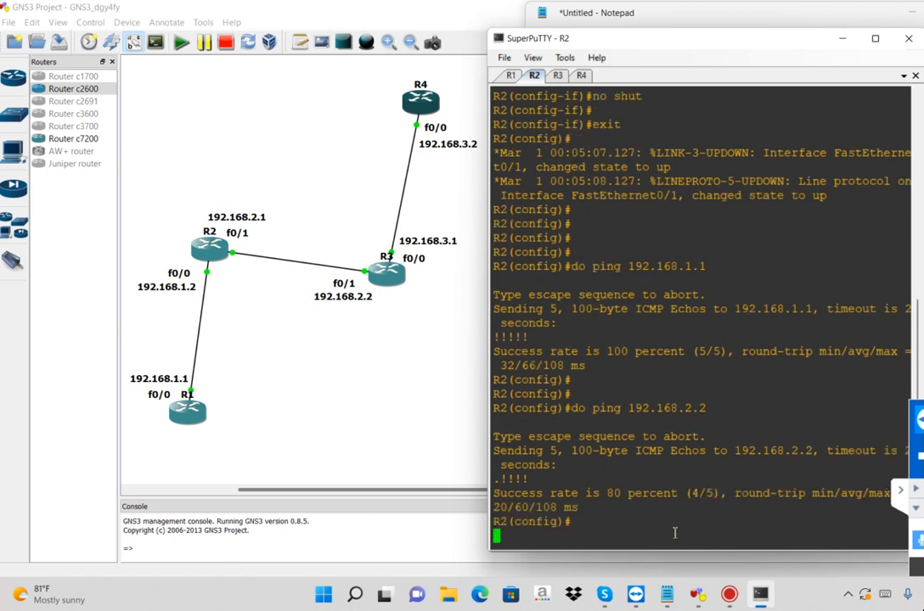
key(Return)
key(Up)
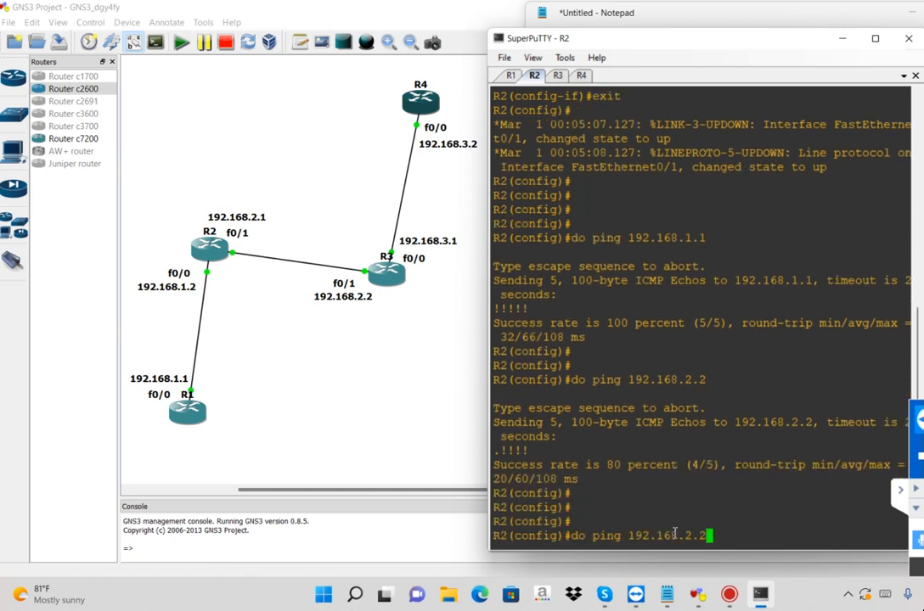
key(Return)
key(Return)
key(Return)
key(Return)
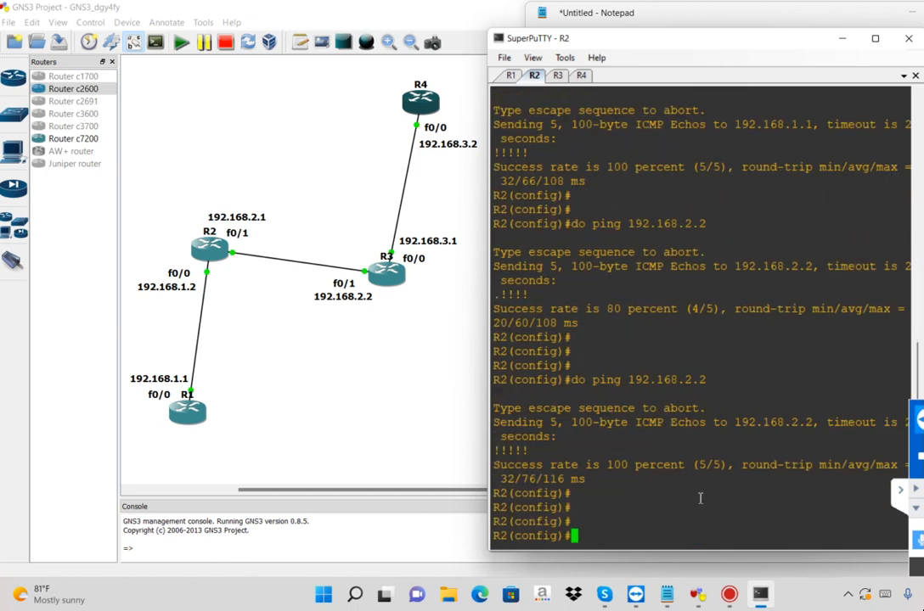
drag(690, 465, 560, 449)
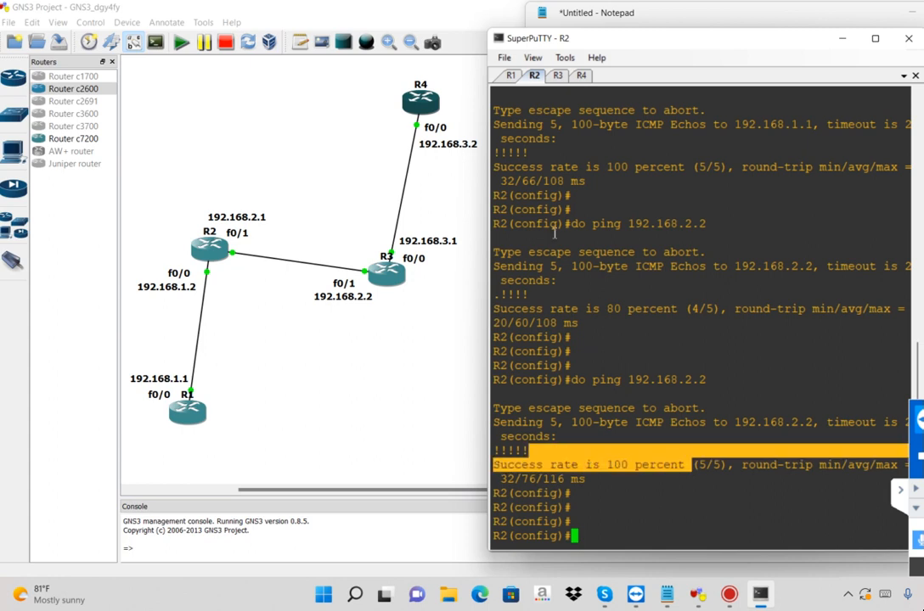
Switch to the R3 console and test the link to R2 with do ping 192.168.2.1
click(558, 75)
text(do ping)
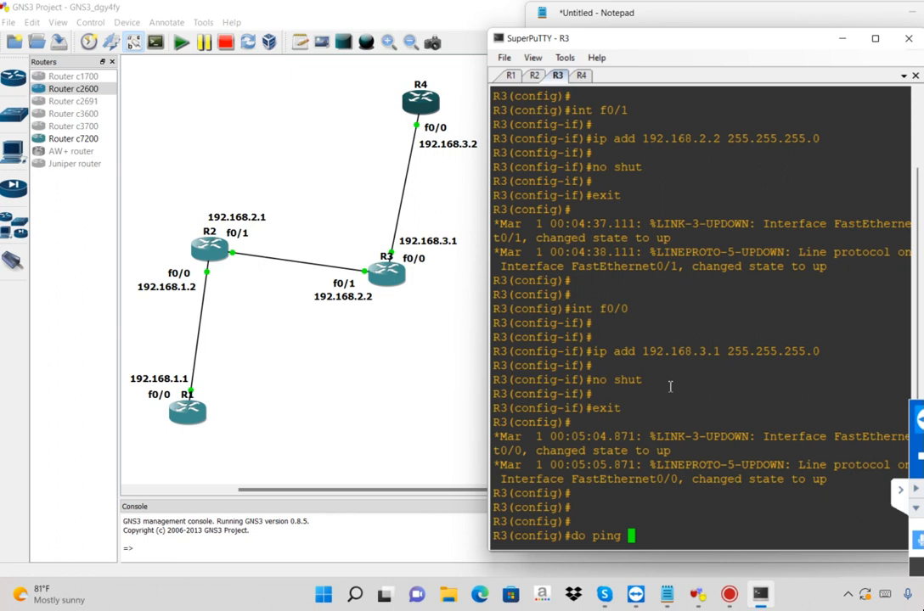
text(192.168.2.1)
key(Return)
key(Return)
key(Return)
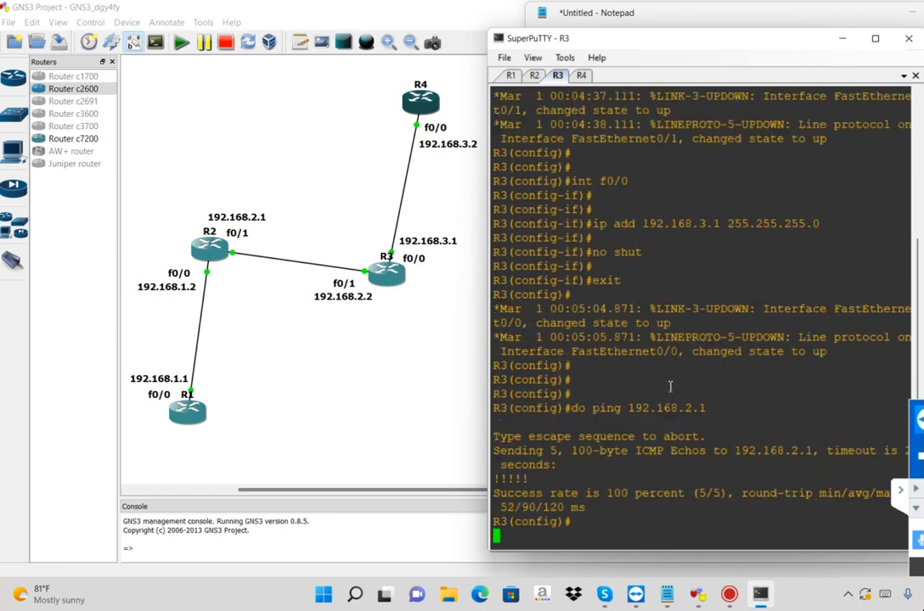
Test the link from R3 to R4 by running do ping 192.168.3.2 twice, and highlight the second success rate
text(do ping 192.168.3.2)
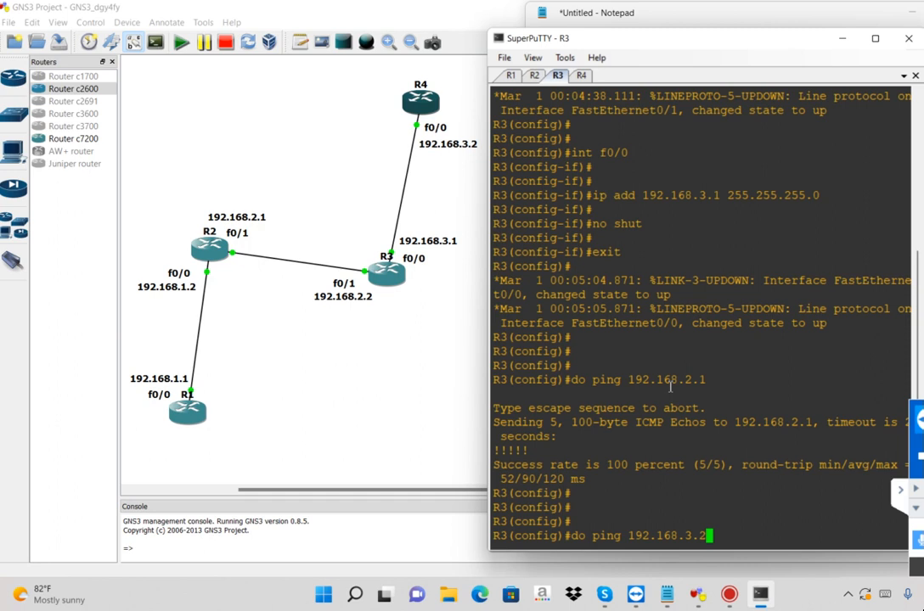
key(Return)
key(Return)
key(Return)
key(Up)
key(Return)
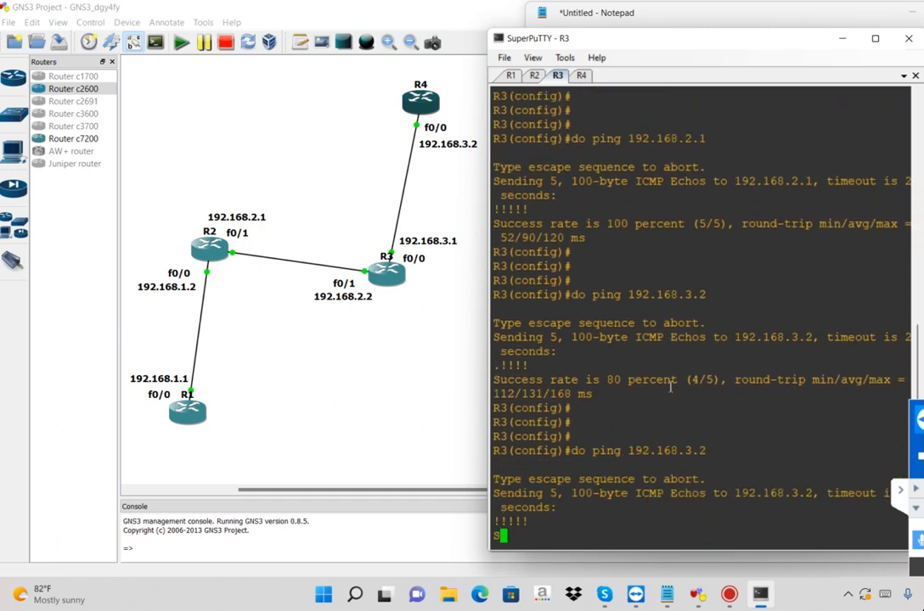
drag(693, 507, 585, 507)
Switch to the R4 console and test reachability of R2's f0/1 interface with do ping 192.168.2.1
click(582, 76)
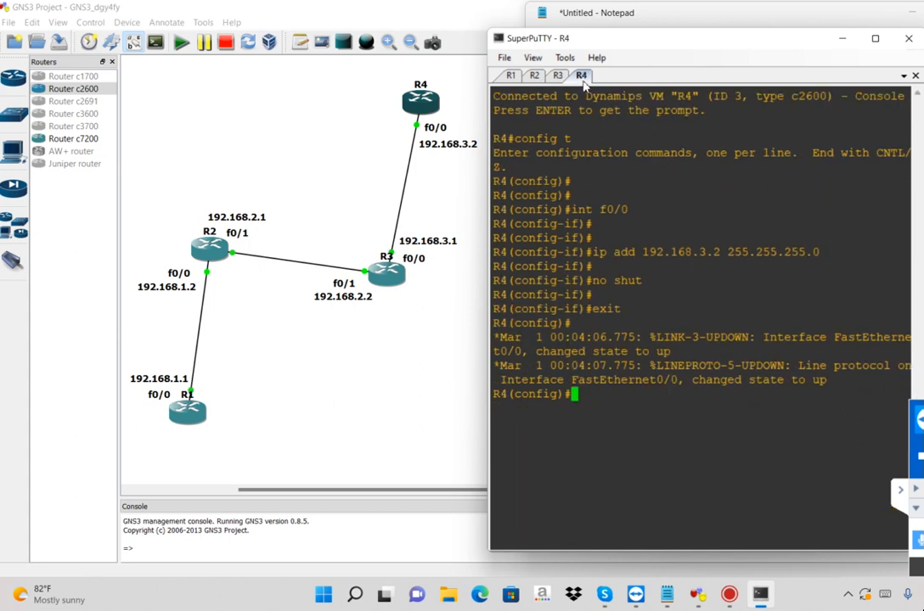
text(do pi)
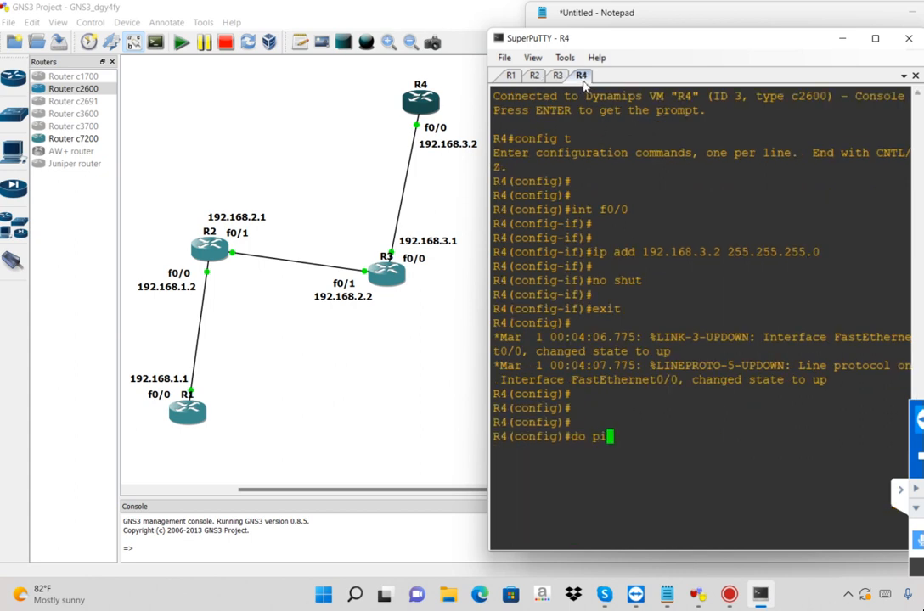
text(ng 192.168.2.)
text(1)
key(Return)
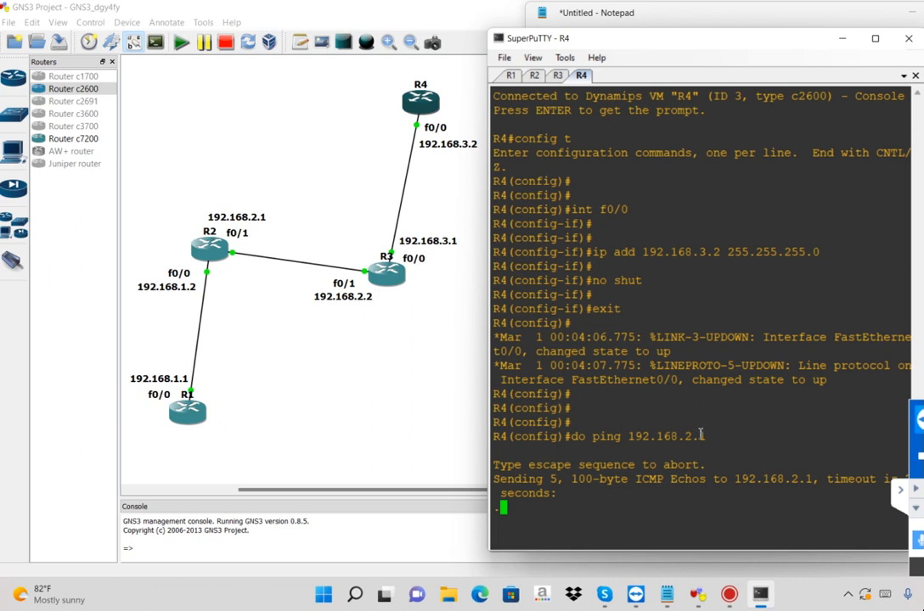
Highlight the 192.168.2.1 target address in R4's ping command and the success rate of that ping
drag(693, 439, 685, 437)
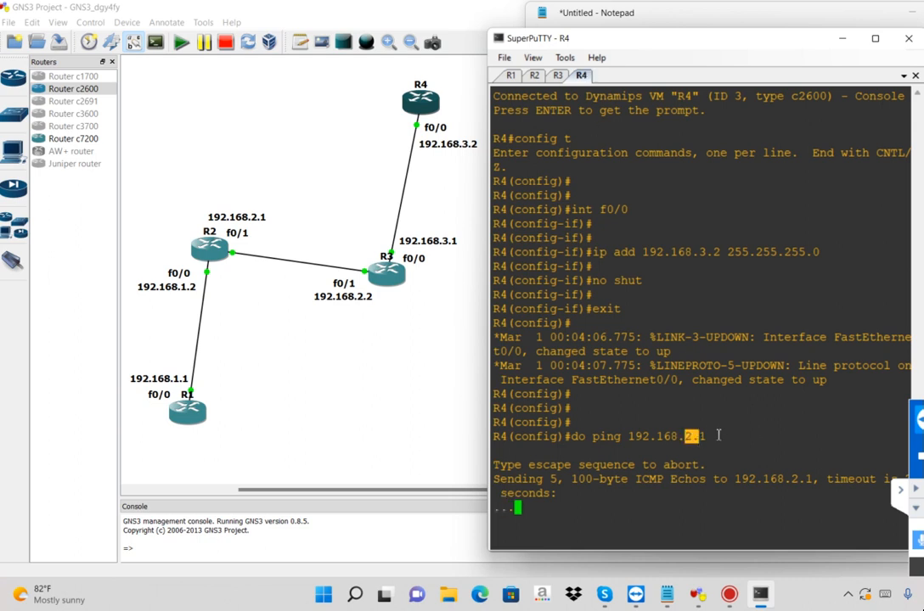
drag(712, 437, 663, 437)
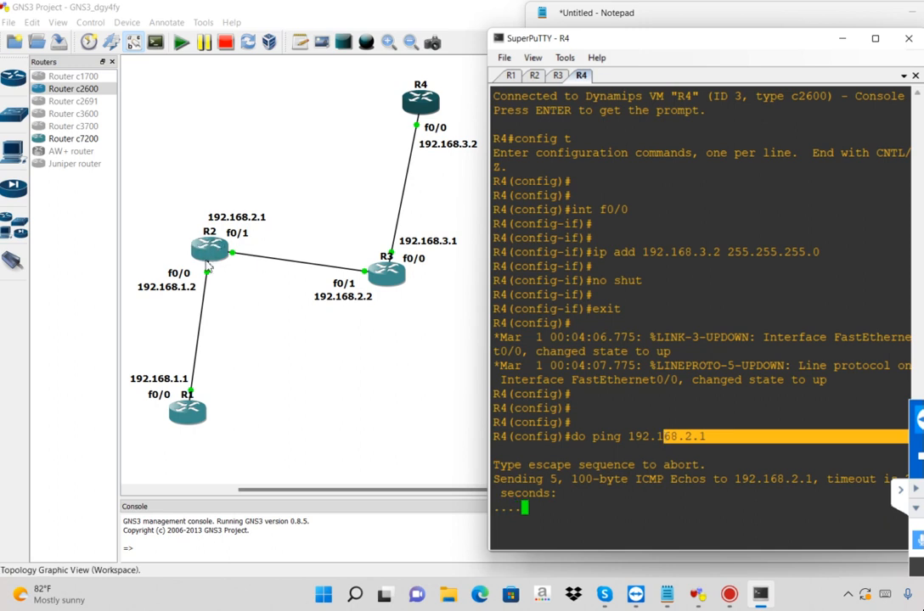
drag(685, 522, 550, 521)
Test the link from R4 to R3 with do ping 192.168.3.1, and highlight the command and its success rate
key(Return)
key(Return)
key(Return)
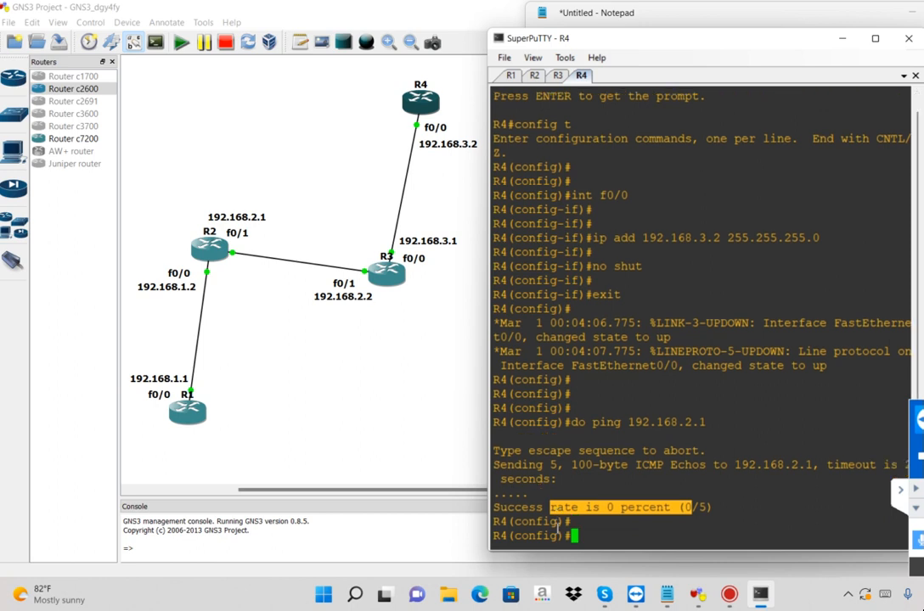
text(do ping 192.168.2)
key(BackSpace)
text(3.1)
key(Return)
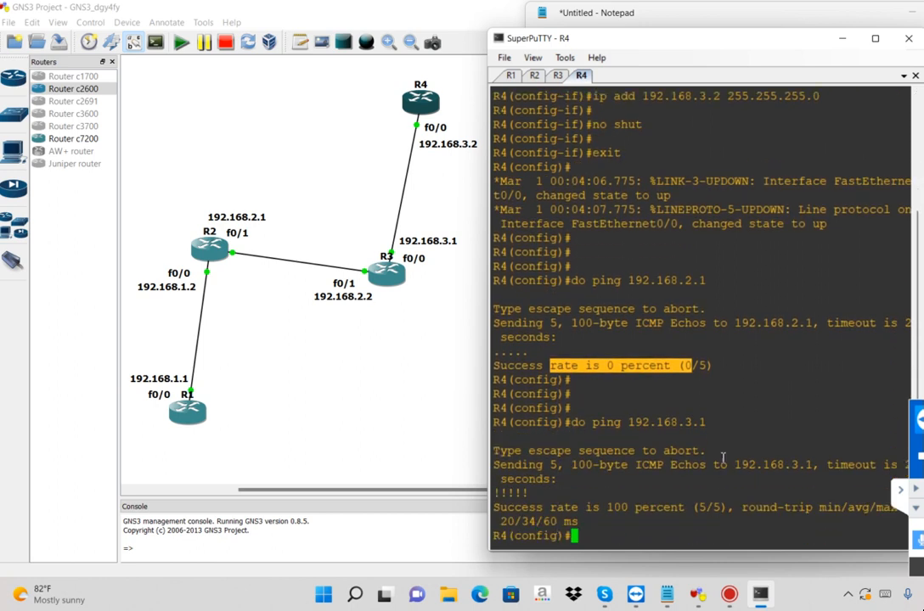
drag(679, 409, 717, 422)
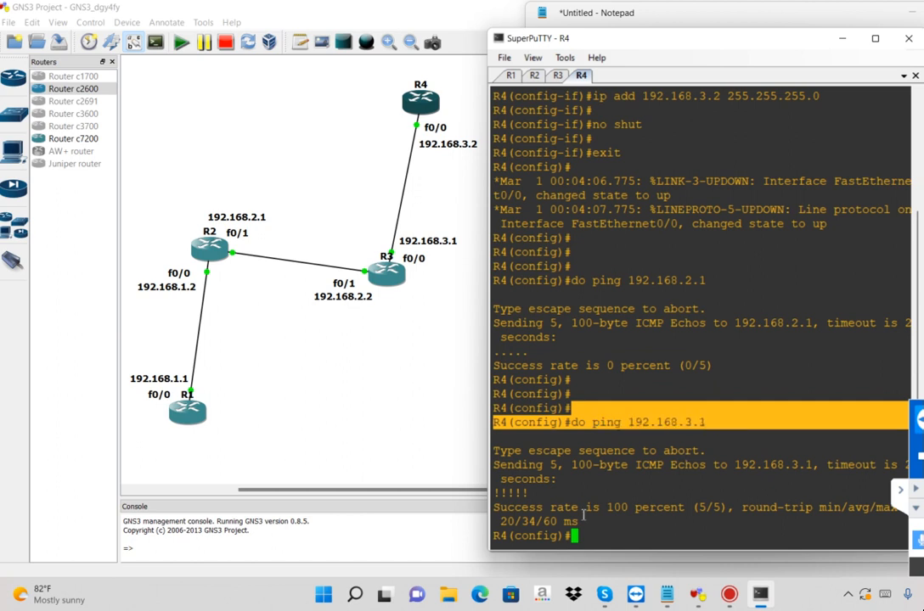
drag(583, 509, 650, 510)
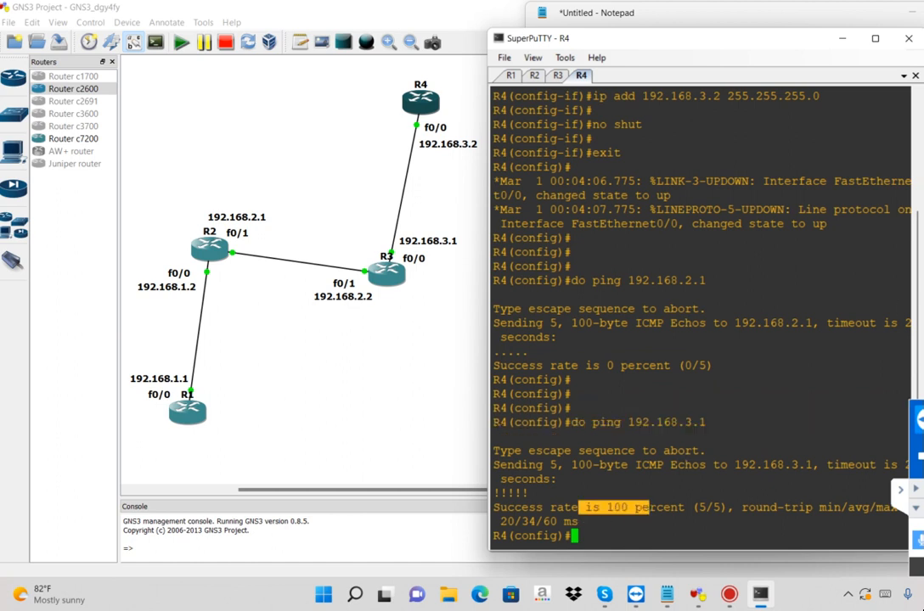
Switch to Notepad and add the line "Same Network.. comminucation DONE" below the existing notes
key(alt+Tab)
click(638, 427)
text(Same N)
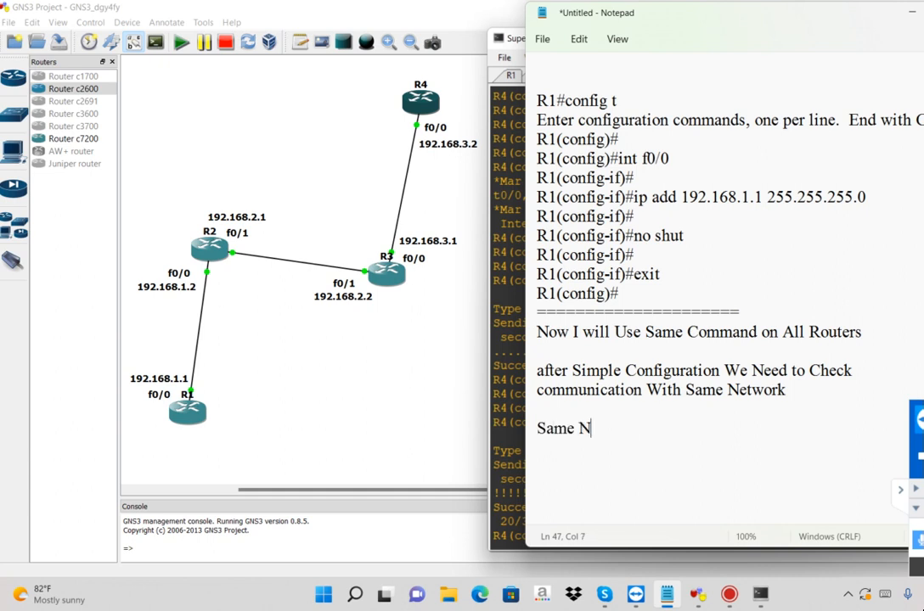
text(etwork.. comi)
key(BackSpace)
text(minucation DONE)
key(Return)
Add the note lines "But DIfferent networks.." and "No Communication..", followed by blank lines
text(But D)
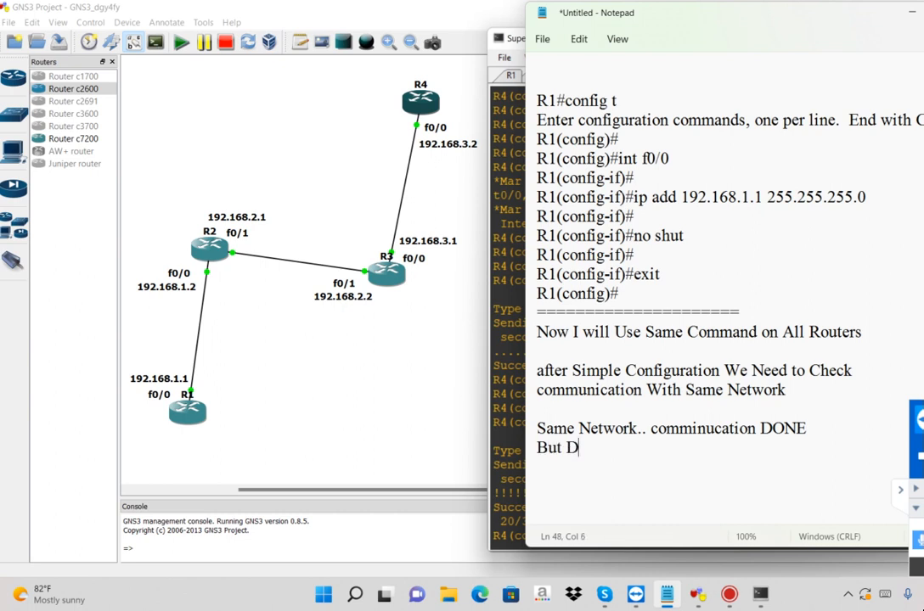
text(Ifferent networks..)
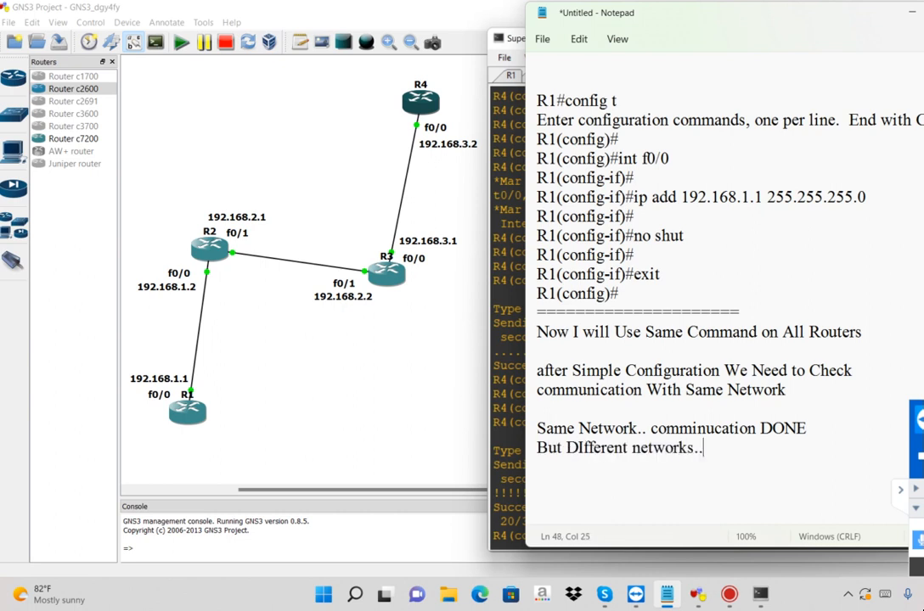
key(Return)
text(No Communication..)
key(Return)
key(Return)
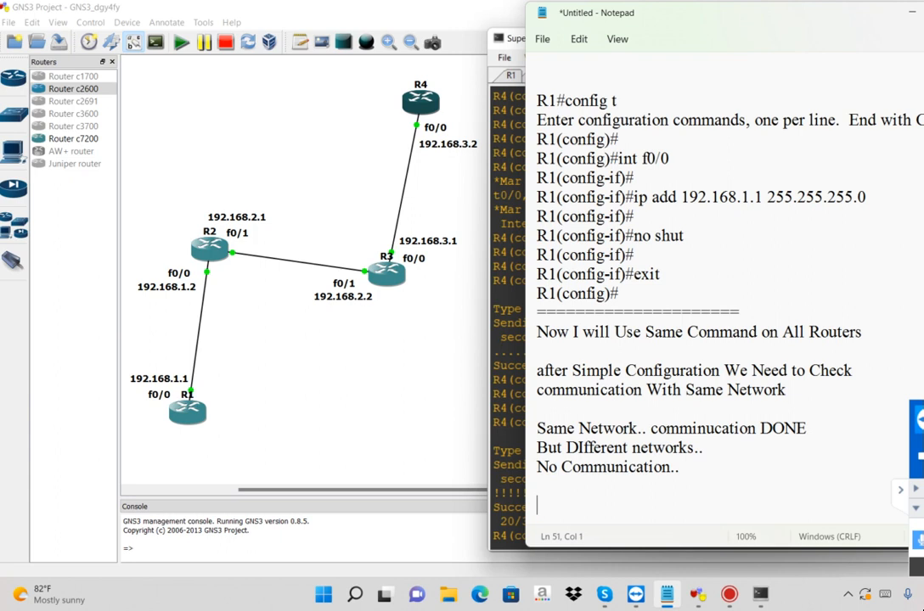
key(Return)
key(Return)
key(Return)
key(Return)
key(Return)
key(Return)
key(Return)
key(Return)
key(Return)
key(Return)
key(Return)
key(Return)
key(Return)
key(Return)
Leave Notepad and point out the 192.168.2.1 and 192.168.3.1 address labels in the GNS3 topology
click(508, 330)
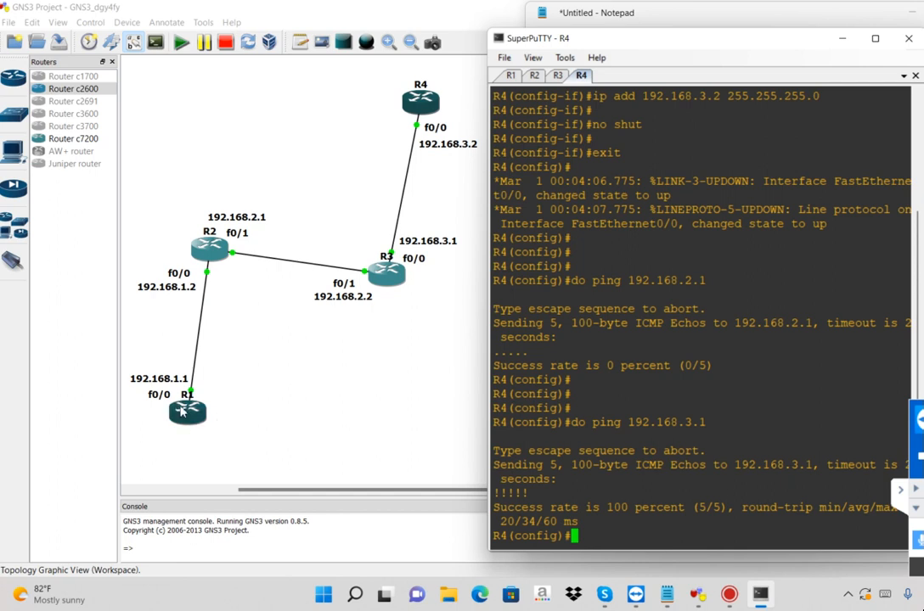
click(254, 222)
click(411, 242)
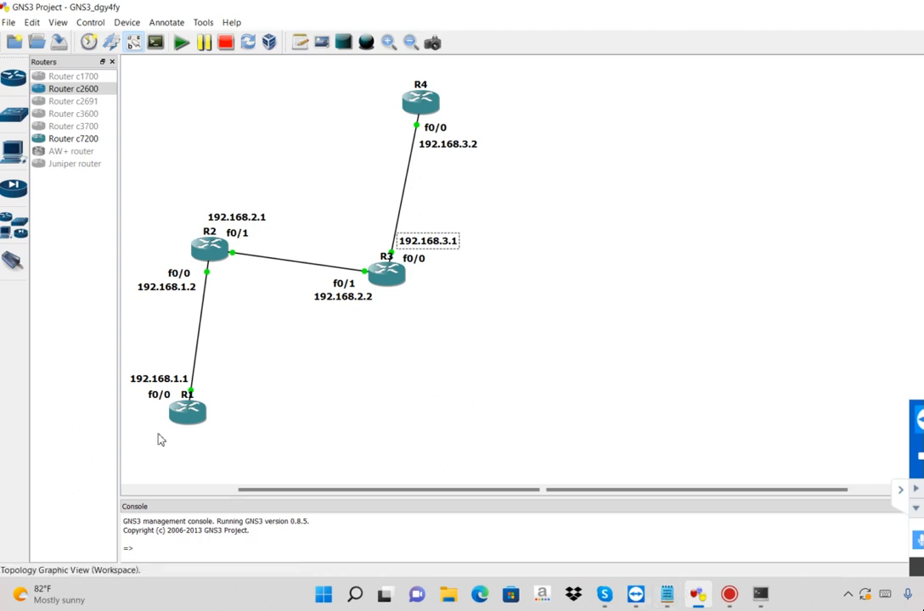
Switch to the R1 console, test reachability of R2's f0/1 interface with do ping 192.168.2.1, and highlight the success rate
key(alt+Tab)
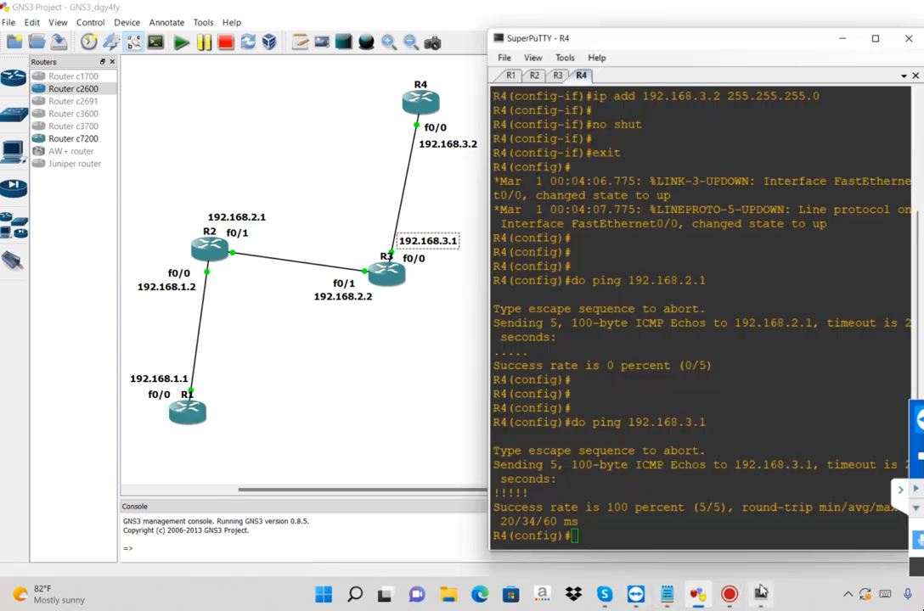
key(ctrl+Tab)
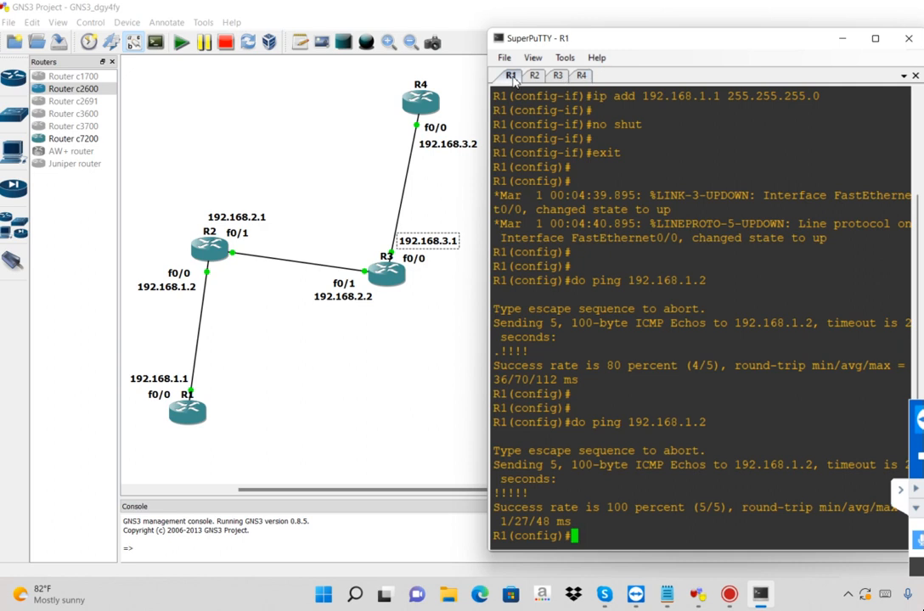
key(Return)
key(Return)
key(Return)
text(do ping)
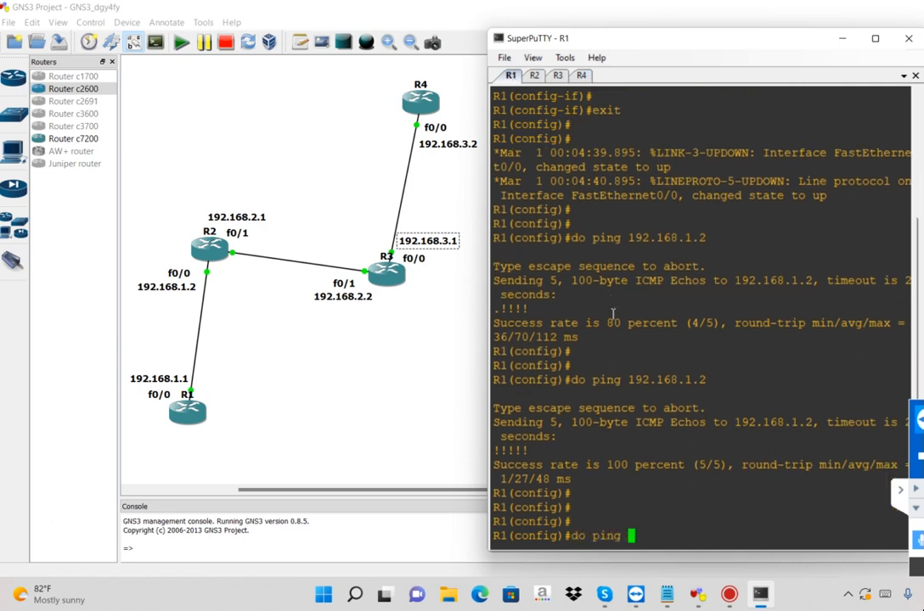
text( 192.168.2.1)
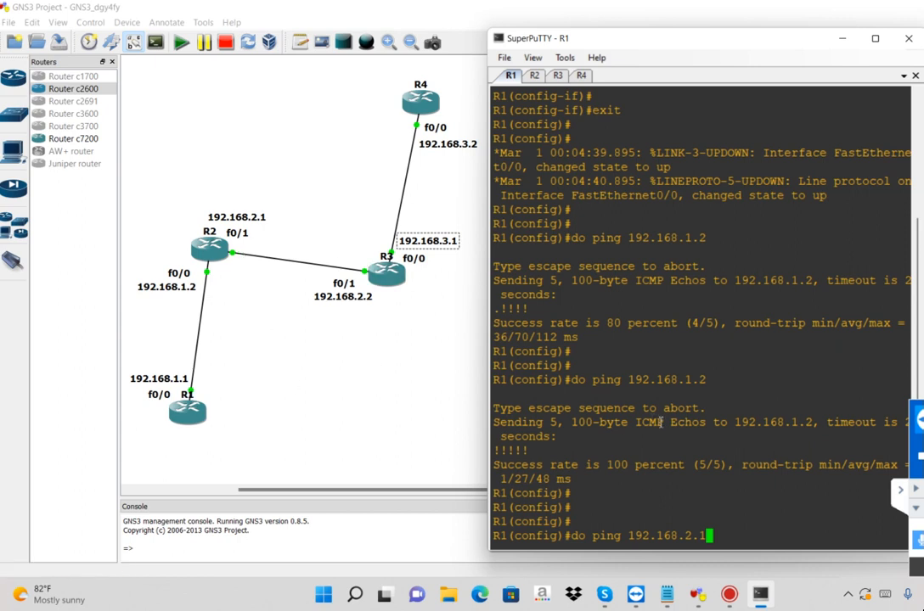
key(Return)
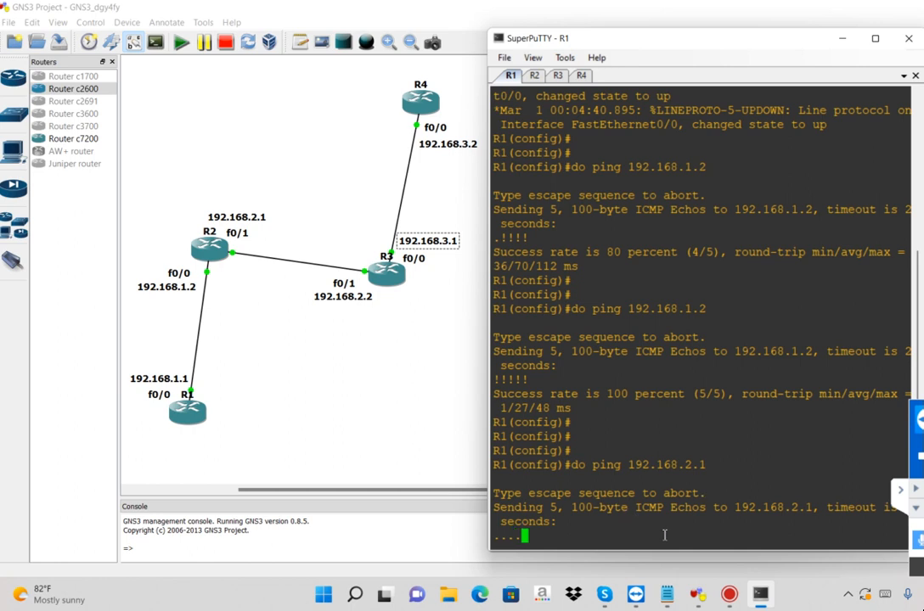
drag(680, 528, 564, 528)
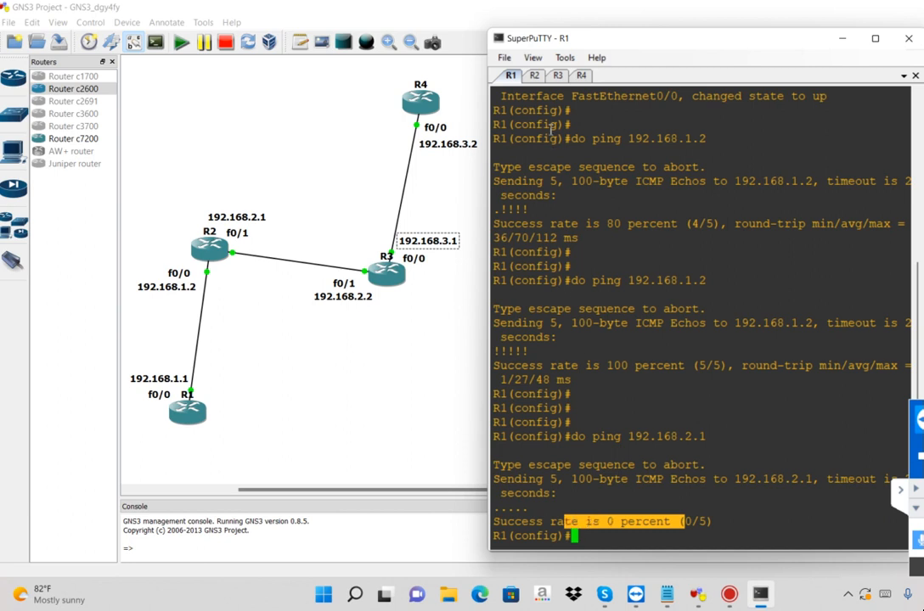
Switch to the R3 console and enter the beginning of a do ping command, without an address
click(557, 75)
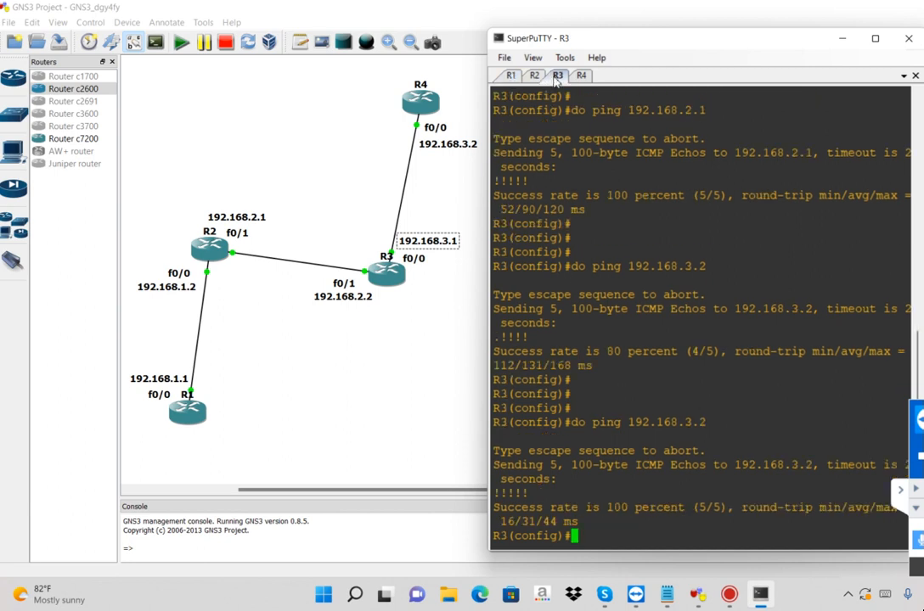
key(Return)
key(Return)
key(Return)
text(do ping)
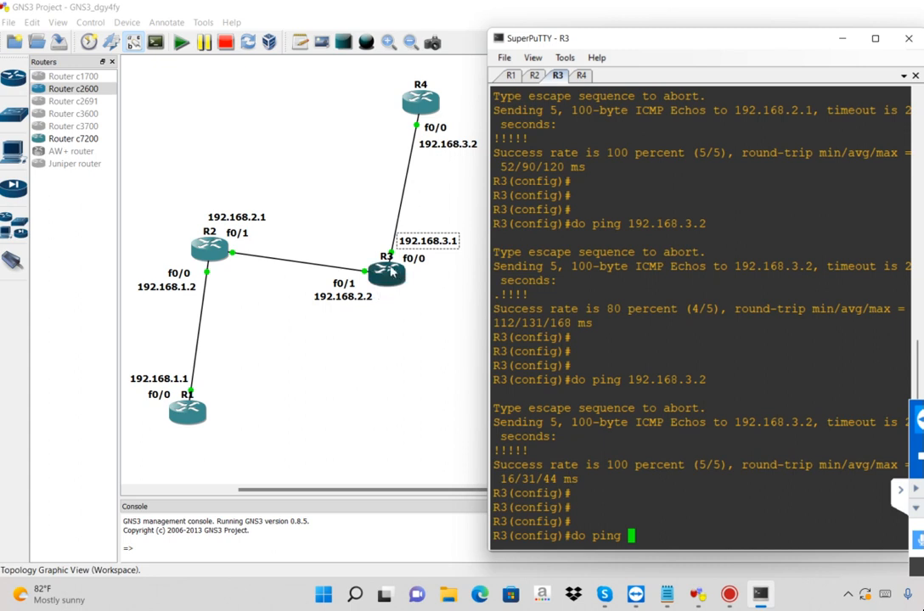
Pick out R1's address label in the topology, run the R3 ping to 192.168.1.1, and highlight that address in the command
click(335, 301)
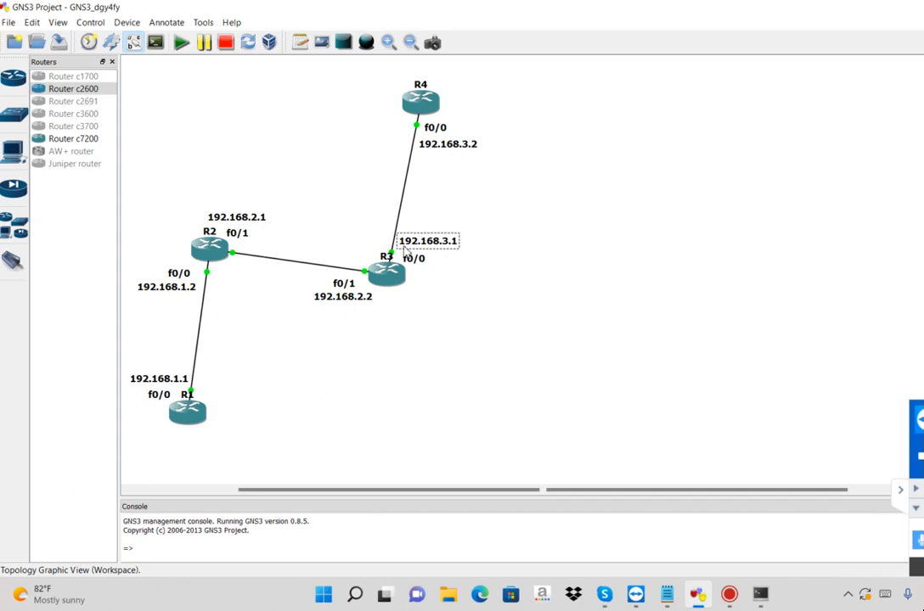
click(166, 292)
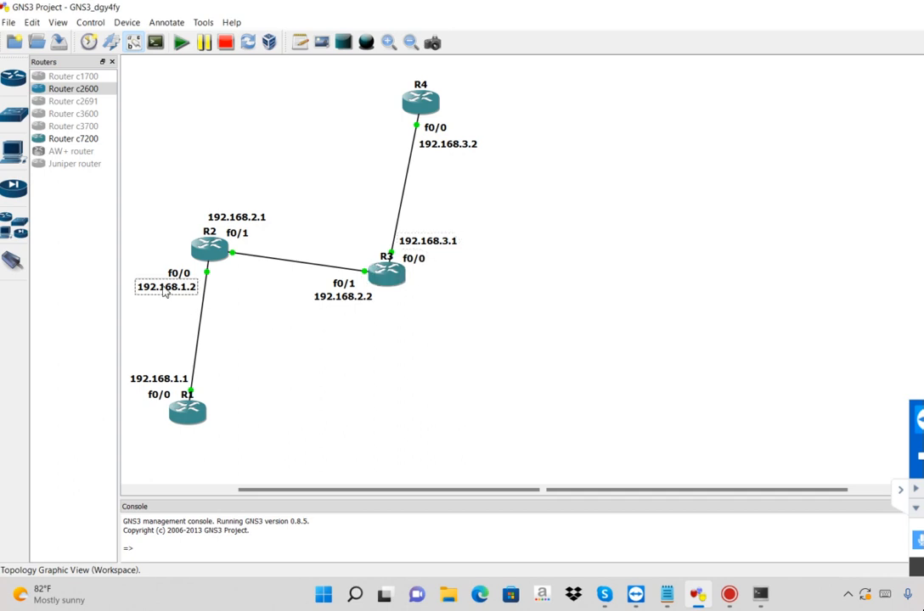
click(164, 382)
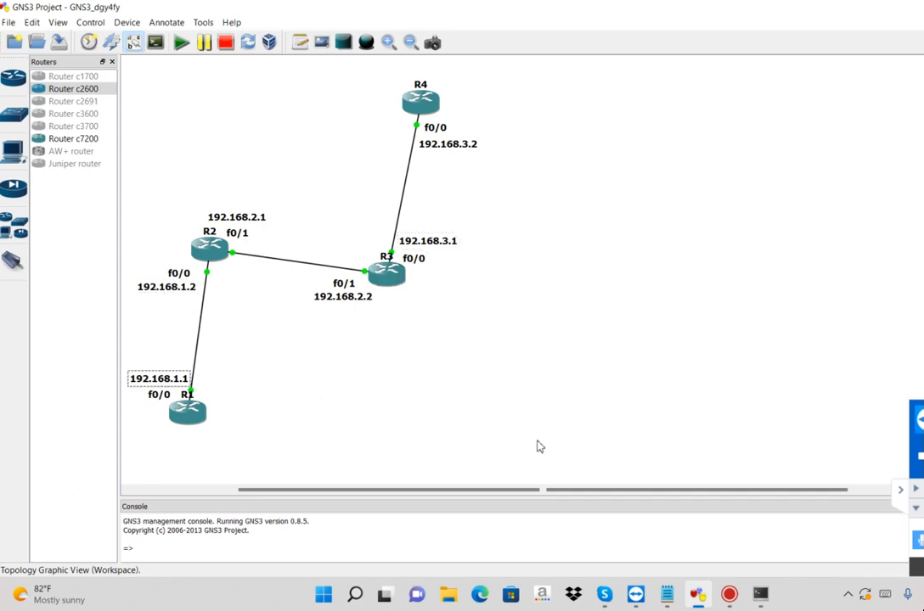
click(760, 597)
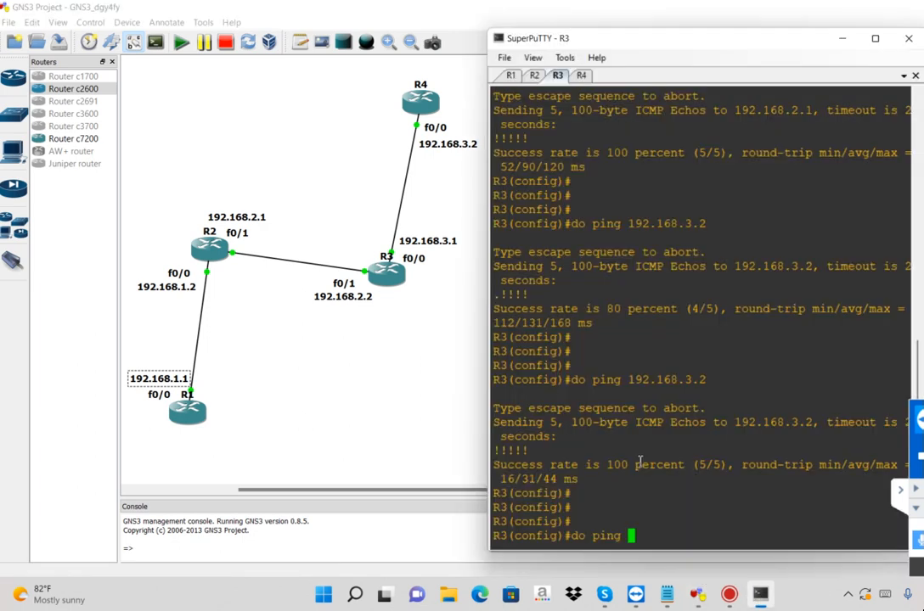
text(192.168.1.1)
key(Return)
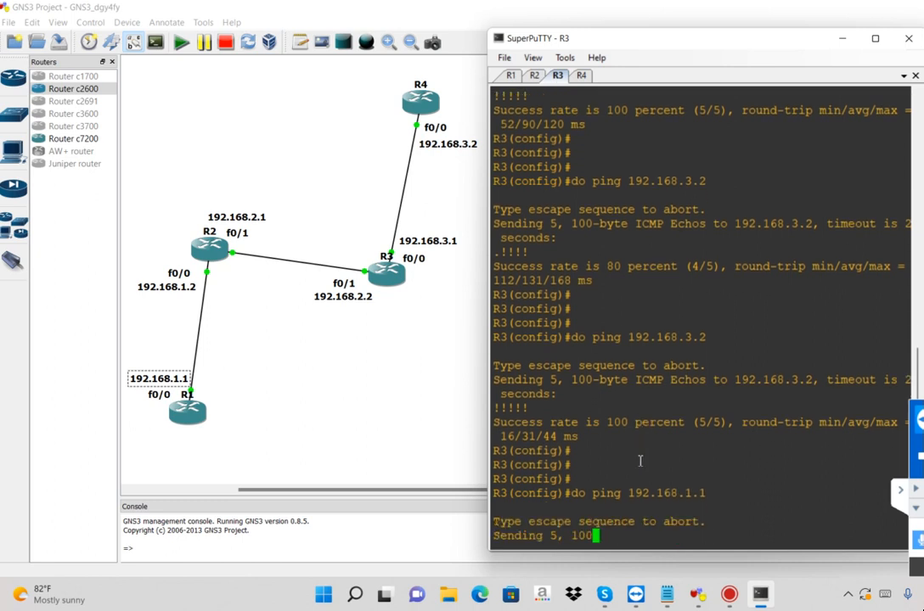
double_click(663, 467)
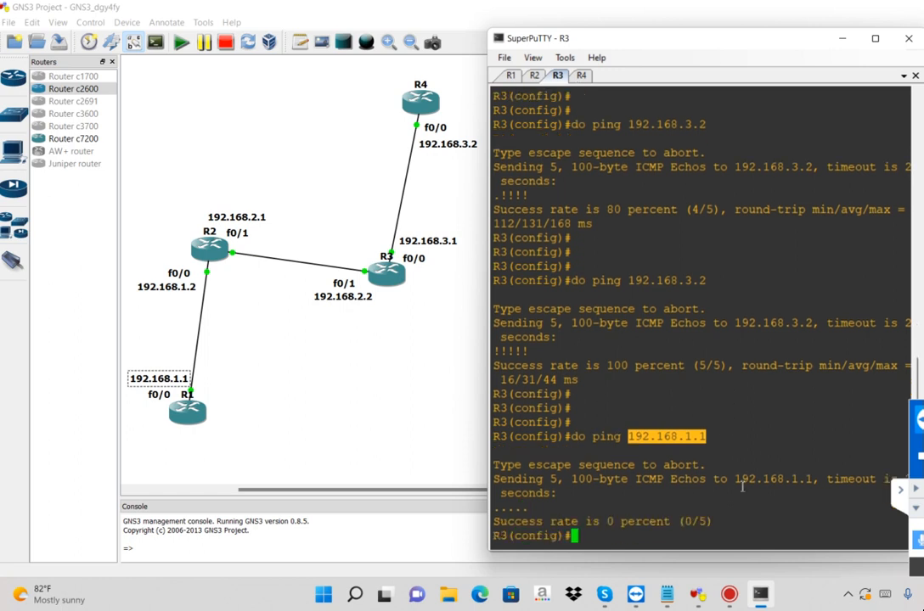
Switch to Notepad, add a separator line of equals signs, and write "Now I will SHow you Static routing for Communicate" below it
click(669, 594)
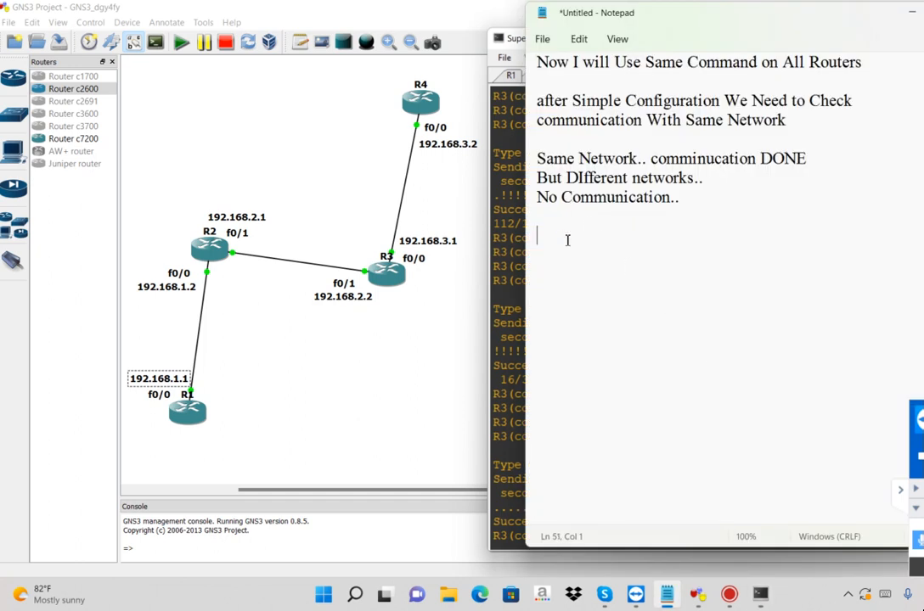
text(===============)
key(Return)
key(Return)
text(Now I wil)
text(l SHow)
text(Static )
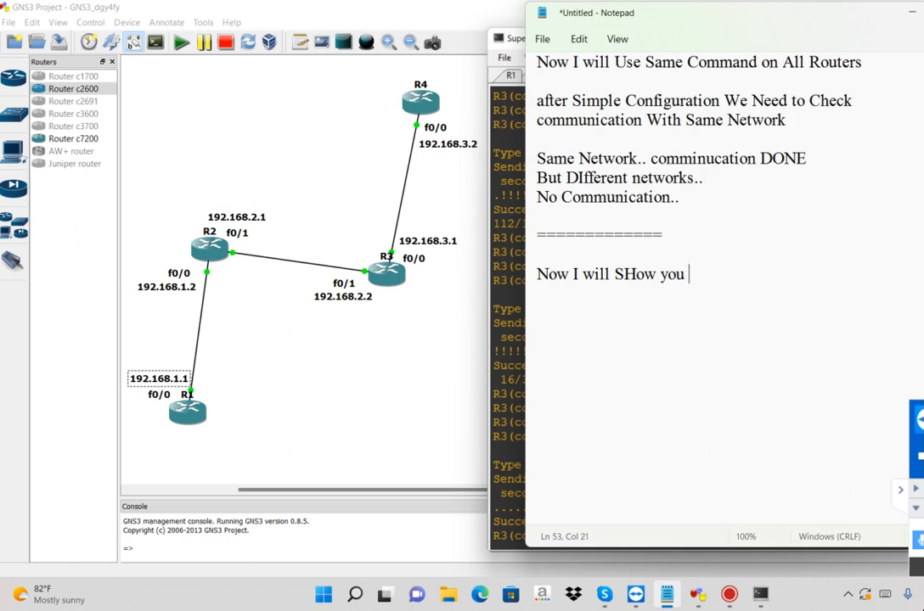
text(C)
key(BackSpace)
text(routing )
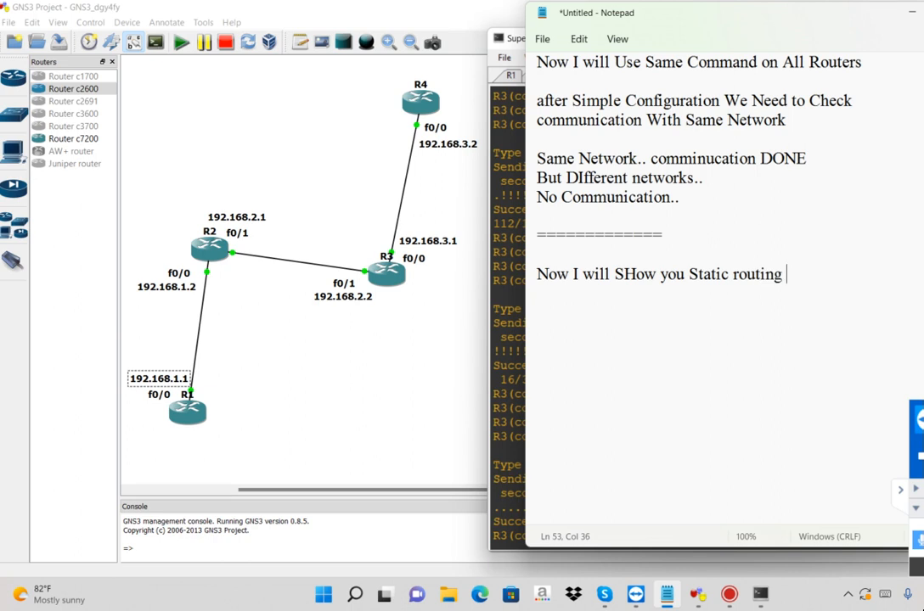
text(for Commu)
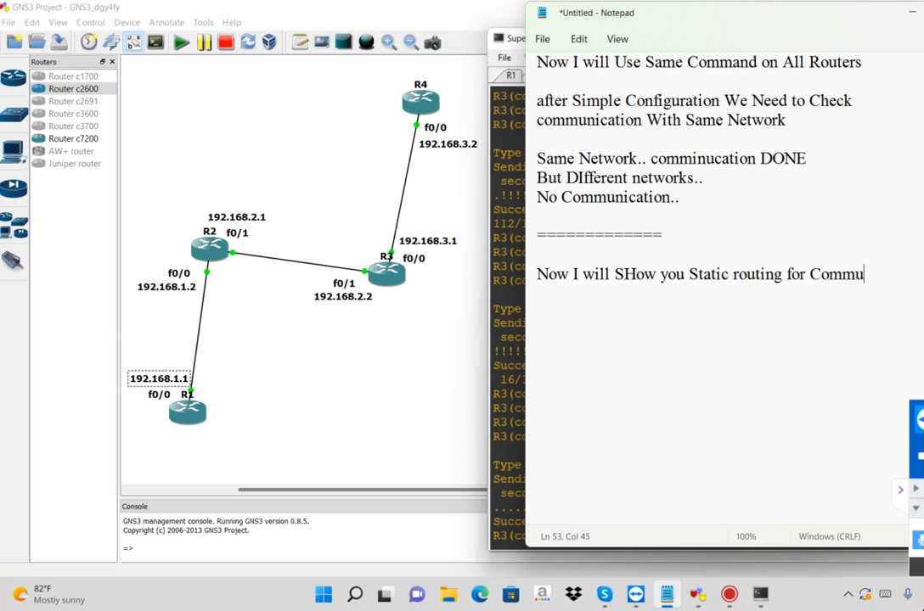
text(nicate wit)
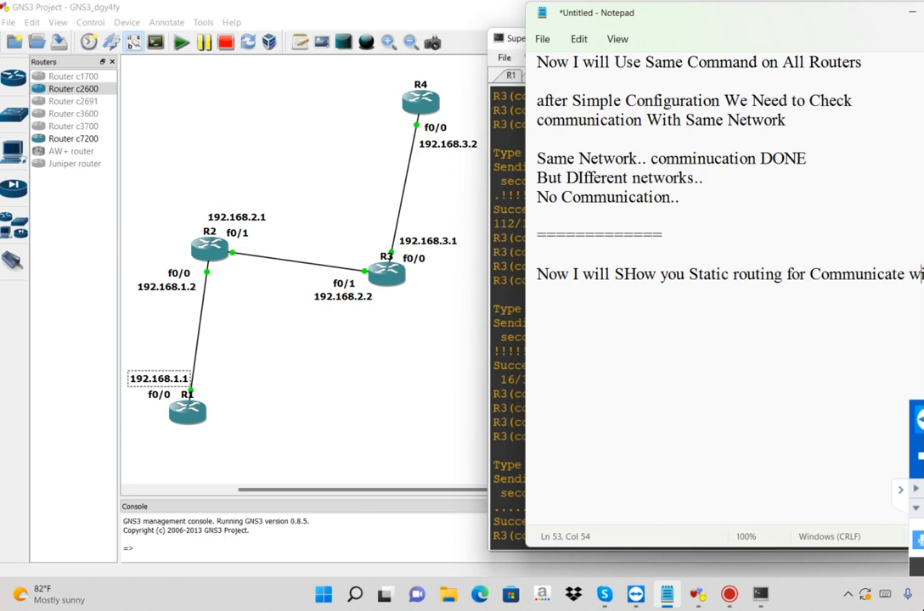
Continue the static routing note on a second line with "with different networks."
key(Left)
key(Return)
text(different net)
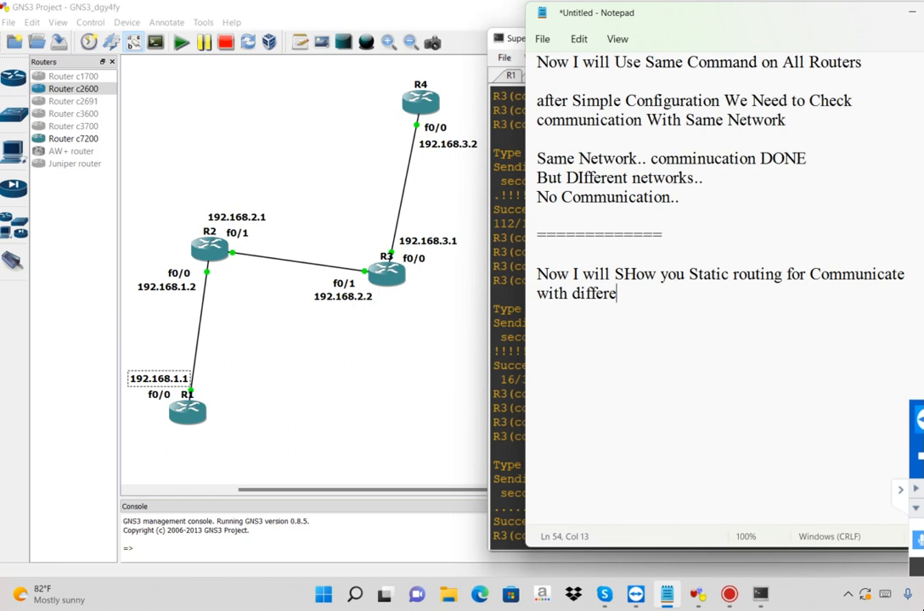
key(BackSpace)
text(networks.)
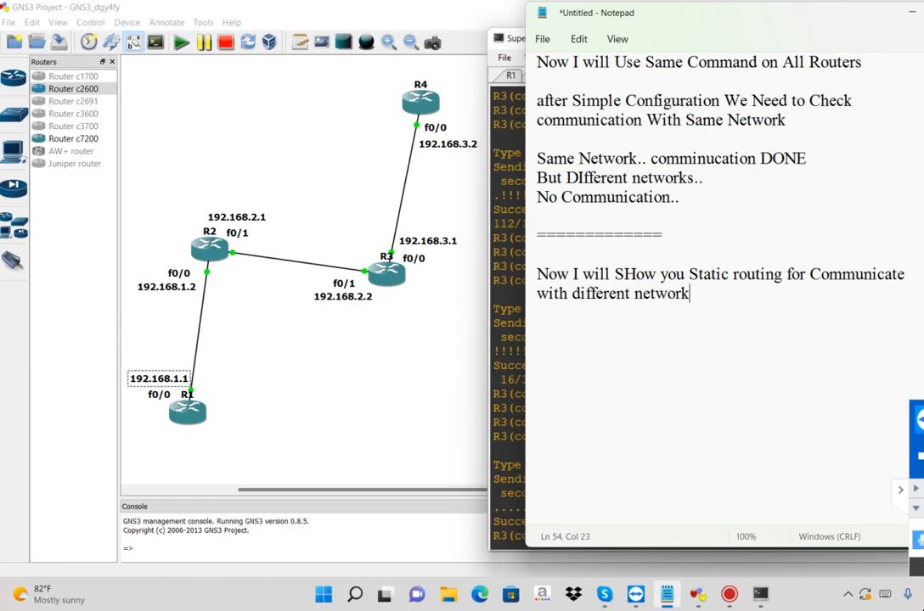
Write the heading "First Tell you Command--" after a blank line and underline it with a row of equals signs
key(Return)
key(Return)
text(First Tell )
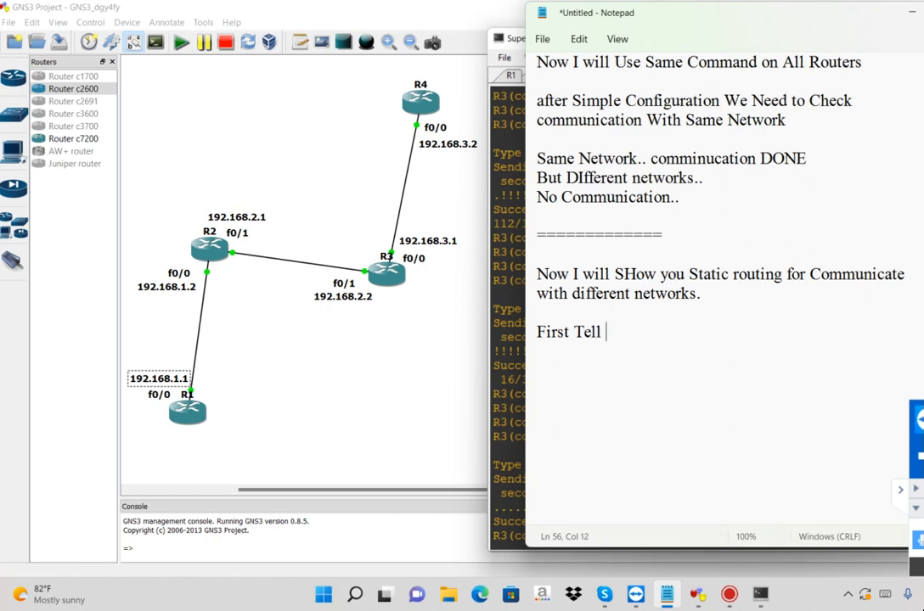
text(you Command--)
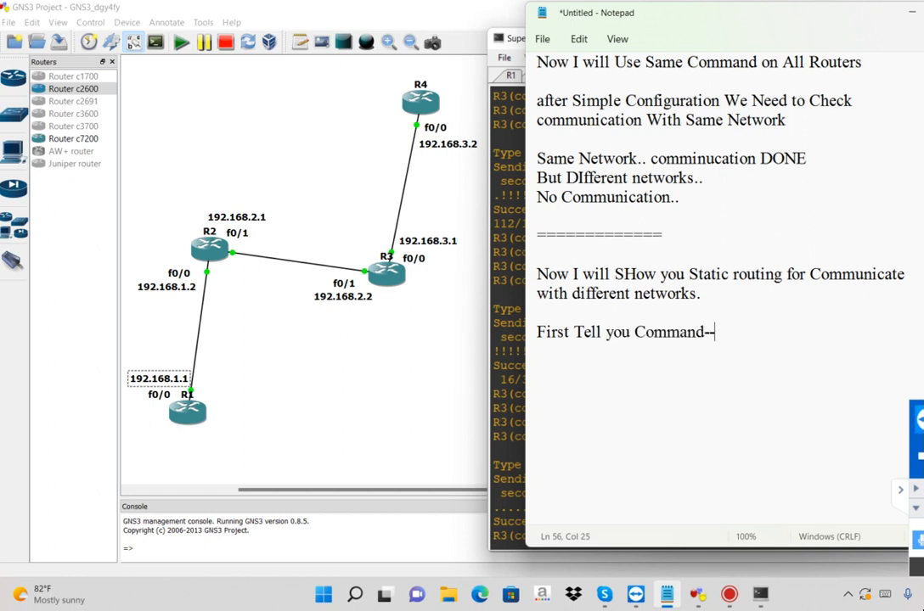
key(Return)
text(========================)
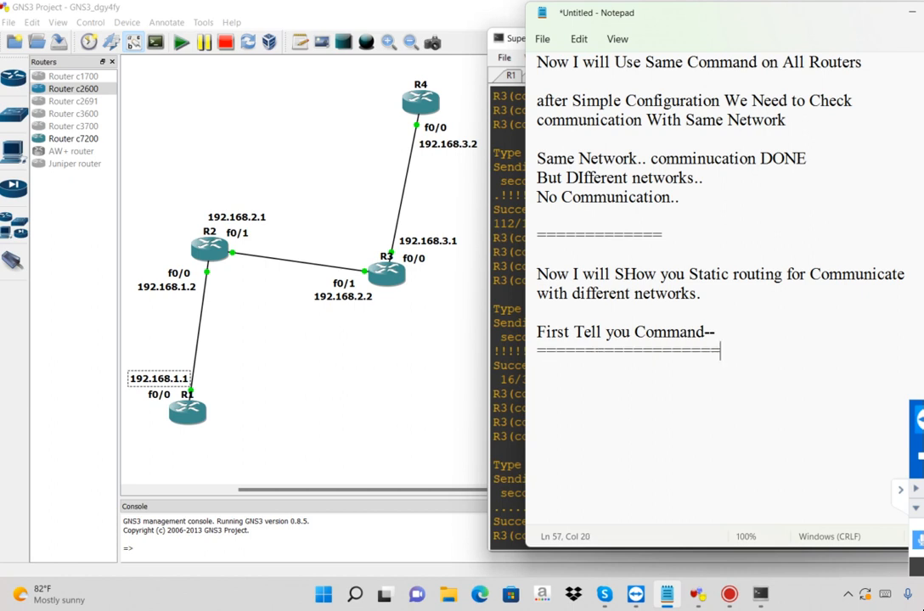
Add a run of blank lines below the equals-sign row and place the text cursor on the second line beneath it
key(Return)
key(Return)
key(Return)
key(Return)
key(Return)
key(Return)
key(Return)
key(Return)
key(Return)
key(Return)
key(Return)
key(Return)
key(Return)
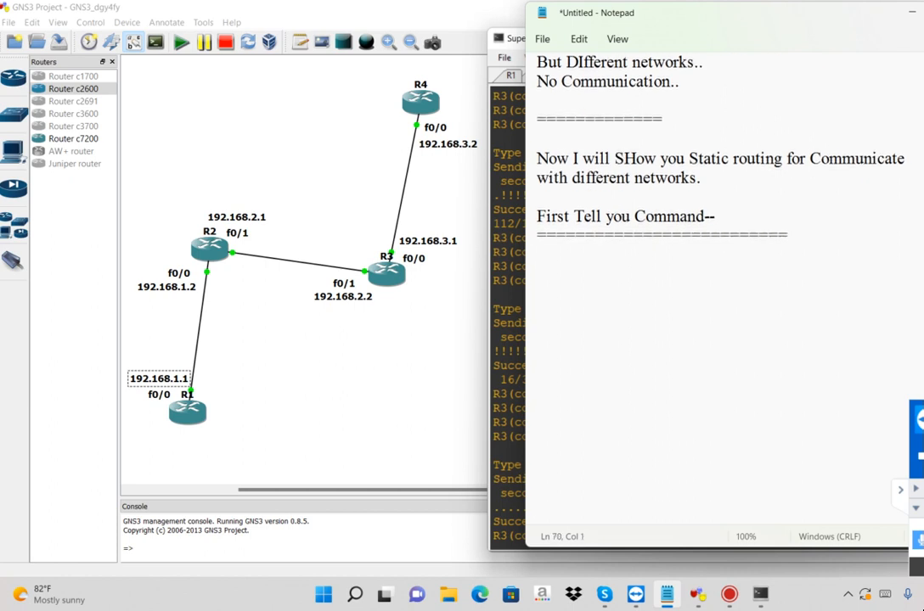
key(Return)
key(Return)
key(Return)
key(Return)
key(Return)
key(Return)
click(546, 182)
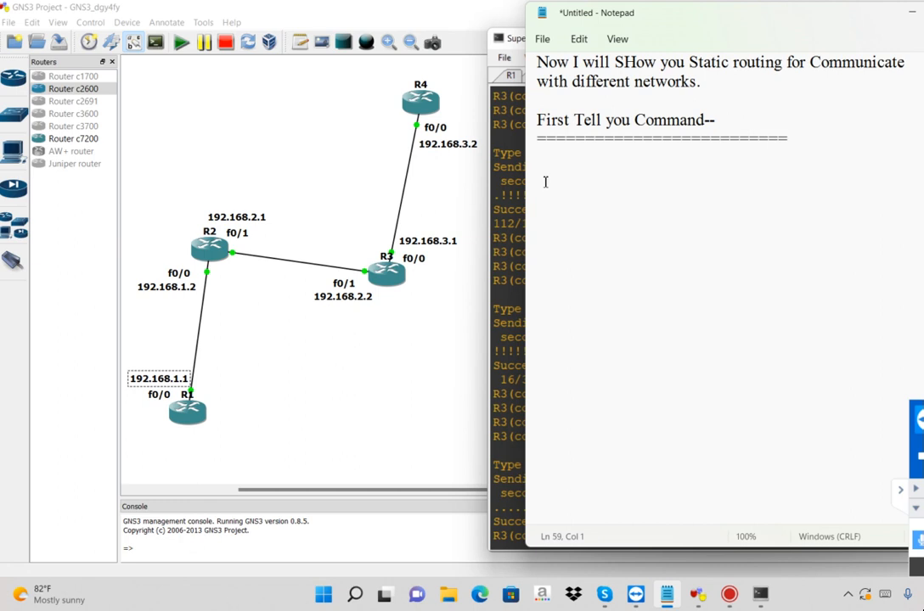
Write the start of the static route syntax as "ip route <Destination Network Address>"
text(ip route <>)
key(Left)
text(Destinatikon)
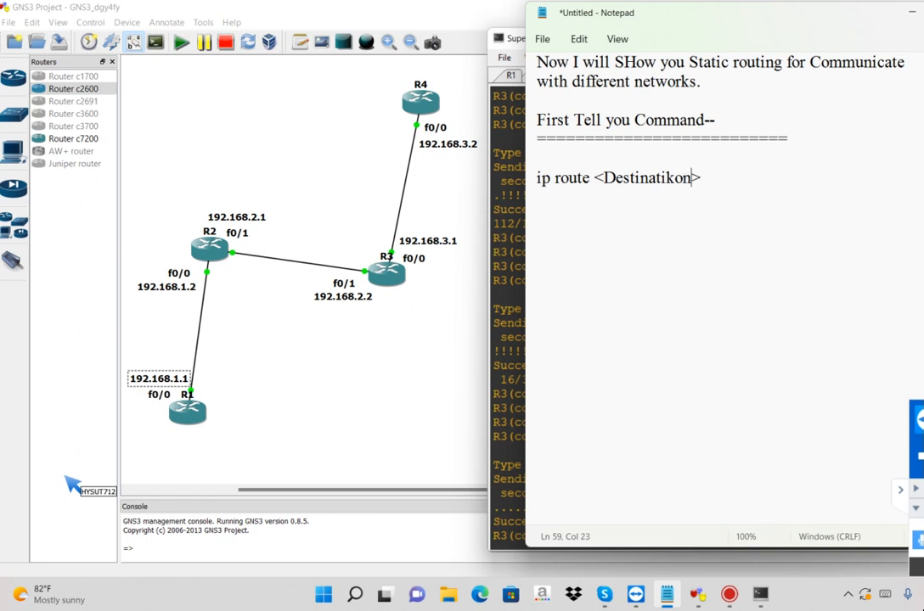
key(BackSpace)
key(BackSpace)
key(BackSpace)
text(on Net)
text(work Addres)
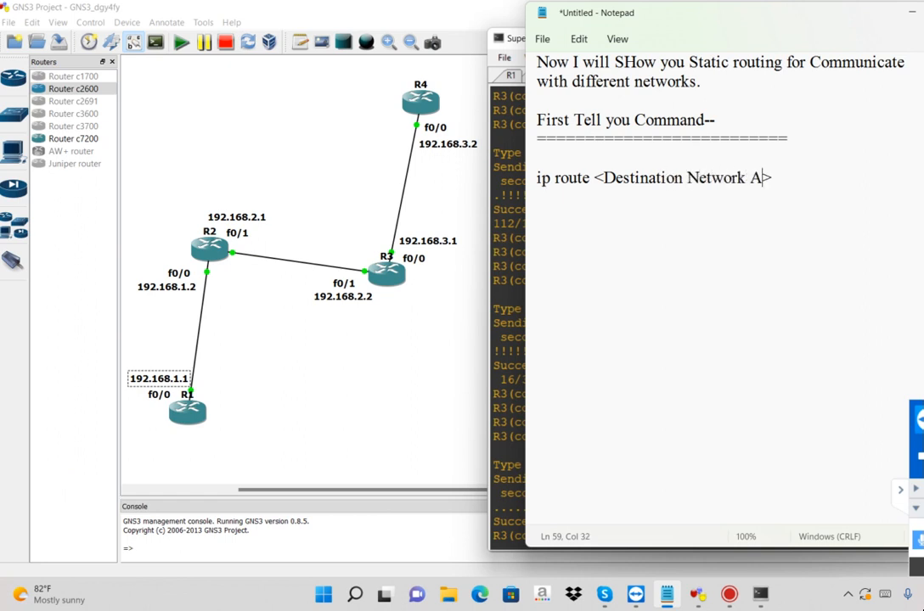
text(s)
key(End)
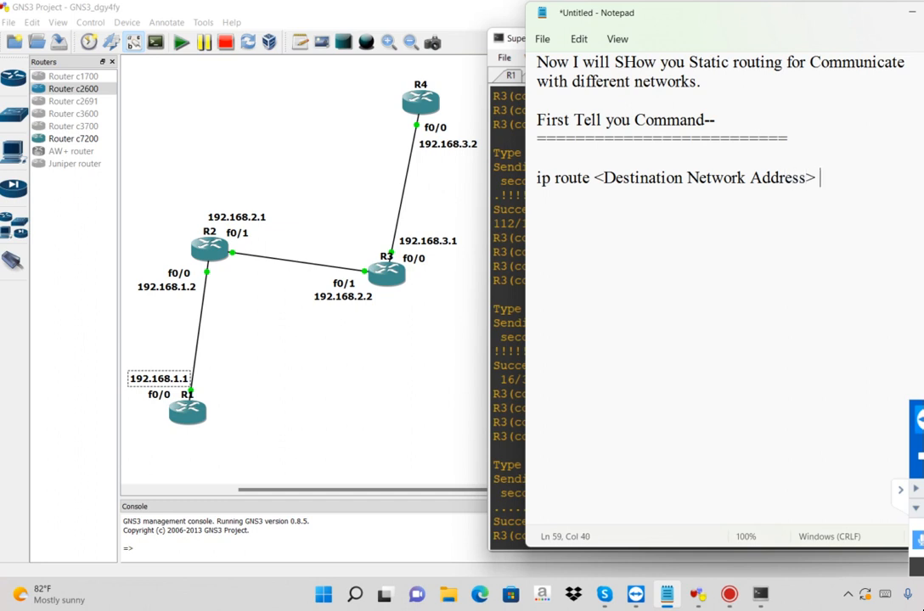
Append the placeholder "<subnet mask>" to the ip route syntax line
text(<>)
key(Left)
text(subnet mask)
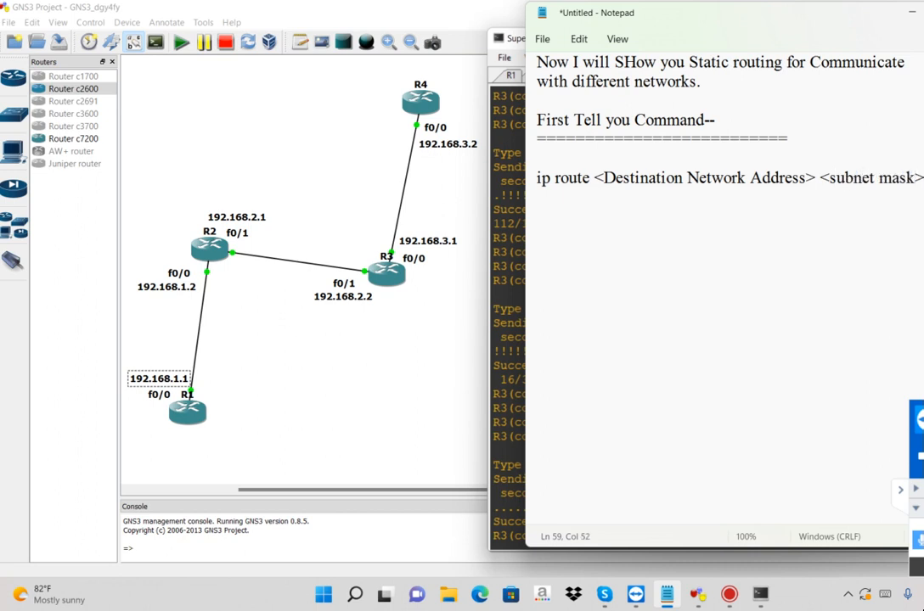
Complete the ip route syntax with the placeholder "<Exit Interface IP Address>" on a second line
key(Return)
text(<>)
text(Exit IP)
text( a)
key(BackSpace)
key(Left)
key(Left)
key(Left)
text(Interface)
key(Right)
key(Right)
key(Right)
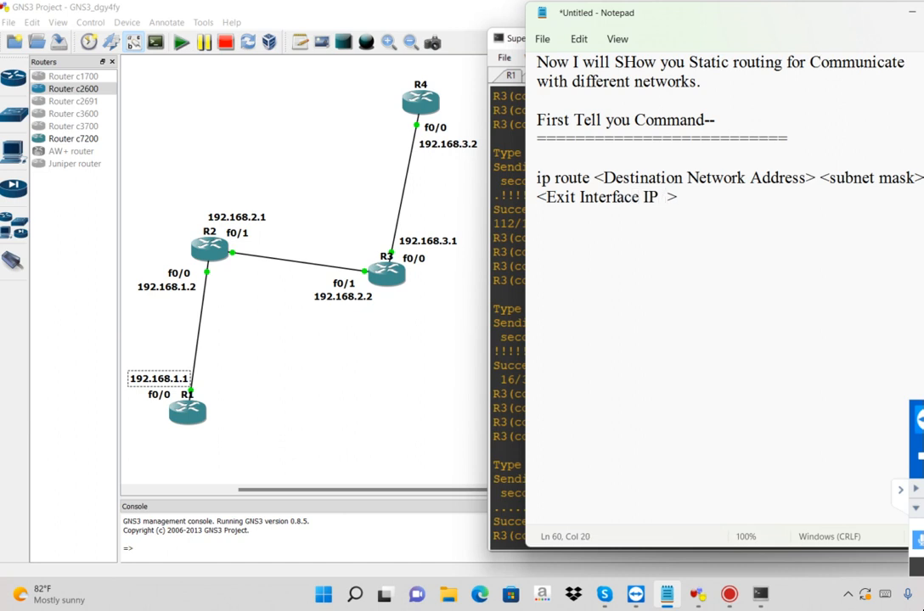
text(Address)
key(End)
Close the syntax with a row of equals signs and write "I will Explain you..." below it, leaving an empty line
key(Return)
text(=======)
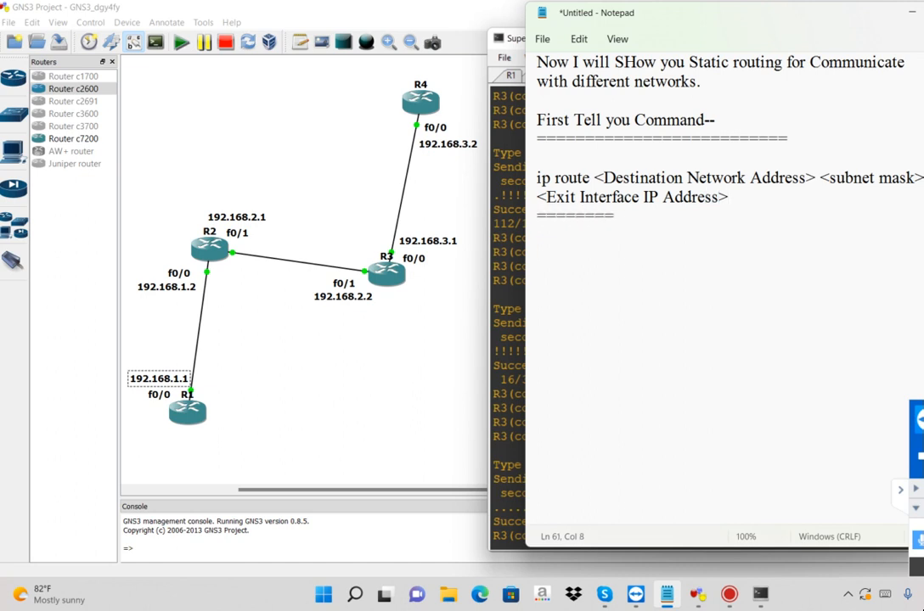
text(=======================)
key(Return)
text(I will Exp)
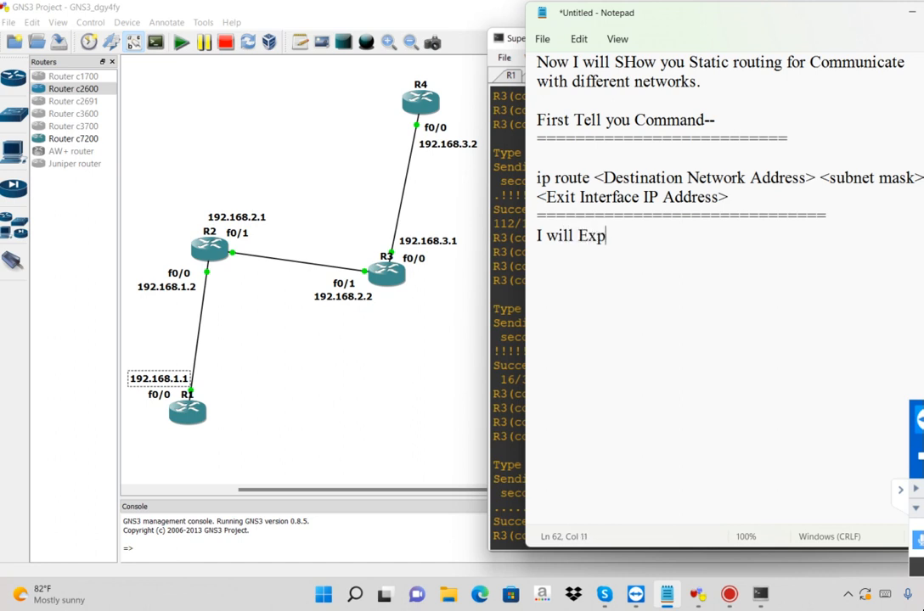
text(lain you...)
key(Return)
key(Return)
Highlight the explanation line and the destination network placeholder, then switch to GNS3 and pick out R2's 192.168.2.1 label
drag(680, 237, 540, 236)
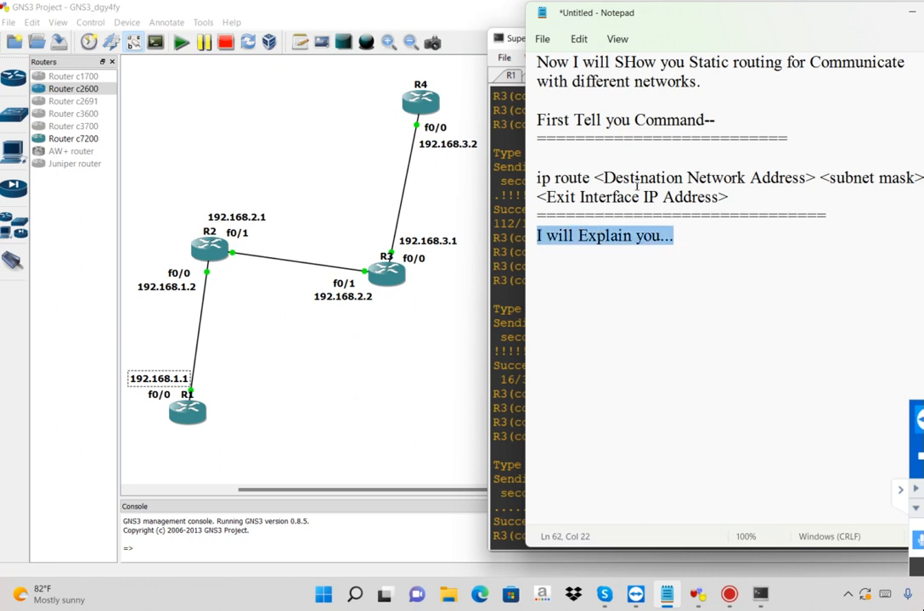
drag(604, 177, 815, 177)
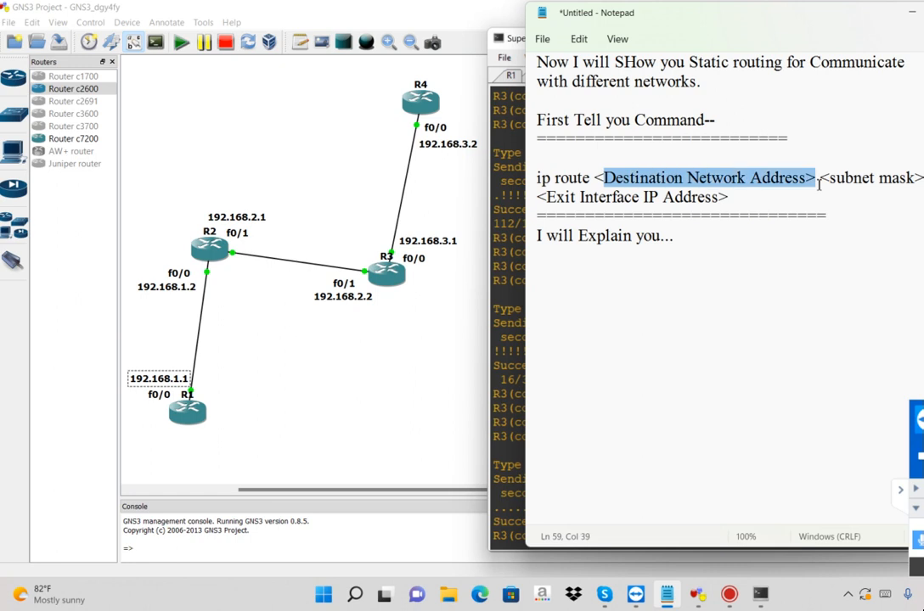
click(501, 293)
click(386, 385)
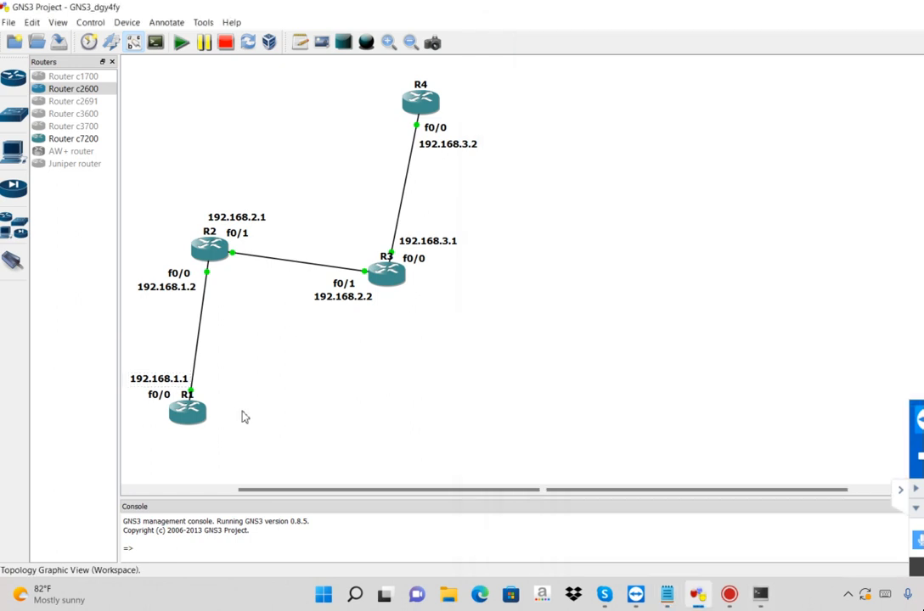
click(248, 219)
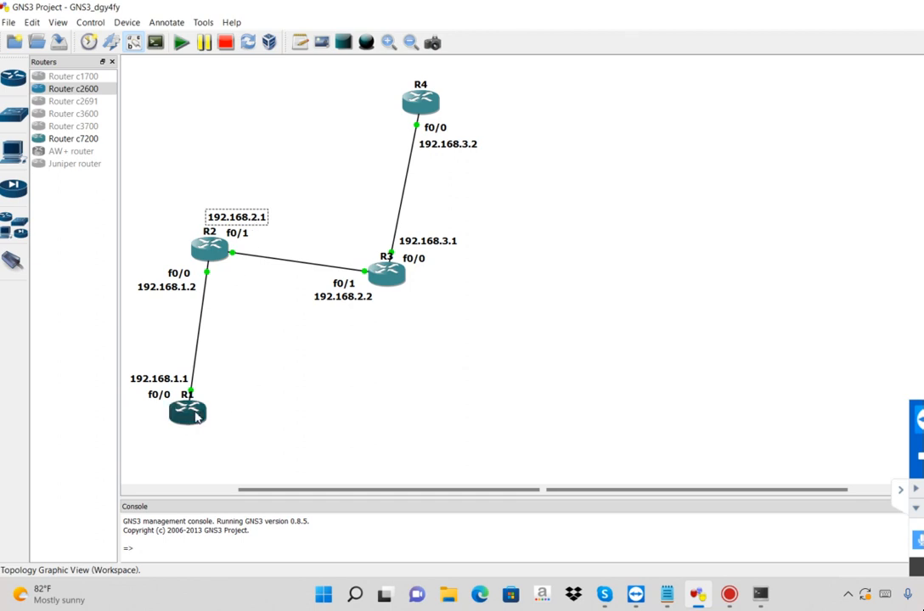
Switch back to Notepad and write "if you Want to Communicate With 192.168.1.1/2" below the explanation line
click(668, 596)
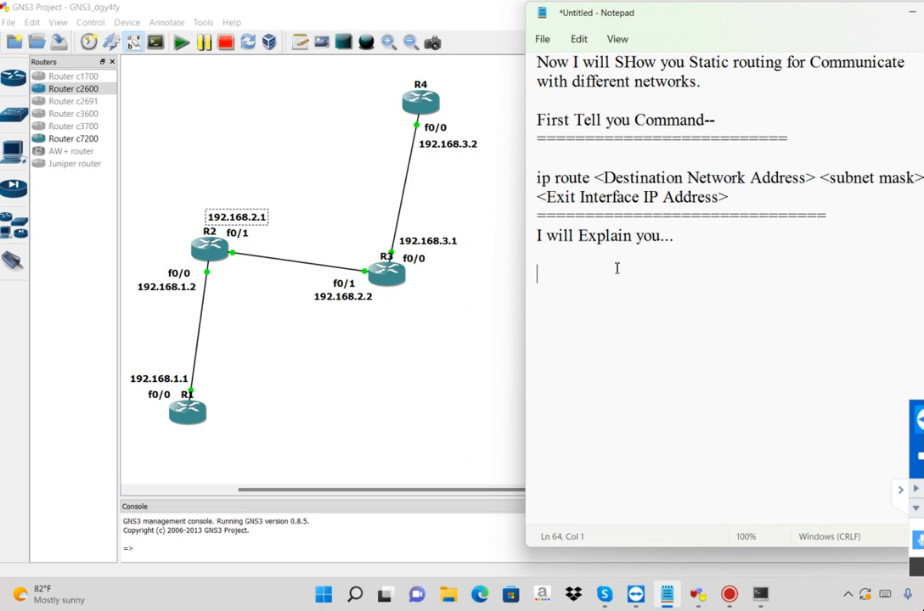
text(if you Want to Com)
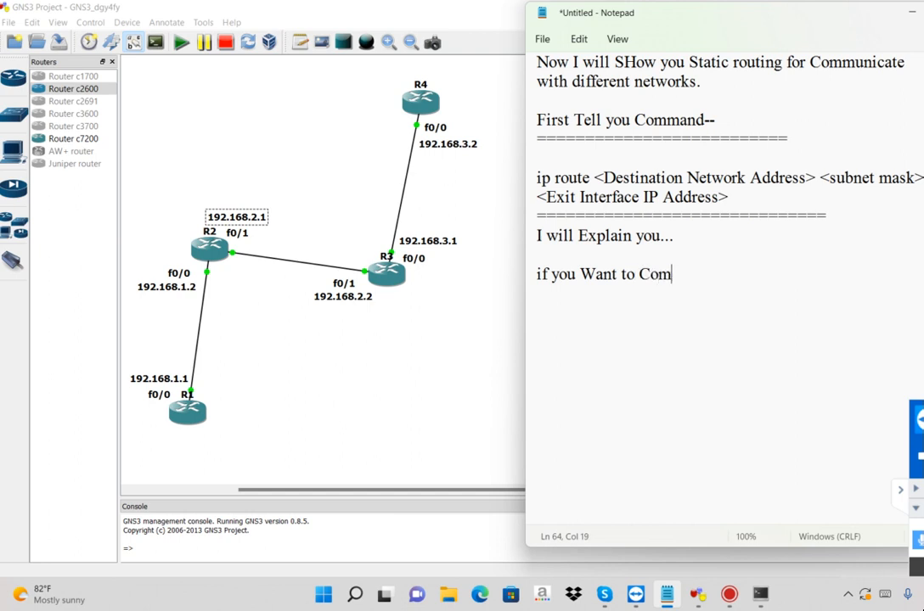
text(municate W)
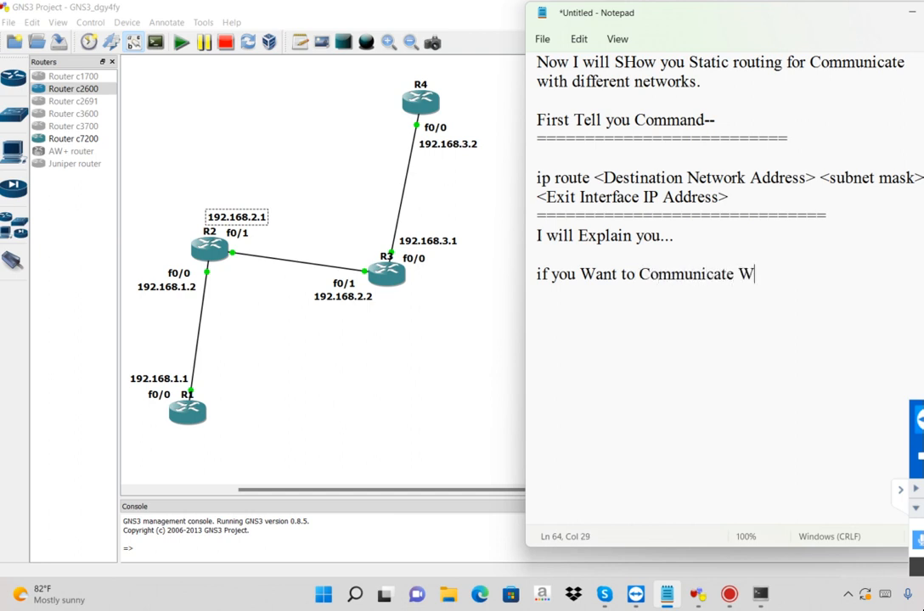
text(ith )
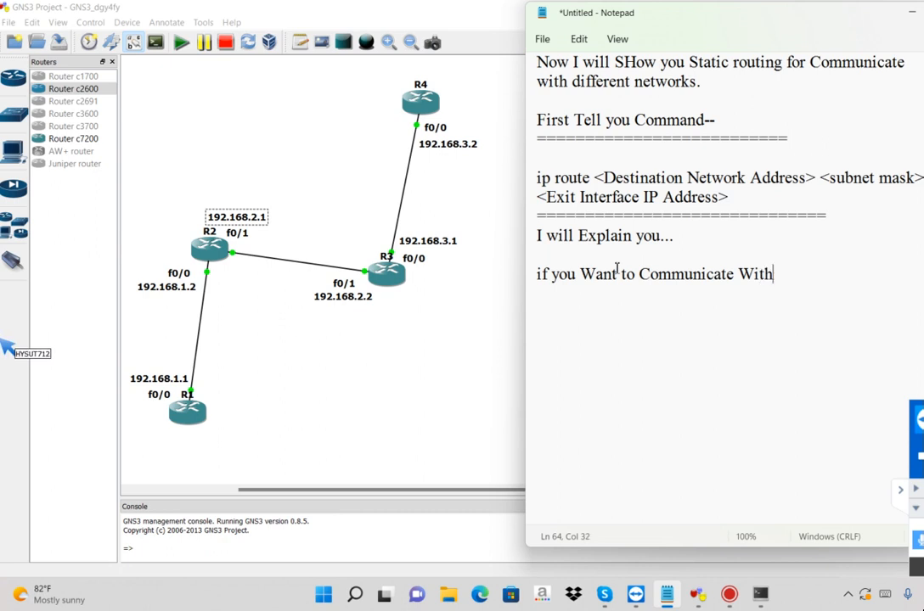
text(192)
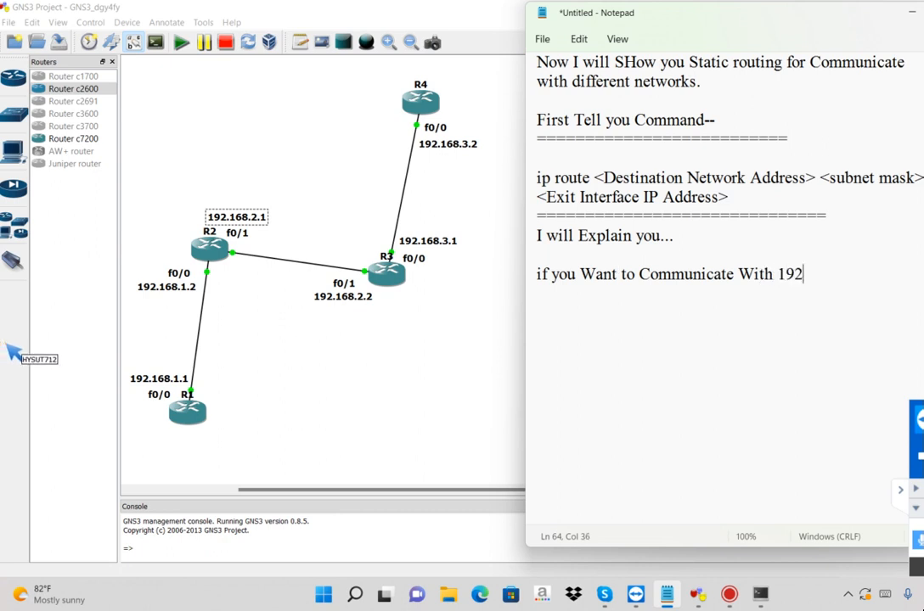
text(.168.1./2)
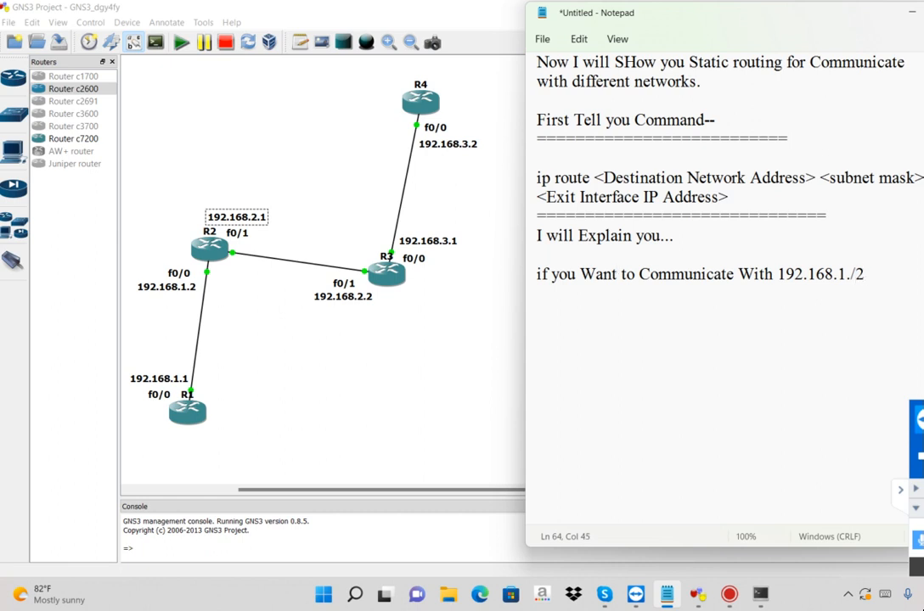
key(Left)
key(Left)
text(1)
Highlight the ending of the 192.168.1.1/2 address and continue the sentence with "from R1...." on the next line
key(shift+Right)
key(shift+Right)
key(shift+Right)
key(Left)
key(Left)
key(shift+Right)
key(shift+Right)
key(shift+Right)
key(shift+Right)
key(Right)
text(from R1....)
Leave a blank line and write the lead-in "In This Case..."
key(Return)
key(Return)
text(So)
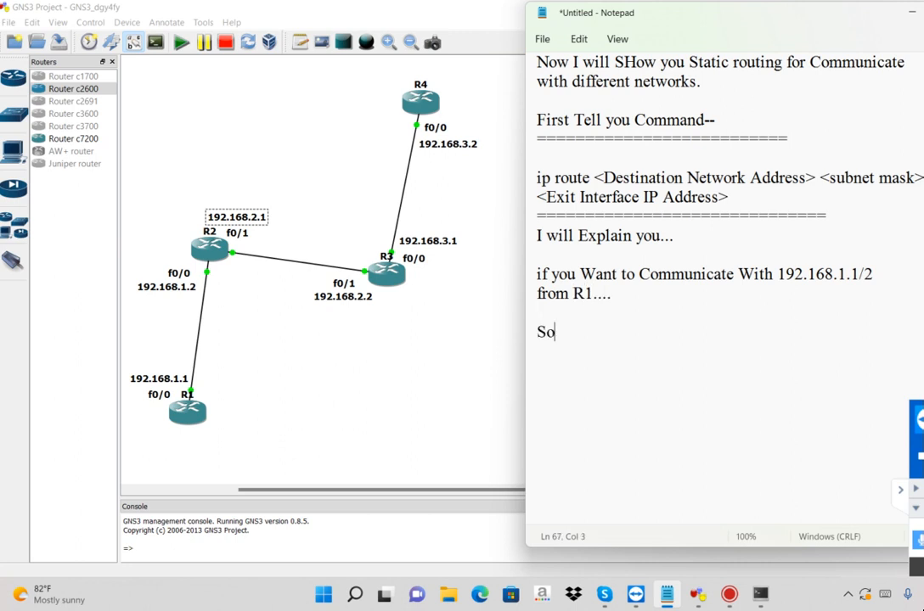
key(BackSpace)
key(BackSpace)
text(In This Ca)
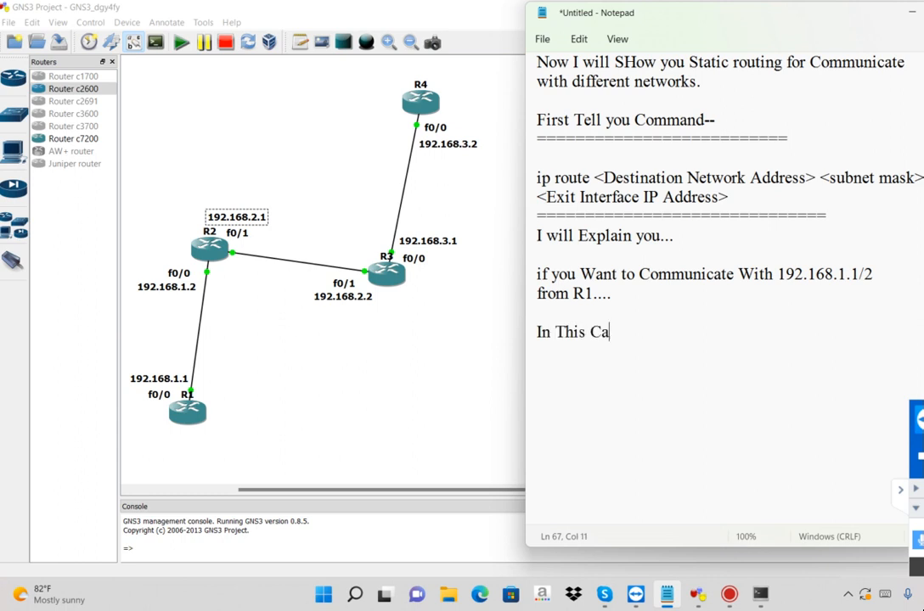
text(se...)
Add the line "Destination Network address--> 192.168.1.0" and highlight its address
key(Return)
text(Destination)
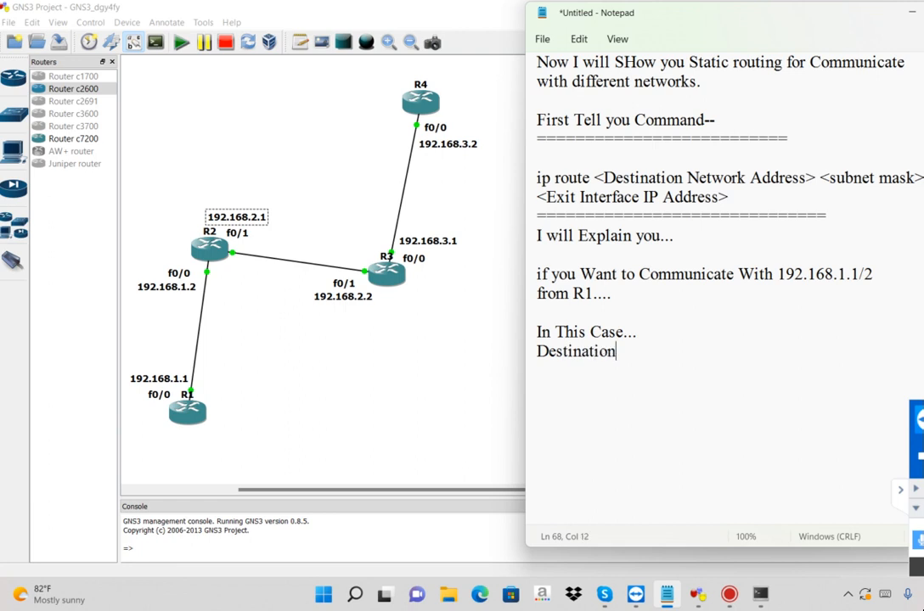
text( Network a)
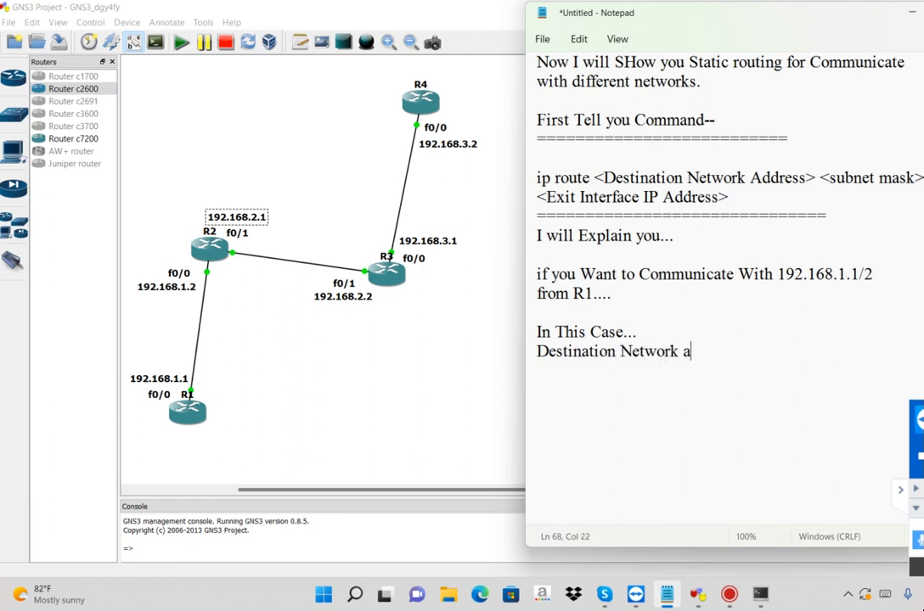
text(ddress--)
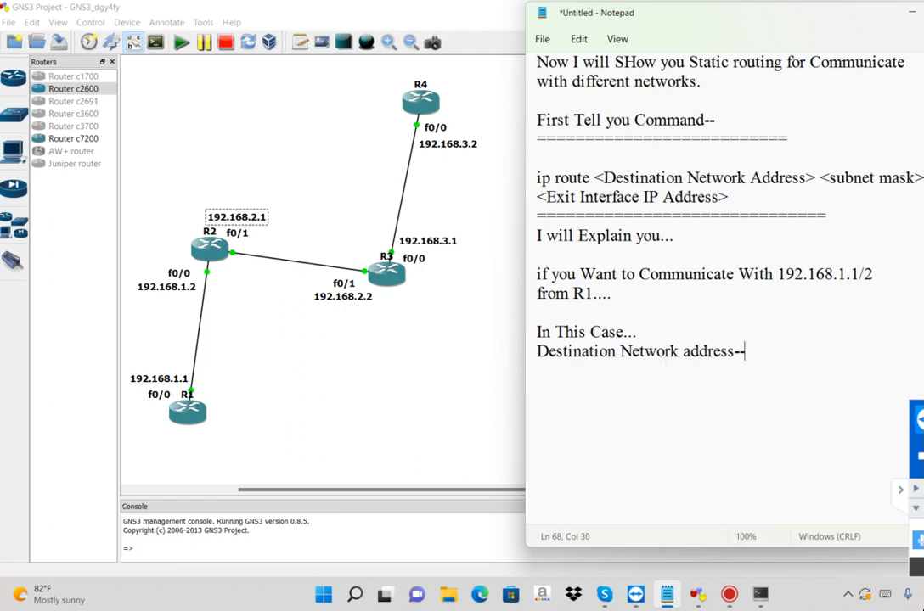
text(> 192.168.1.0)
key(shift+Left)
key(shift+Left)
key(shift+Left)
key(shift+Left)
key(shift+Left)
key(shift+Left)
key(shift+Left)
key(shift+Left)
key(shift+Left)
key(shift+Left)
key(shift+Left)
key(shift+Left)
key(shift+Left)
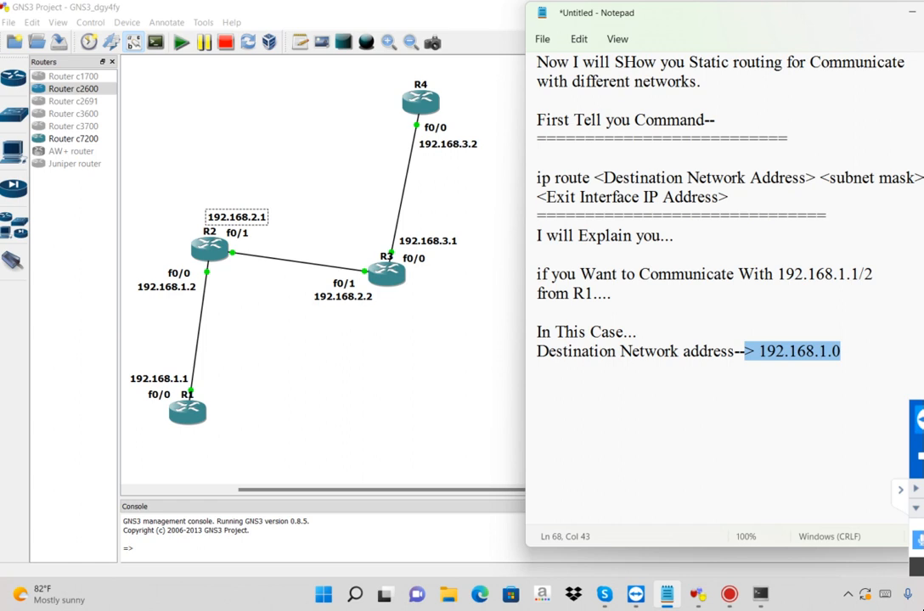
Add the line "Subnetmask Address --------> 255.255.255.0" below the destination network line
key(End)
key(Return)
text(Subnet)
text(o)
key(BackSpace)
text(mask)
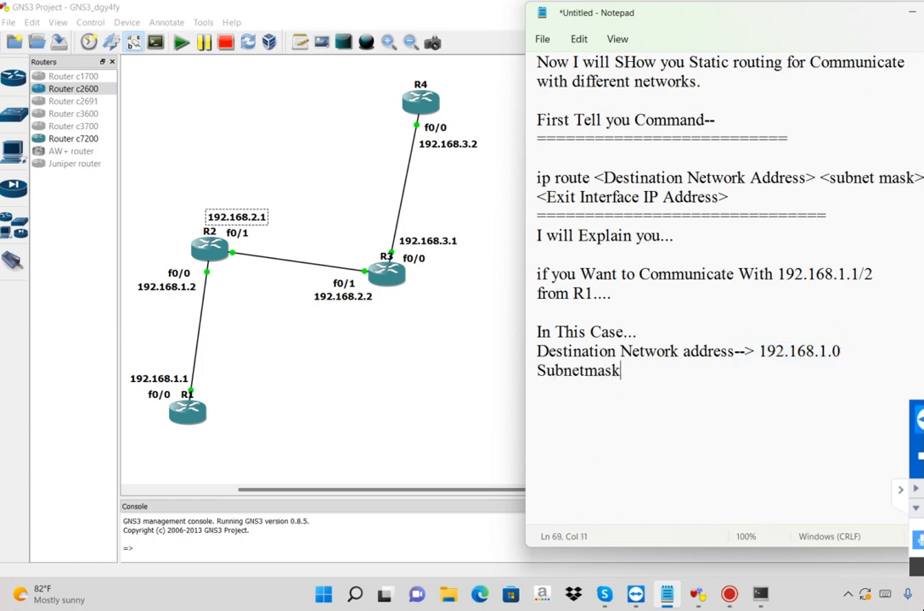
text( Address	--------->)
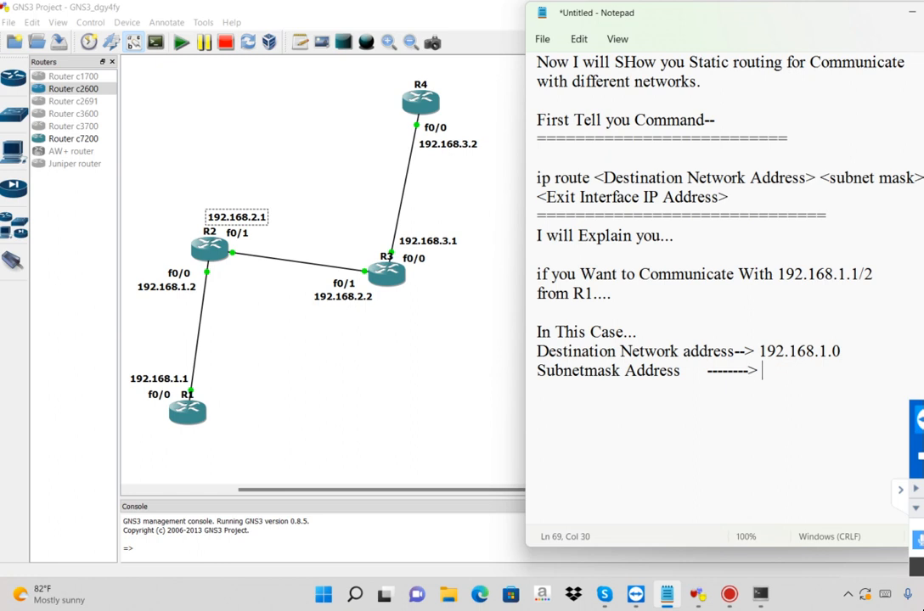
text( 255.255.255.0)
Add the line "Exit Interface IP address --------> 192.168.1.2" and highlight its address
key(Return)
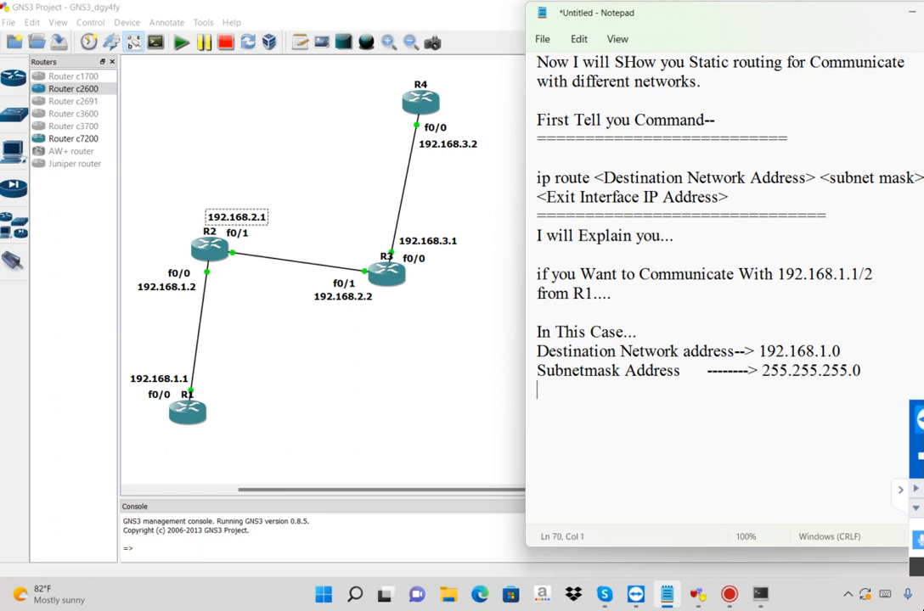
text(Exit Interface )
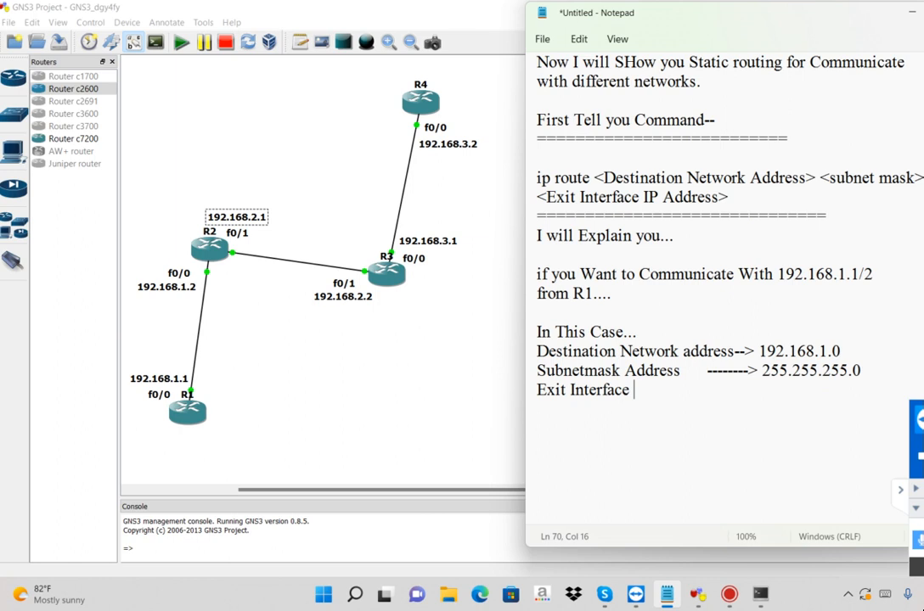
text(IP address --------> )
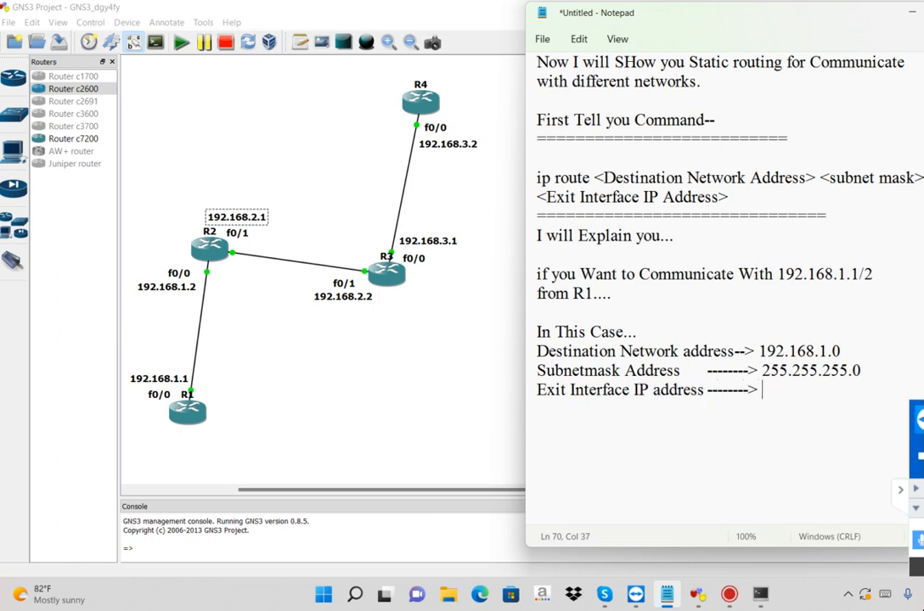
text(192.168.1.2)
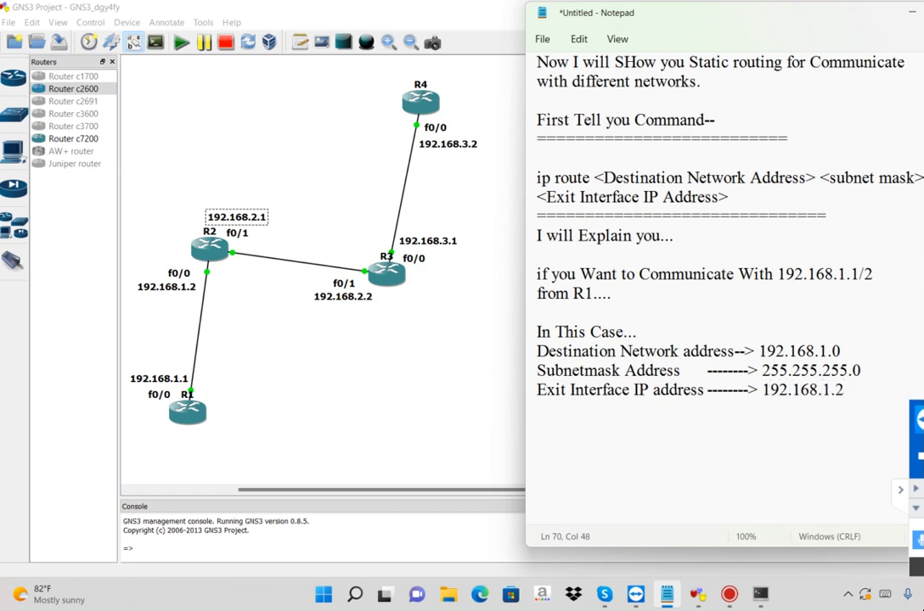
key(shift+Left)
key(shift+Left)
key(shift+Left)
key(shift+Left)
key(shift+Left)
key(shift+Left)
key(shift+Left)
key(shift+Left)
key(shift+Left)
key(shift+Left)
key(shift+Left)
key(shift+Left)
key(shift+Left)
key(shift+Left)
key(shift+Left)
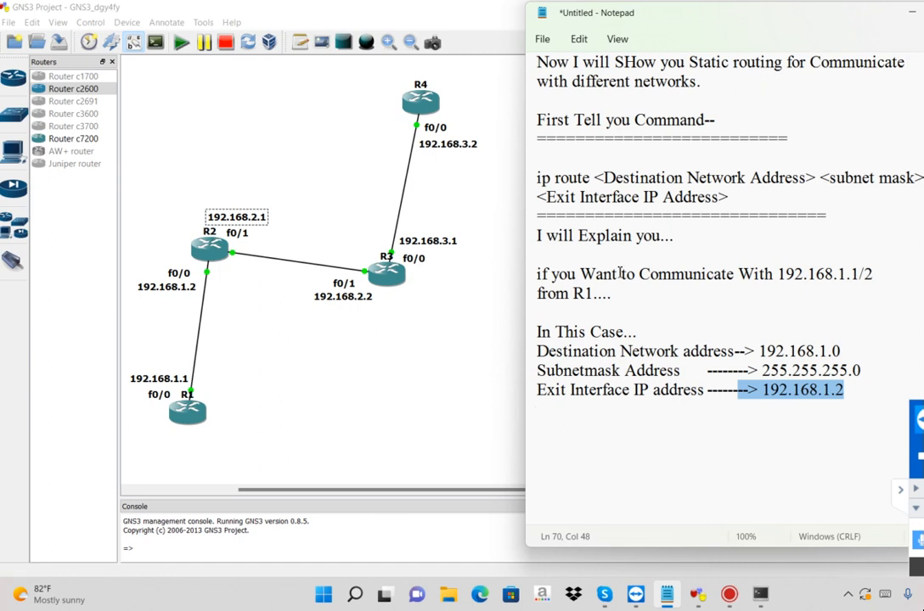
Highlight the sentence about communicating from R1 and the network part of its address
drag(620, 273, 862, 287)
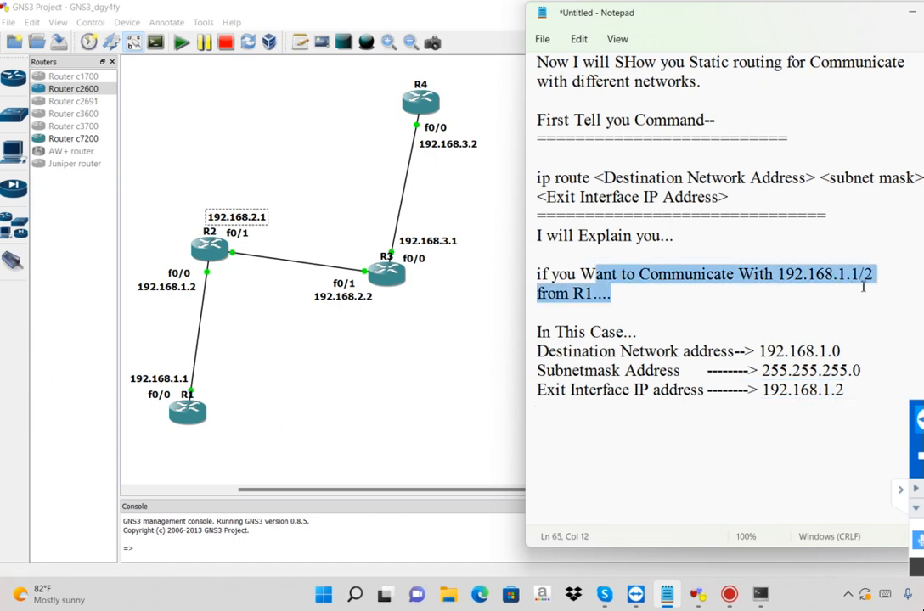
click(858, 276)
click(852, 276)
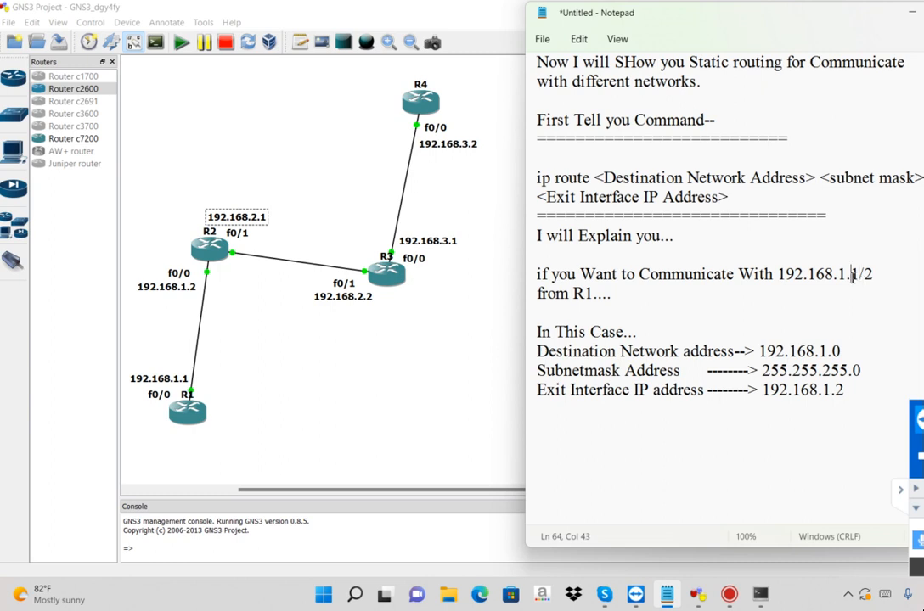
drag(852, 276, 774, 275)
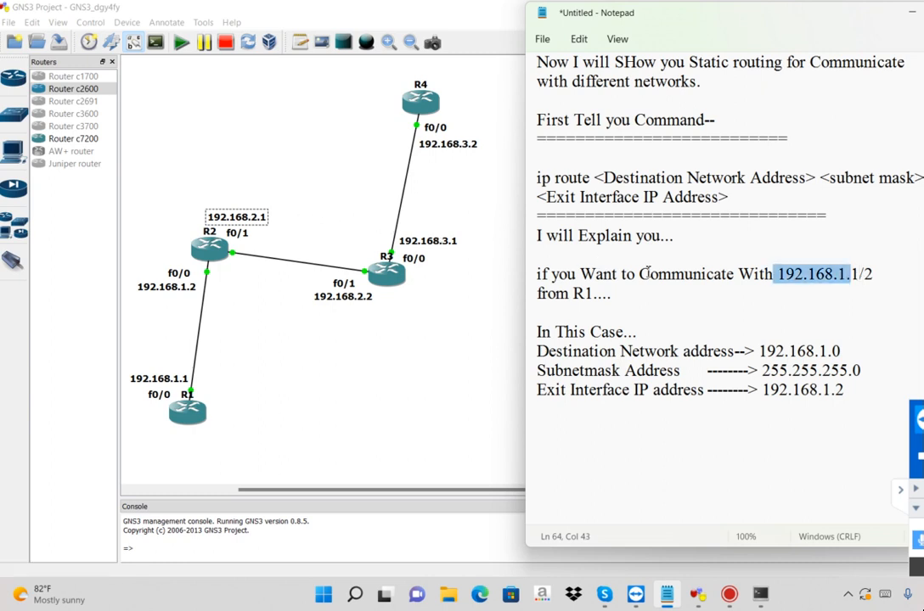
click(850, 321)
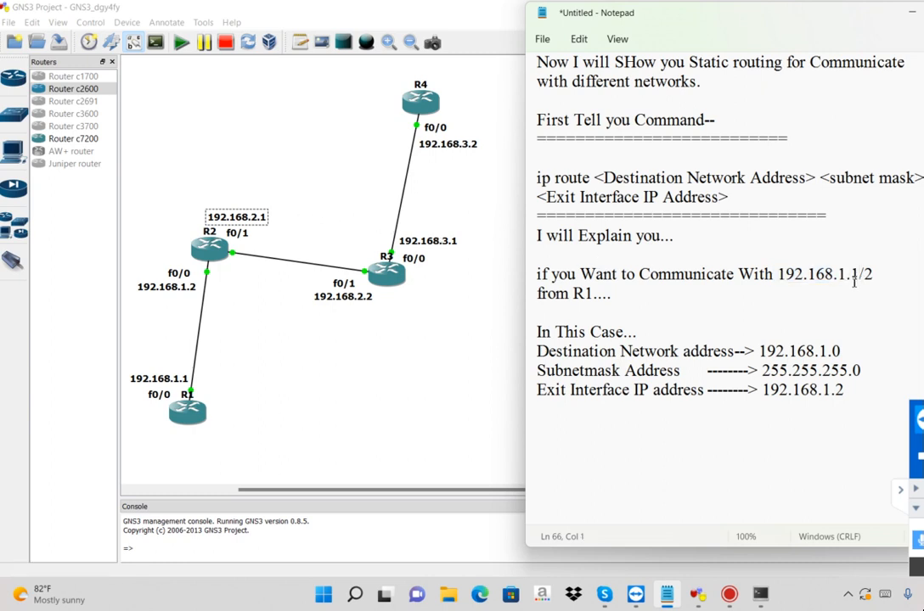
Change the target address in the "if you Want to Communicate With" sentence to 192.168.2.1/2 and highlight its ending
drag(854, 280, 880, 279)
text(2)
key(BackSpace)
key(BackSpace)
key(BackSpace)
text(2.1/2)
key(shift+Left)
key(shift+Left)
key(shift+Left)
key(shift+Left)
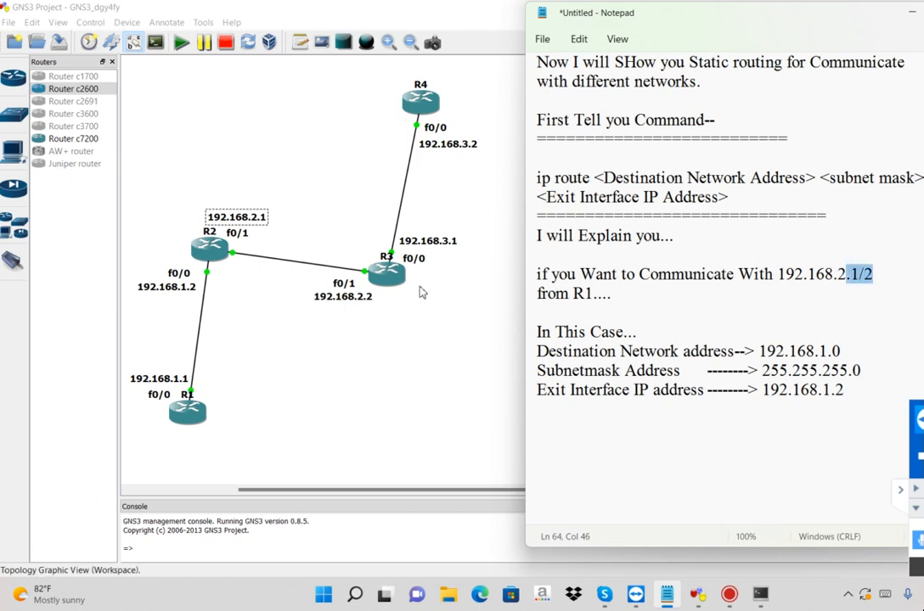
Switch to the GNS3 topology and examine the interface addresses from R1 through R2 and R3 to R4, including R1's exit path
click(422, 292)
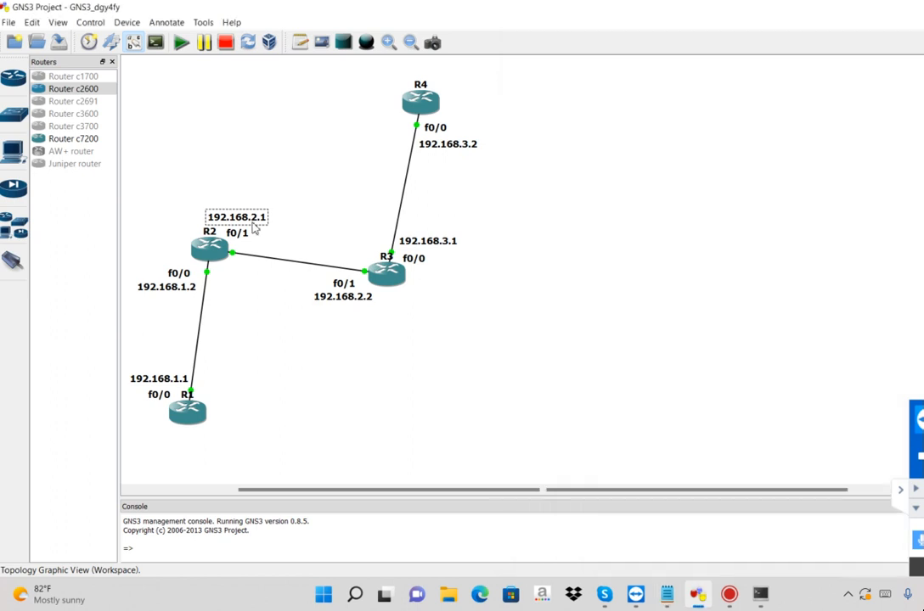
click(343, 297)
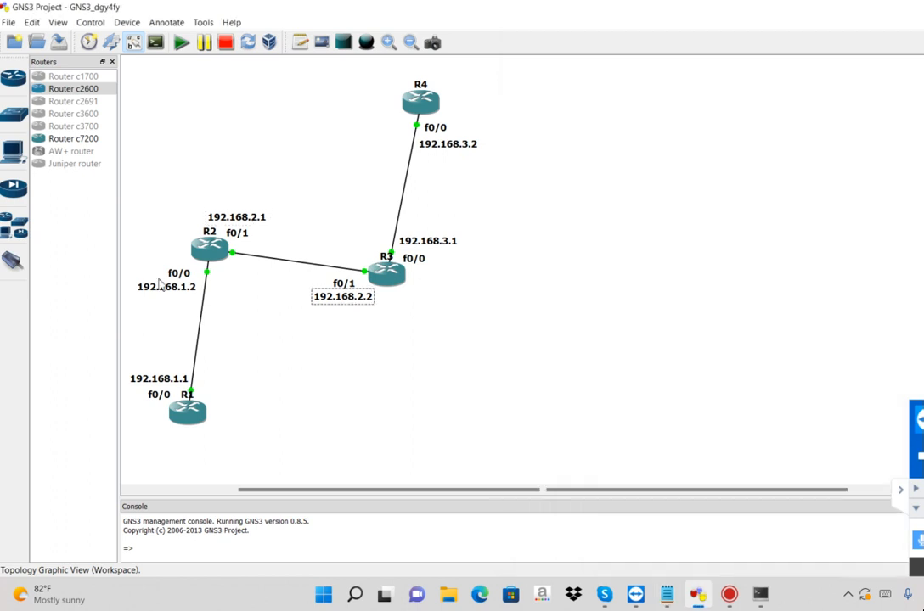
mouse_move(201, 418)
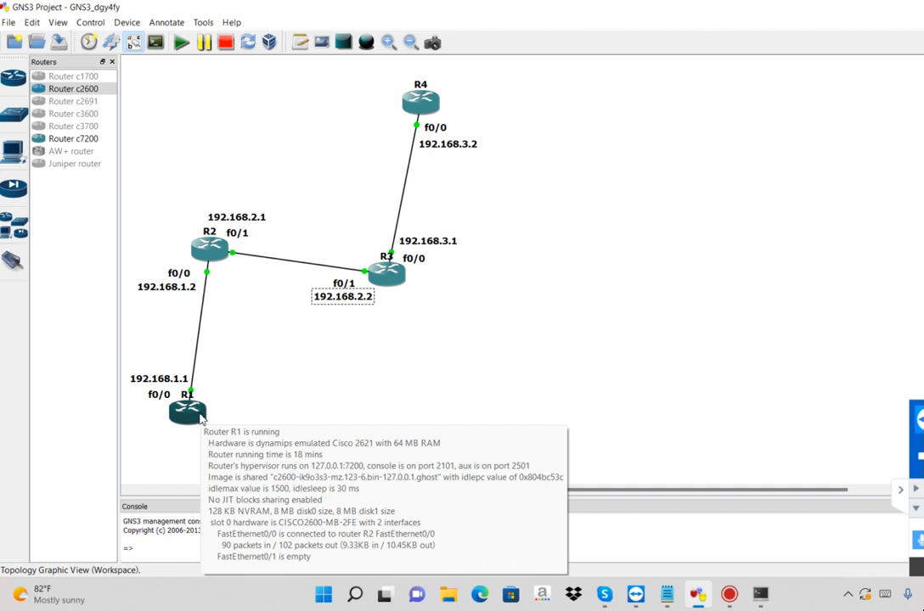
click(163, 291)
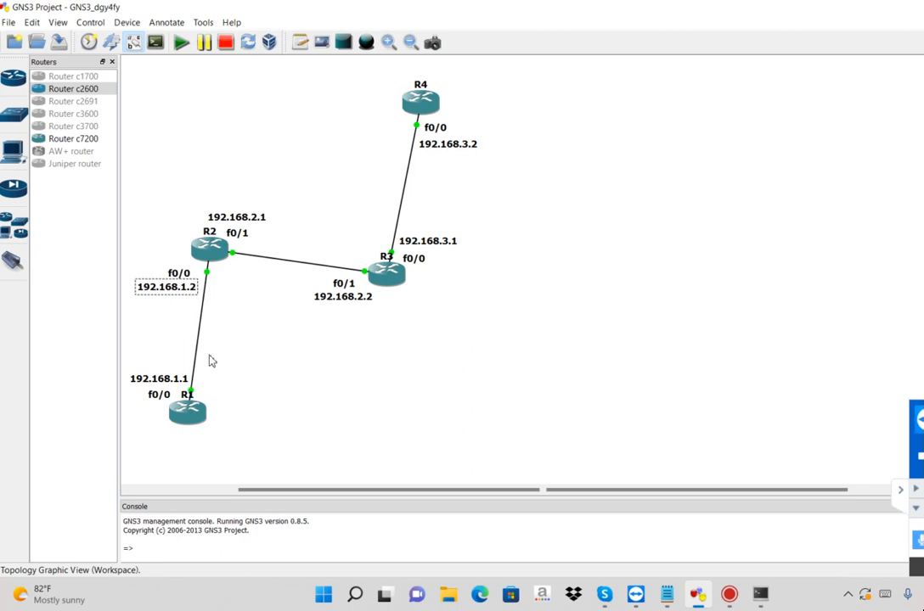
mouse_move(195, 409)
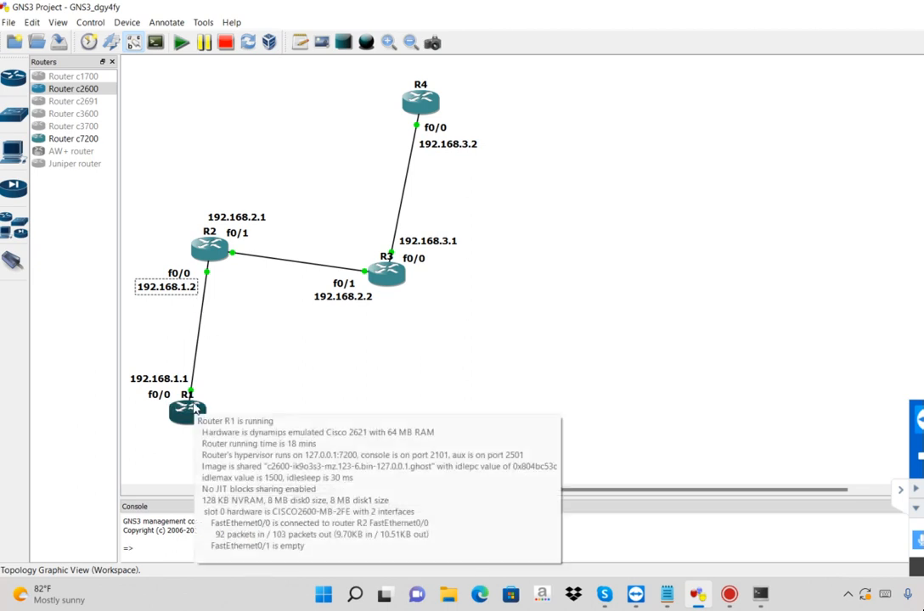
click(231, 217)
click(412, 244)
click(439, 150)
click(351, 300)
click(171, 289)
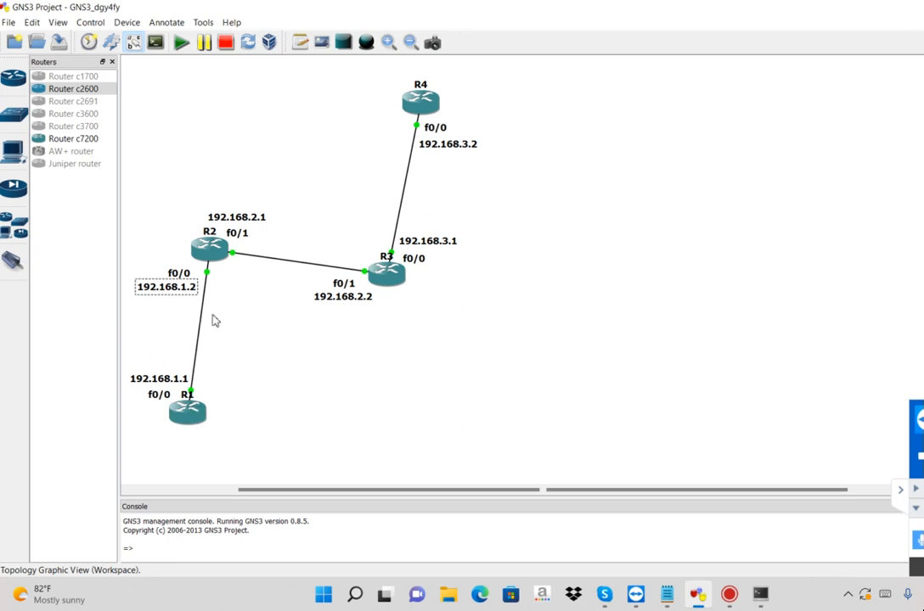
click(233, 294)
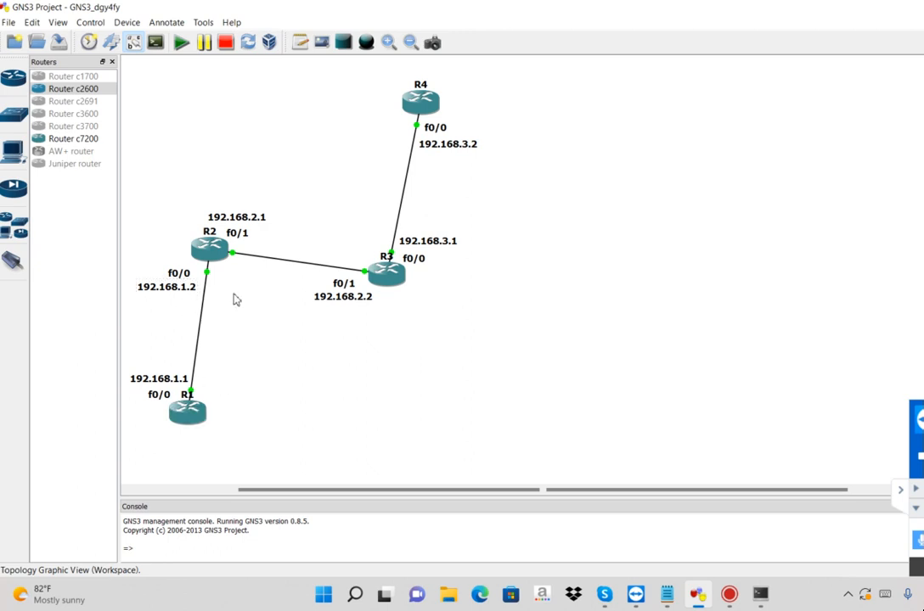
click(187, 294)
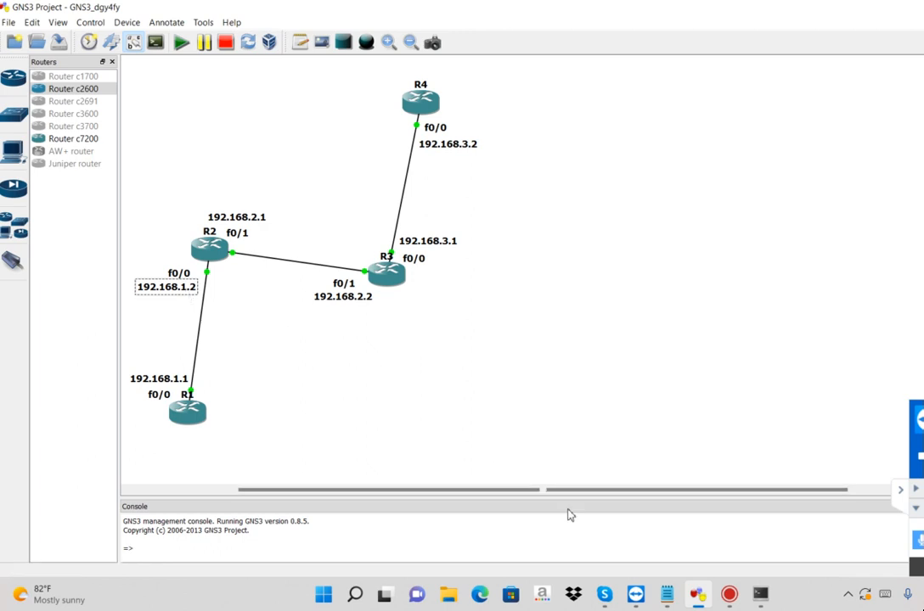
Return to Notepad and add an equals-sign divider, the heading "On R1-->" and a dashed underline below the exit interface line
click(762, 597)
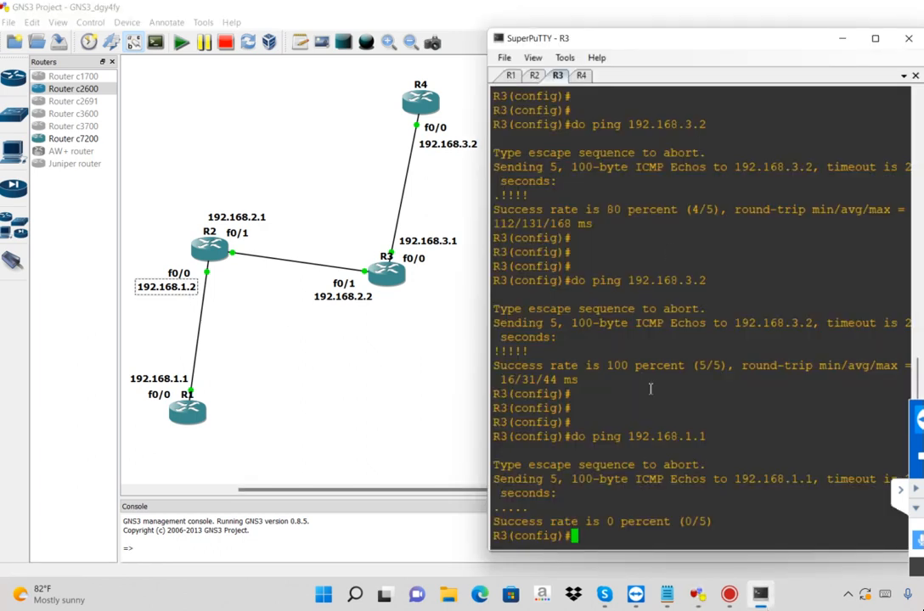
click(667, 596)
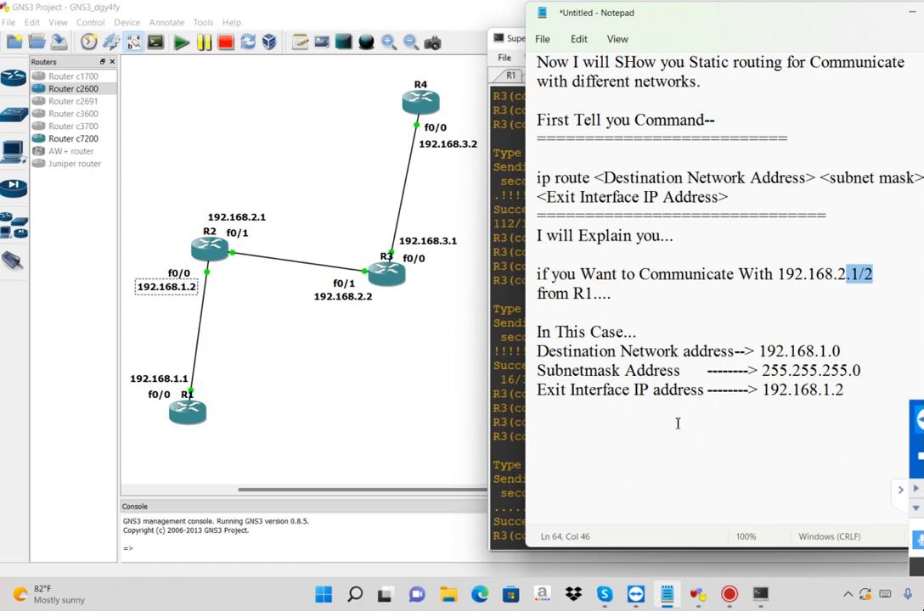
click(677, 421)
text(==================)
key(Return)
text(On R1-->)
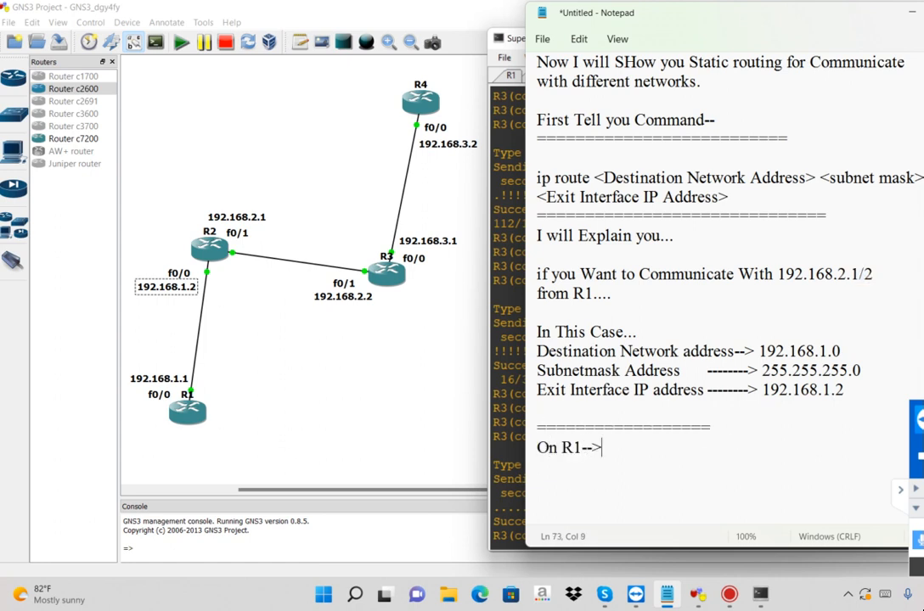
key(Return)
text(-----------------------)
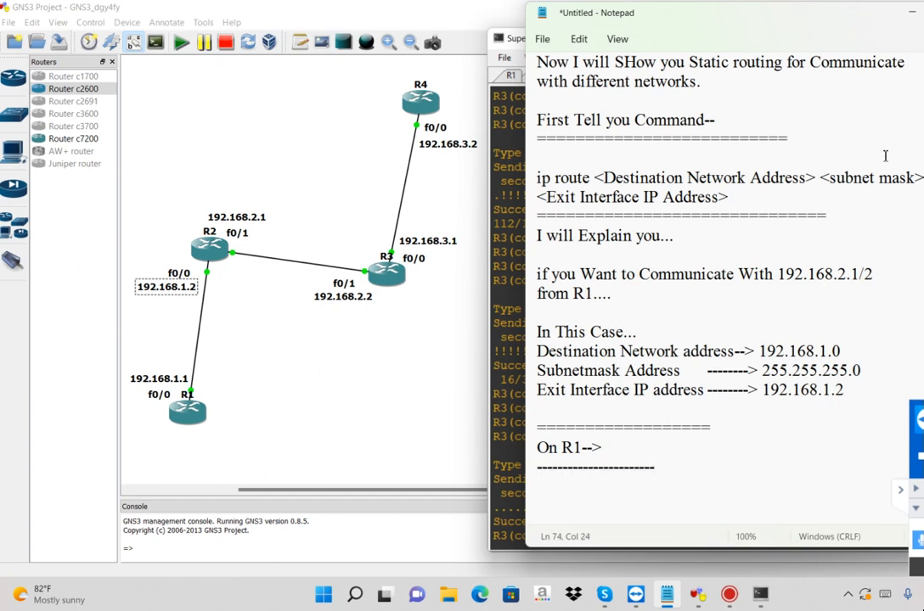
Copy the ip route syntax with its placeholders and paste it between the equals-sign divider and the "On R1-->" heading
drag(889, 159, 897, 192)
key(ctrl+c)
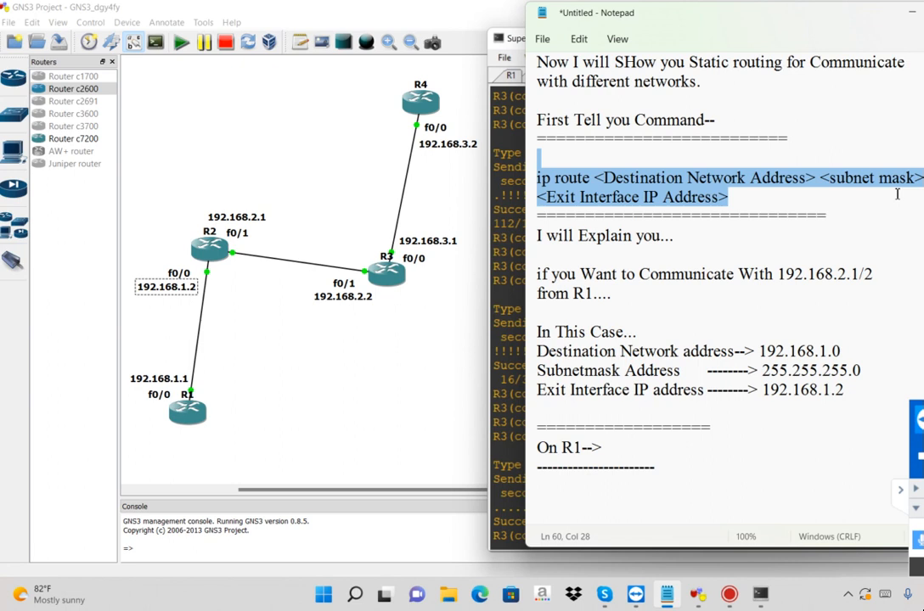
click(738, 430)
key(Return)
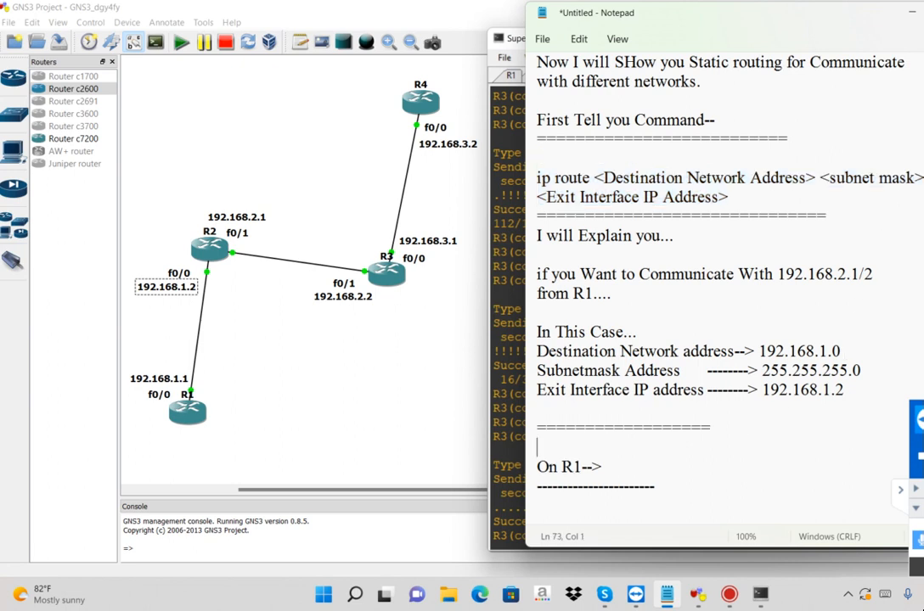
key(ctrl+v)
key(ctrl+End)
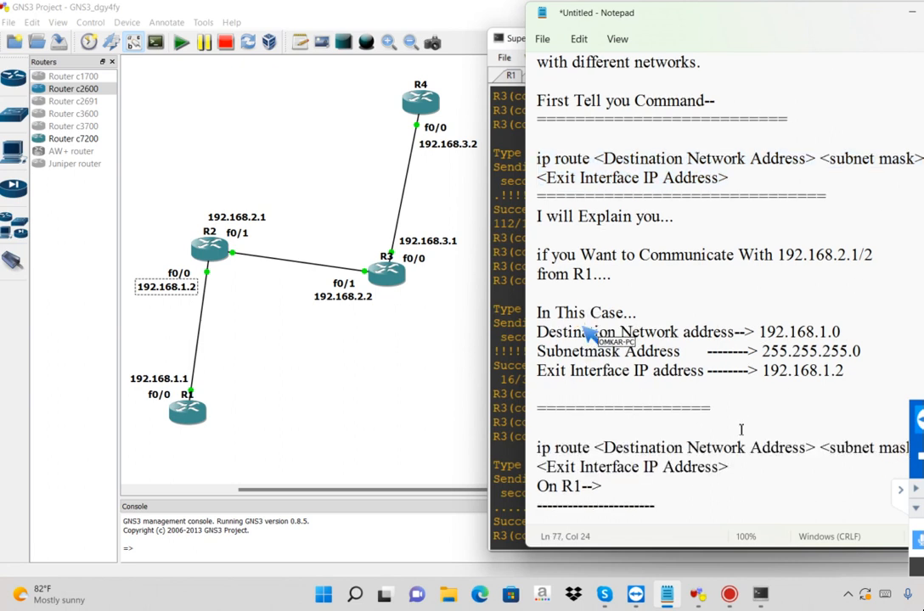
Add blank lines at the end of the note and one between the pasted syntax and the "On R1-->" heading
key(Return)
key(Return)
key(Return)
key(Return)
key(Return)
key(Return)
key(Return)
key(Return)
key(Return)
key(Return)
key(Return)
key(Return)
key(Return)
key(Return)
key(Return)
key(Return)
key(Return)
key(Return)
key(Return)
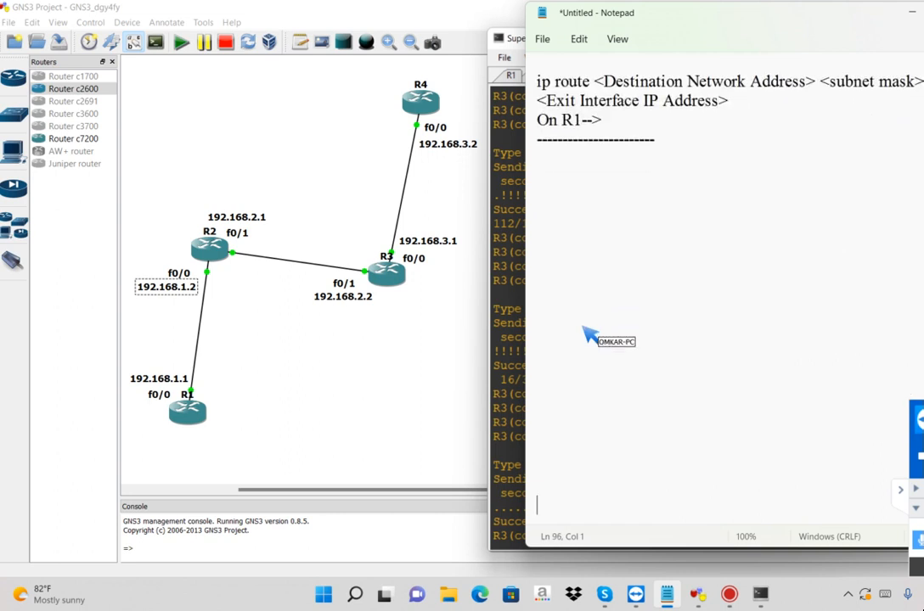
click(745, 100)
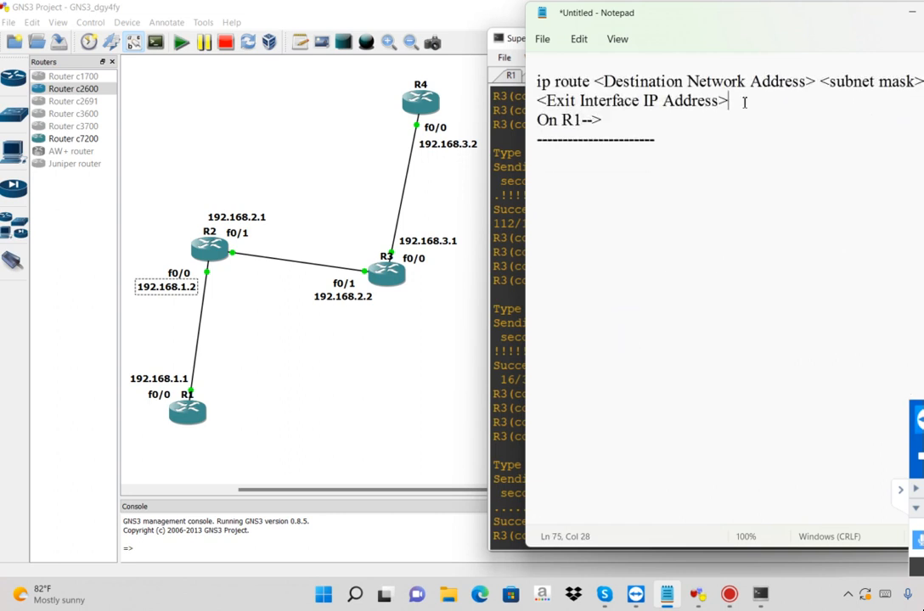
key(Return)
Write "ip route" below the dashed line and highlight the matching keyword and destination network placeholder in the syntax
click(615, 190)
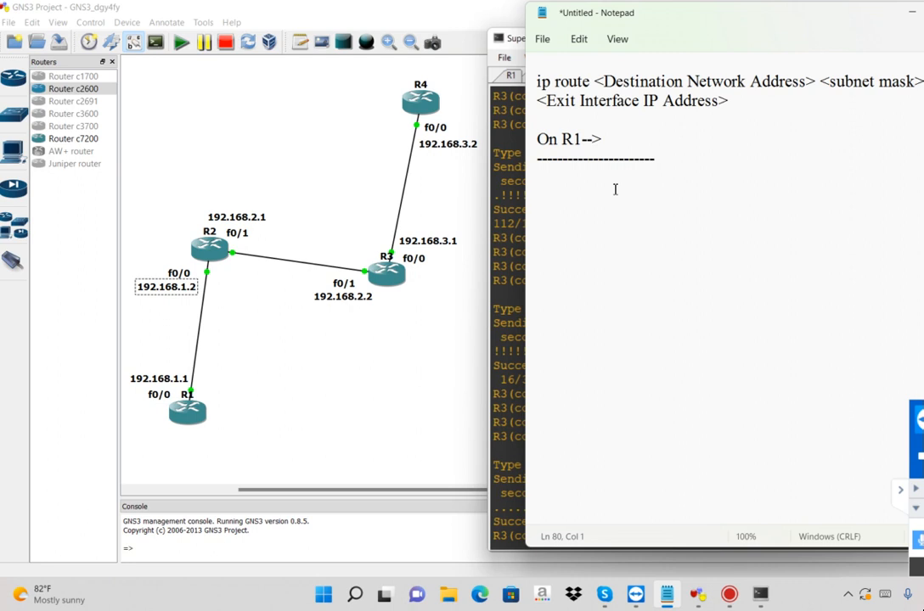
text(ip route)
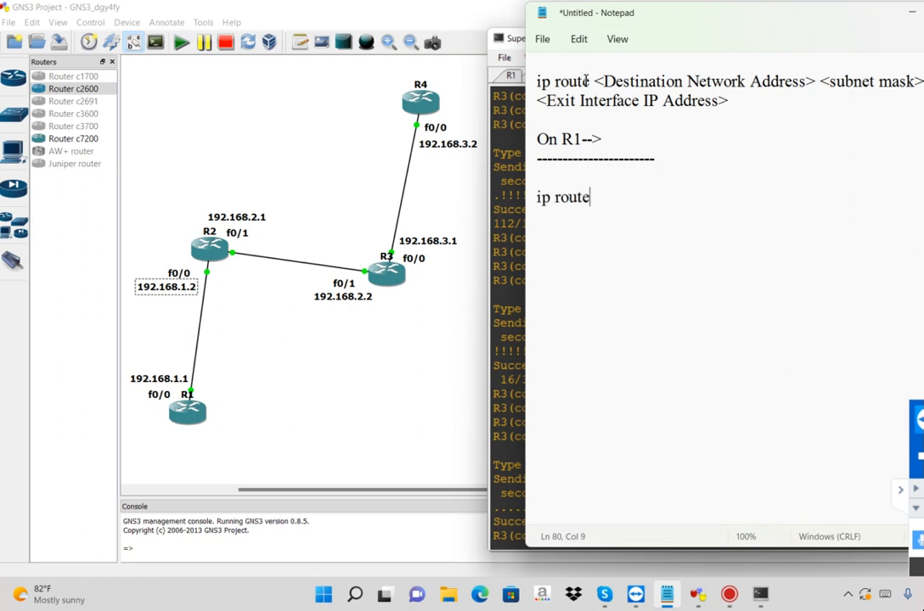
drag(592, 82, 527, 89)
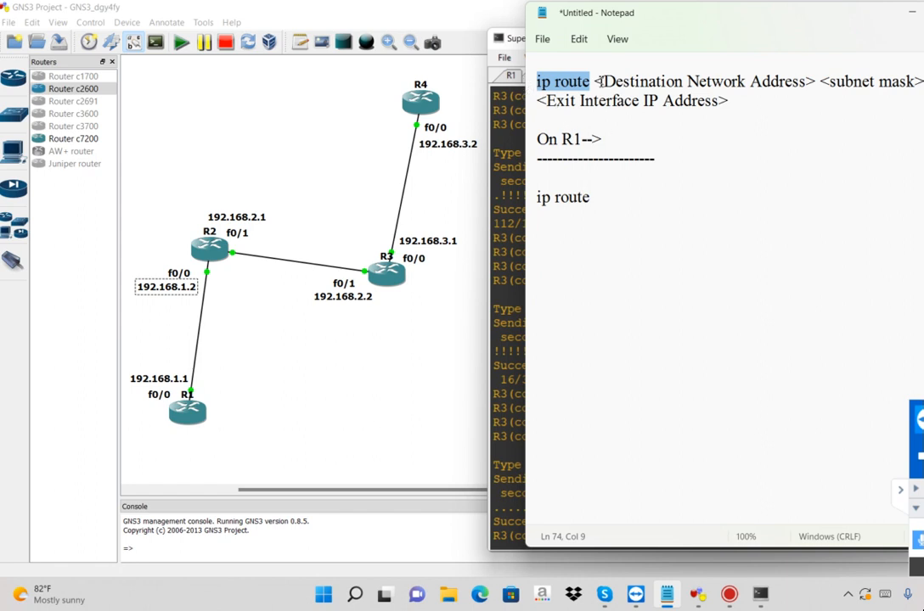
drag(595, 81, 816, 81)
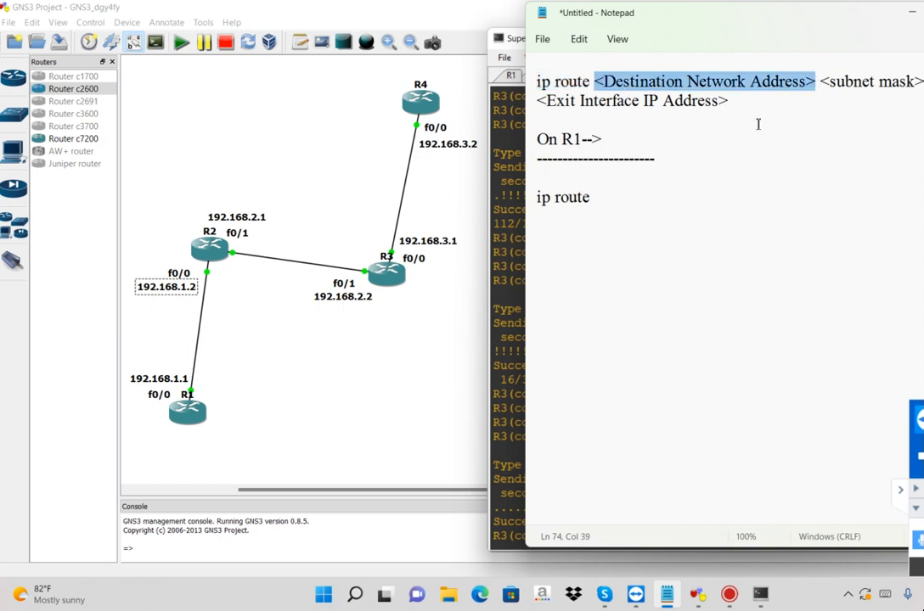
Insert the note "(If want to communicate with 192.168.2.1/2)" above the ip route line and highlight the address ending
click(584, 176)
text(())
text(If )
text(want to c)
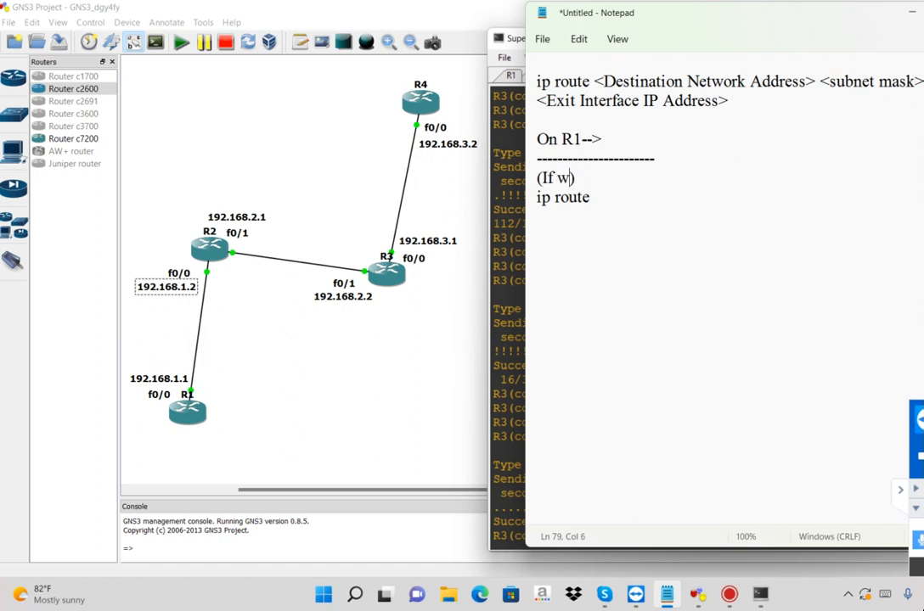
text(ommunicate wi)
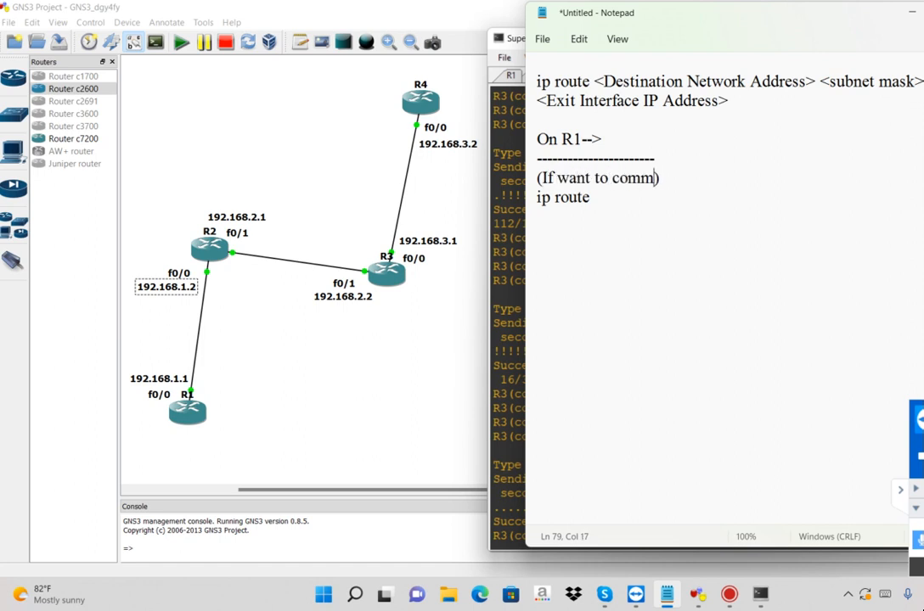
text(th)
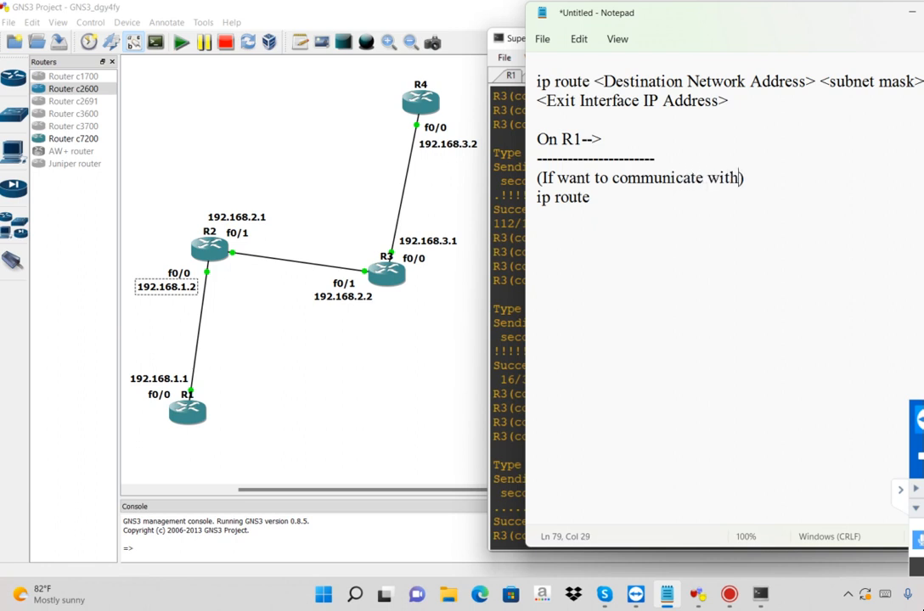
text( 192.168)
text(.2.1/)
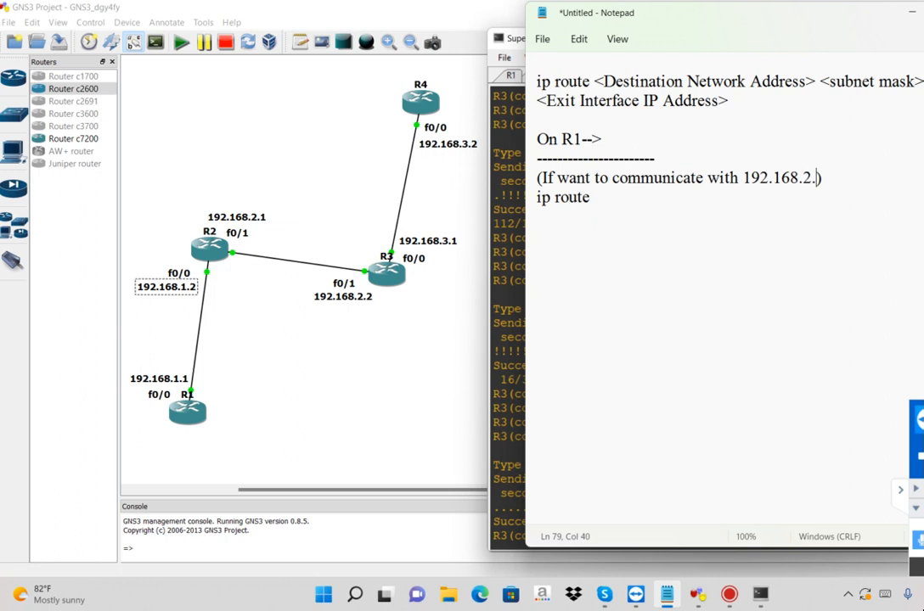
text(2)
key(shift+Left)
key(shift+Left)
key(shift+Left)
key(shift+Left)
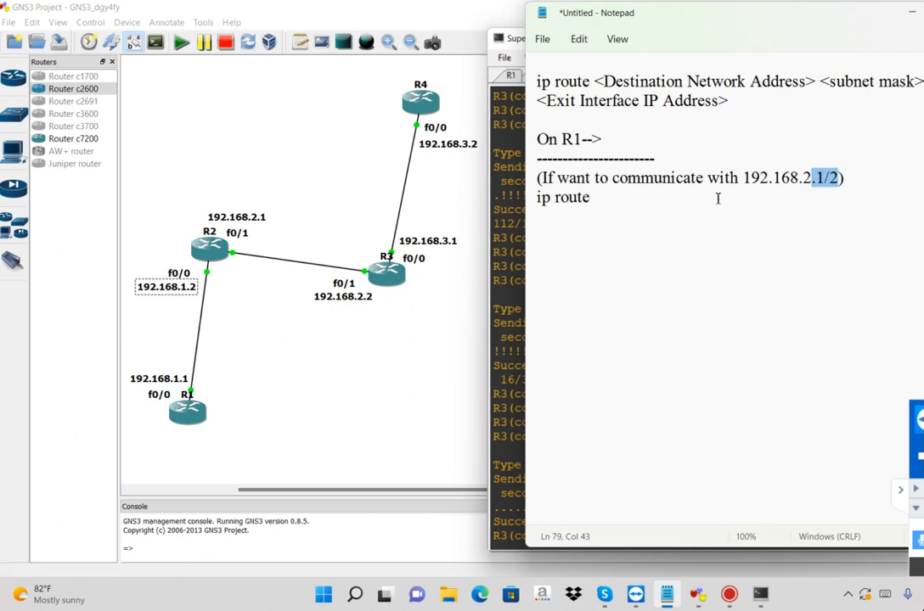
Leave a blank line before the ip route command, add the destination network 192.168.2.0 and compare it with the note's address
click(856, 178)
key(Return)
text(ip route)
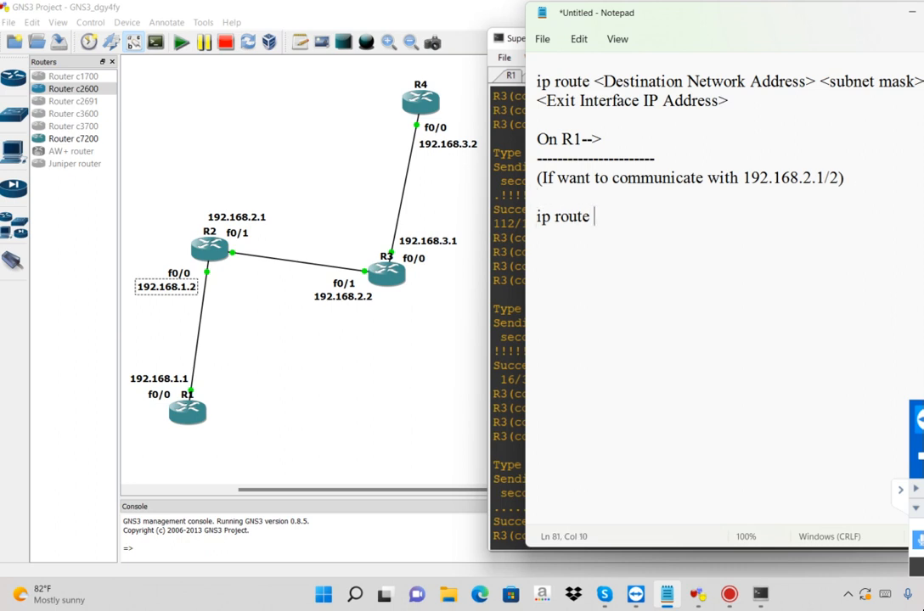
drag(594, 81, 817, 85)
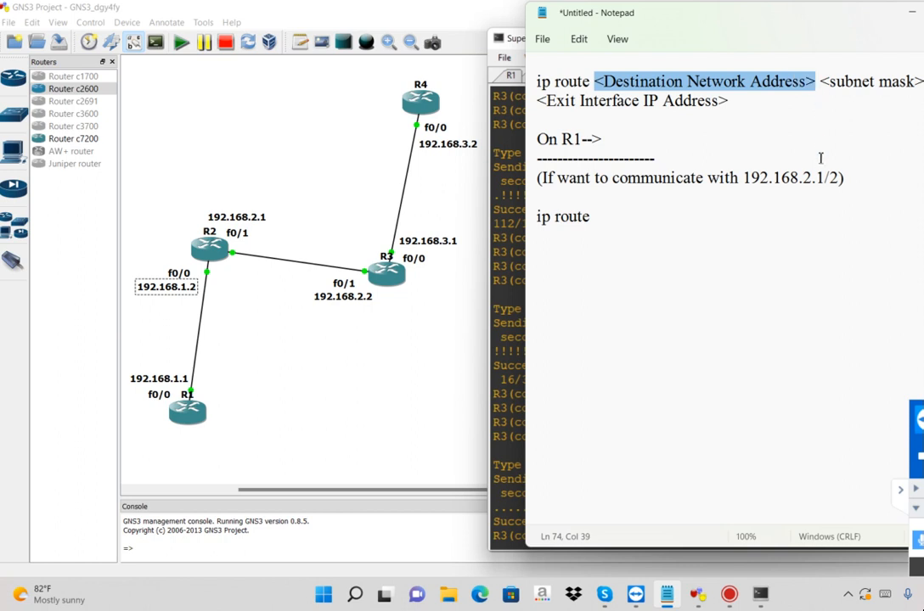
click(633, 219)
text(192.)
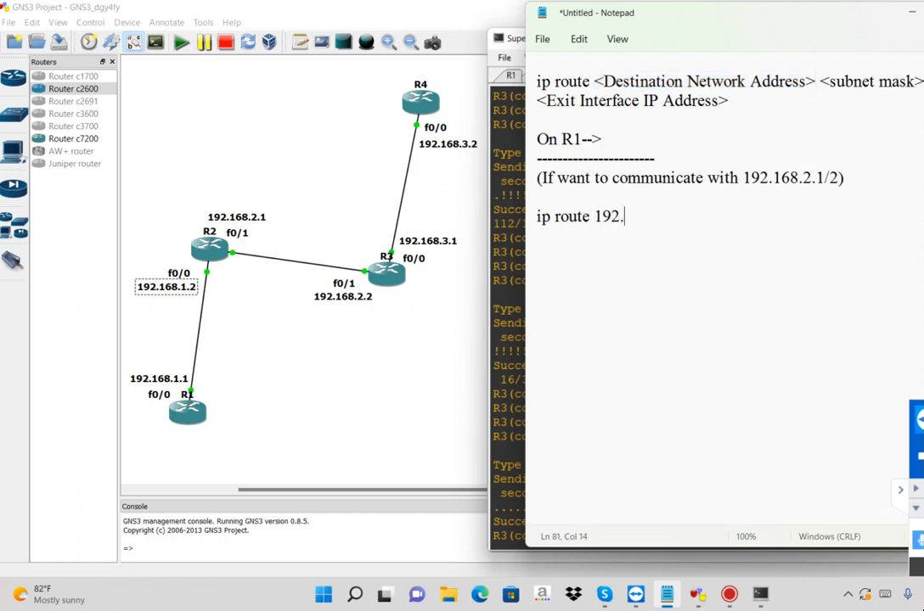
text(168.2.0)
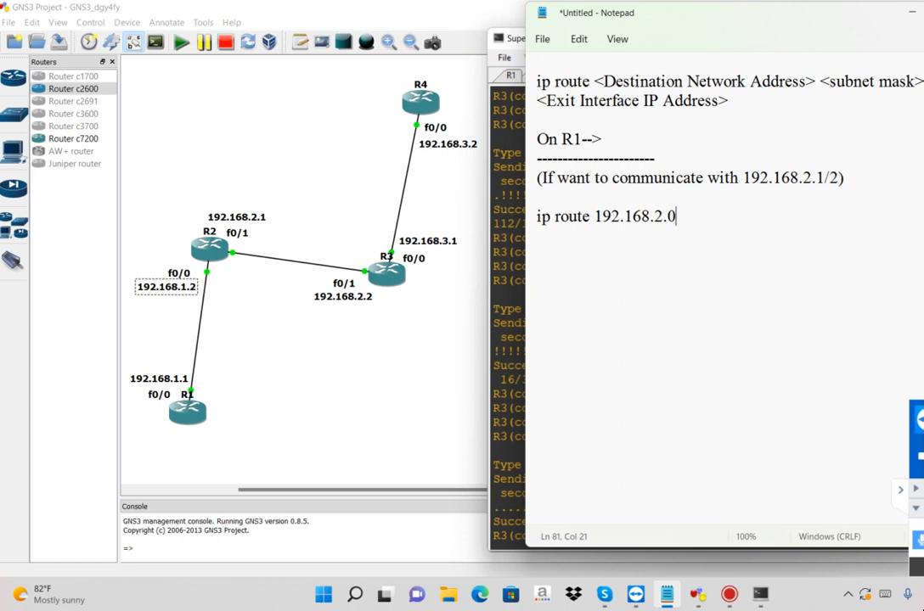
drag(677, 217, 651, 217)
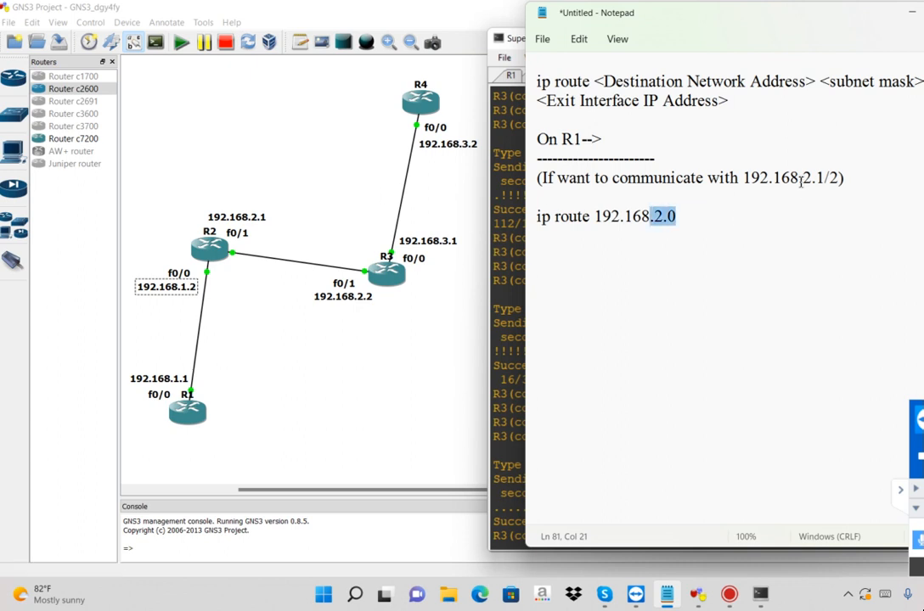
drag(798, 179, 833, 184)
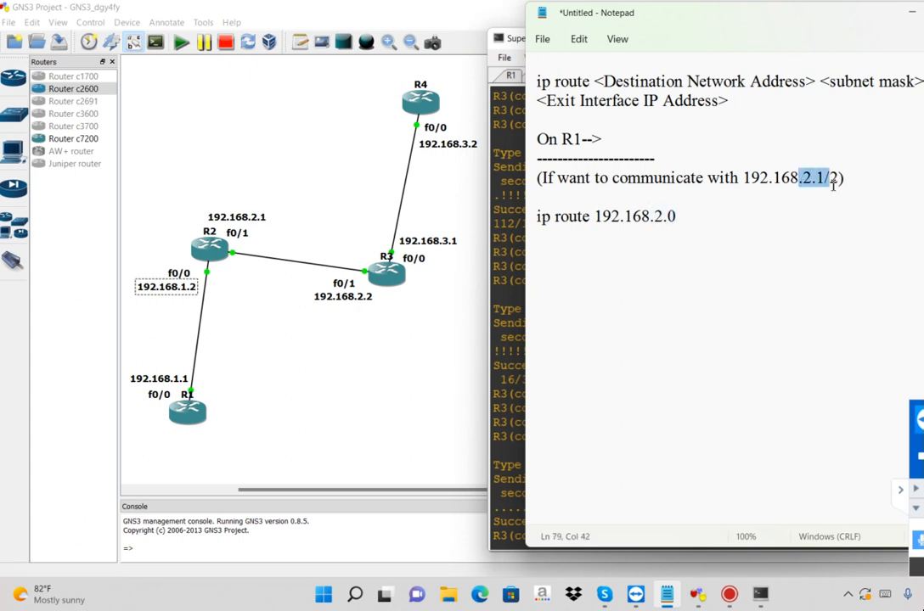
Add the subnet mask 255.255.255.0 to the ip route command and highlight the exit interface placeholder in the syntax
click(699, 217)
drag(822, 82, 923, 82)
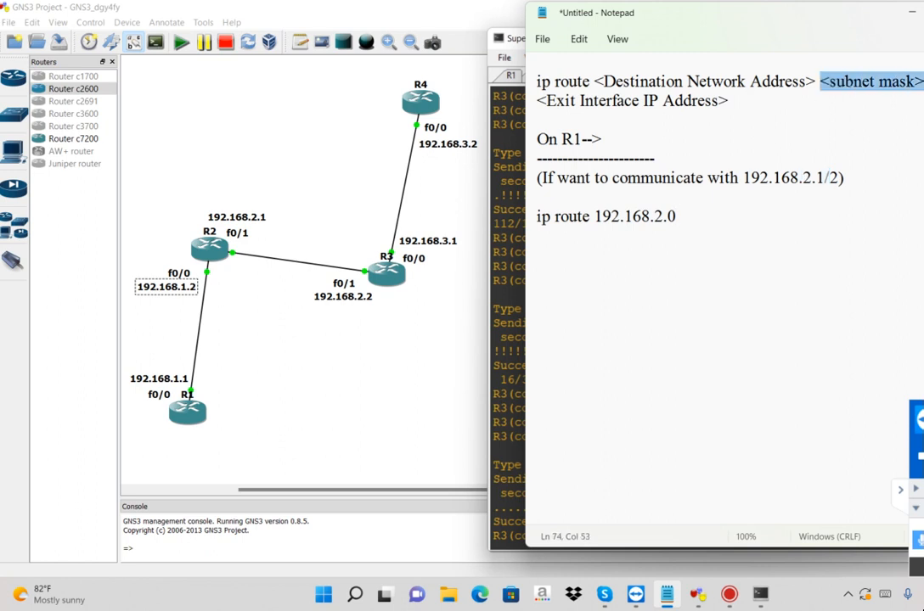
click(700, 218)
text(255.255)
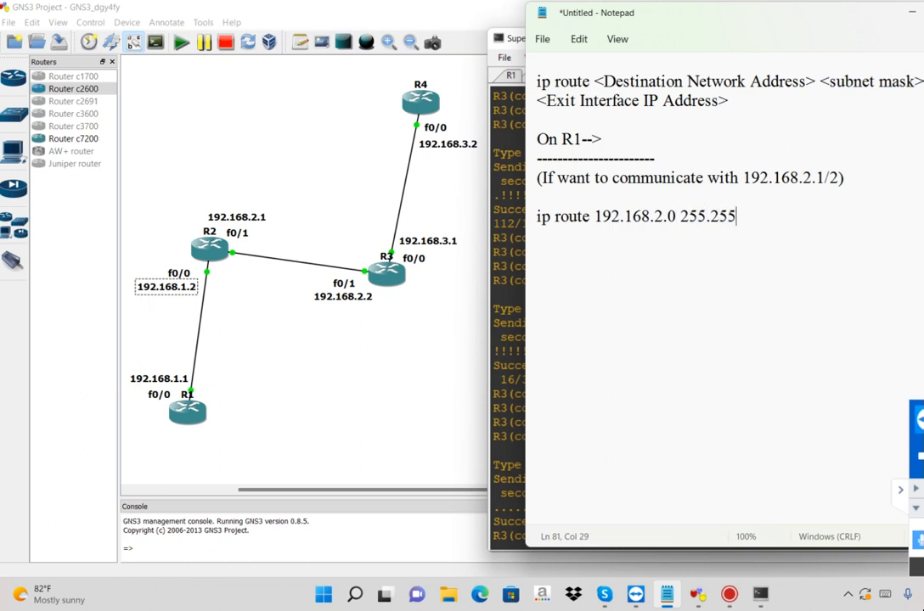
text(.255.0)
drag(728, 100, 462, 95)
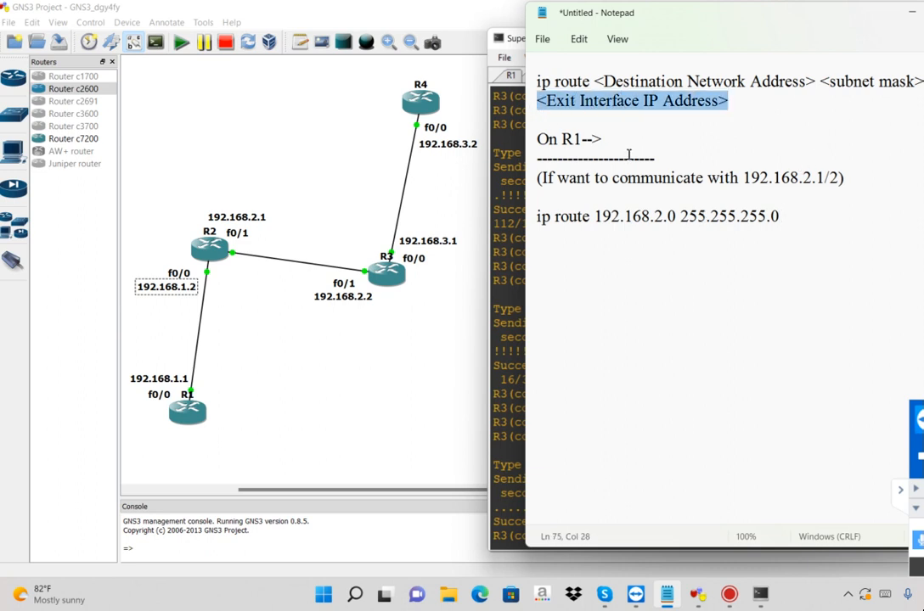
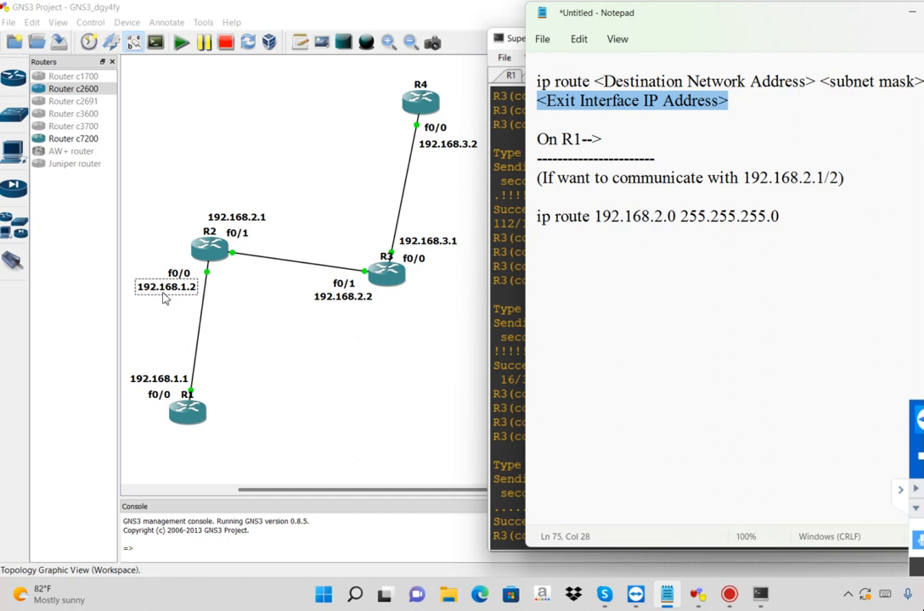
Complete the ip route line with the exit interface address 192.168.1.2 and select the whole command for copying
click(792, 214)
text(192.168.1.2)
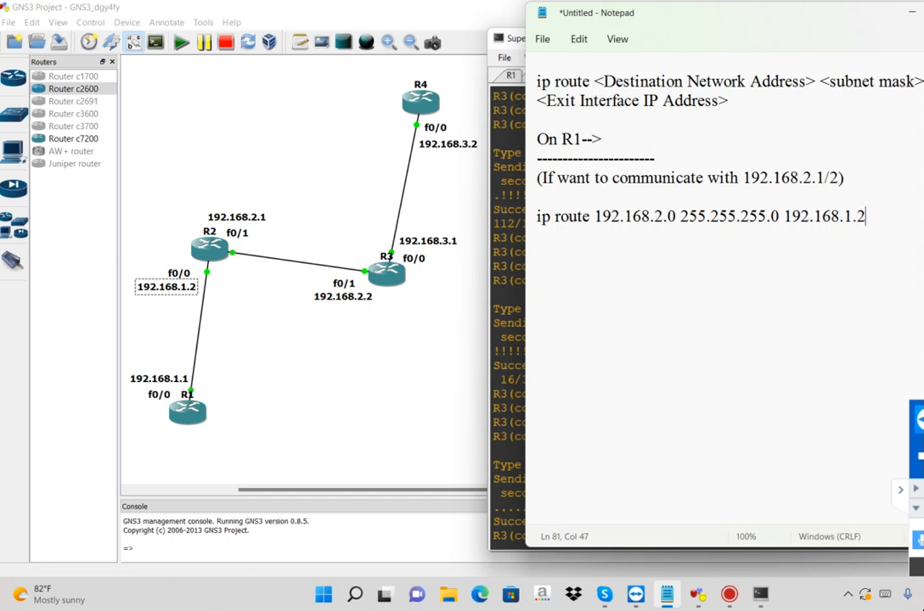
key(shift+Left)
key(shift+Left)
key(shift+Left)
key(shift+Left)
key(shift+Left)
key(shift+Left)
key(shift+Left)
key(shift+Left)
key(shift+Left)
key(shift+Left)
key(shift+Left)
key(shift+Left)
key(shift+Left)
key(shift+Left)
key(shift+Left)
key(shift+Left)
key(shift+Left)
key(shift+Left)
key(shift+Left)
key(shift+Left)
key(shift+Left)
key(ctrl+c)
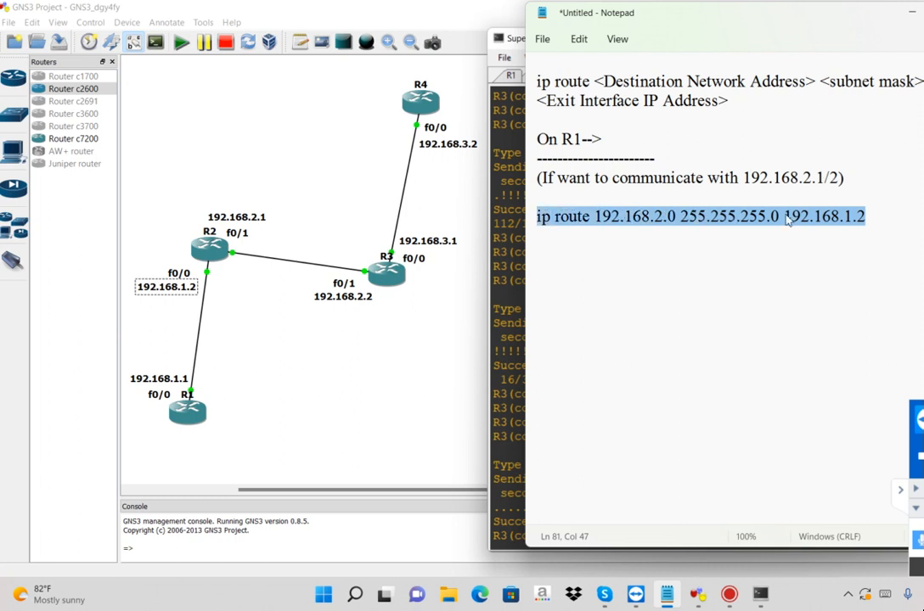
Switch to R1's SuperPuTTY console and paste the command ip route 192.168.2.0 255.255.255.0 192.168.1.2 at a fresh config prompt
click(505, 317)
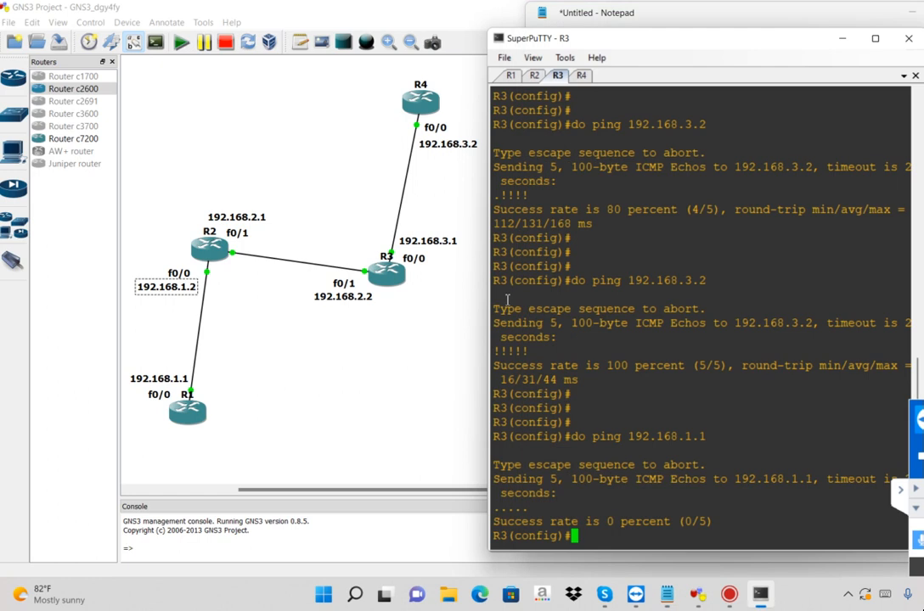
click(510, 75)
key(Return)
key(Return)
key(Return)
key(Return)
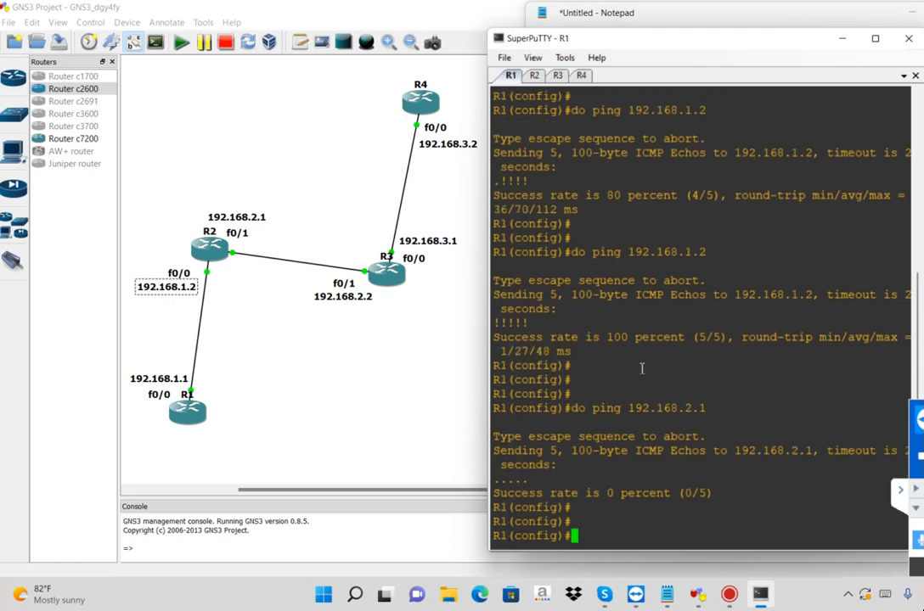
right_click(642, 368)
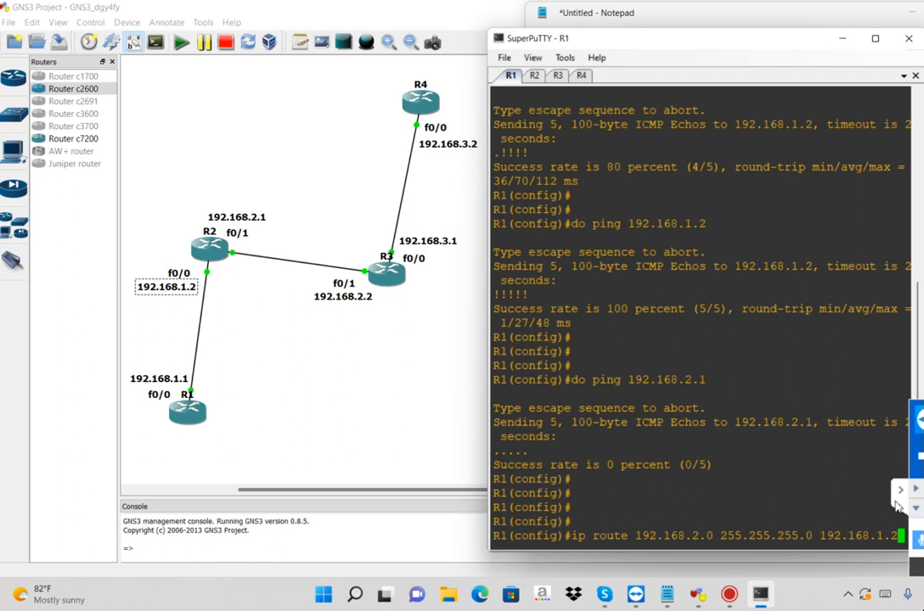
Highlight the keyword, destination network, subnet mask and exit address of the pasted route in turn, and run the command on R1
click(900, 501)
click(624, 536)
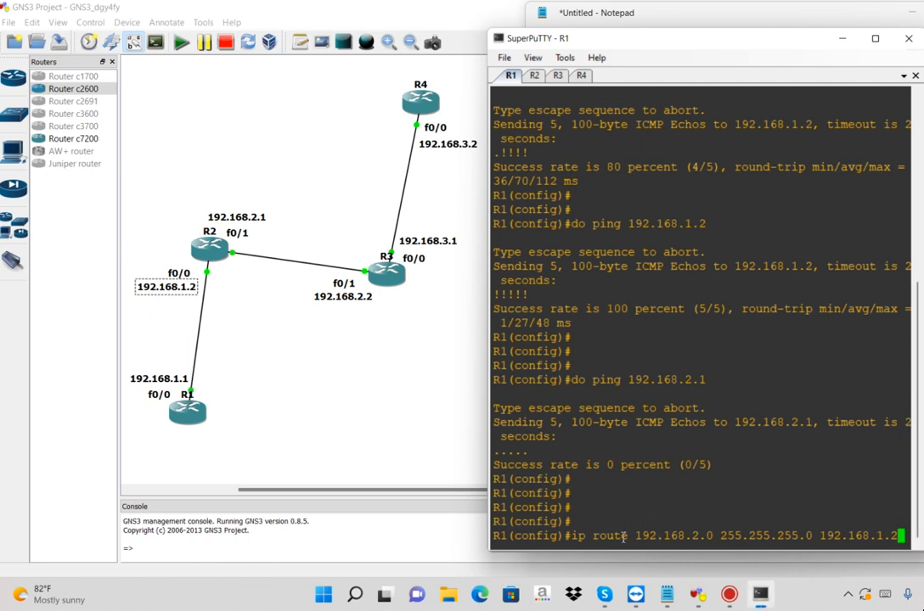
drag(633, 536, 571, 537)
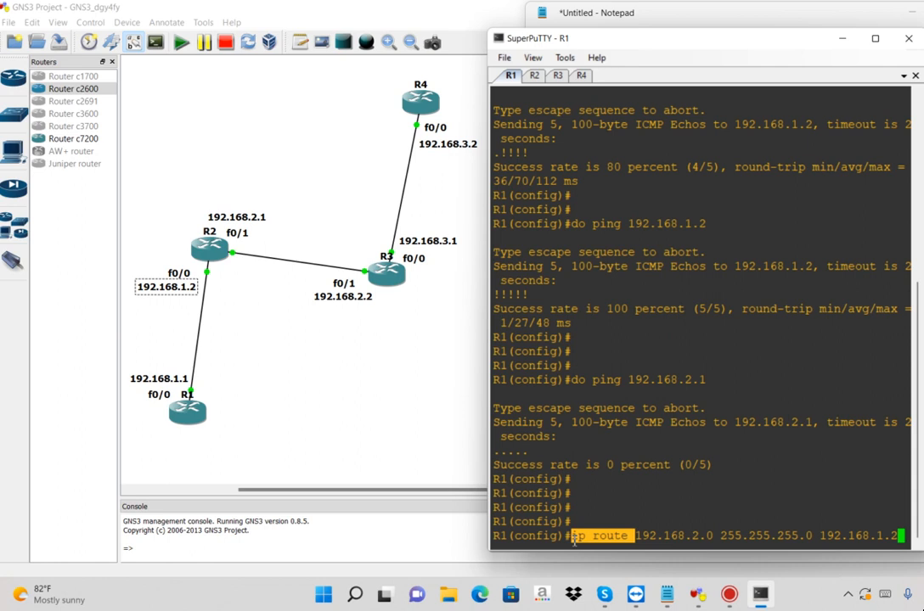
click(681, 536)
double_click(681, 536)
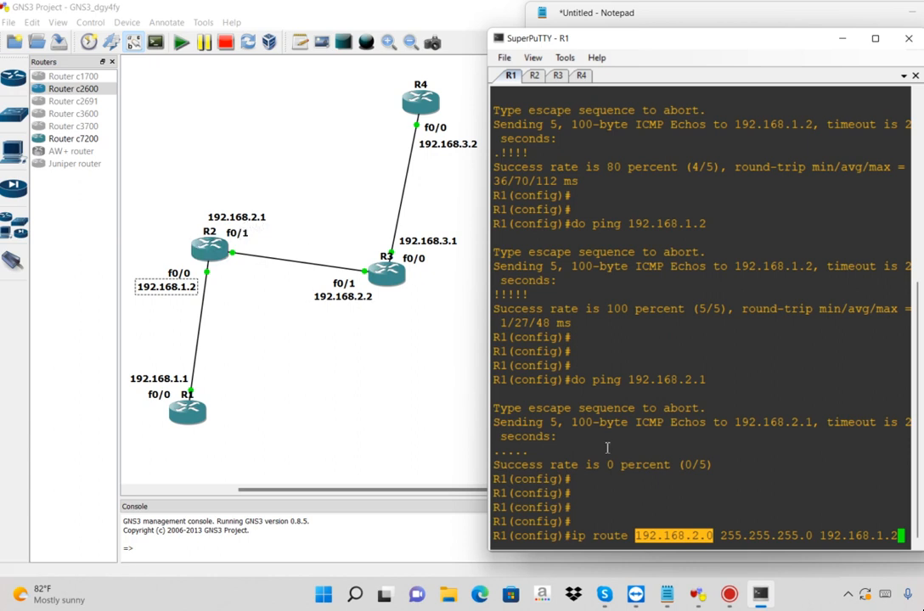
double_click(764, 535)
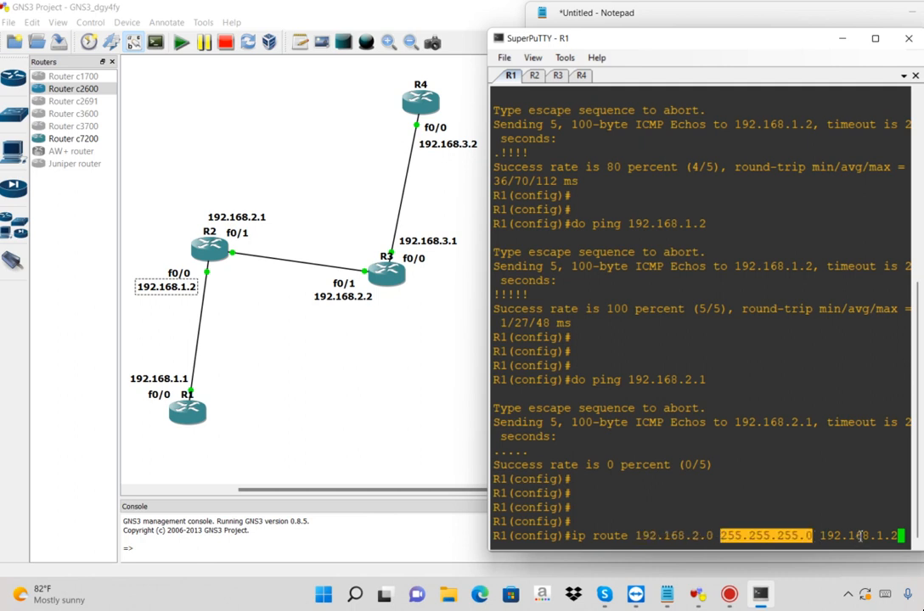
double_click(859, 535)
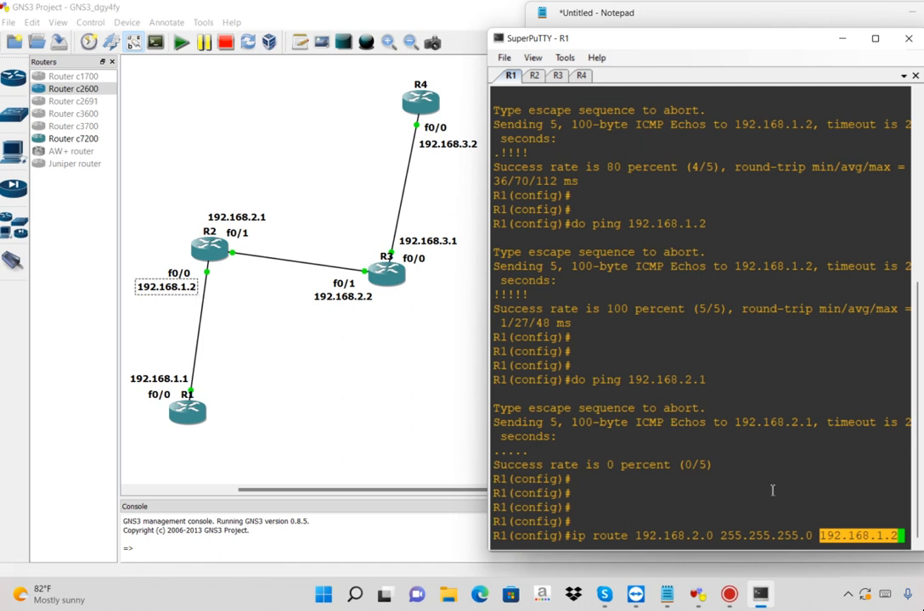
key(Return)
key(Return)
key(Return)
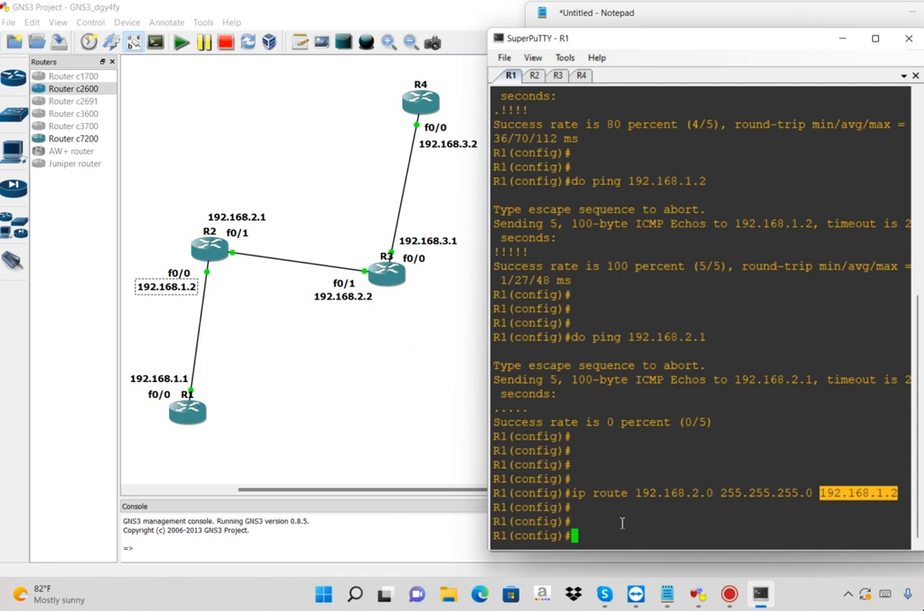
Start a second ip route command on R1 with destination network 192.168.3.0 and highlight that address
text(ip route)
double_click(694, 494)
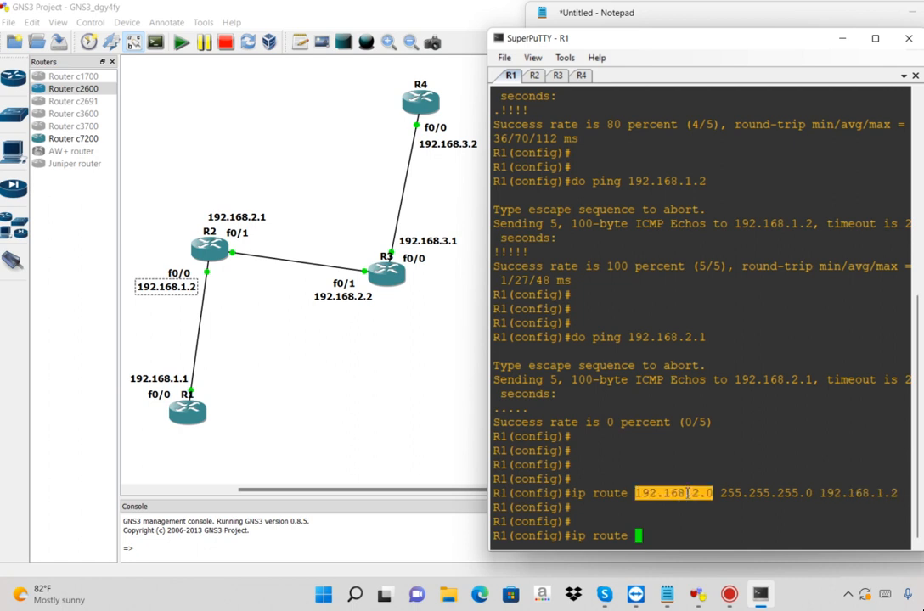
click(663, 530)
text(1)
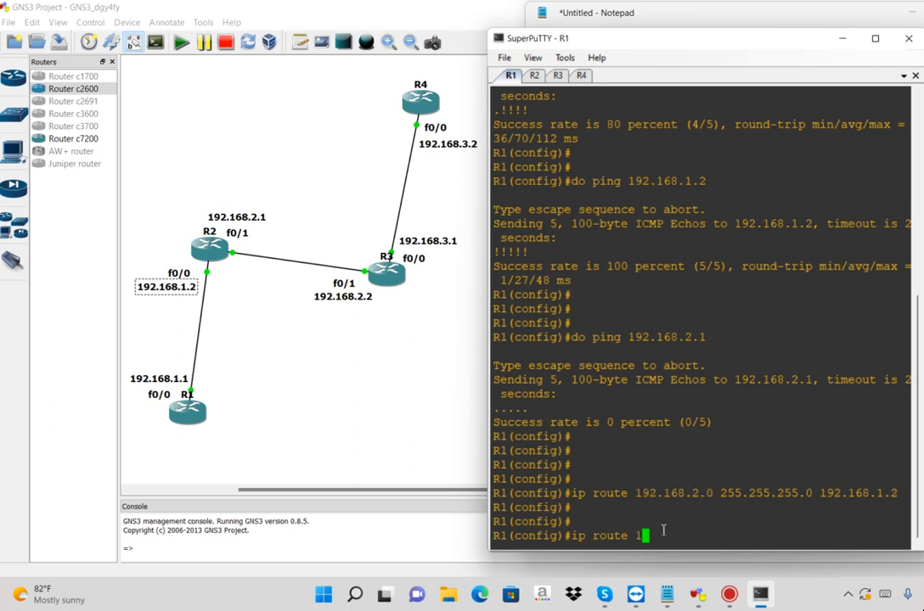
text(92.168.3.0)
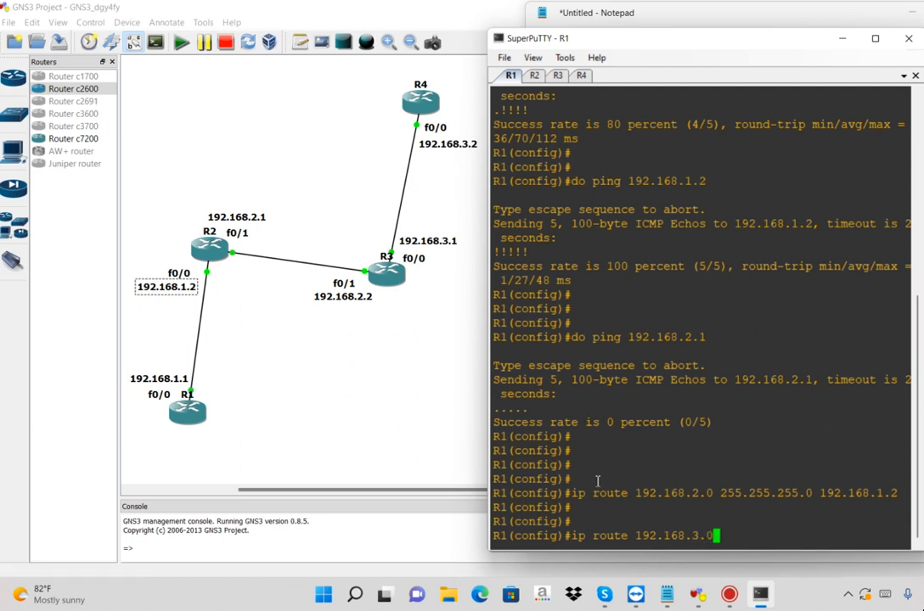
double_click(665, 533)
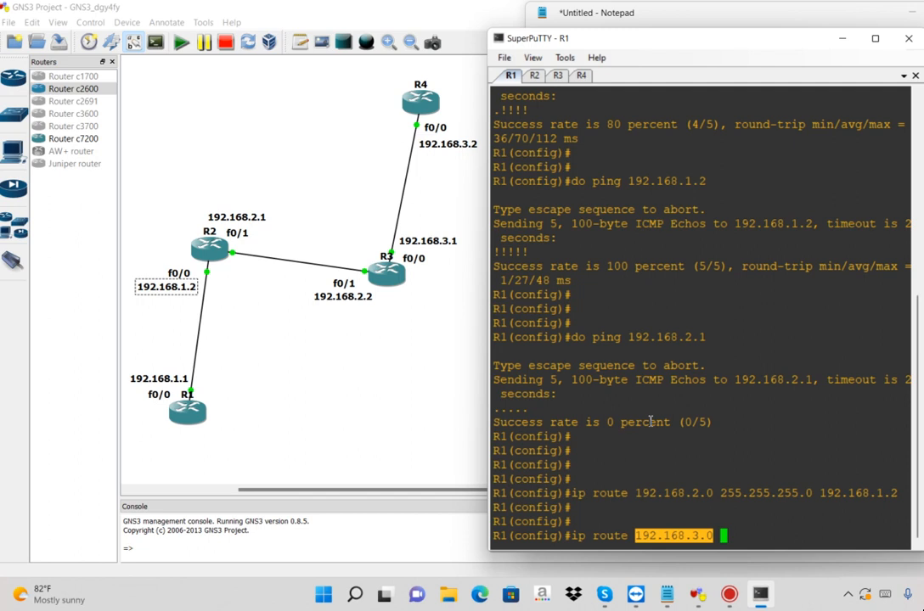
Complete the 192.168.3.0 route with mask 255.255.255.0 and exit address 192.168.1.2, and run it on R1
text(255.255.255.0)
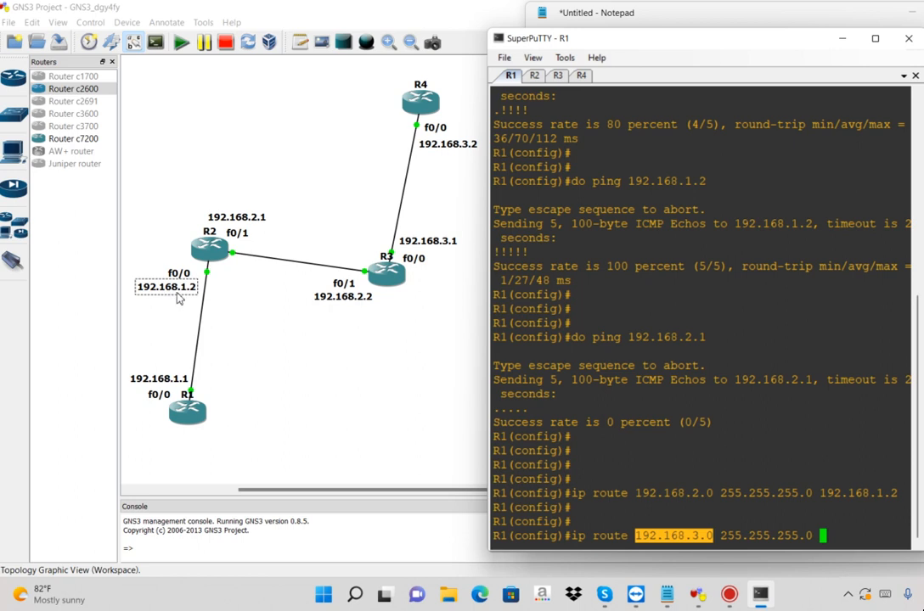
text(192.168)
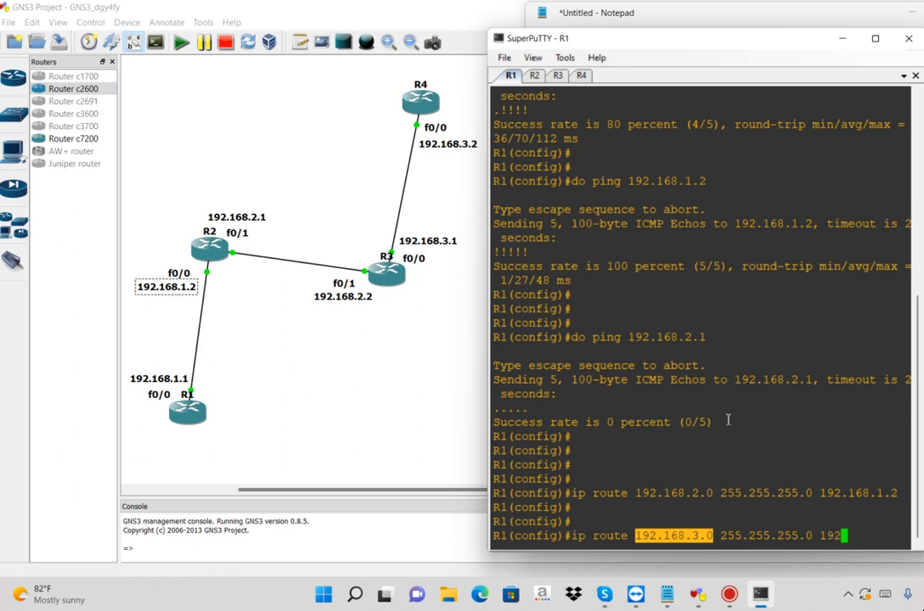
text(.1.2)
key(Return)
key(Return)
key(Return)
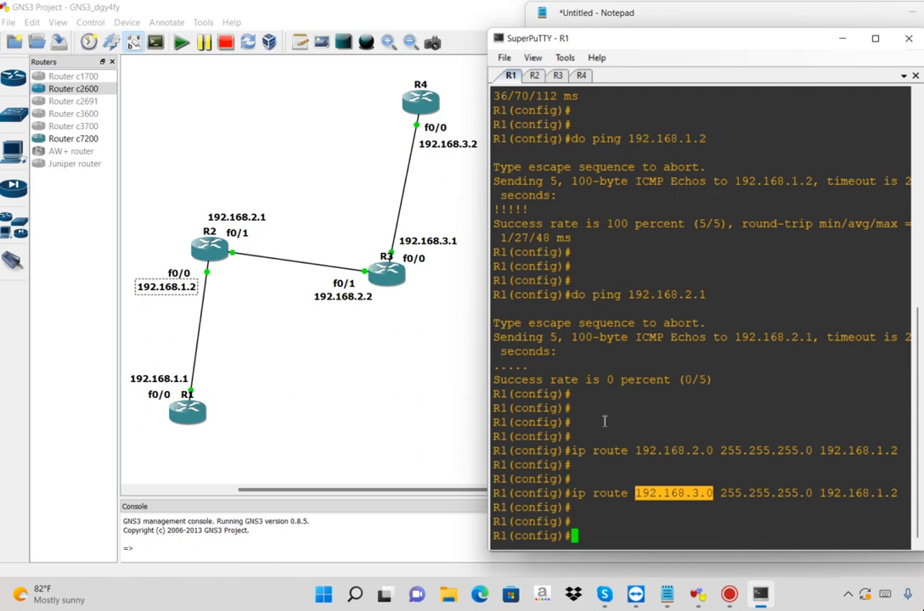
Replace the ip route line in Notepad with both route commands copied from R1's console, and shift the window so they show completely
drag(605, 421, 729, 518)
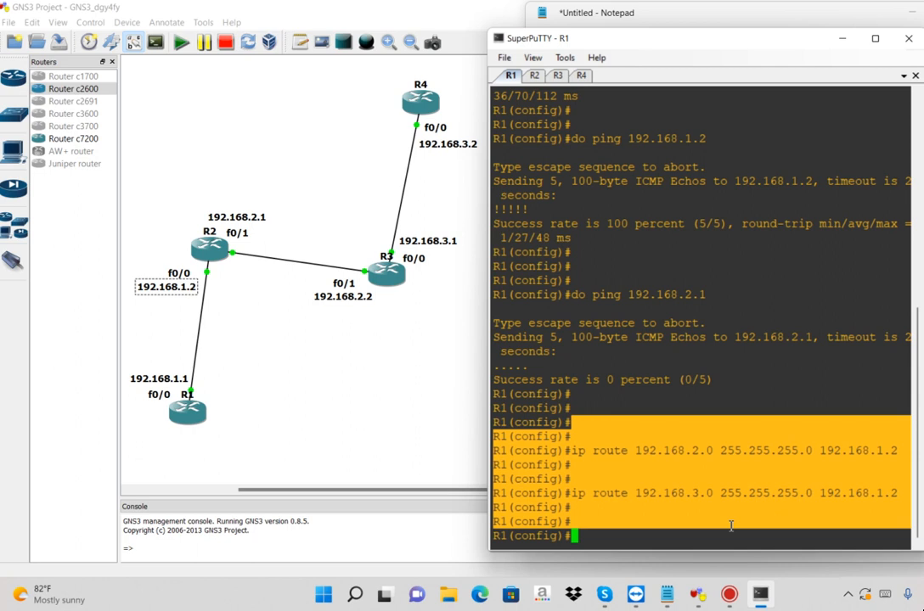
key(alt+Tab)
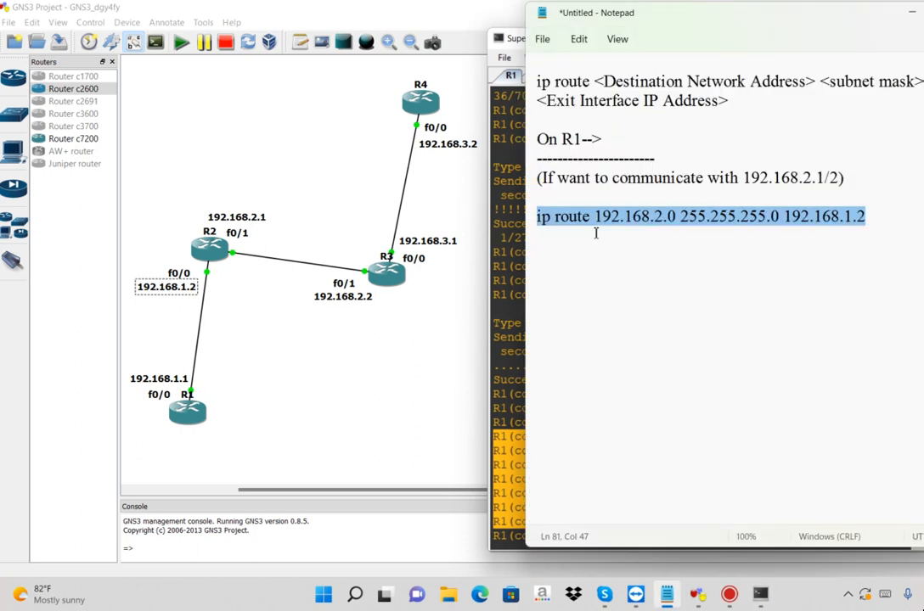
key(ctrl+v)
click(559, 211)
key(BackSpace)
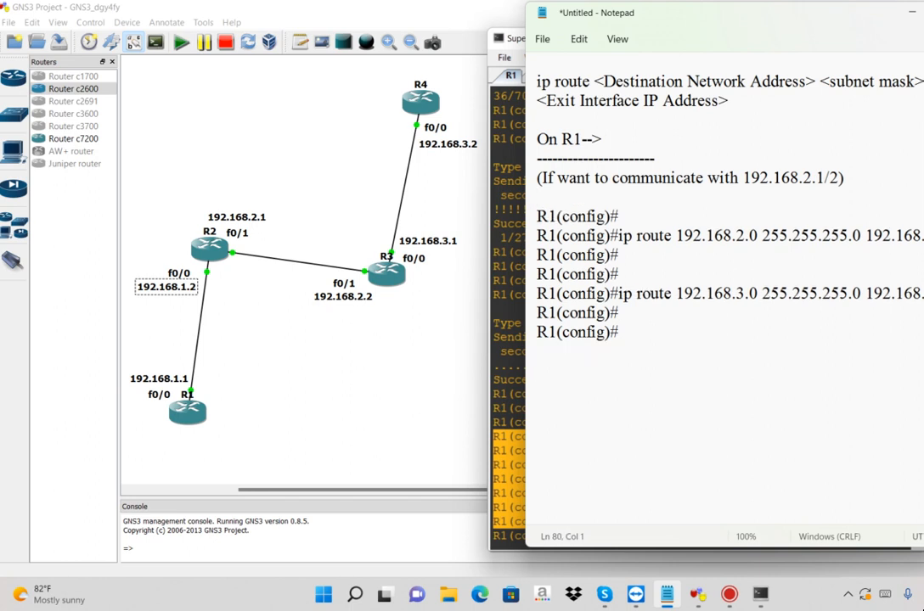
drag(737, 20, 704, 21)
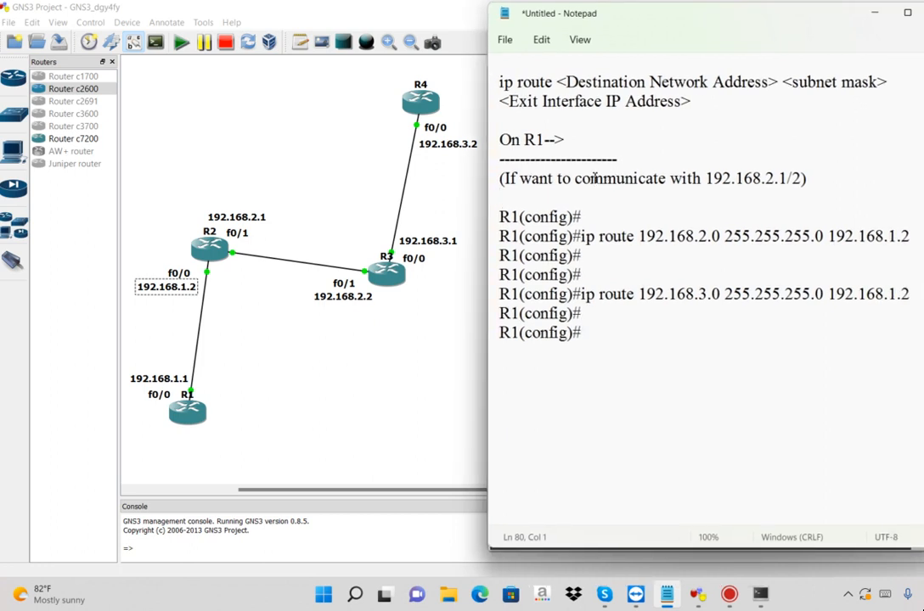
Separate the two route commands with blank lines and paste a copy of the "If want to communicate" note above the second one
click(605, 259)
key(Return)
key(Return)
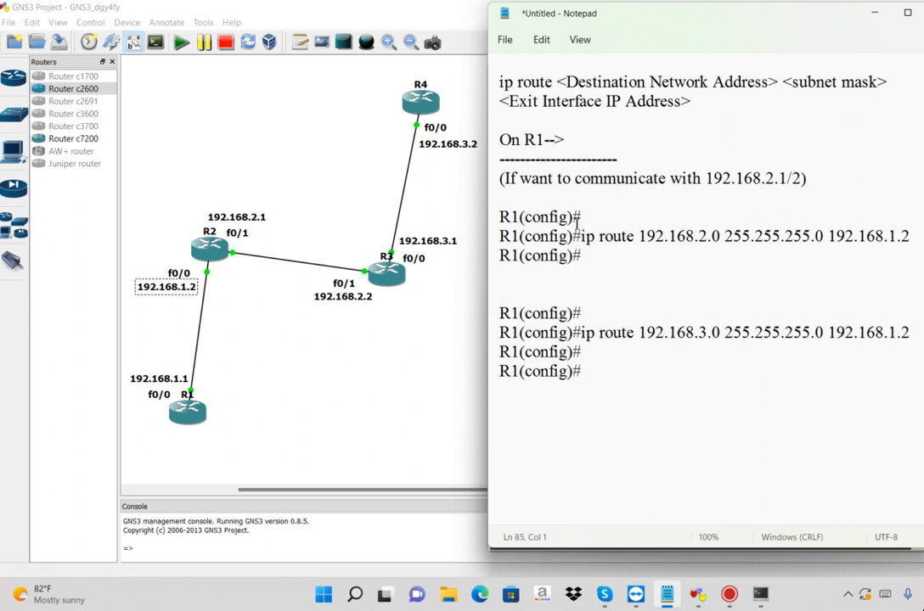
drag(854, 236, 707, 217)
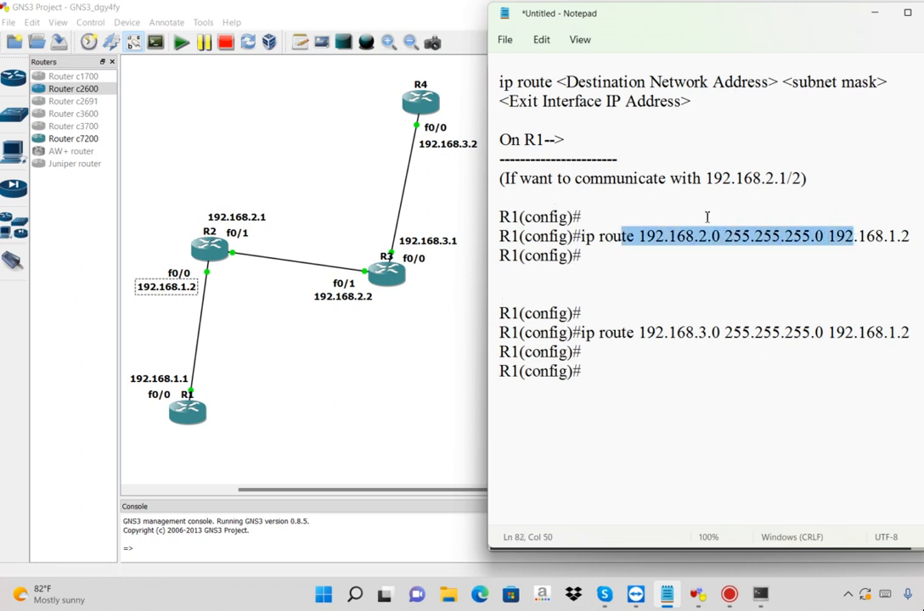
drag(811, 179, 491, 180)
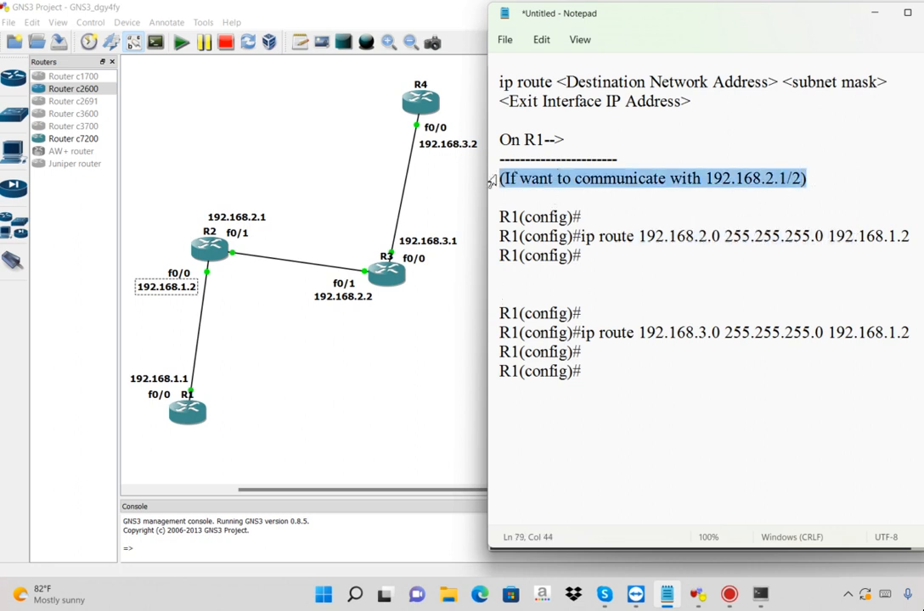
key(ctrl+c)
click(541, 291)
key(ctrl+v)
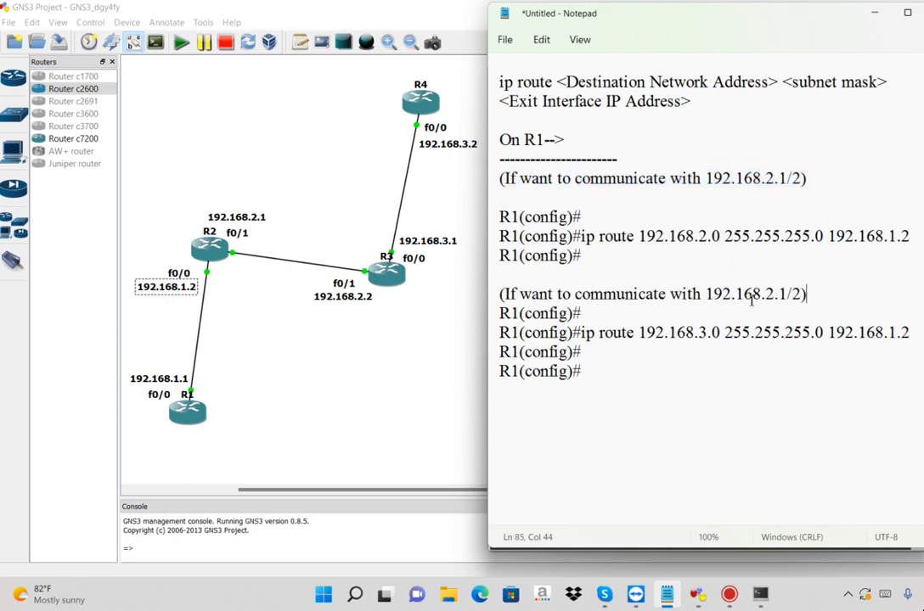
Change the copied note's address to 192.168.3.1/2 and highlight the matching destination network in the command below it
drag(764, 293, 695, 295)
text(3)
drag(670, 332, 722, 332)
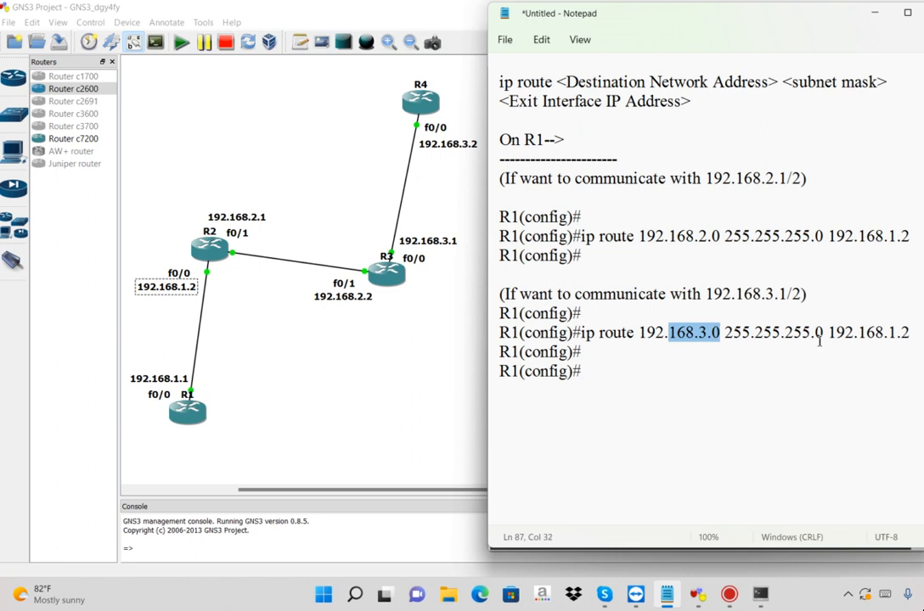
Add a separator line of equals signs below the R1 commands, followed by the heading "On R2-->" with a dashed line under it
click(632, 383)
text(===========================)
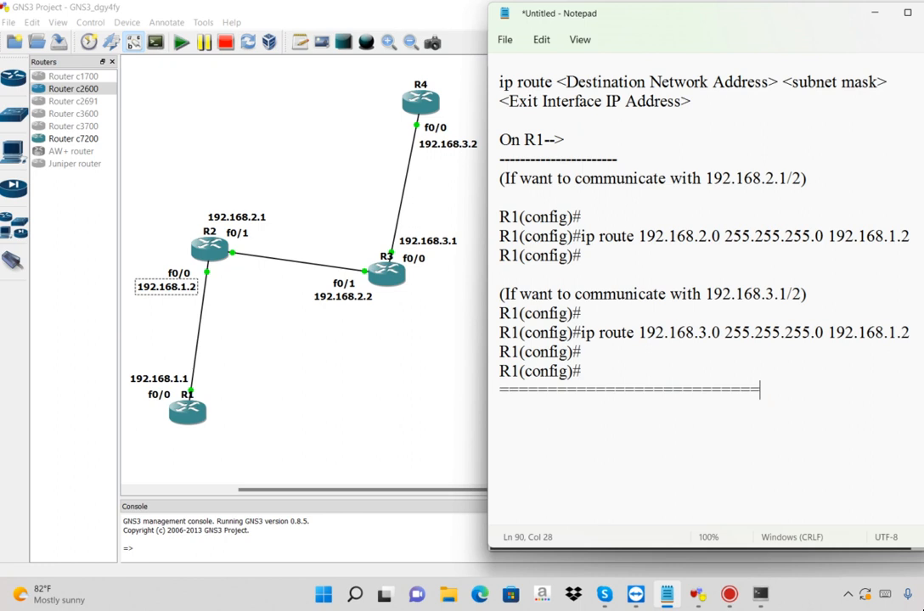
key(Return)
text(On R2-->)
key(Return)
text(---------------------)
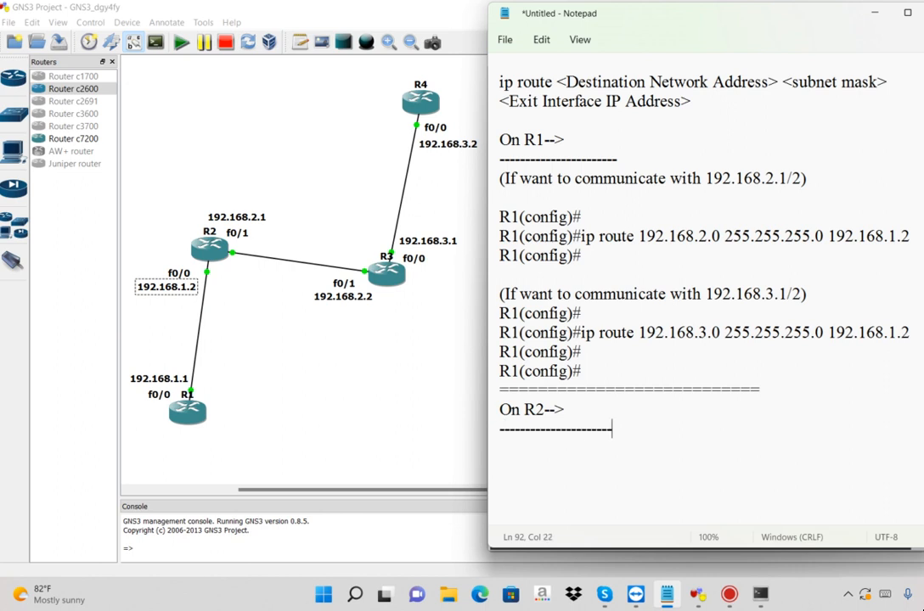
text(----------------------------------------------)
key(Up)
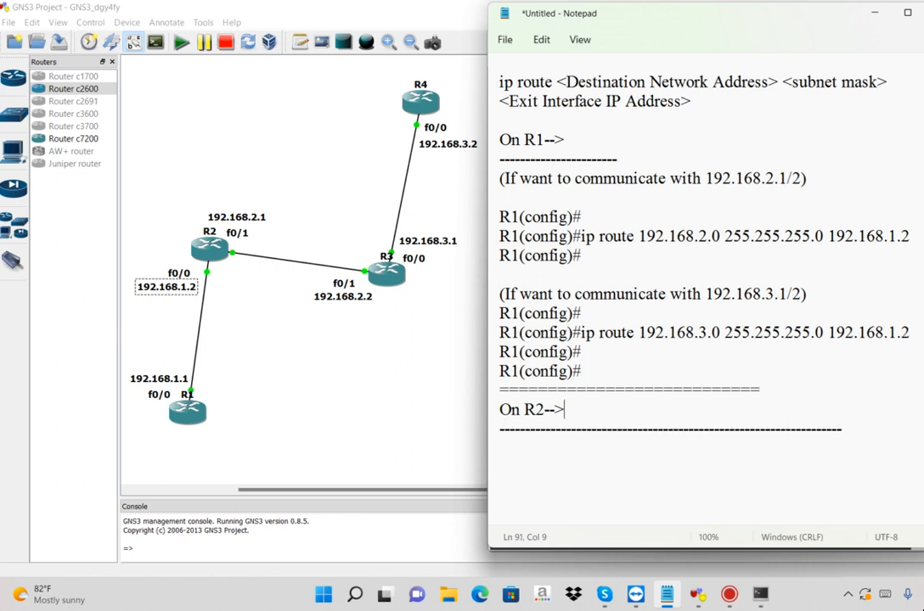
Append "(R2 Direct Connect With Networks)" to the R2 heading
text(())
key(Left)
text(R2 Direct Connect With Networks)
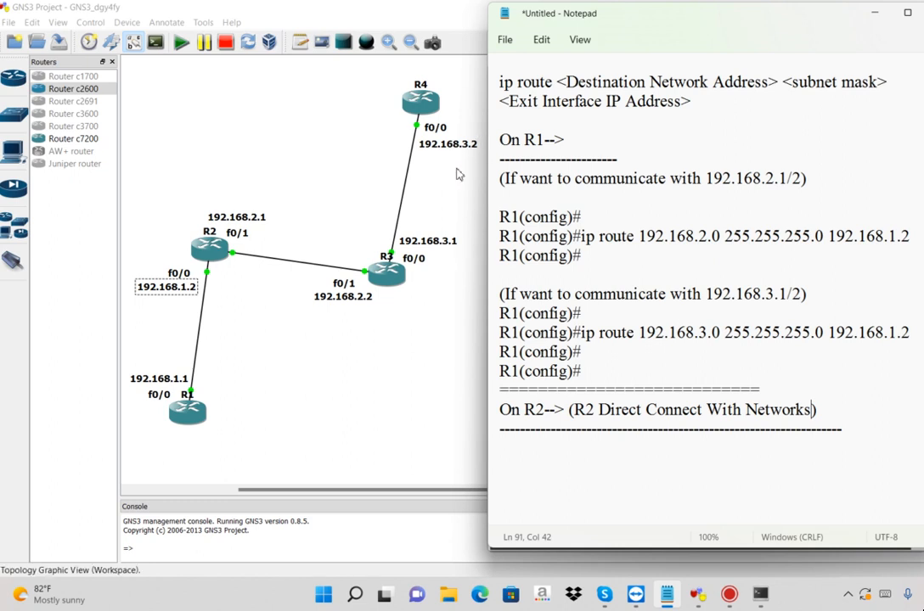
Copy the note "(If want to communicate with 192.168.3.1/2)" and paste it below the R2 heading's dashed line
click(849, 430)
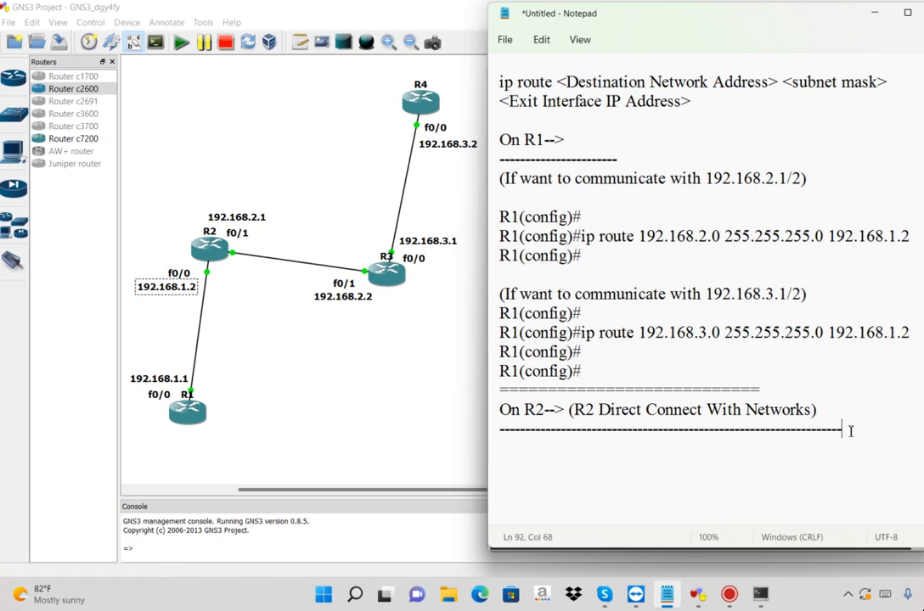
click(769, 272)
drag(834, 285, 842, 293)
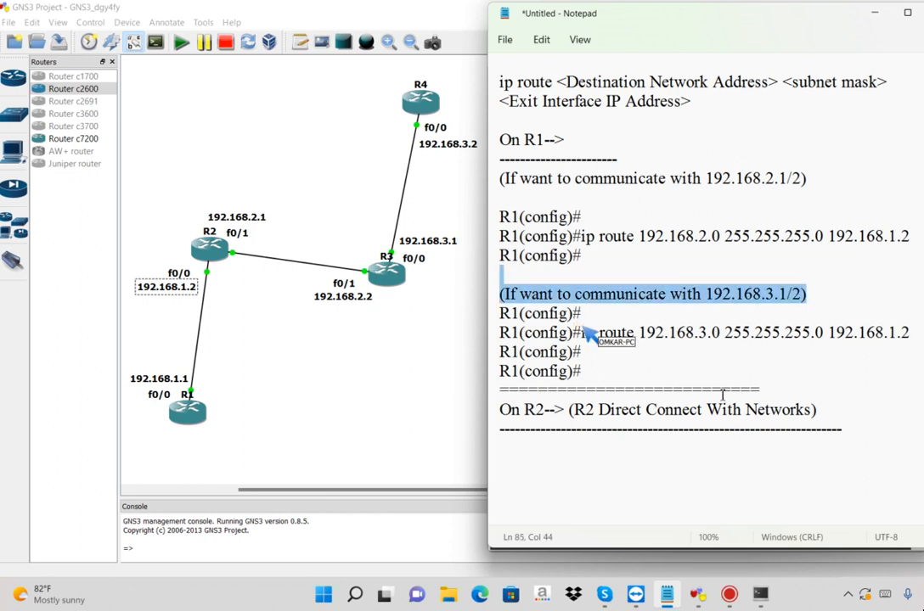
click(568, 450)
key(ctrl+v)
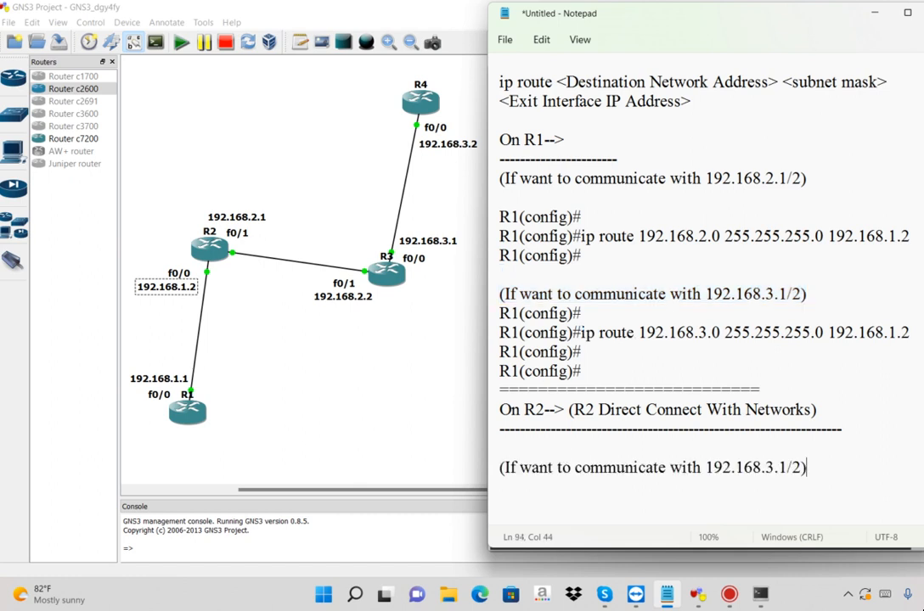
Below the R2 note for 192.168.3.1/2, begin the static route command with "ip route 192.168.3.0 255.255.255.0"
scroll(705, 297, down, 1)
scroll(802, 281, down, 4)
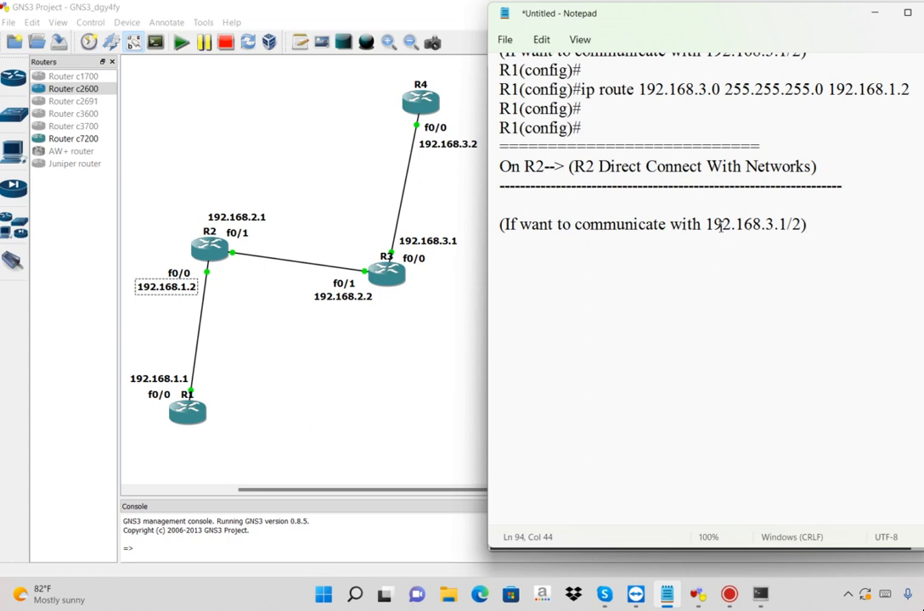
drag(762, 224, 801, 224)
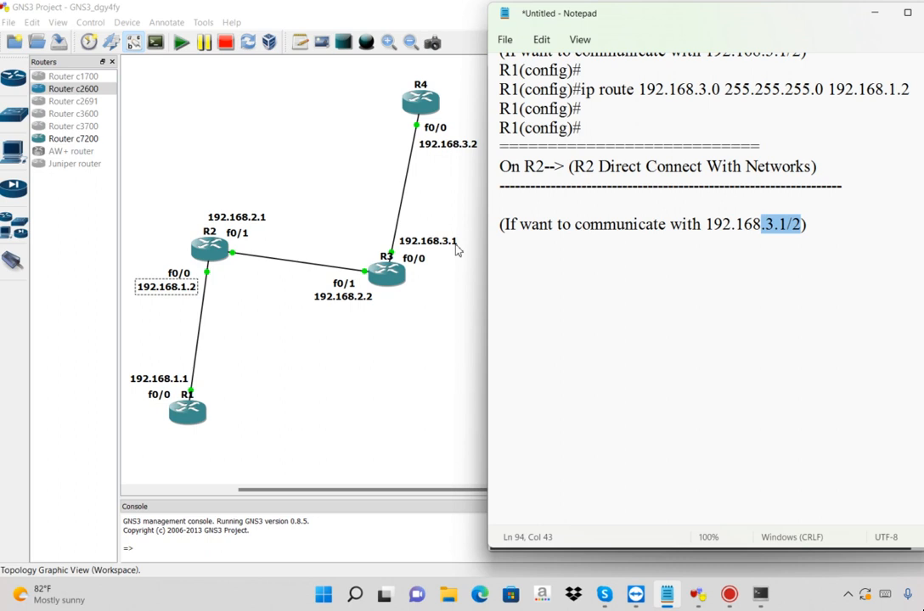
click(675, 249)
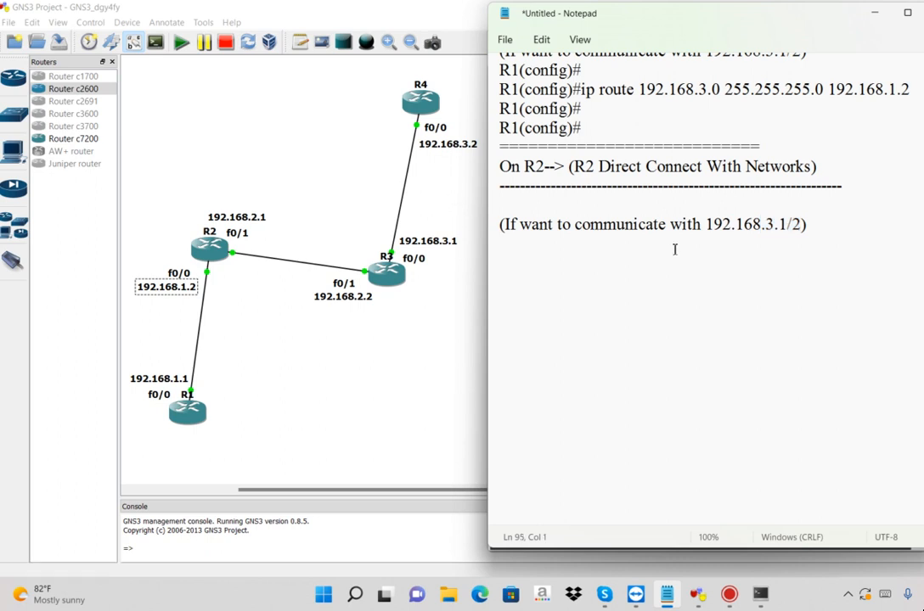
key(Return)
text(ip route 192.168.3.0)
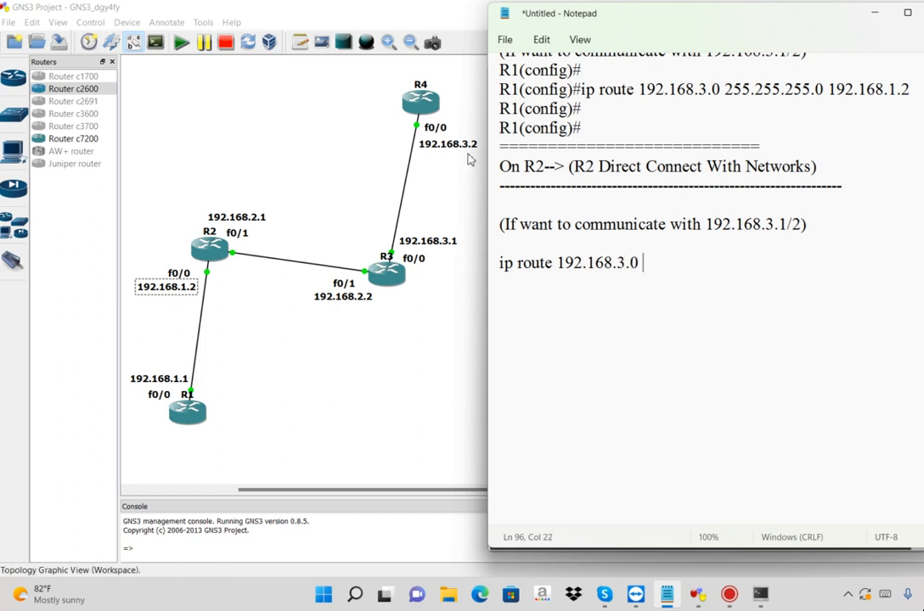
text( 2)
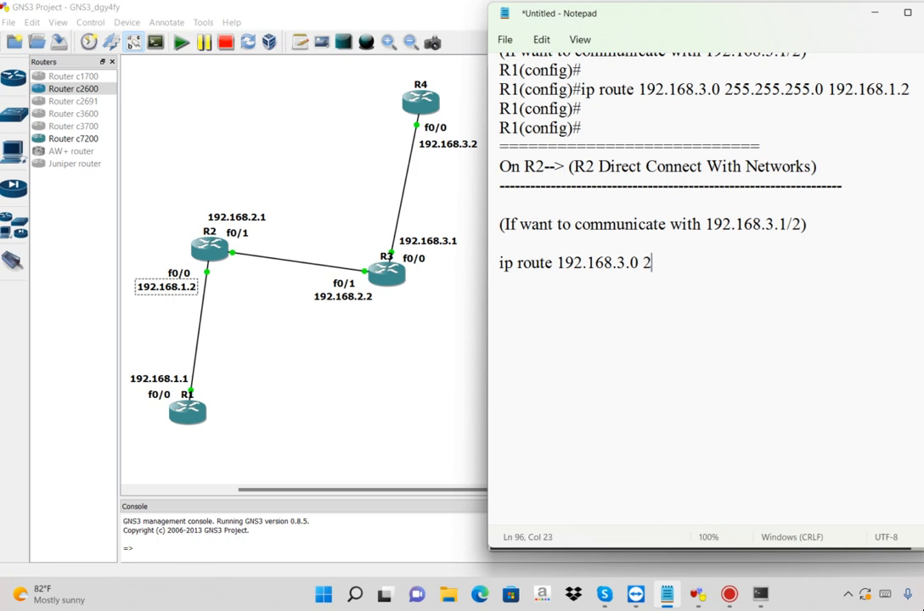
text(55.255.255.0)
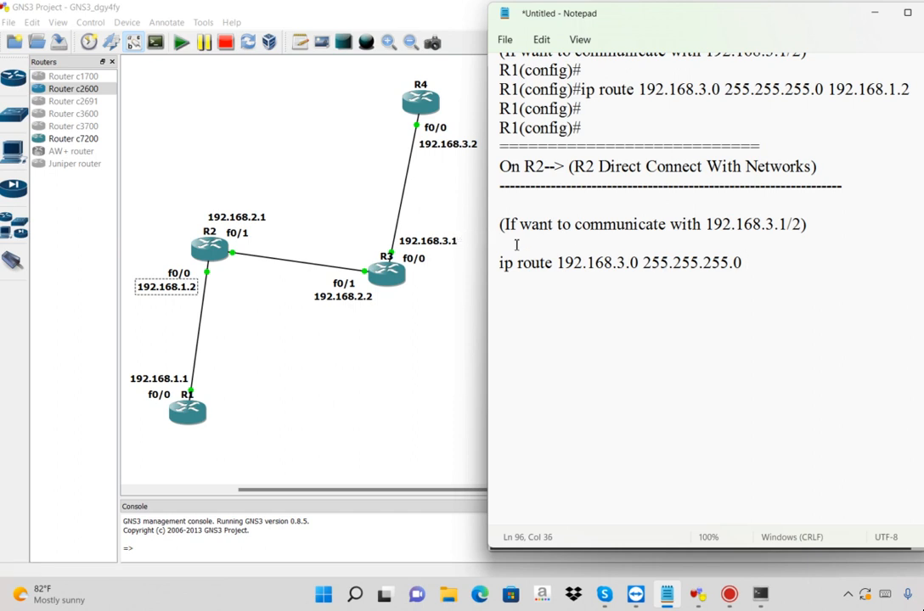
Check the R3 and R4 interface addresses in the GNS3 topology, and complete the Notepad command with R3's f0/1 address, 192.168.2.2
click(357, 199)
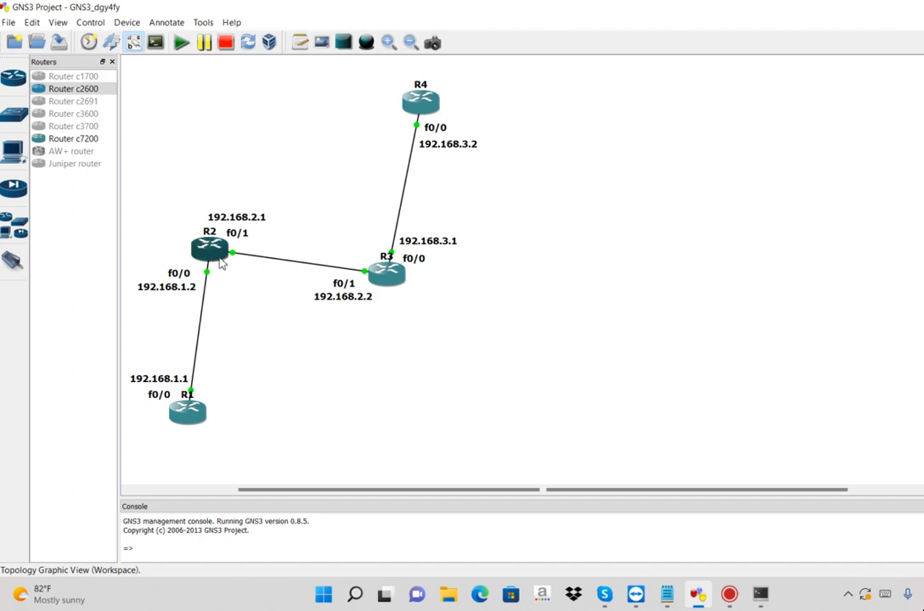
click(450, 243)
click(447, 144)
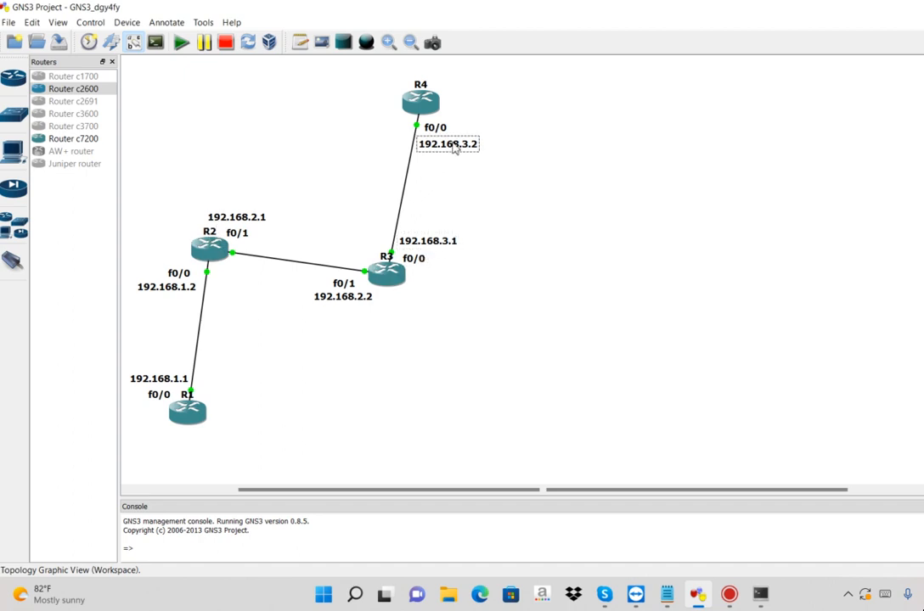
click(443, 240)
click(341, 299)
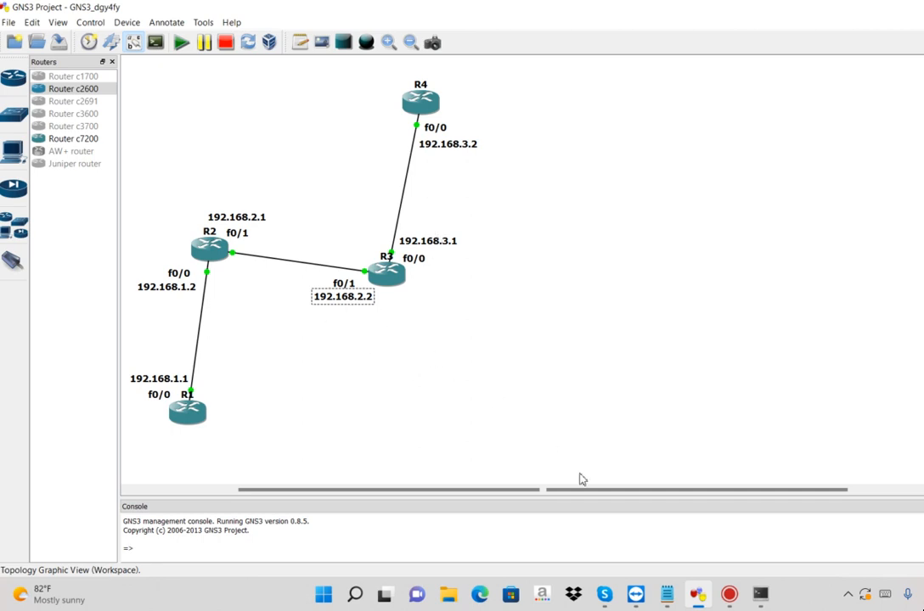
click(667, 597)
text(192)
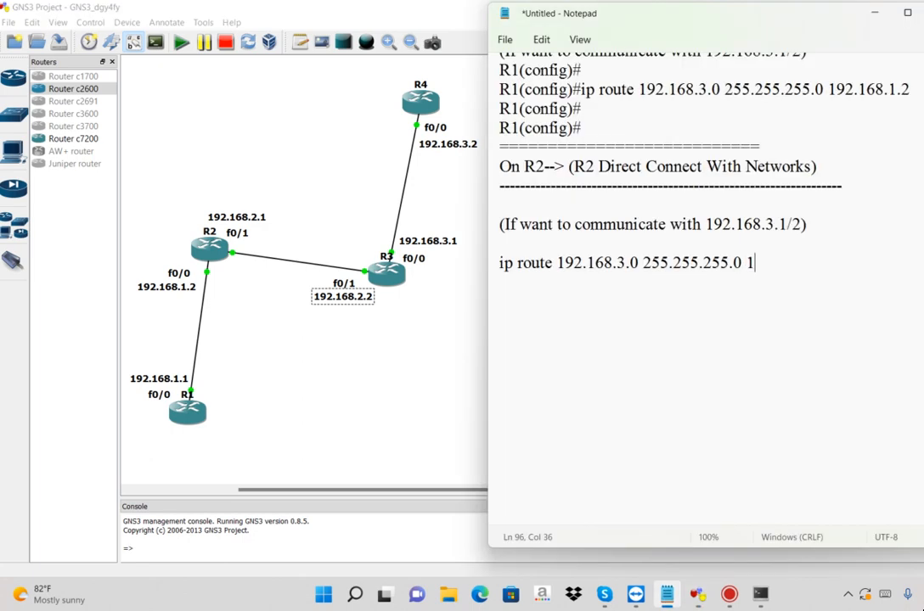
text(.168.2.2)
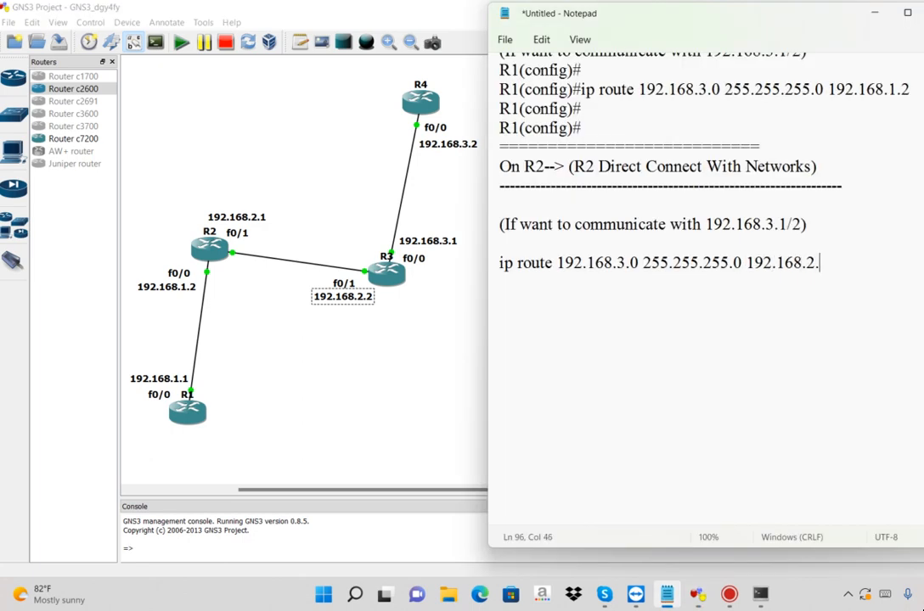
Copy the full ip route command for 192.168.3.0 from Notepad and paste it at the R2 prompt in SuperPuTTY
key(shift+Left)
key(shift+Left)
key(shift+Left)
key(shift+Left)
key(shift+Left)
key(shift+Left)
key(shift+Left)
key(shift+Left)
key(shift+Left)
key(shift+Left)
key(shift+Left)
key(shift+Left)
key(shift+Left)
key(shift+Left)
key(shift+Left)
key(shift+Left)
key(shift+Left)
key(shift+Left)
key(shift+Left)
key(shift+Left)
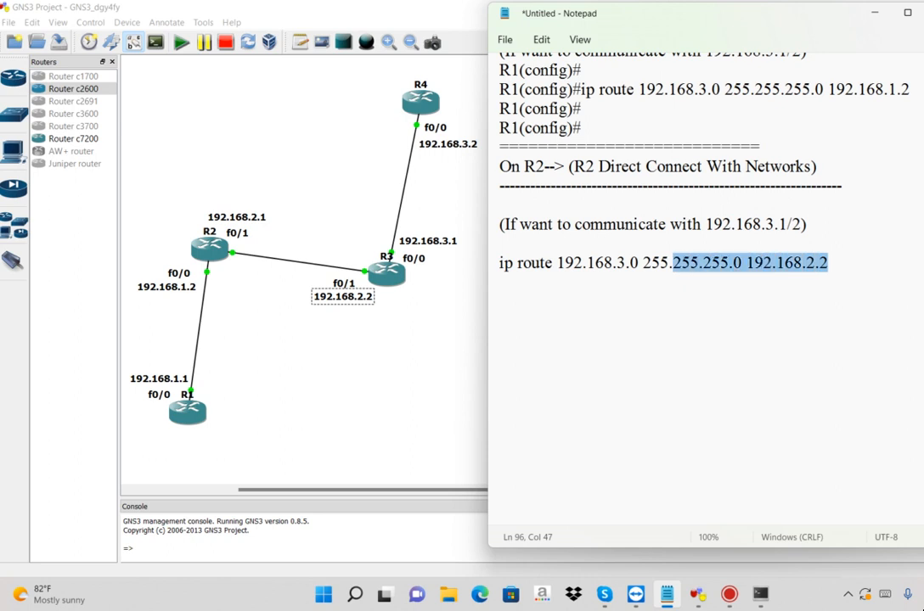
key(shift+Left)
key(shift+Left)
key(shift+Left)
key(shift+Left)
key(shift+Left)
key(shift+Left)
key(shift+Left)
key(shift+Left)
key(shift+Left)
key(shift+Left)
key(ctrl+c)
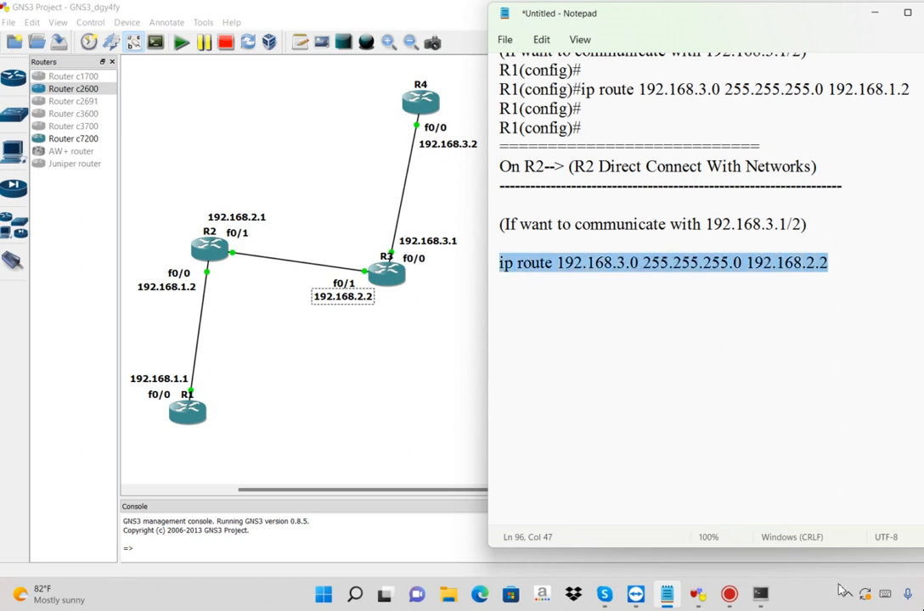
click(762, 596)
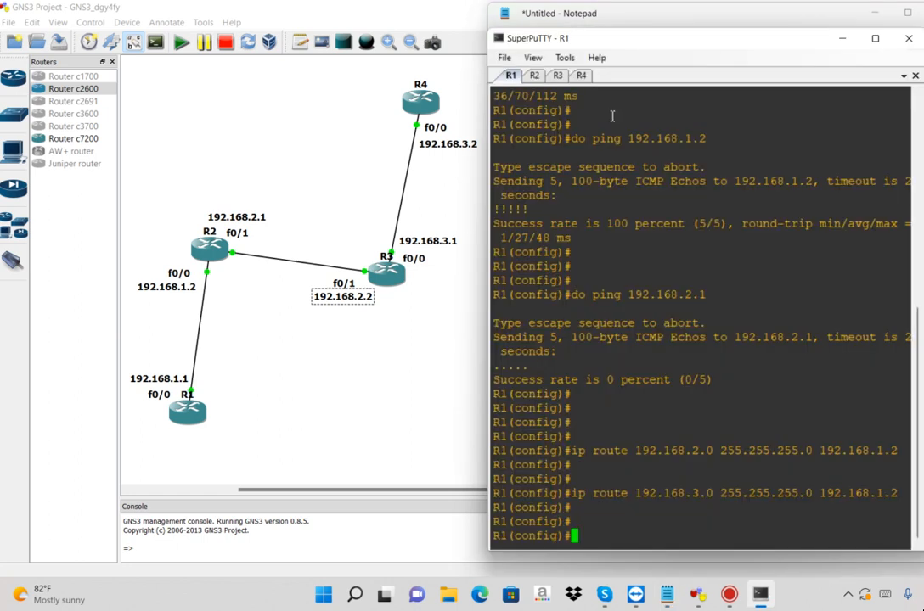
click(535, 76)
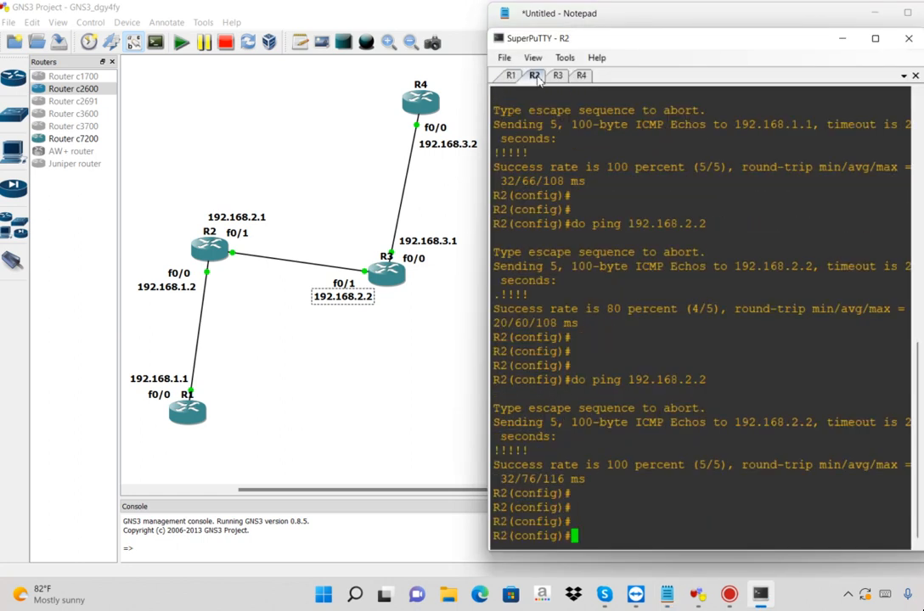
right_click(683, 458)
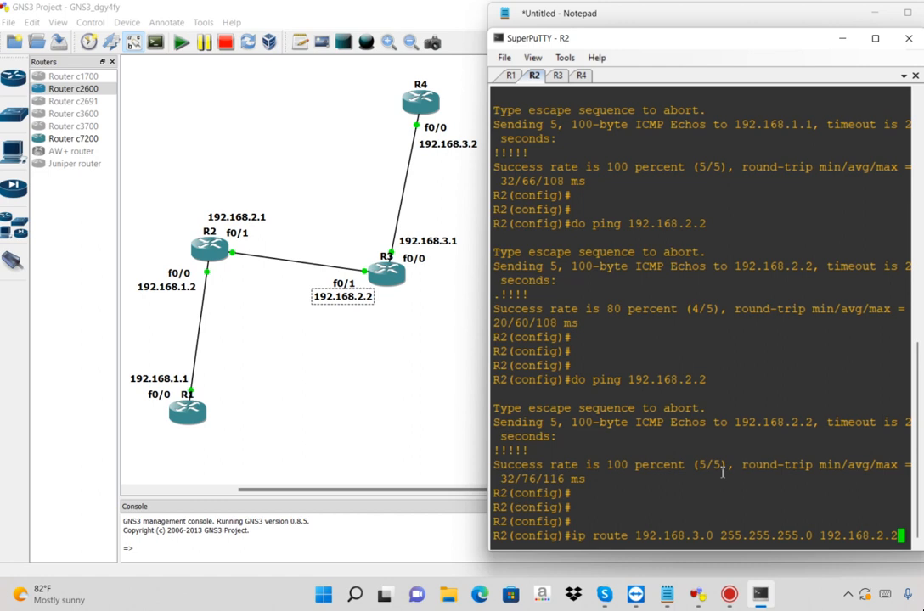
Highlight the pasted command's destination network, subnet mask and next-hop address one after another, and run the command on R2
double_click(661, 536)
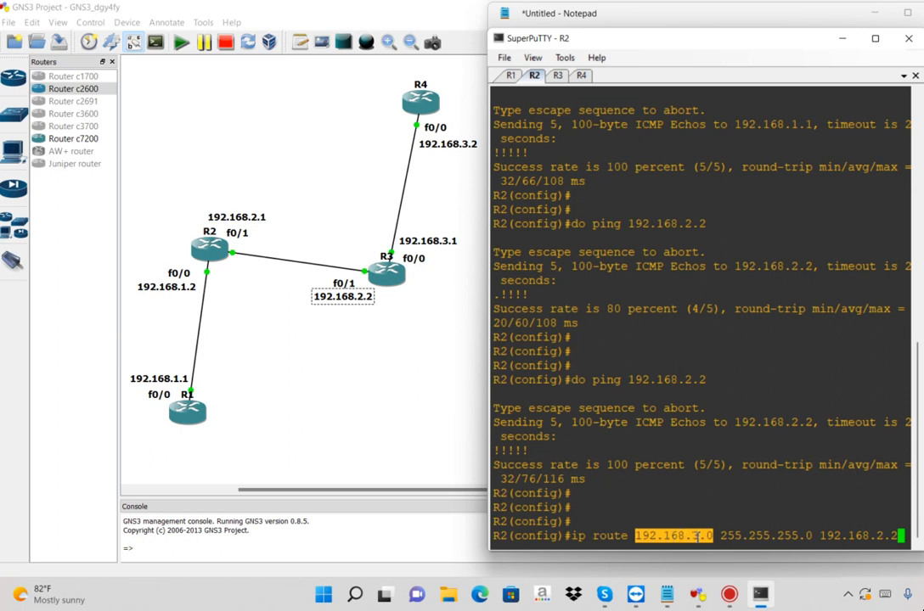
double_click(803, 536)
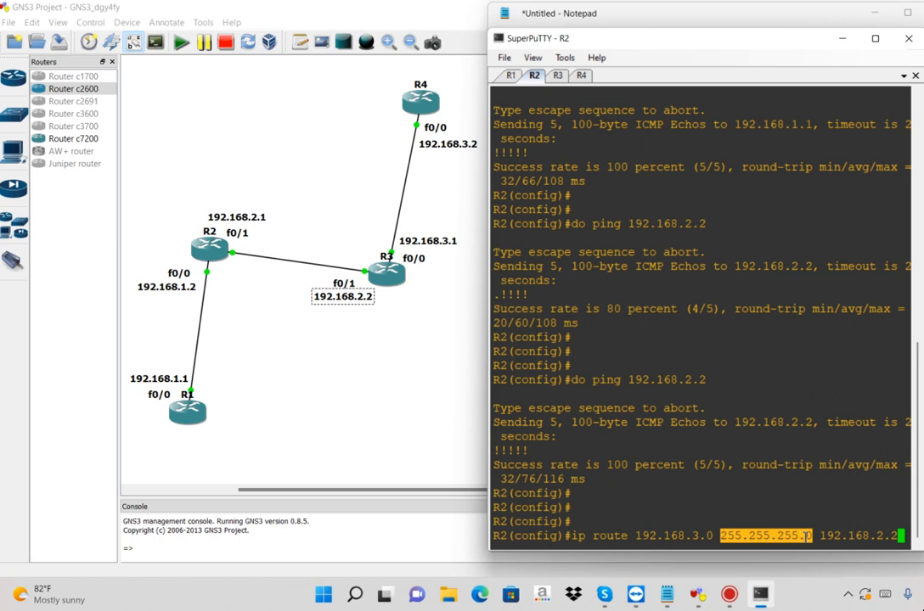
double_click(851, 535)
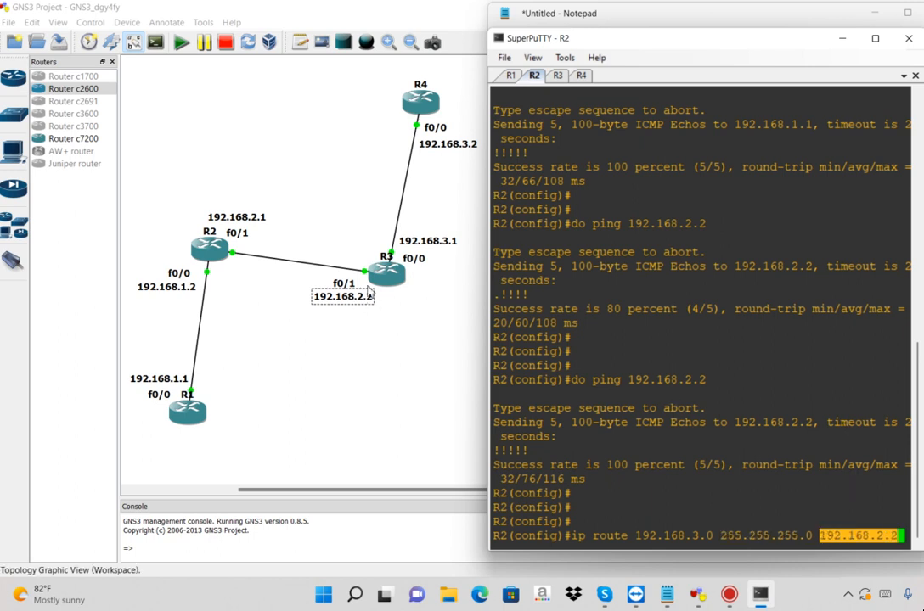
key(Return)
key(Return)
key(Return)
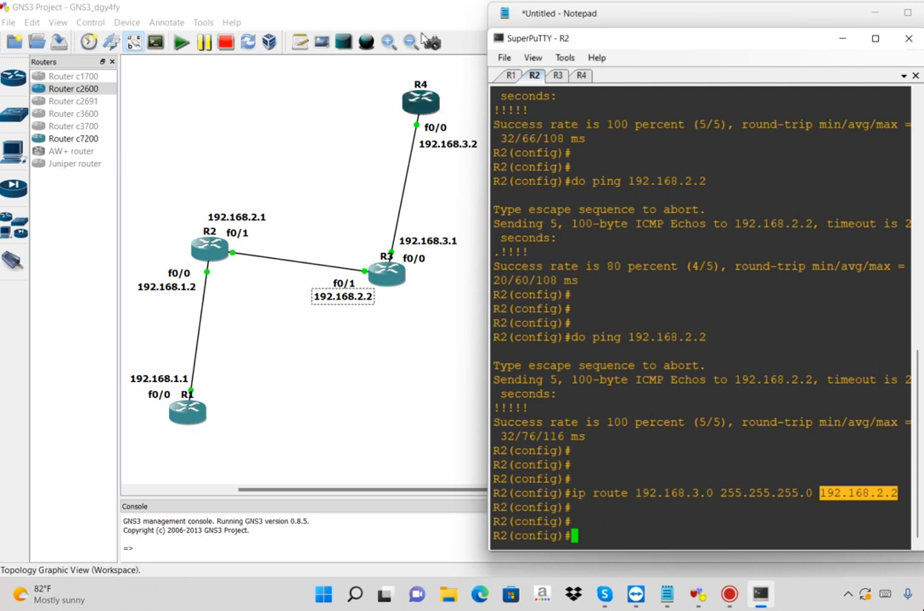
Switch to the R3 console and enter four empty lines at its configuration prompt
click(557, 76)
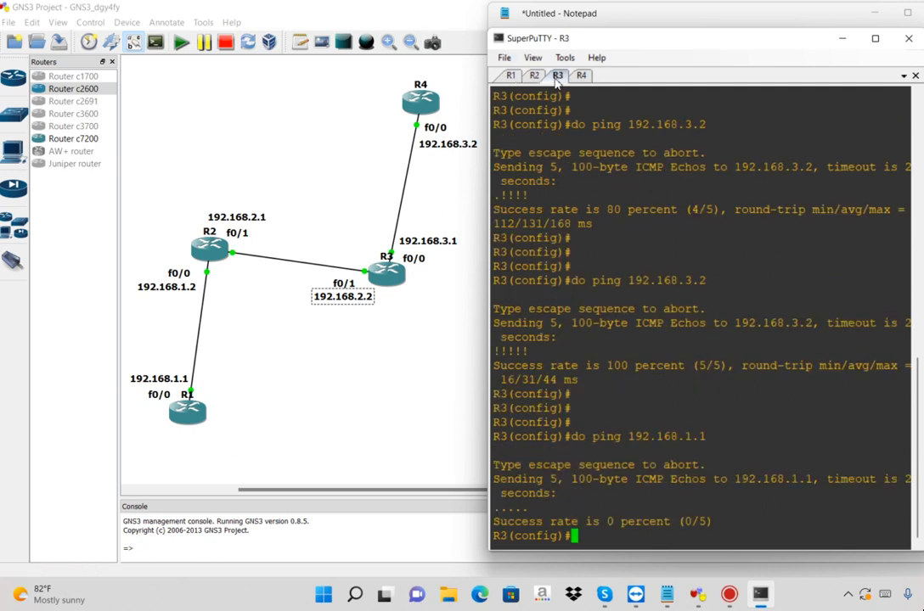
click(711, 303)
key(Return)
key(Return)
key(Return)
key(Return)
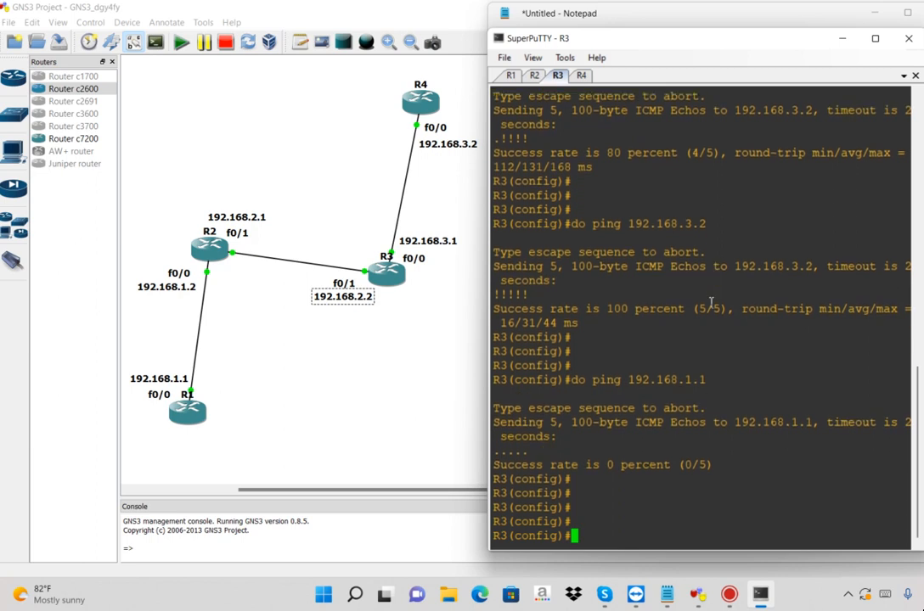
Copy the prompt lines with the ip route command from the R2 console and replace the plain R2 command in Notepad with them
click(534, 76)
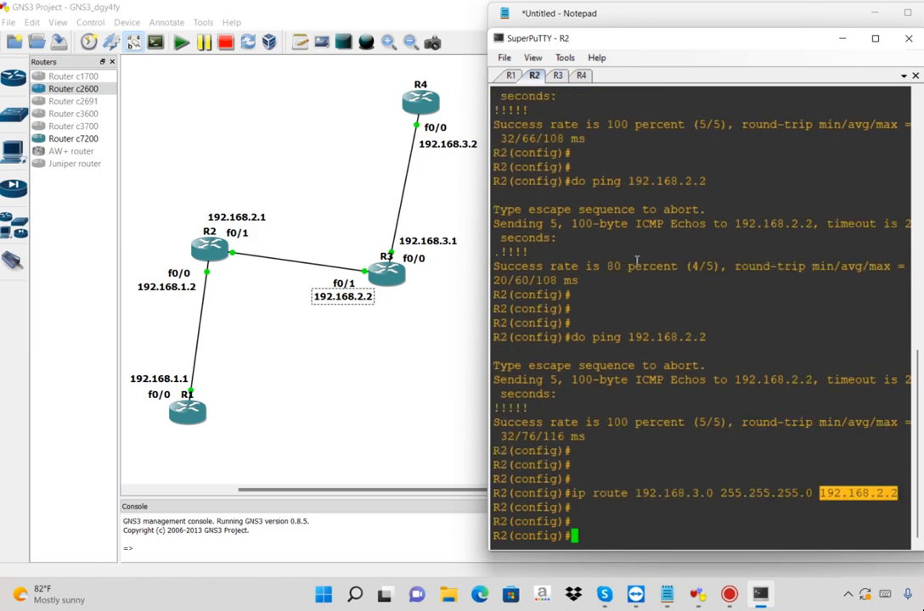
drag(597, 466, 729, 524)
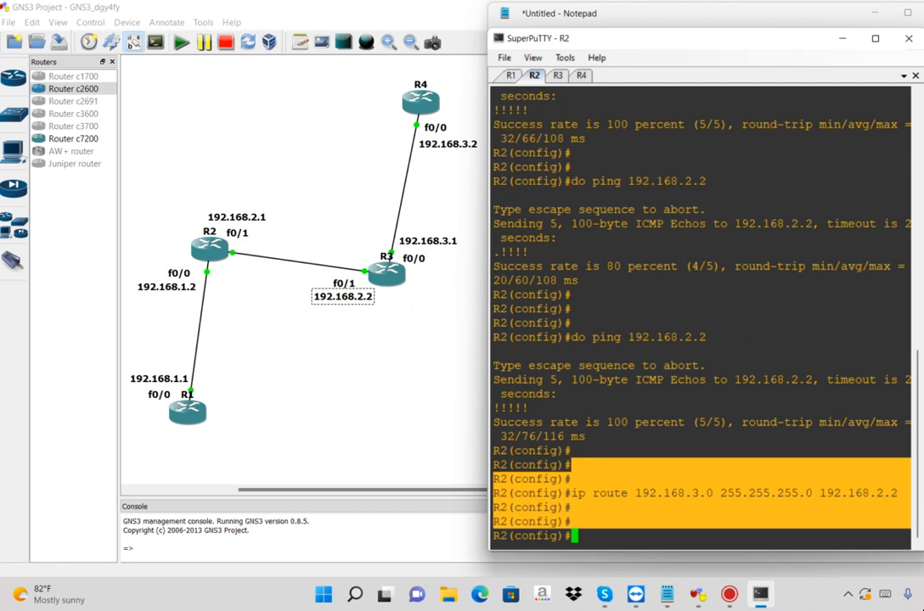
key(alt+Tab)
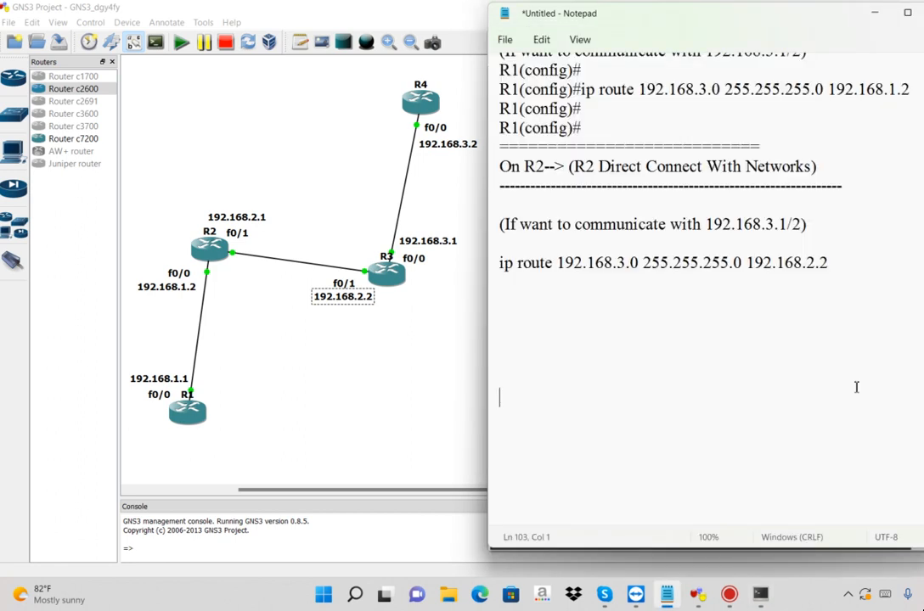
drag(625, 245, 648, 279)
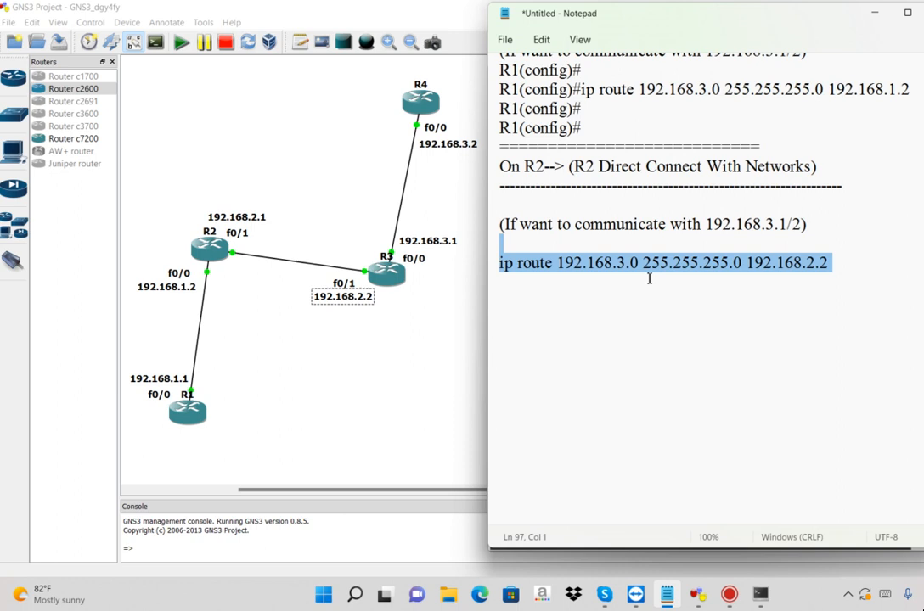
text(R2(config)# R2(config)#ip route 192.168.3.0 255.255.255.0 192.168.2.2 R2(config)# R2(config)#)
Add a separator line of equals signs below the R2 commands, followed by the heading "On R3-->" with a dashed line under it
text(===================================)
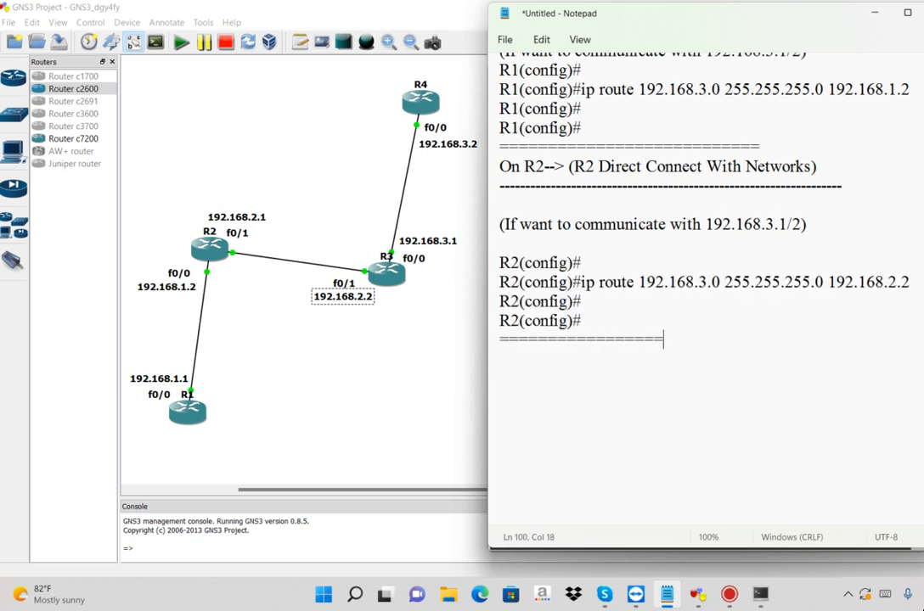
key(Return)
key(Return)
text(O)
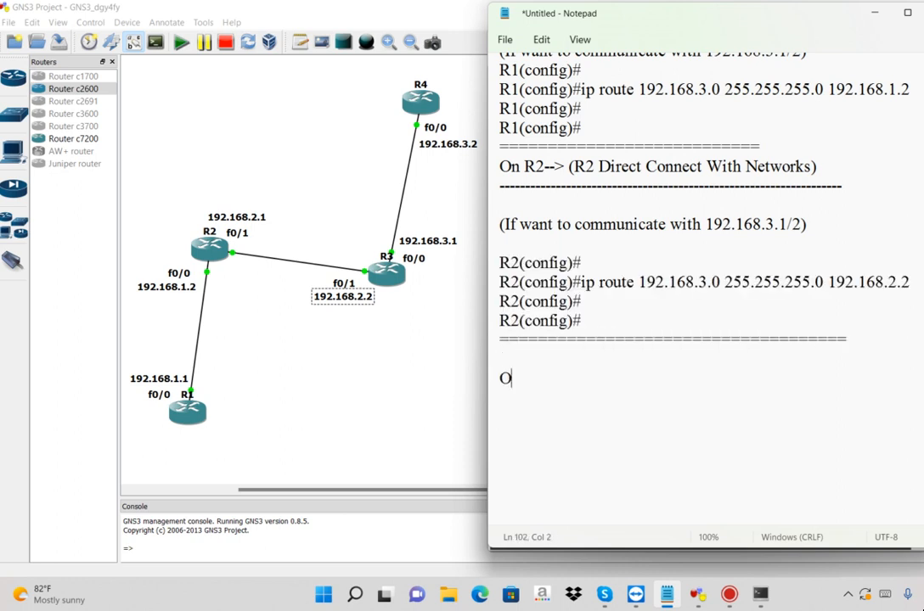
text(n R3-->)
key(Return)
text(----------------------------------)
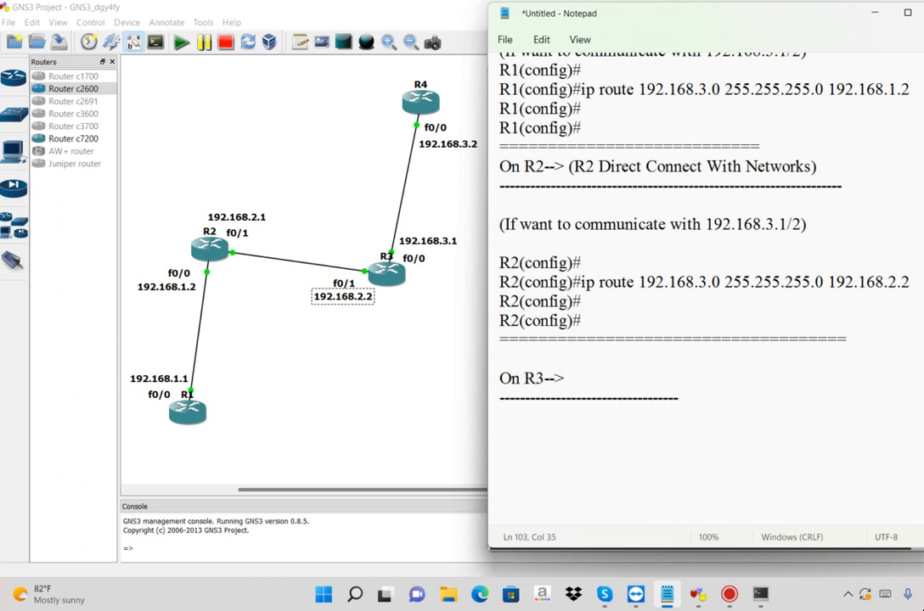
text(--------------------------------)
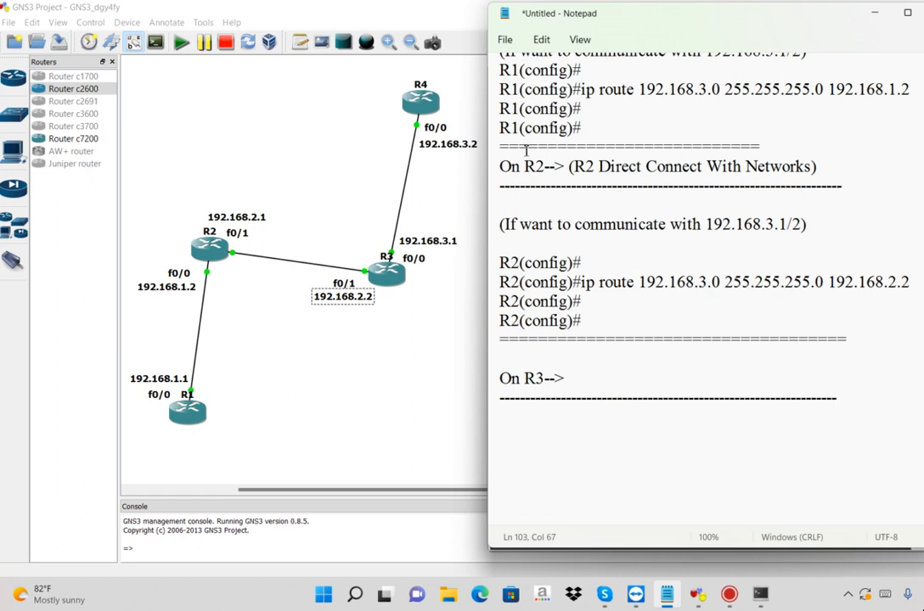
Copy "(R2 Direct Connect With Networks)" to the end of the R3 heading and change the copy's router name to R3
drag(569, 167, 838, 171)
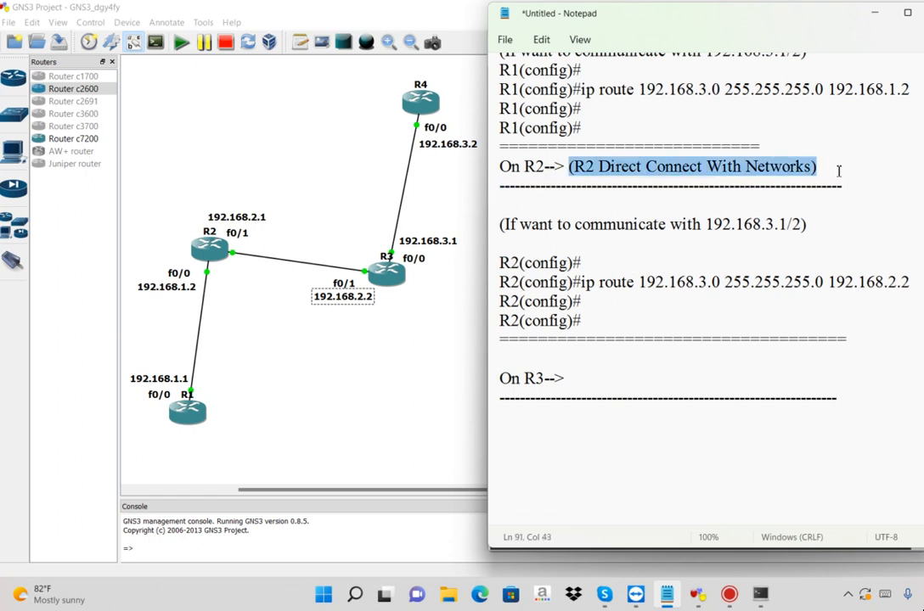
key(ctrl+c)
click(579, 378)
key(ctrl+v)
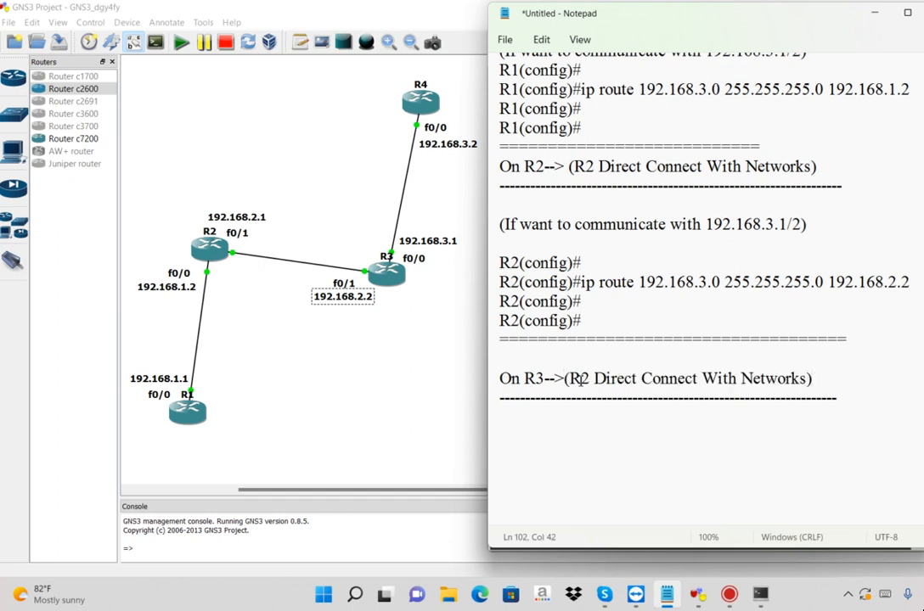
drag(583, 381, 588, 387)
text(3)
drag(811, 379, 543, 378)
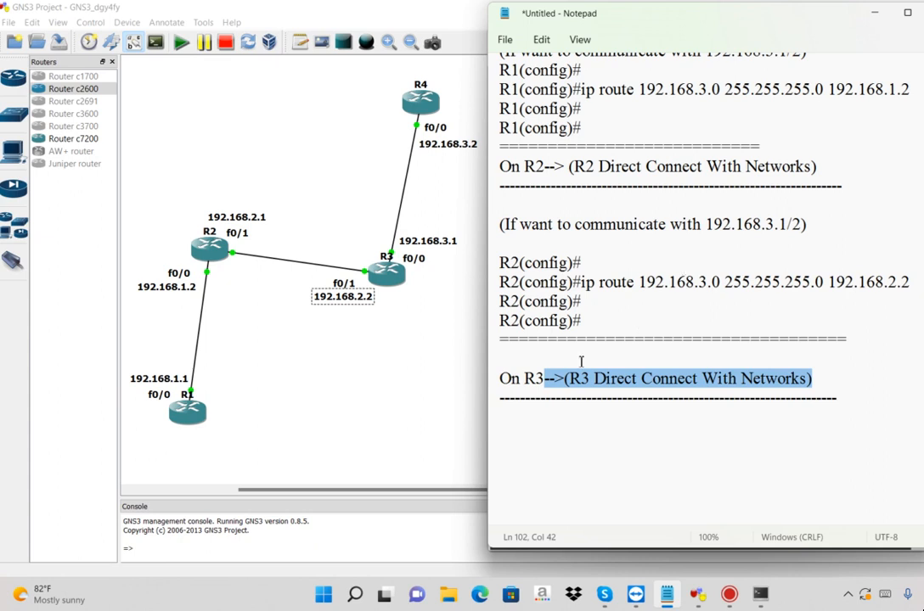
Copy the "(If want to communicate with 192.168.3.1/2)" note below the R3 heading and change the copy's address to 192.168.1.1/2
click(516, 414)
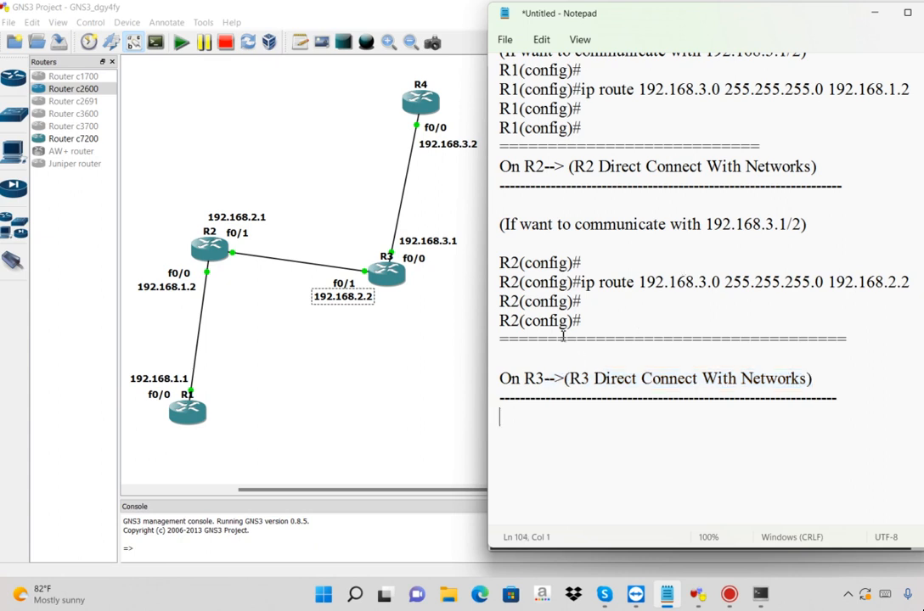
triple_click(501, 225)
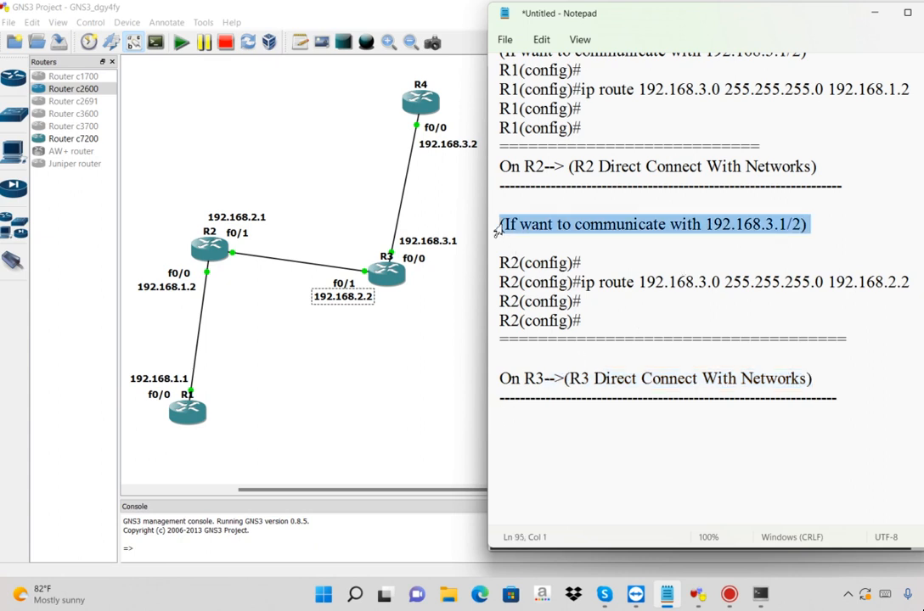
click(510, 419)
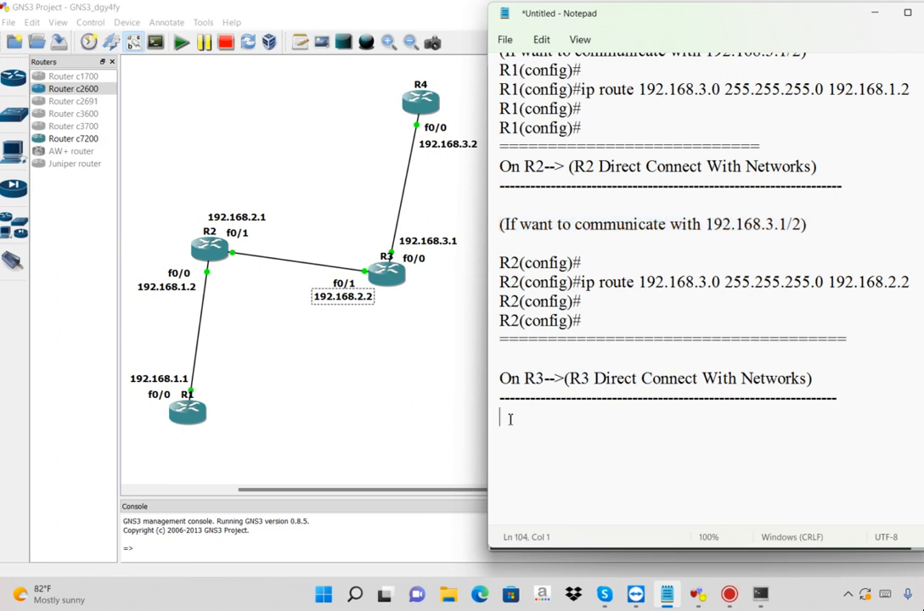
key(ctrl+v)
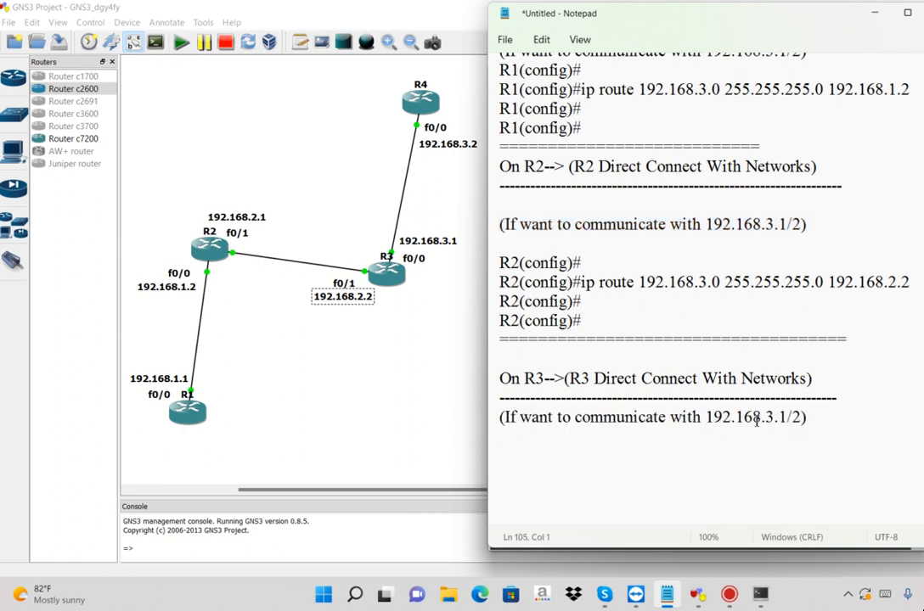
drag(764, 419, 737, 417)
text(1)
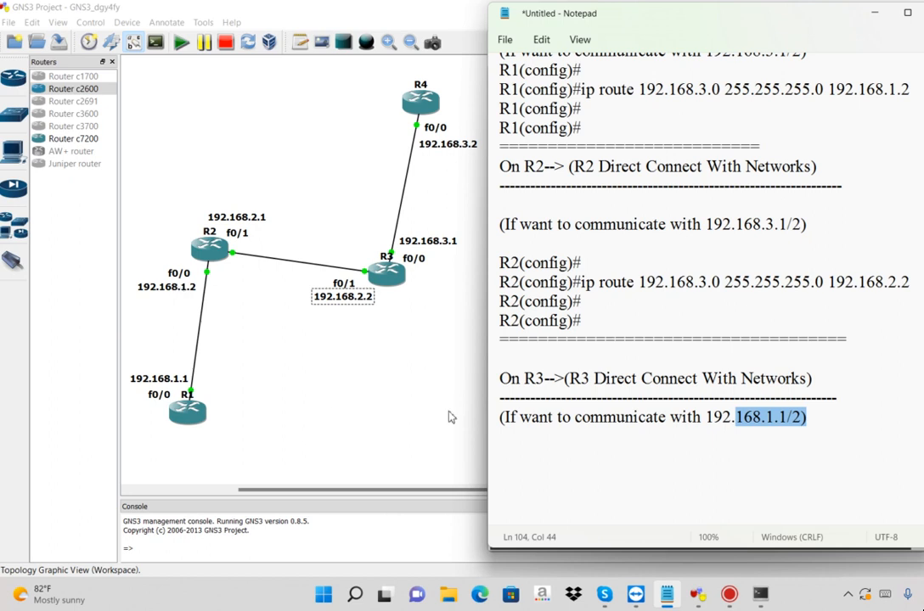
Below the R3 note, write the start of the route command: ip route 192.168.1.0 255.255.255.0
click(589, 451)
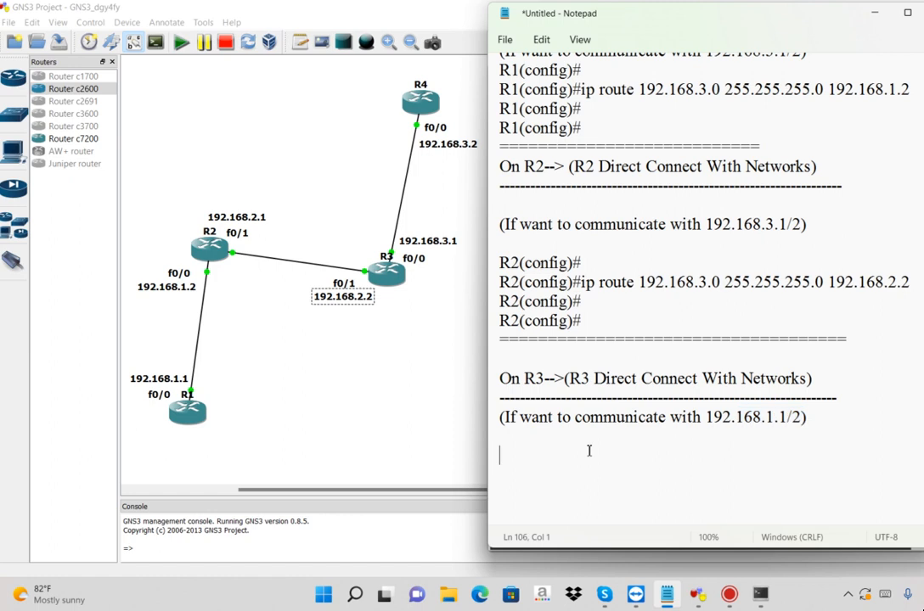
text(ip route)
text(192)
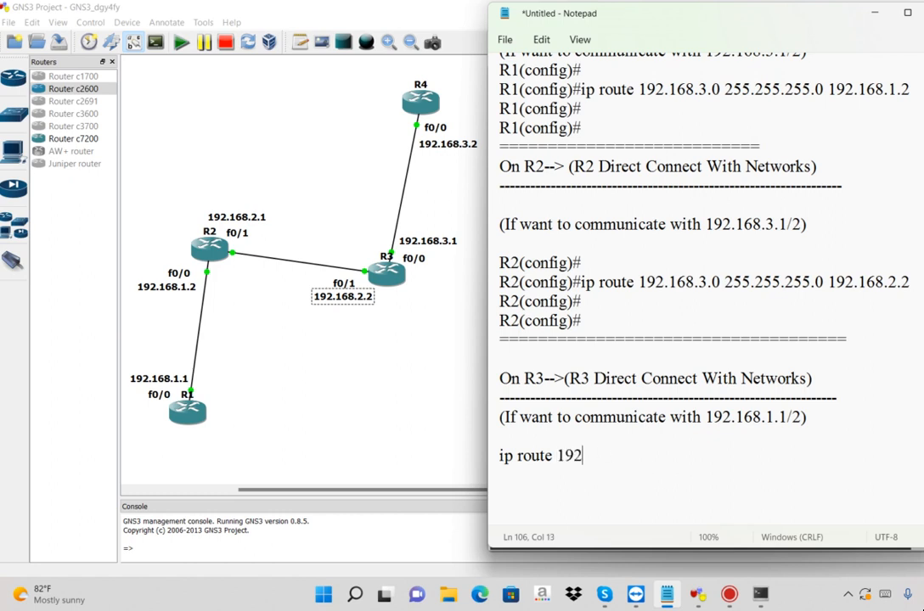
text(.168.1.0 255.)
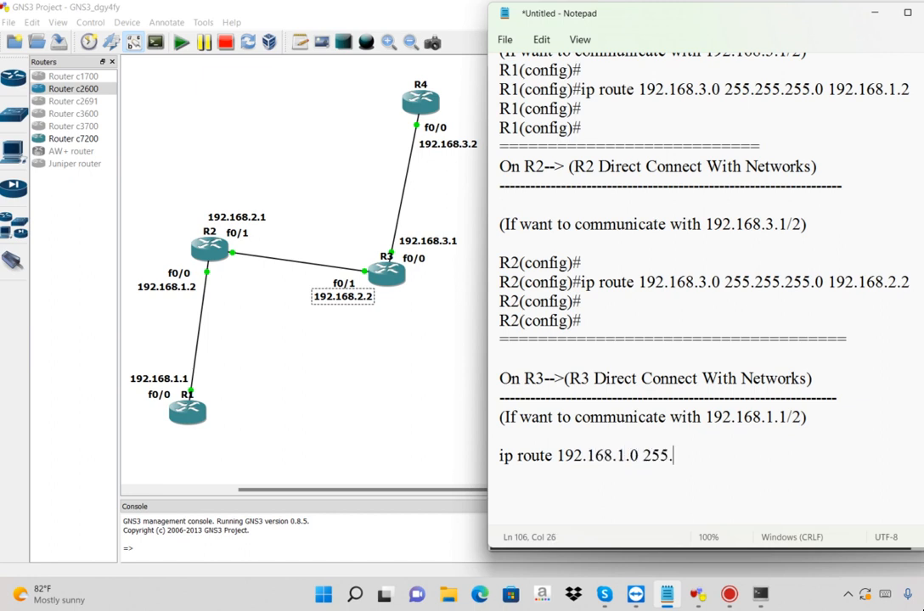
text(255.255.0)
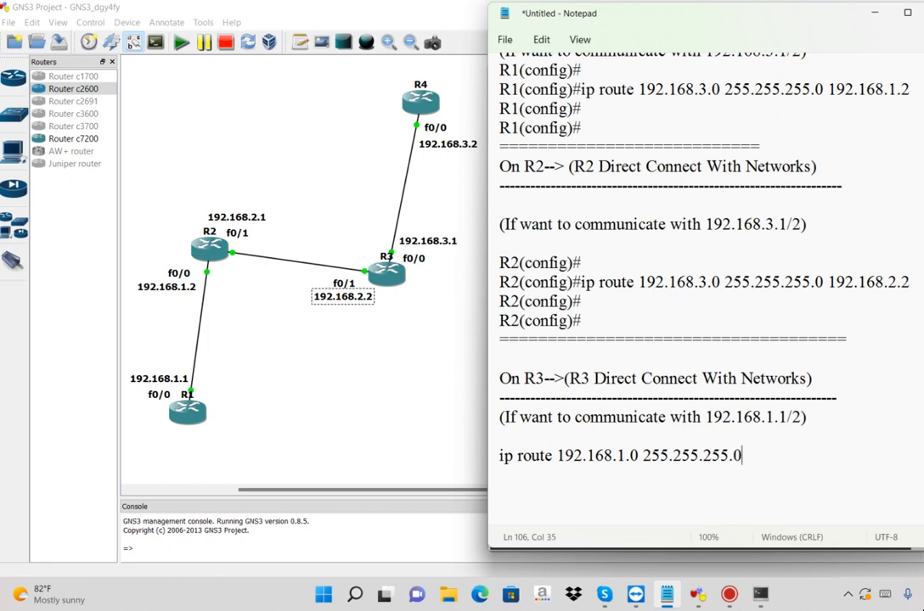
Check the R1 and R2 interface addresses in the GNS3 topology and append next hop 192.168.2.1 to the R3 route command in Notepad
click(380, 361)
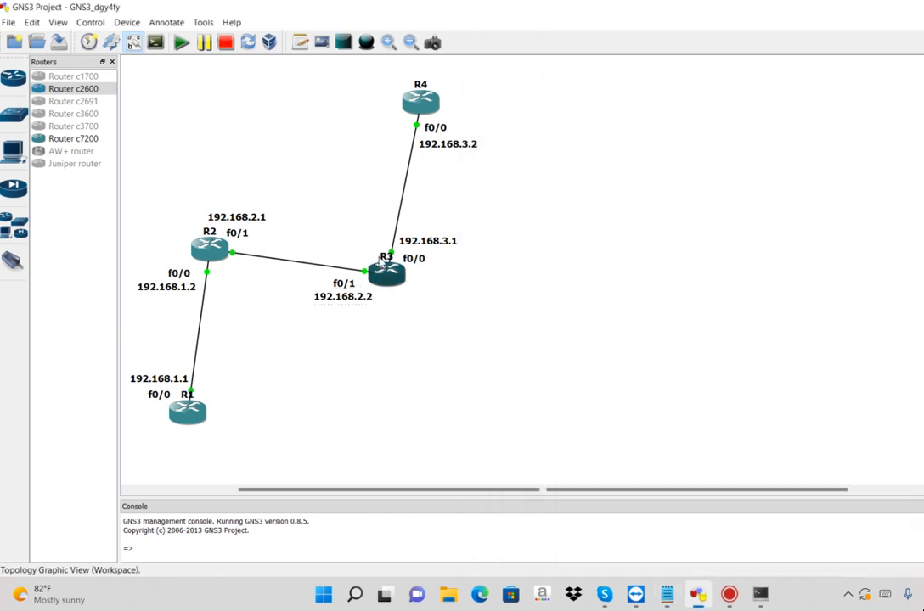
click(166, 288)
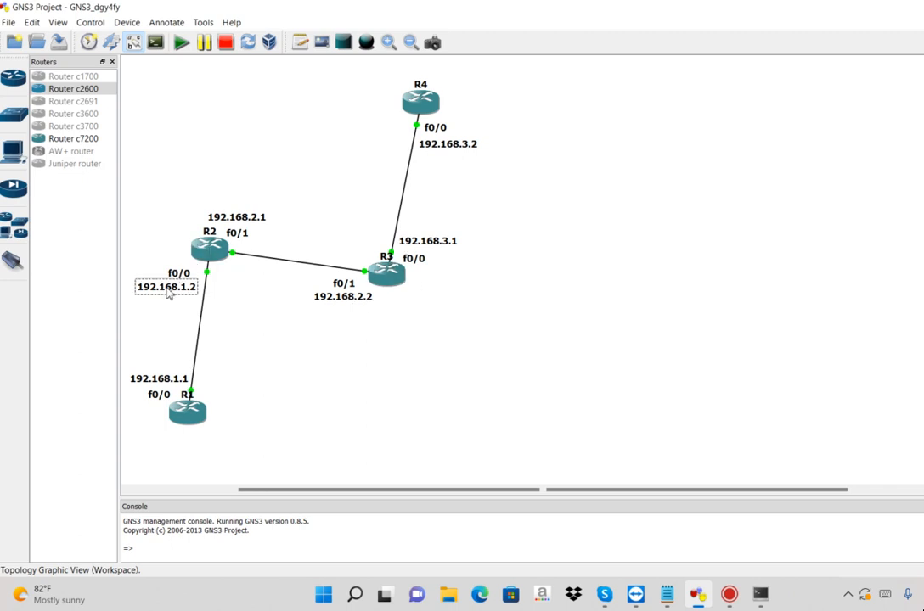
click(159, 380)
click(243, 218)
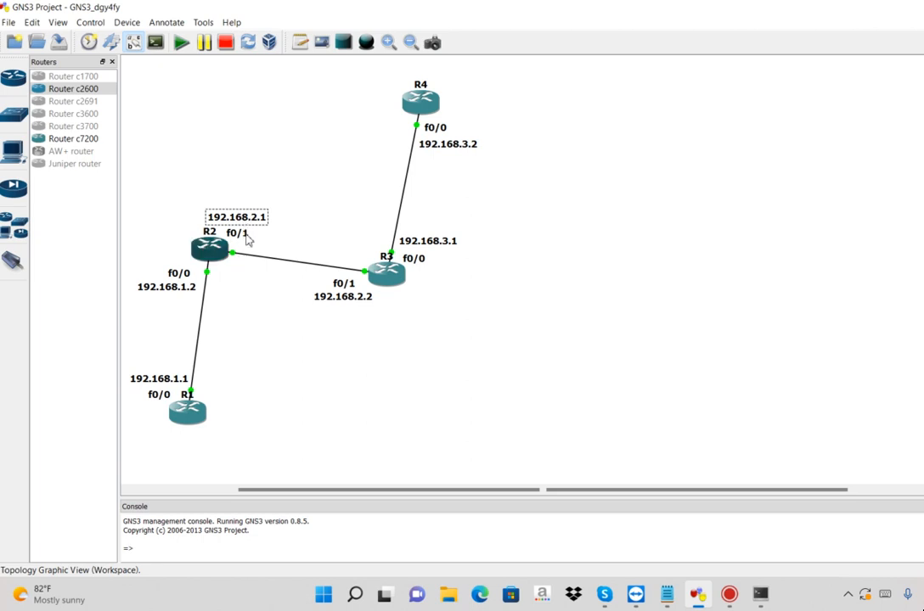
click(666, 594)
text(192.168.2.1)
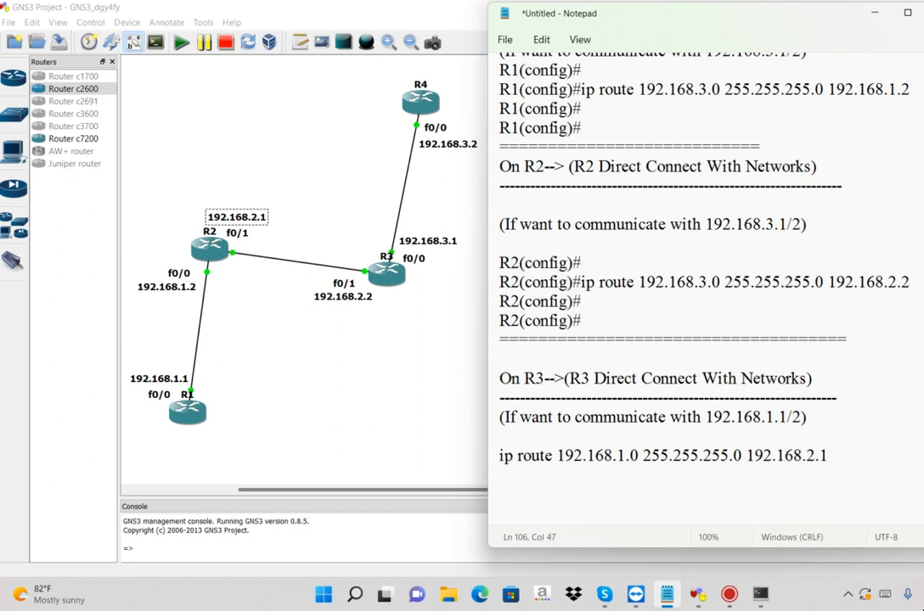
Copy the R3 route command from Notepad into the R3 console and run ip route 192.168.1.0 255.255.255.0 192.168.2.1, followed by two empty lines
key(shift+Home)
key(ctrl+c)
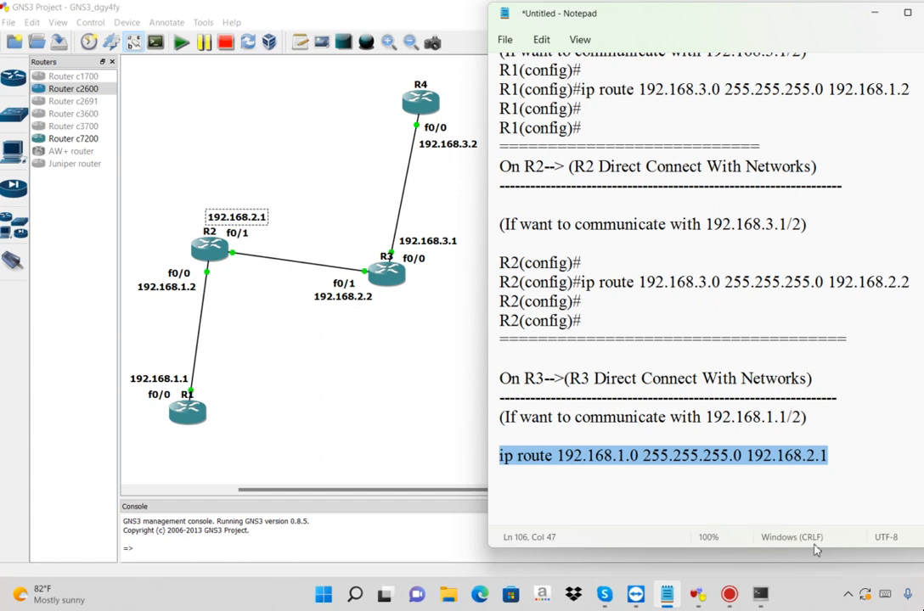
click(760, 595)
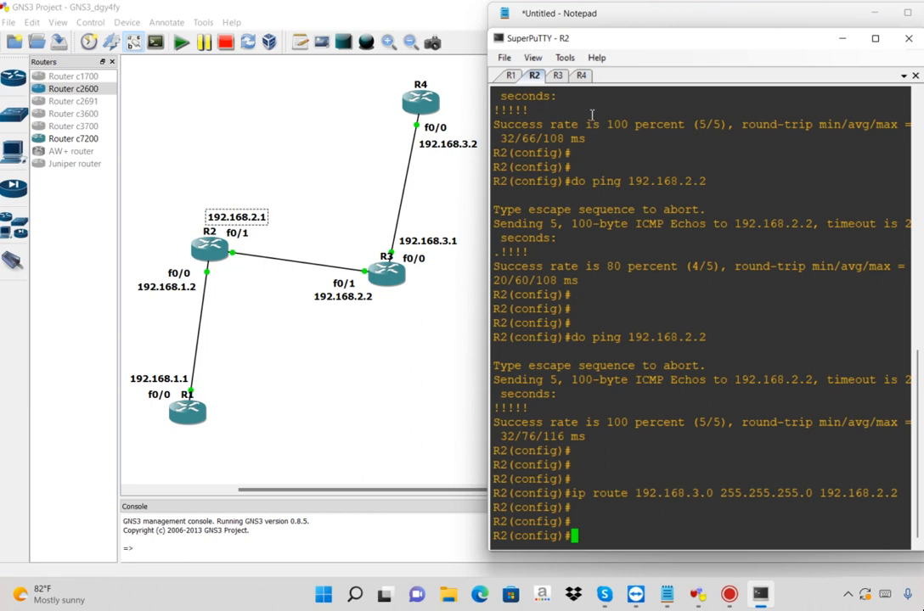
click(557, 74)
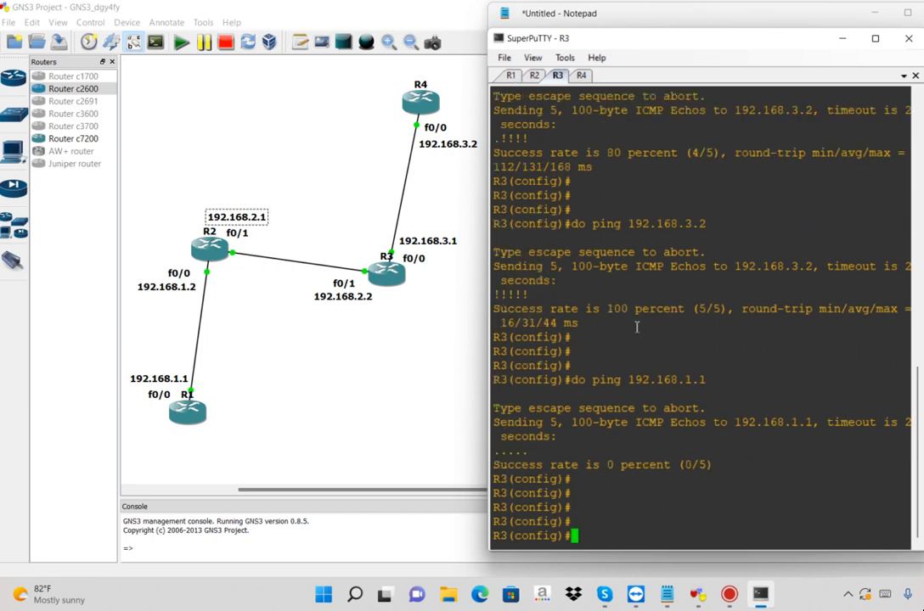
right_click(650, 485)
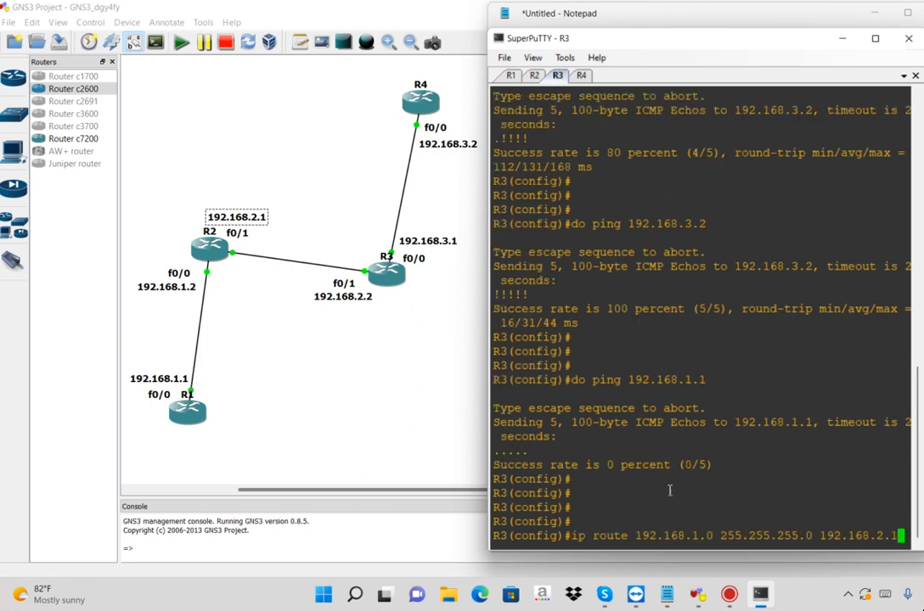
double_click(663, 537)
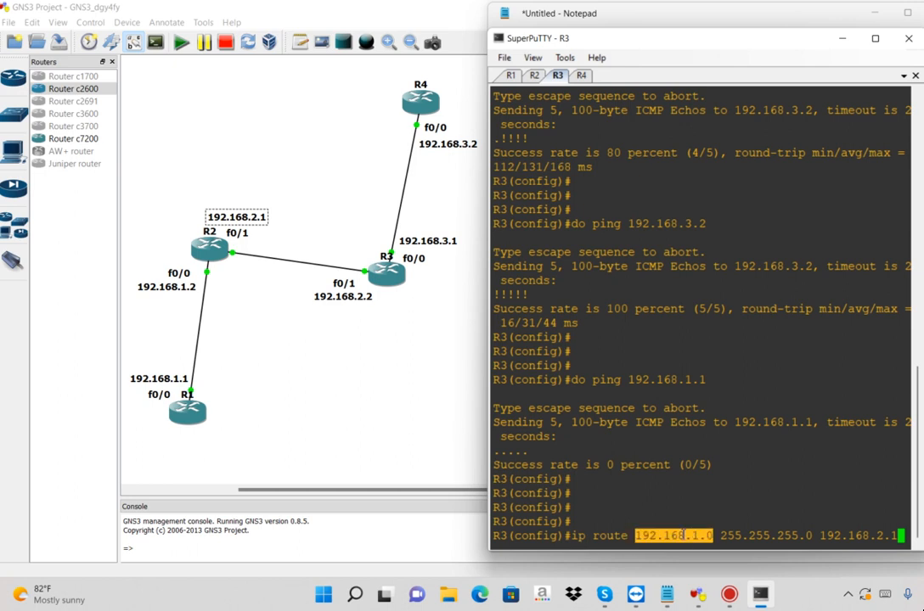
double_click(761, 536)
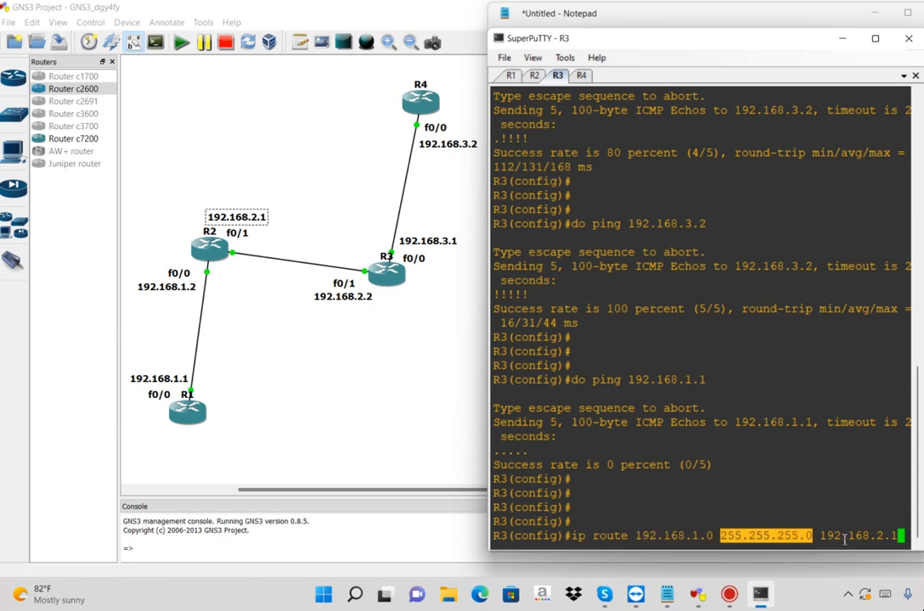
double_click(845, 537)
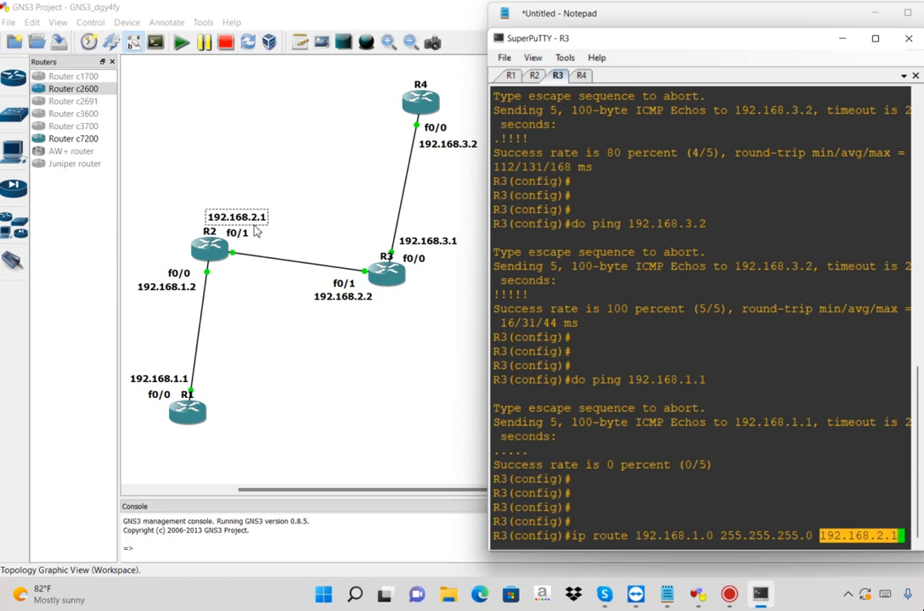
key(Return)
key(Return)
key(Return)
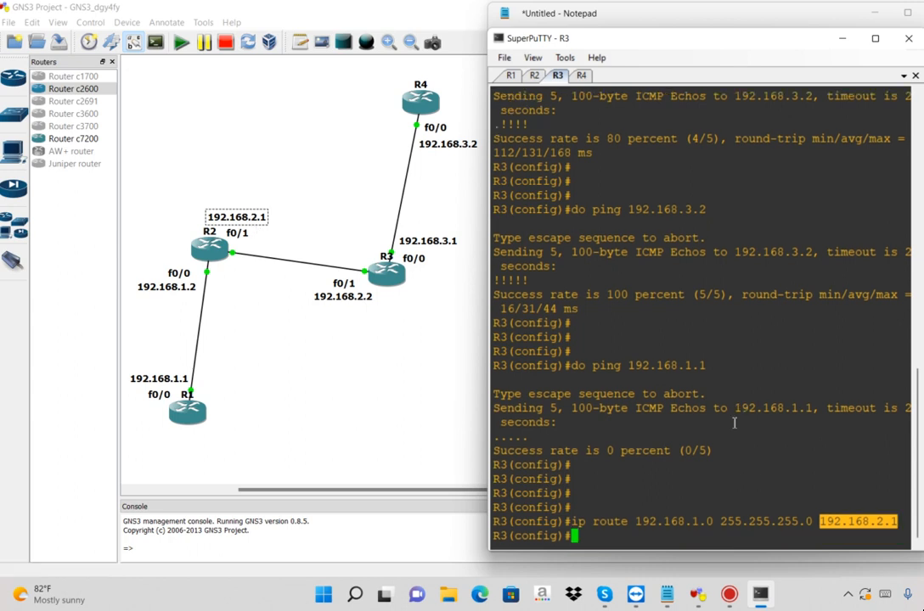
Copy the prompt lines with the ip route command from the R3 console and replace the plain R3 command in Notepad with them
click(582, 76)
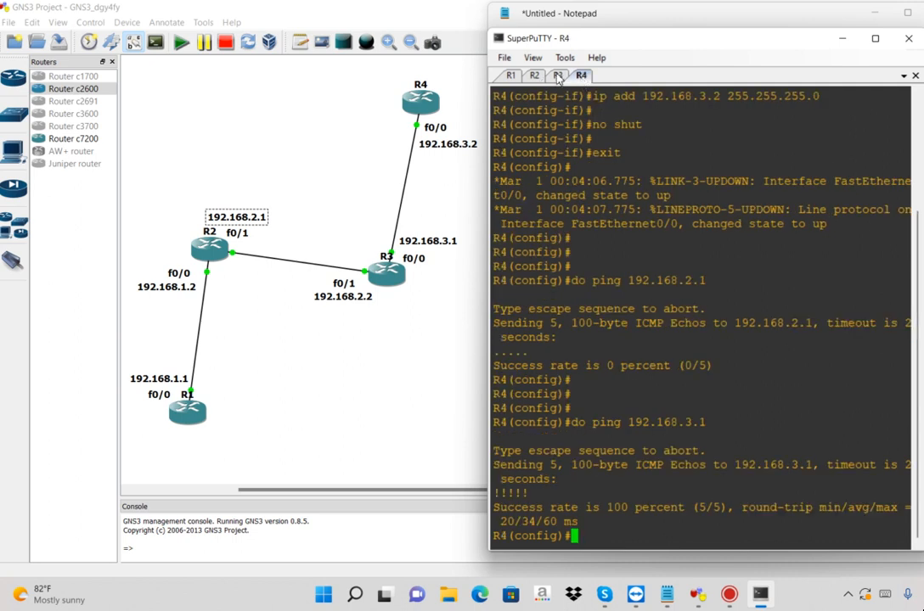
click(557, 75)
drag(574, 466, 689, 524)
key(ctrl+c)
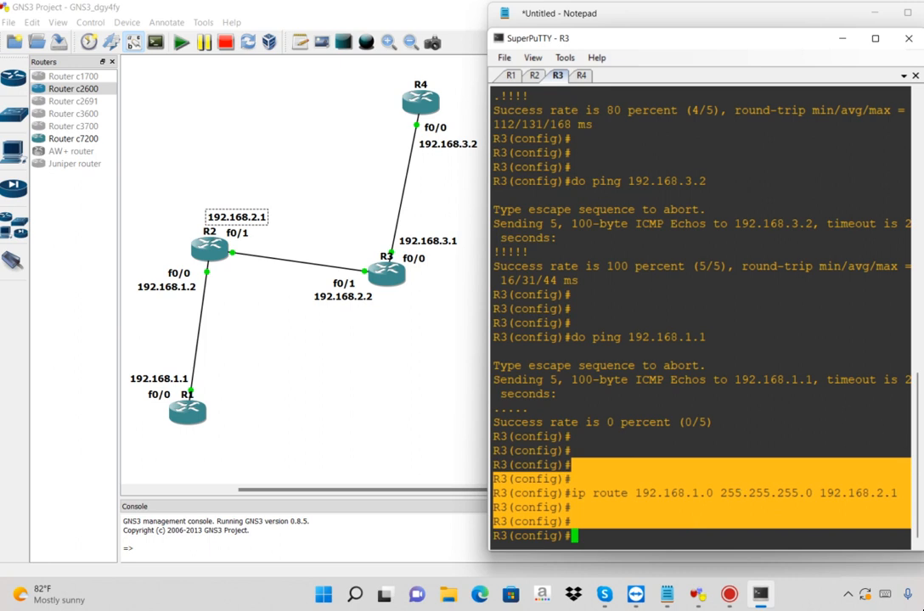
key(alt+Tab)
triple_click(497, 456)
key(ctrl+v)
Add a separator line of equals signs below the R3 commands, followed by the heading "On R4-->" with a dashed line under it
text(==================================)
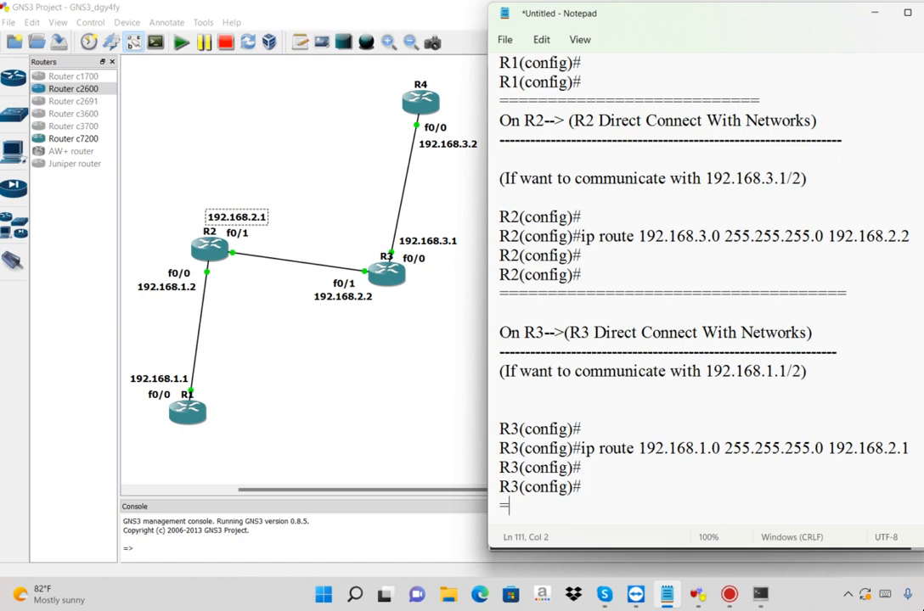
key(Return)
key(Return)
key(Return)
key(Return)
key(Return)
key(Return)
key(Return)
key(Return)
key(Return)
key(Return)
key(Return)
key(Return)
key(Return)
key(Return)
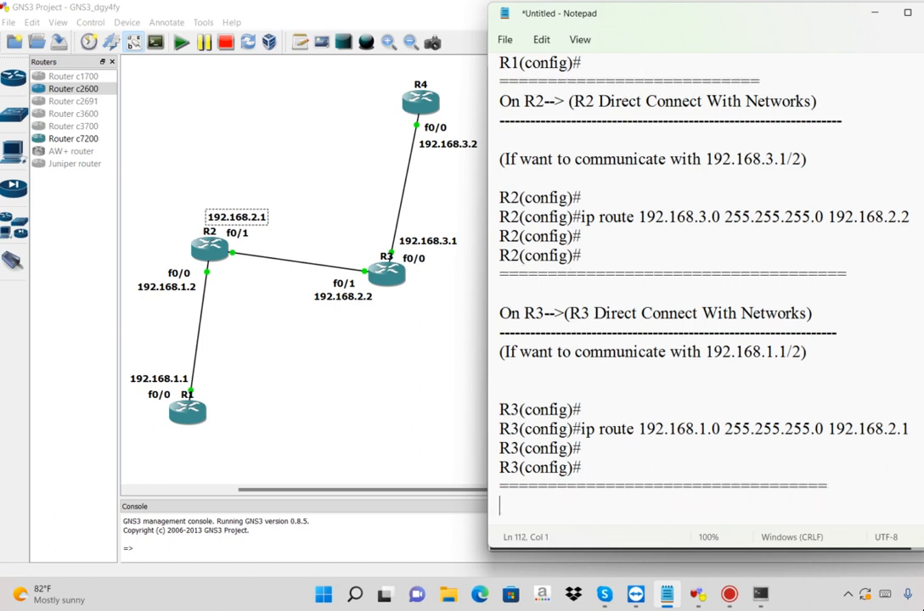
click(545, 249)
text(On R)
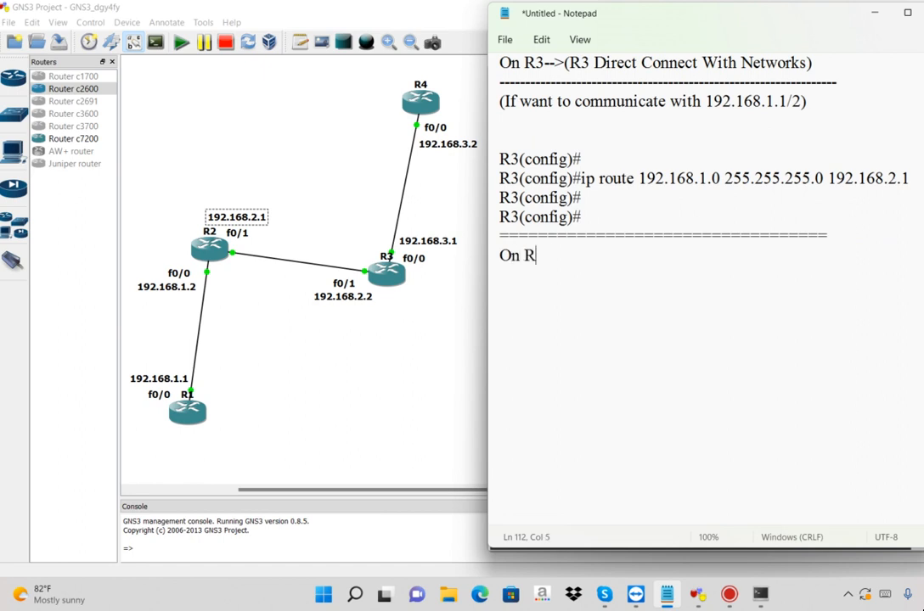
text(4-->)
key(Return)
text(===)
key(BackSpace)
key(BackSpace)
key(BackSpace)
text(---------------------------------------)
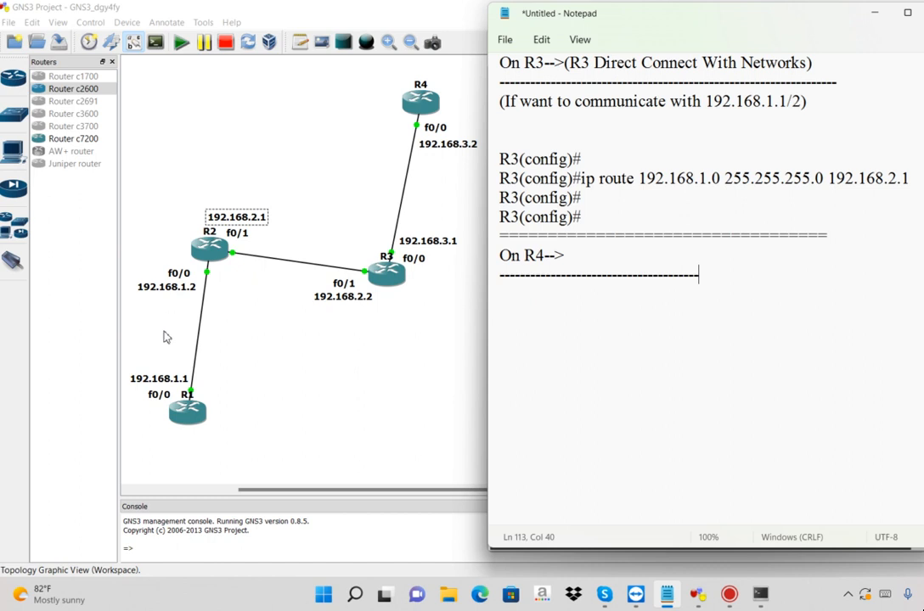
key(Return)
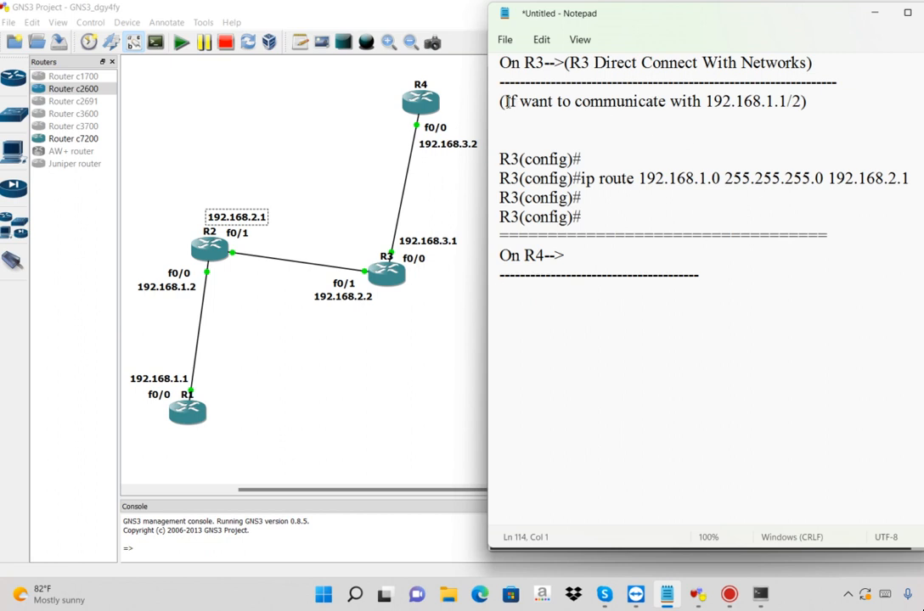
Copy the "(If want to communicate with 192.168.1.1/2)" note from the R3 section to the line below the R4 heading
click(497, 108)
key(ctrl+c)
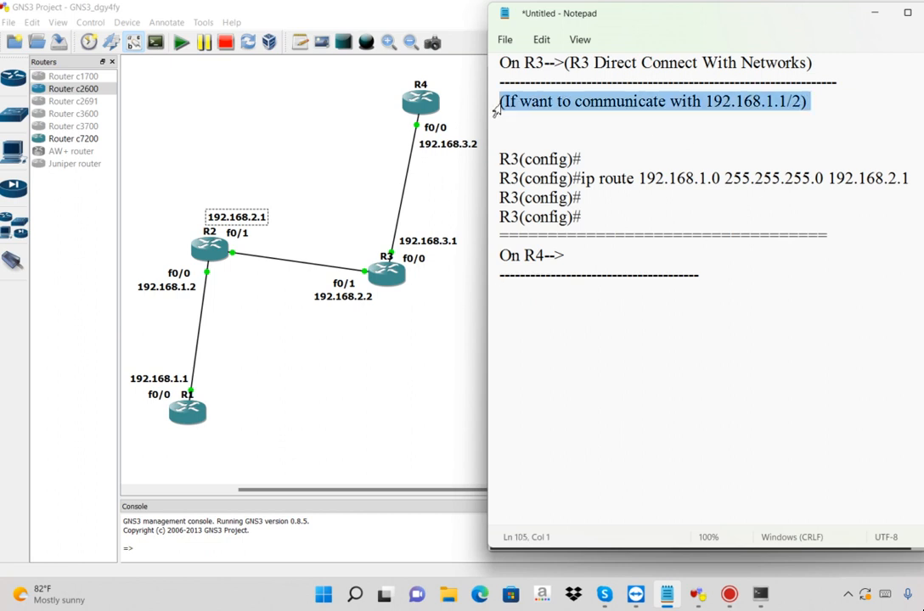
click(516, 287)
key(ctrl+v)
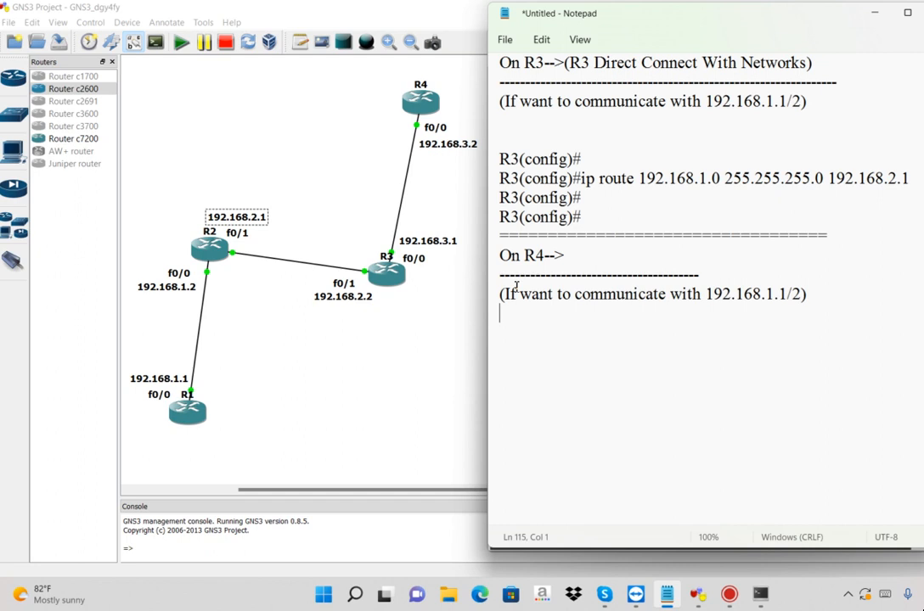
drag(805, 295, 693, 295)
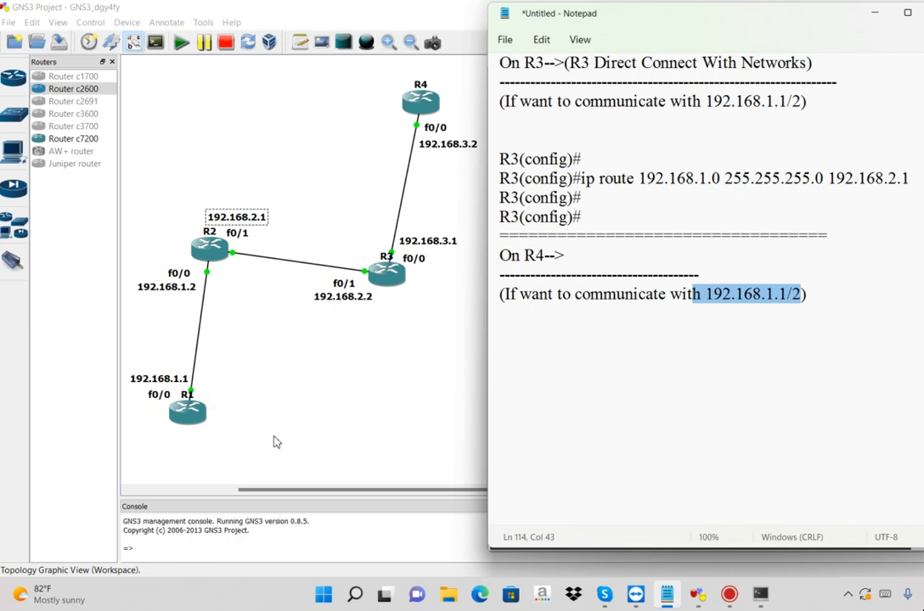
Start the R4 route command below the R4 note in Notepad with "ip route 192.168.1.0 255.255.255.0"
click(593, 326)
text(ip route)
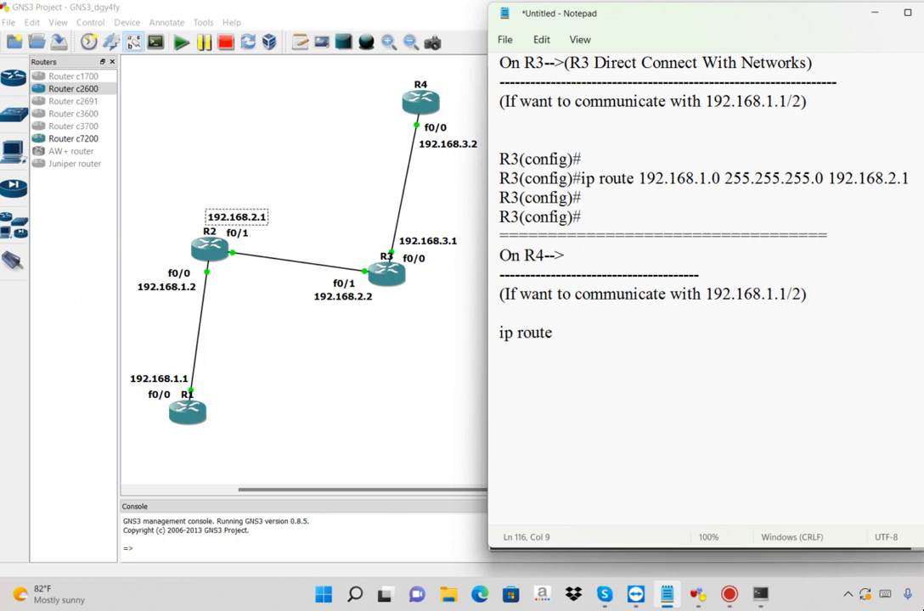
text( 192.168.1.0)
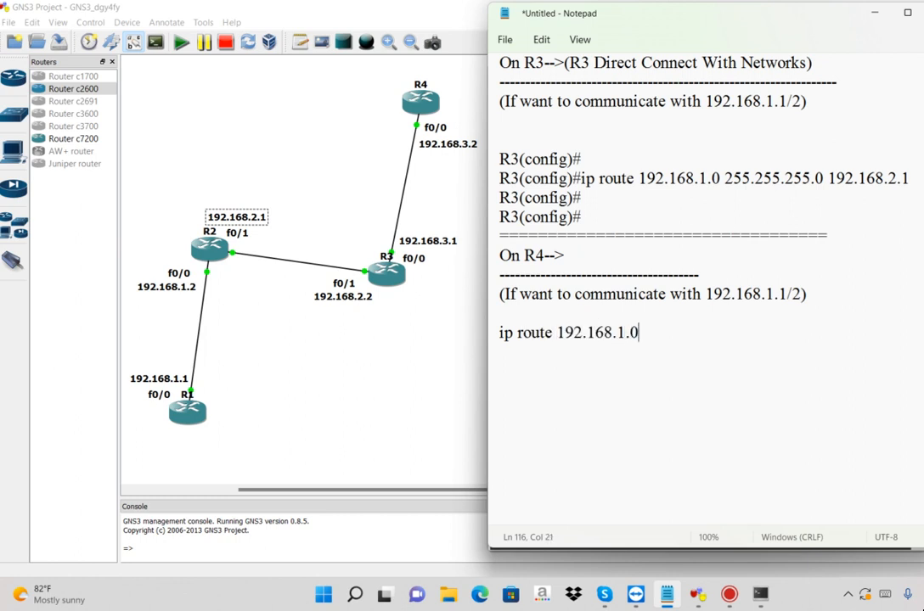
text( 255.255.255.0)
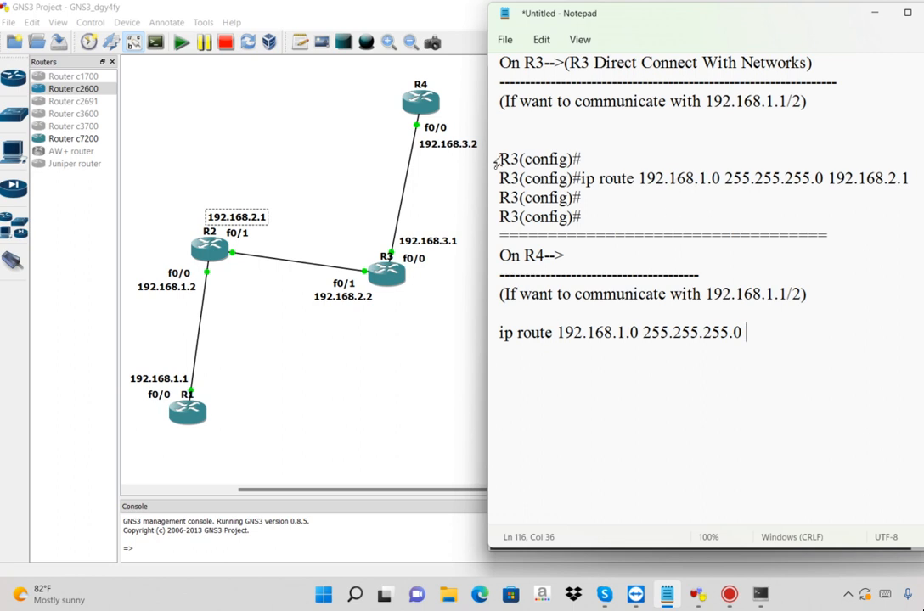
Examine the interface addresses along the path between R4 and R1 in the GNS3 topology to identify R4's next hop
click(447, 149)
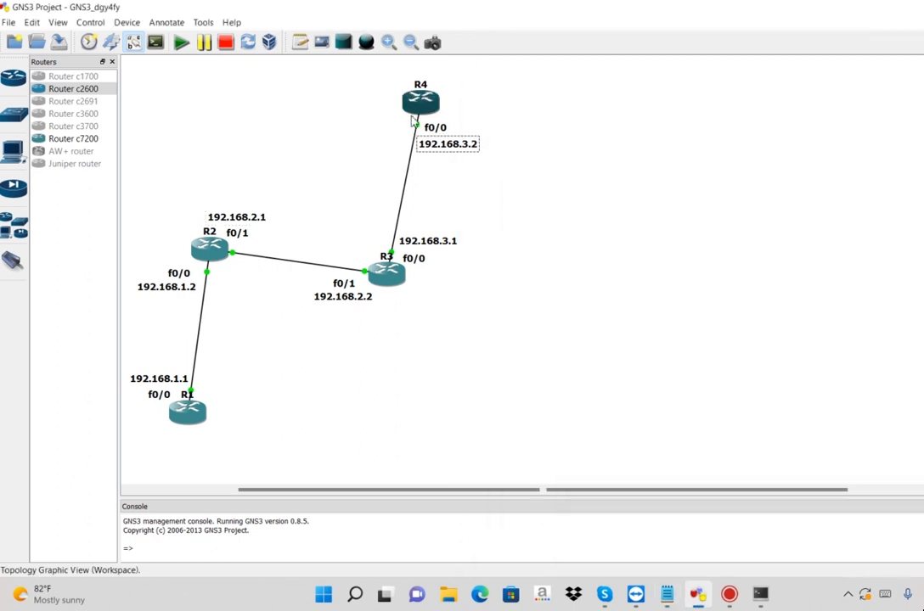
click(490, 200)
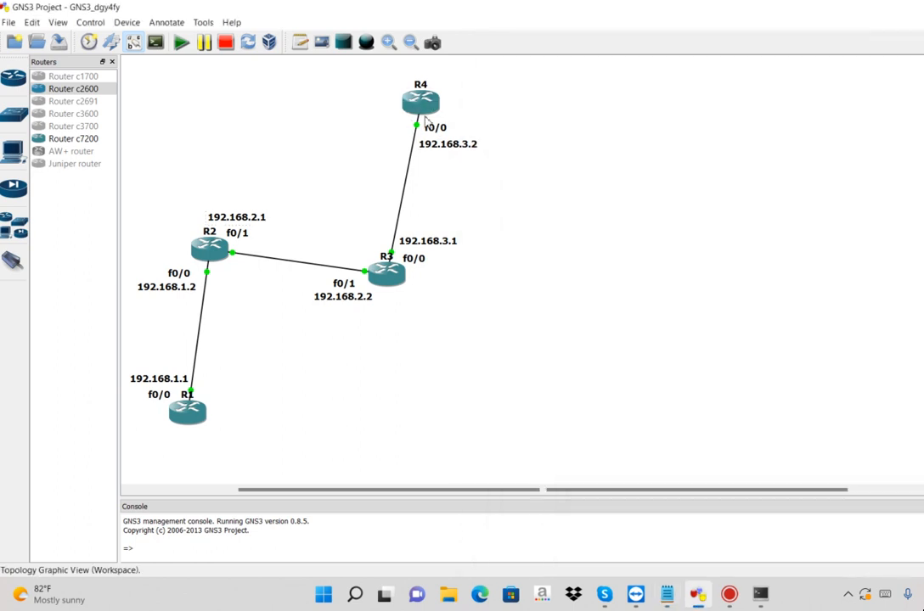
click(348, 299)
click(251, 221)
click(185, 290)
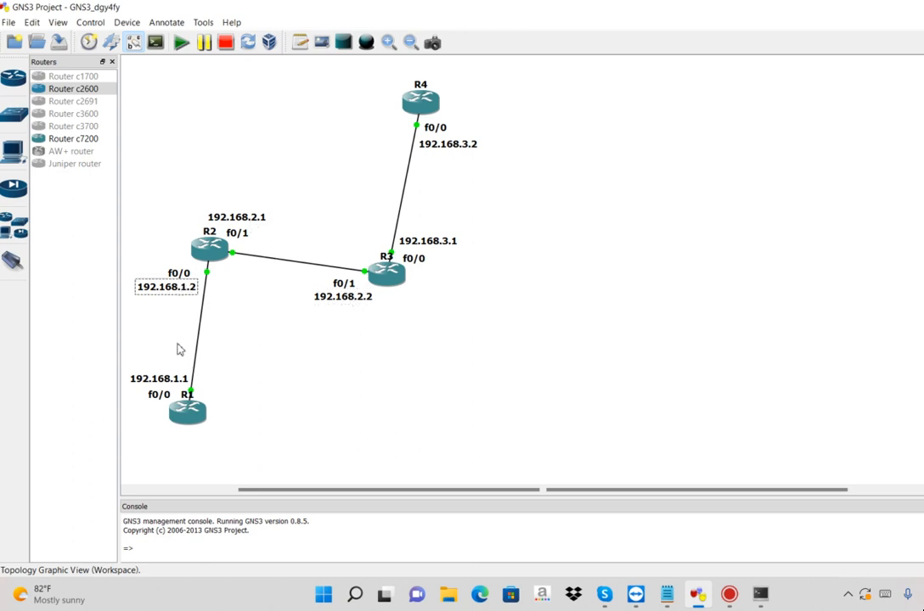
click(174, 378)
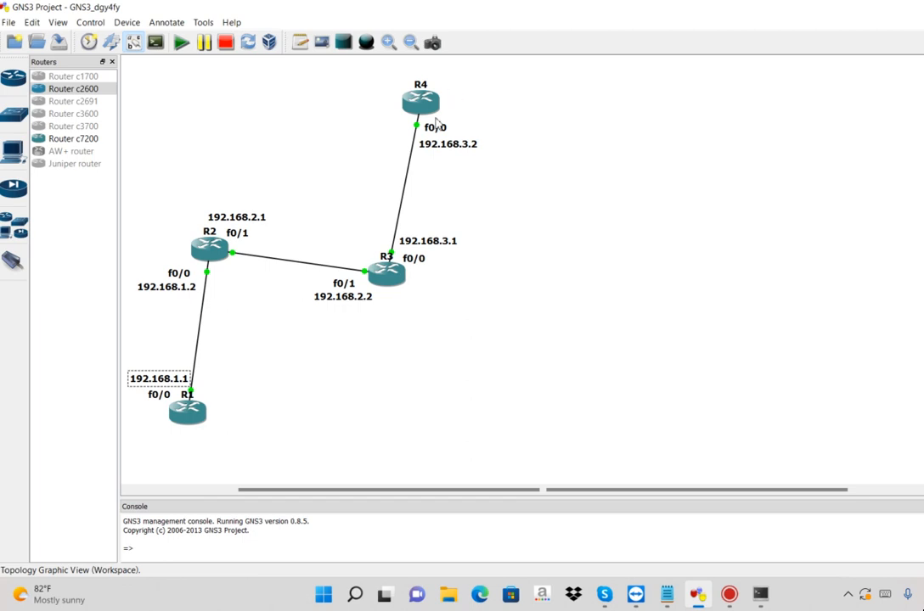
click(445, 243)
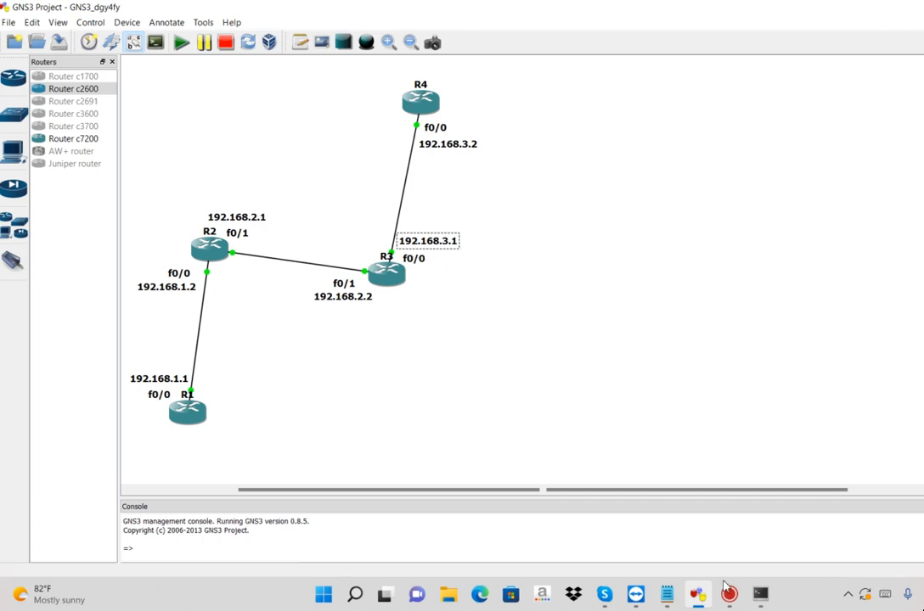
Return to Notepad and complete the R4 route command with the next-hop address 192.168.3.1
click(668, 595)
text(192)
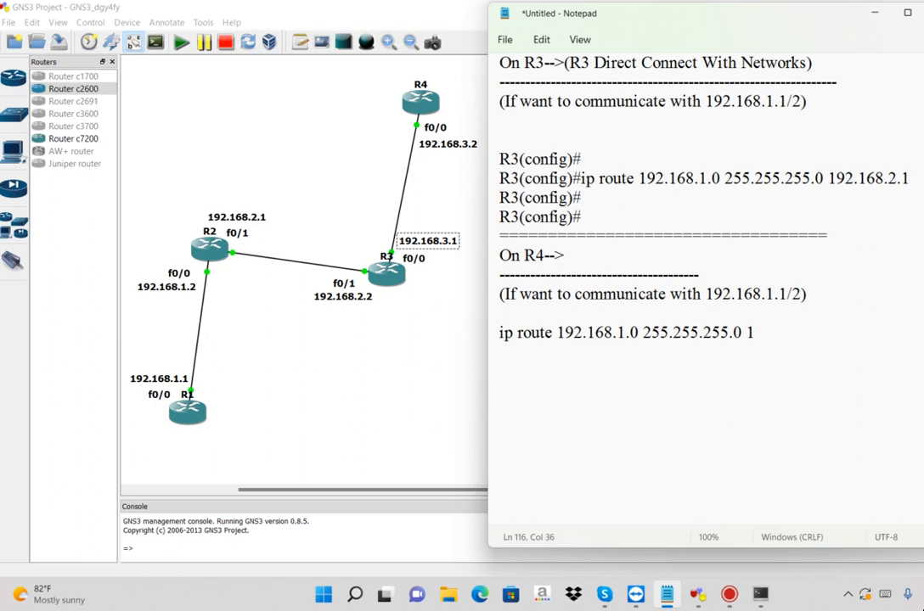
text(.168.2.1)
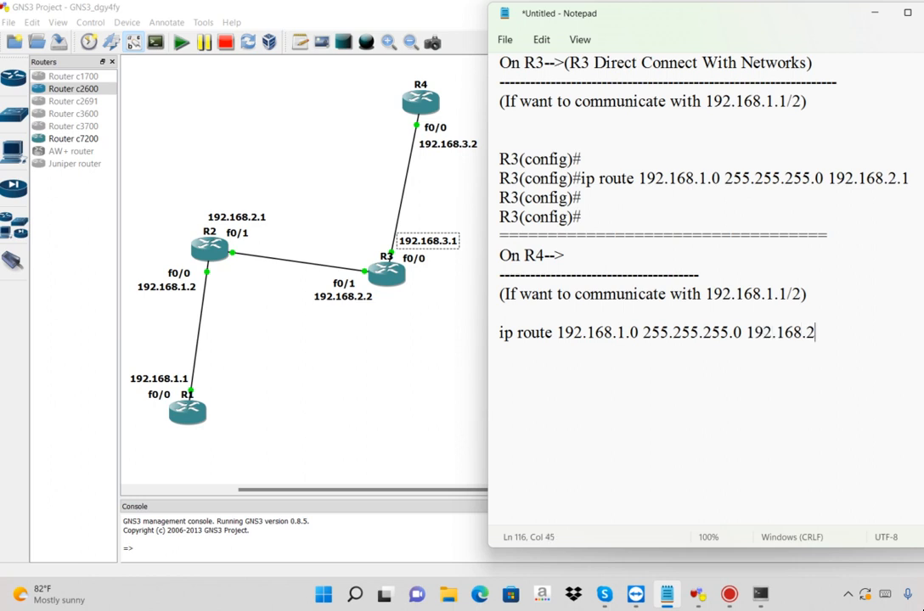
key(BackSpace)
key(BackSpace)
key(BackSpace)
text(3.1)
Copy the R4 route command from Notepad into the R4 console, below a few empty prompt lines
key(shift+Home)
key(ctrl+c)
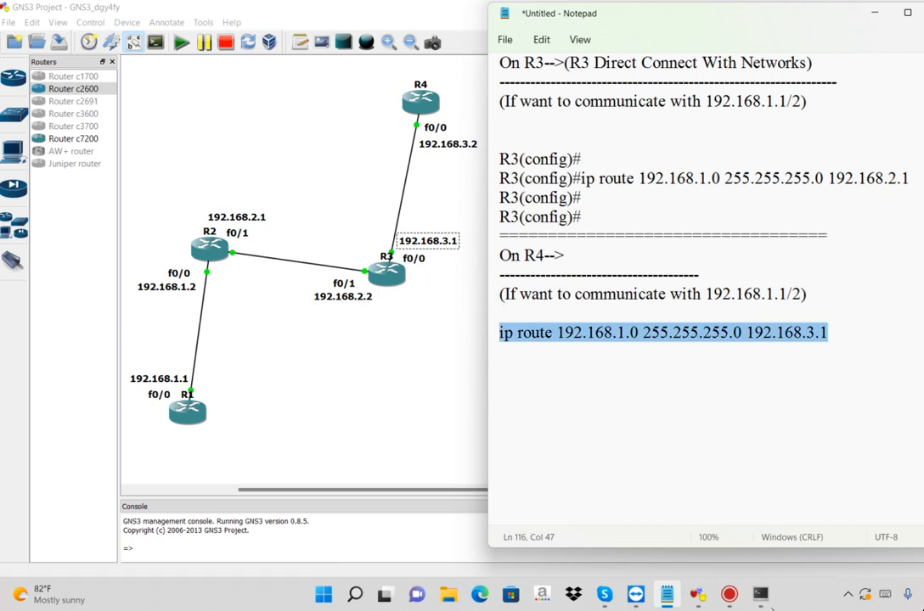
click(762, 597)
click(582, 75)
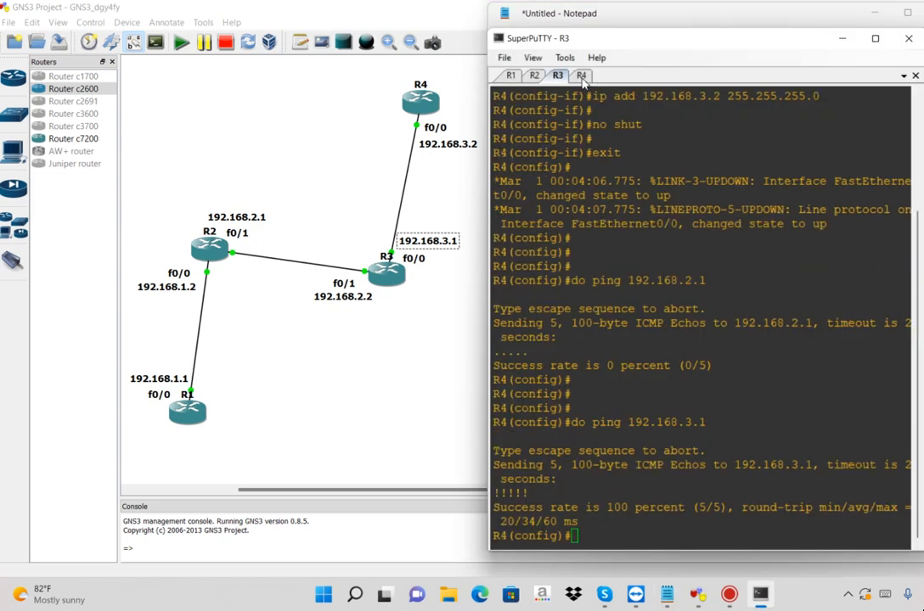
key(Return)
key(Return)
key(Return)
key(Return)
right_click(673, 451)
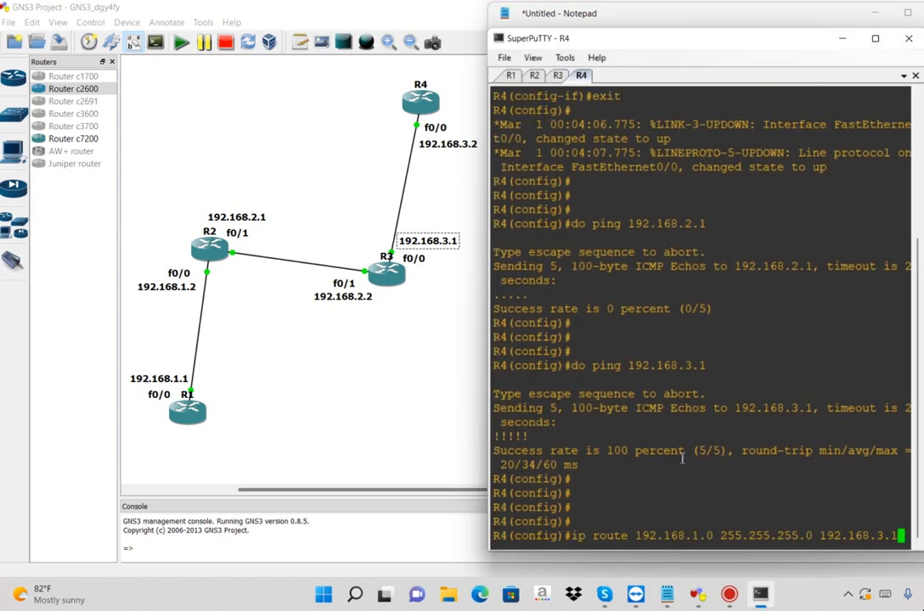
Run ip route 192.168.1.0 255.255.255.0 192.168.3.1 on R4, followed by empty lines
double_click(689, 536)
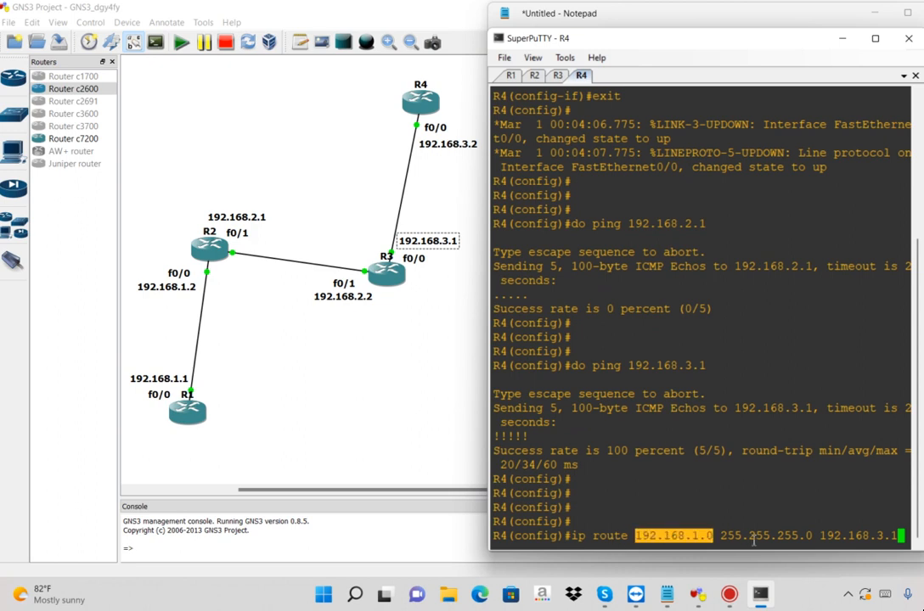
double_click(807, 537)
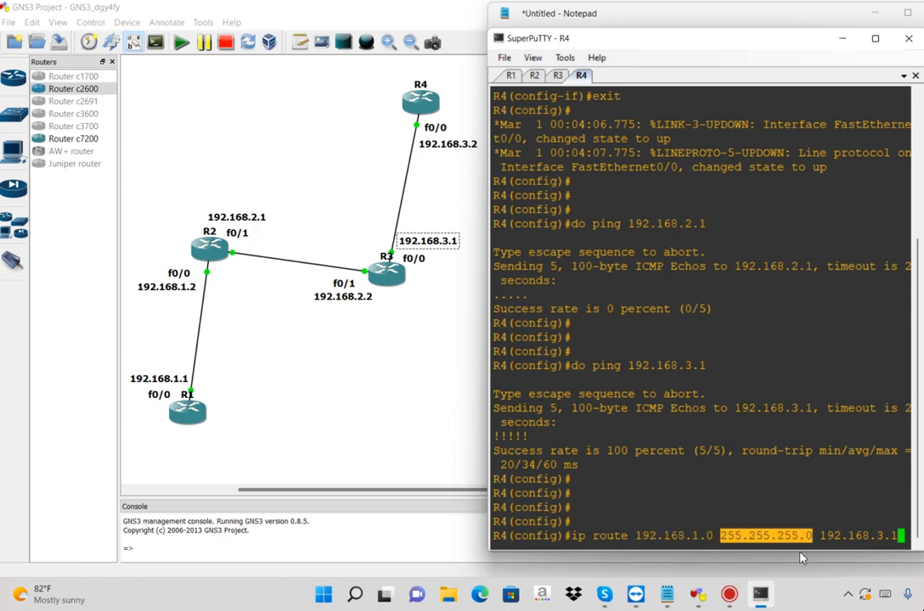
double_click(852, 537)
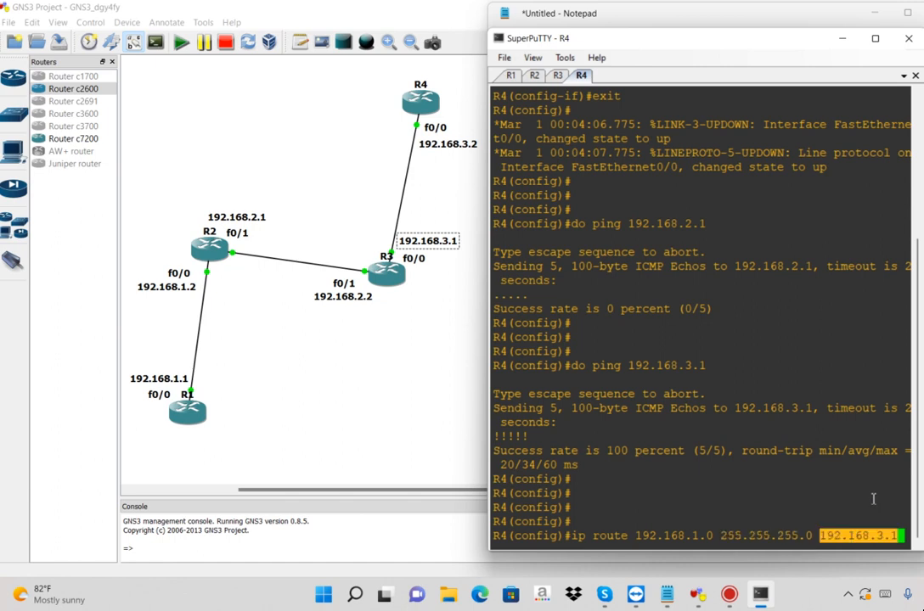
key(Return)
key(Return)
key(Return)
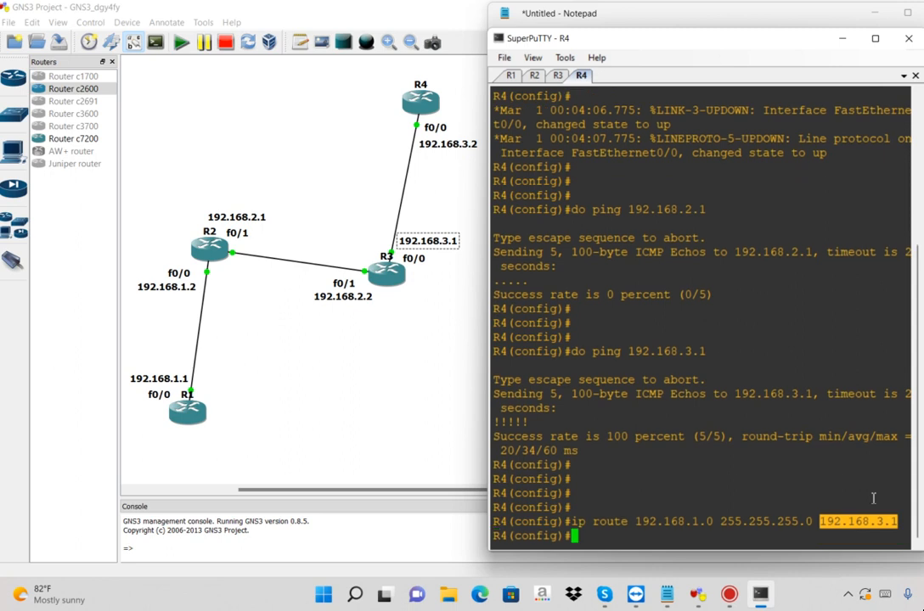
Copy the prompt lines with the ip route command from the R4 console and replace the plain R4 command in Notepad with them
click(670, 480)
double_click(670, 479)
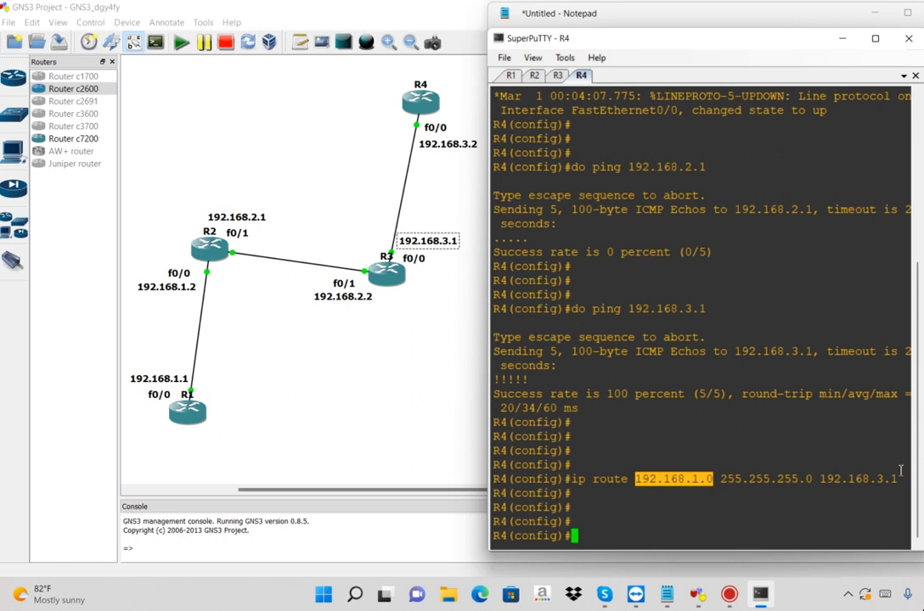
drag(694, 456, 756, 506)
key(ctrl+c)
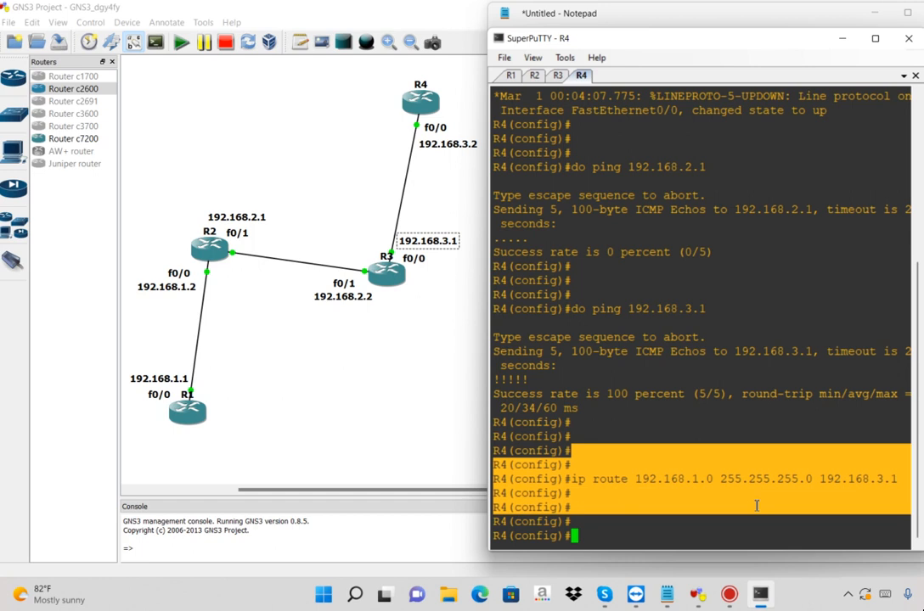
key(alt+Tab)
click(594, 363)
click(551, 349)
triple_click(502, 337)
key(ctrl+v)
Add a dashed line below the R4 commands and insert three blank lines above it
text(-)
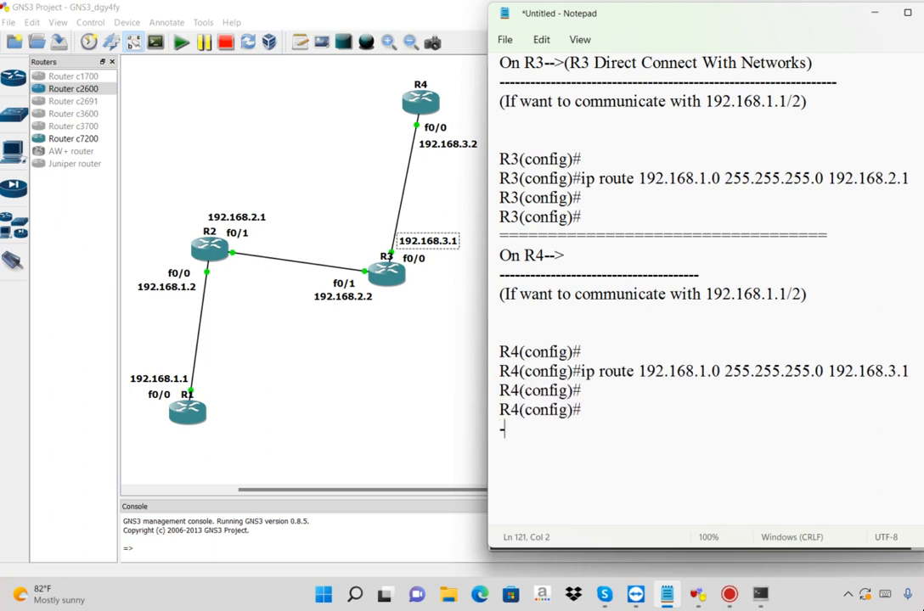
text(-----------------------------------------------)
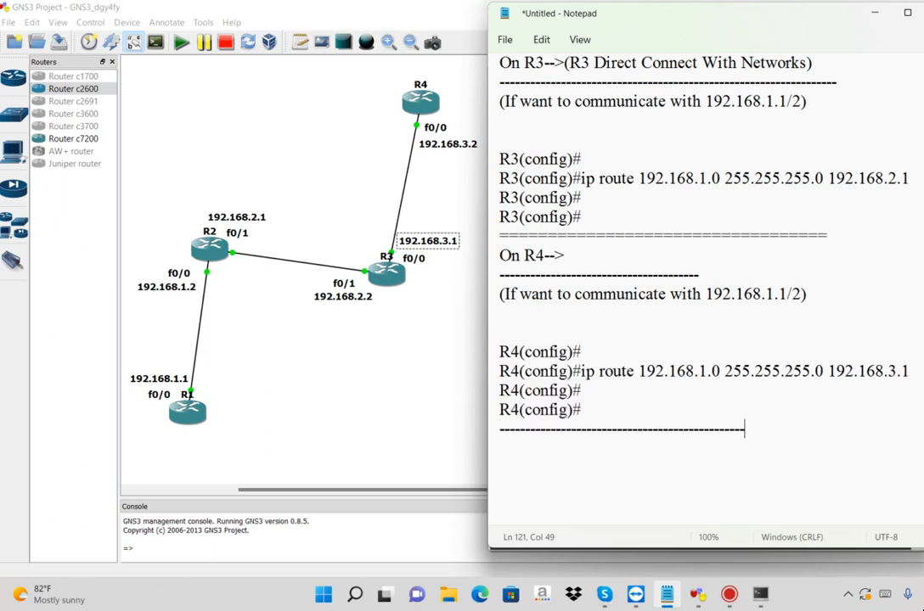
key(Up)
key(Return)
key(Return)
key(Return)
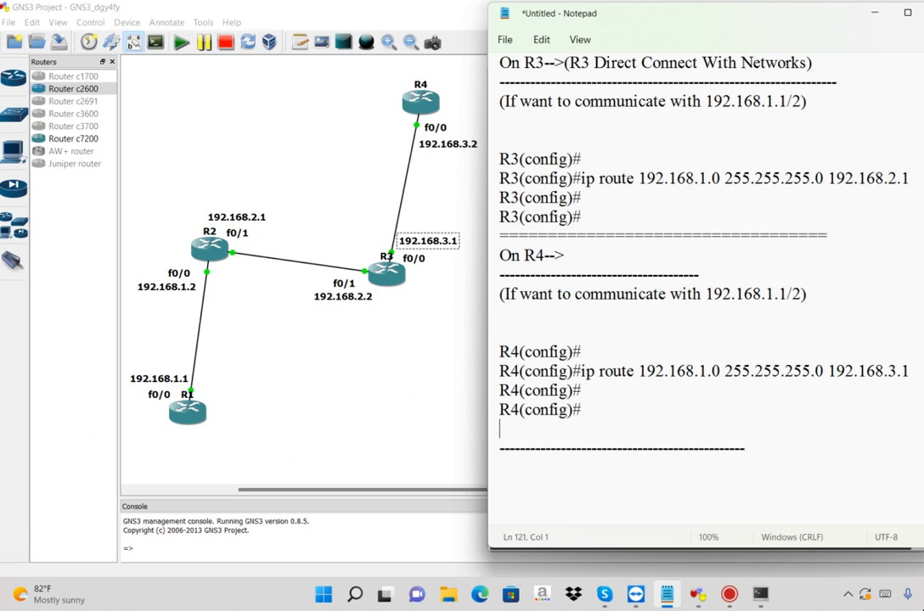
Copy the "(If want to communicate with 192.168.1.1/2)" note above the dashed line and change its address to 192.168.2.1/2
click(493, 298)
key(ctrl+c)
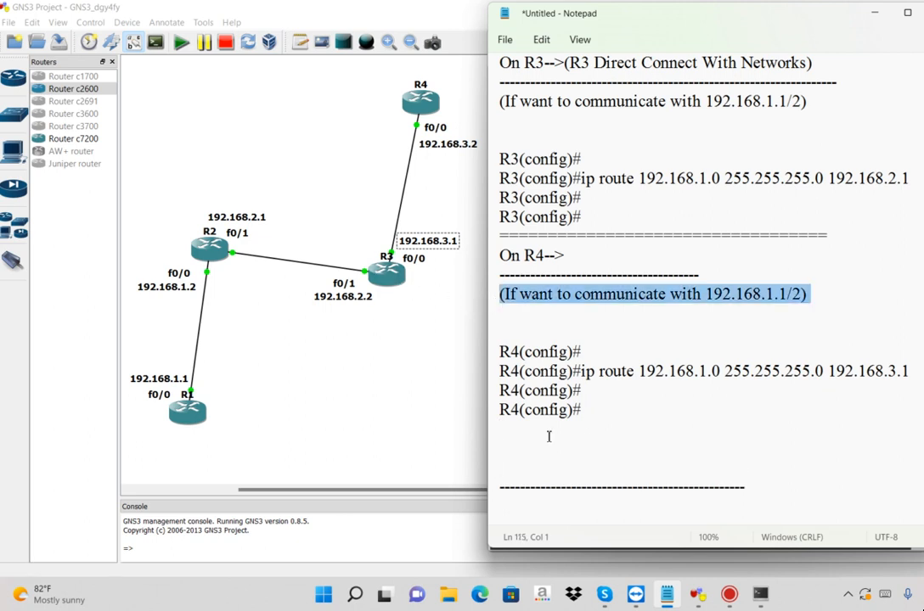
click(534, 459)
key(ctrl+v)
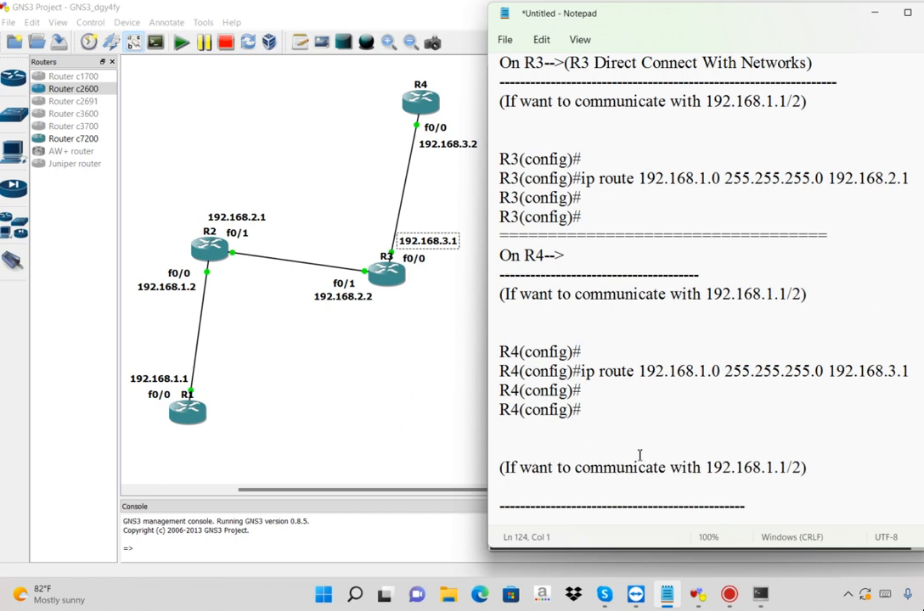
click(768, 468)
key(shift+Right)
text(2)
drag(804, 468, 729, 469)
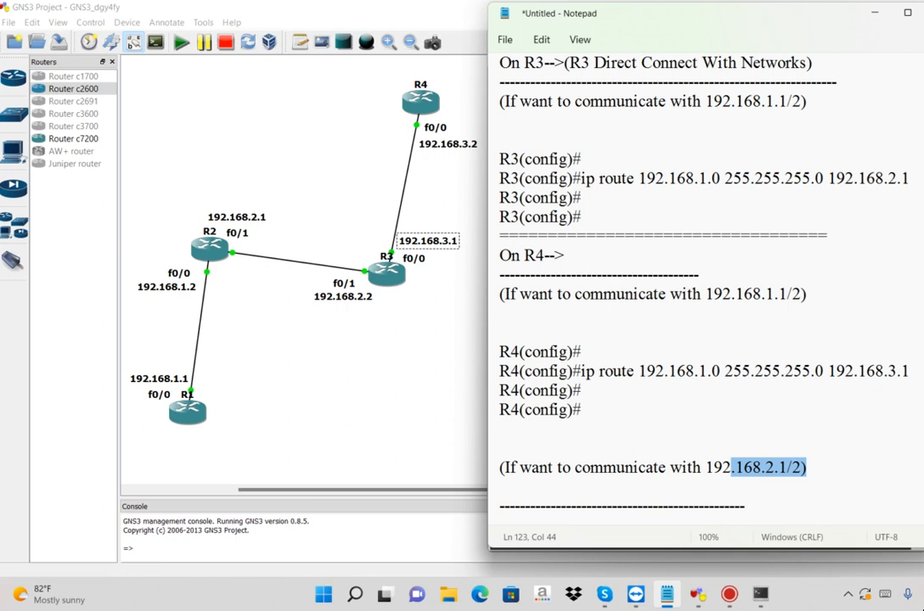
Add the command ip route 192.168.2.0 255.255.255.0 192.168.3.1 below the 192.168.2.1/2 note
scroll(705, 297, down, 5)
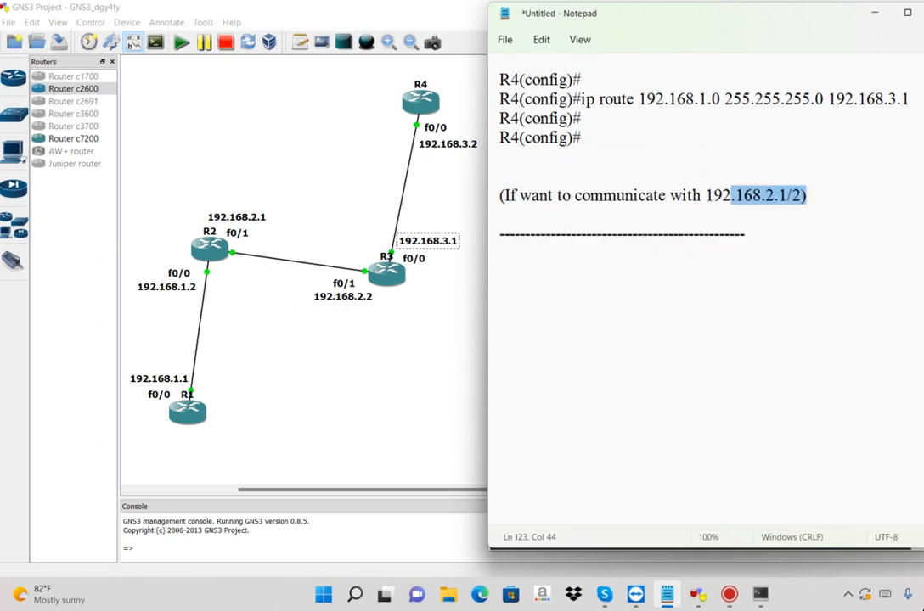
scroll(832, 160, down, 1)
click(829, 150)
key(Return)
key(Return)
key(Return)
key(Return)
text(ip route )
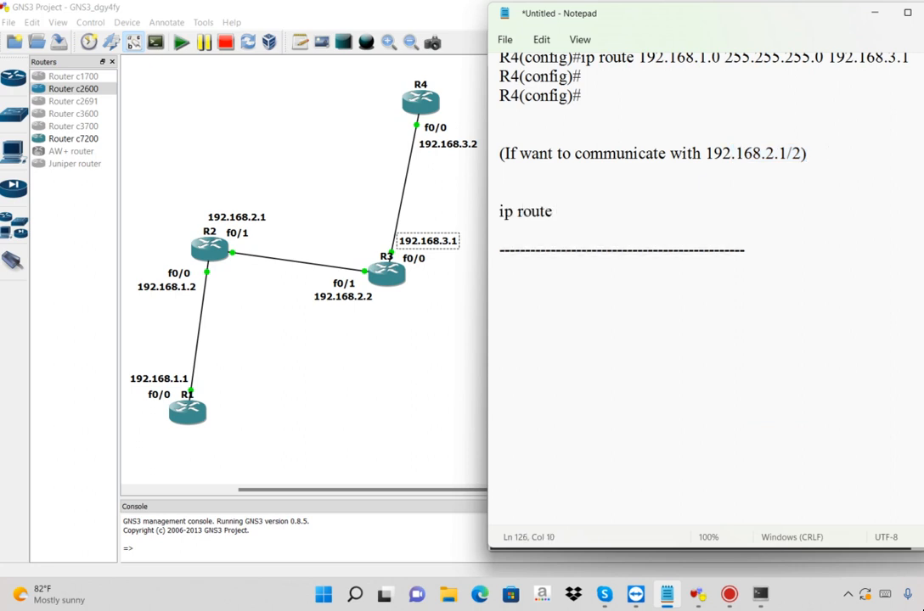
text(192.168.2.)
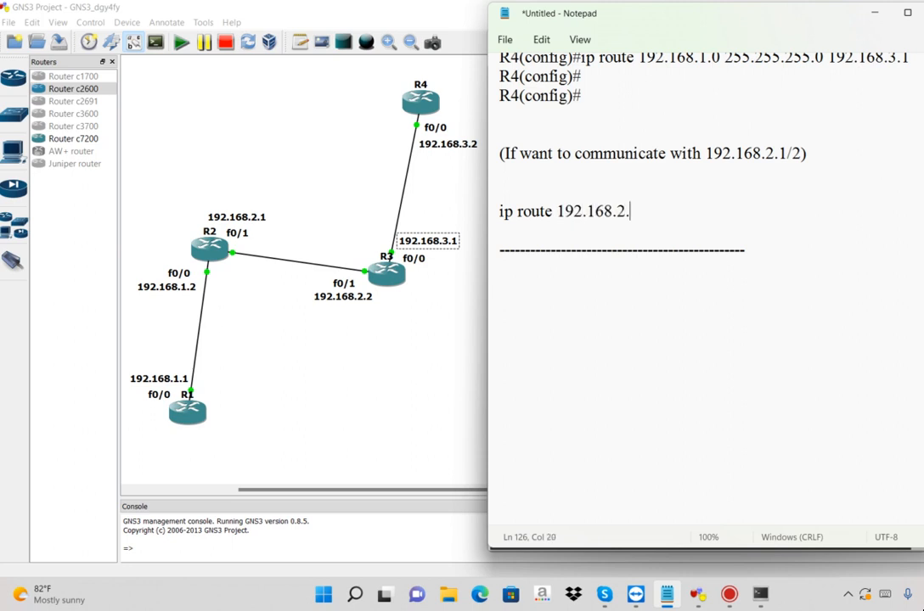
text(0 255.255)
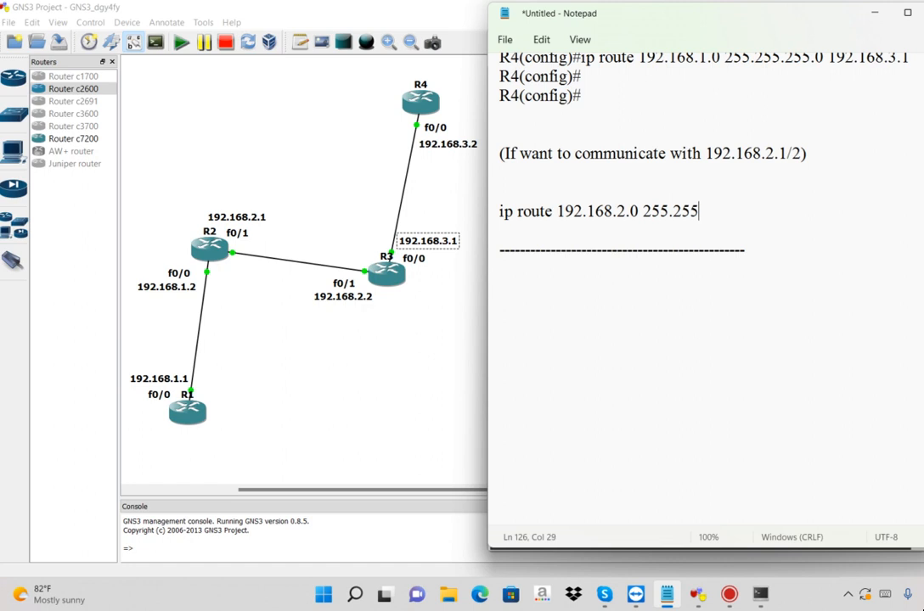
text(.255.0 192.168)
text(.3.1)
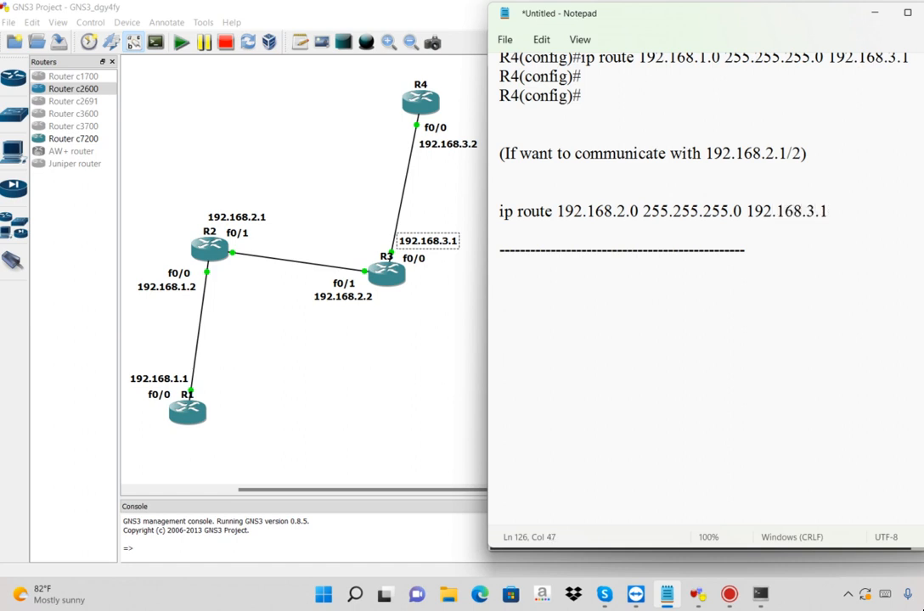
Copy the command ip route 192.168.2.0 255.255.255.0 192.168.3.1 from Notepad and run it in the R4 console in SuperPuTTY
key(shift+Home)
key(ctrl+c)
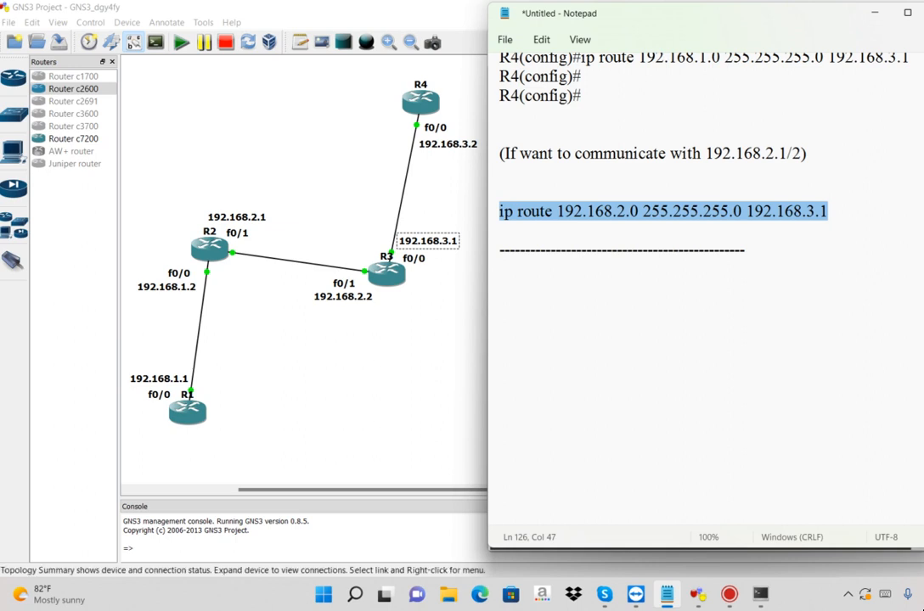
click(761, 607)
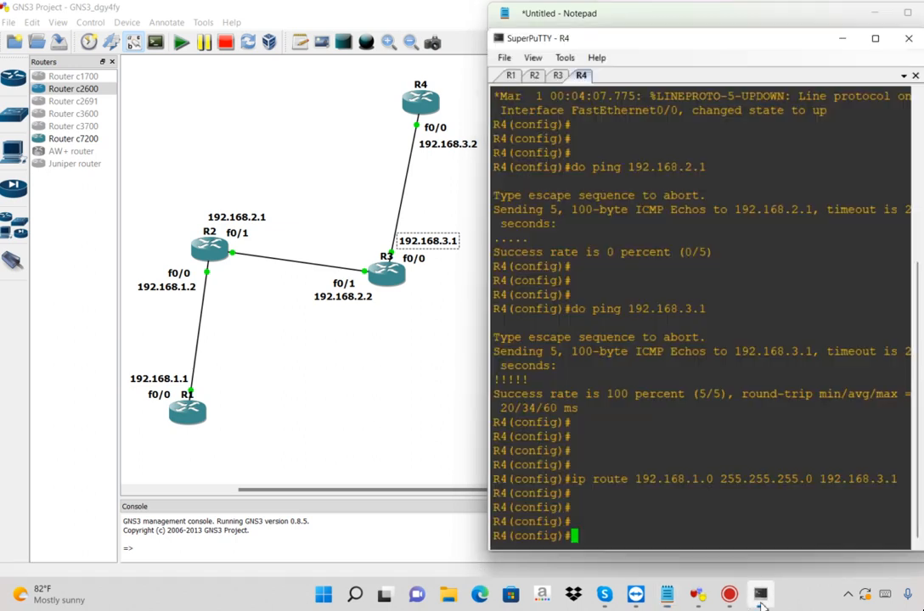
right_click(613, 523)
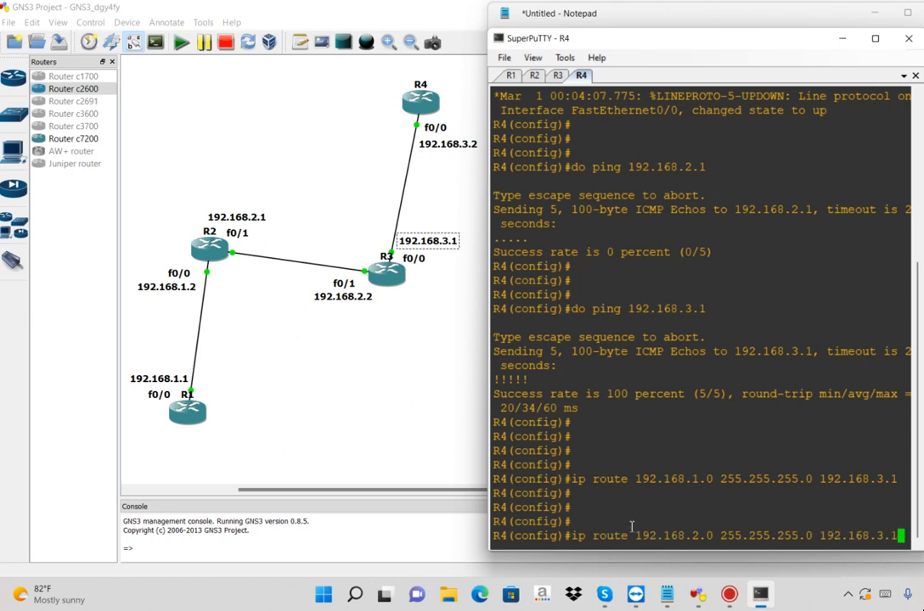
double_click(660, 536)
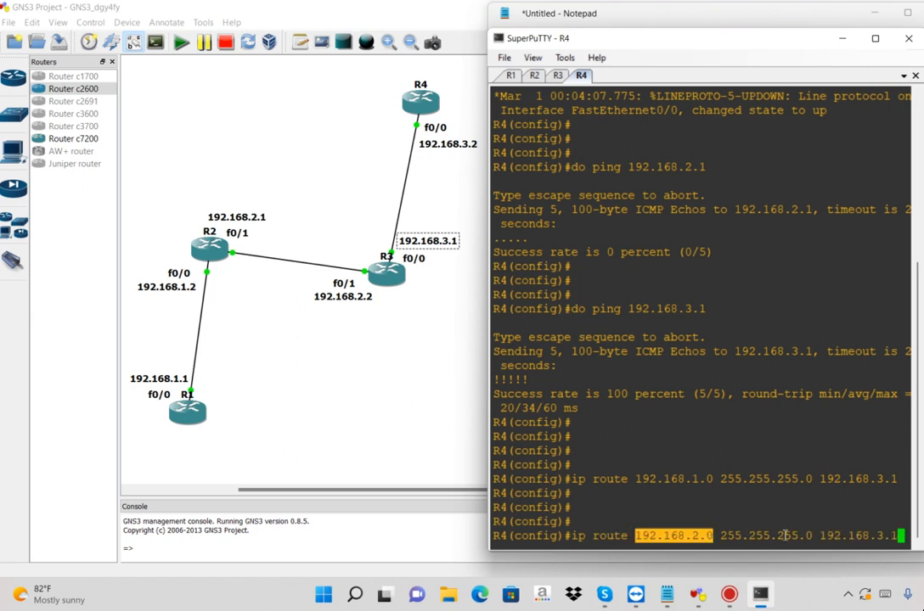
double_click(836, 533)
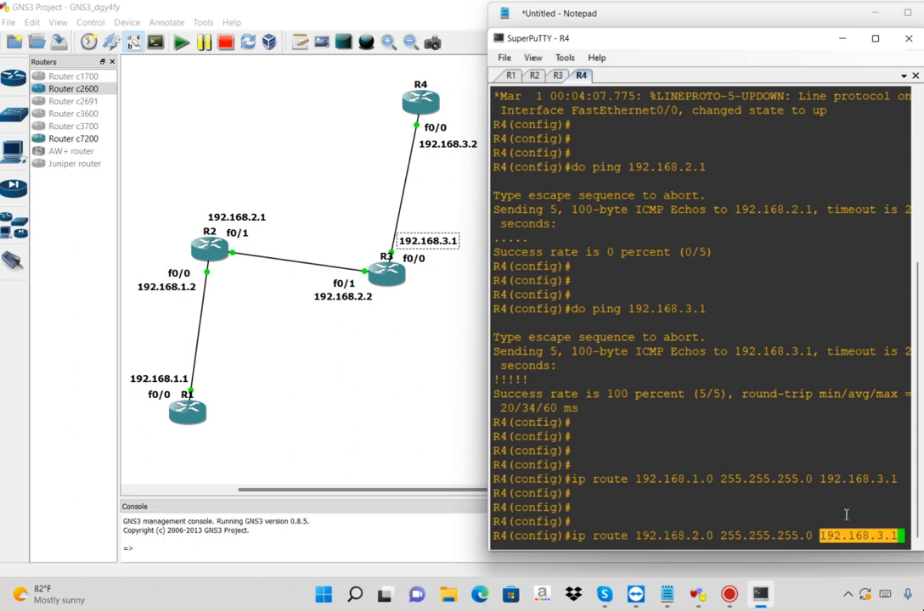
key(Return)
key(Return)
key(Return)
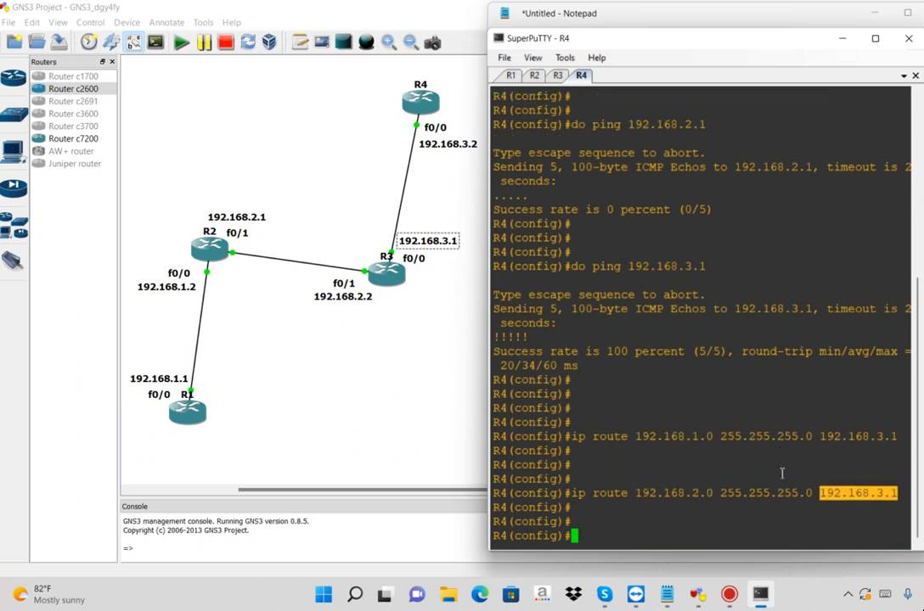
Switch back to Notepad and add a row of equals signs under the last dashed line, followed by a blank line
key(alt+Tab)
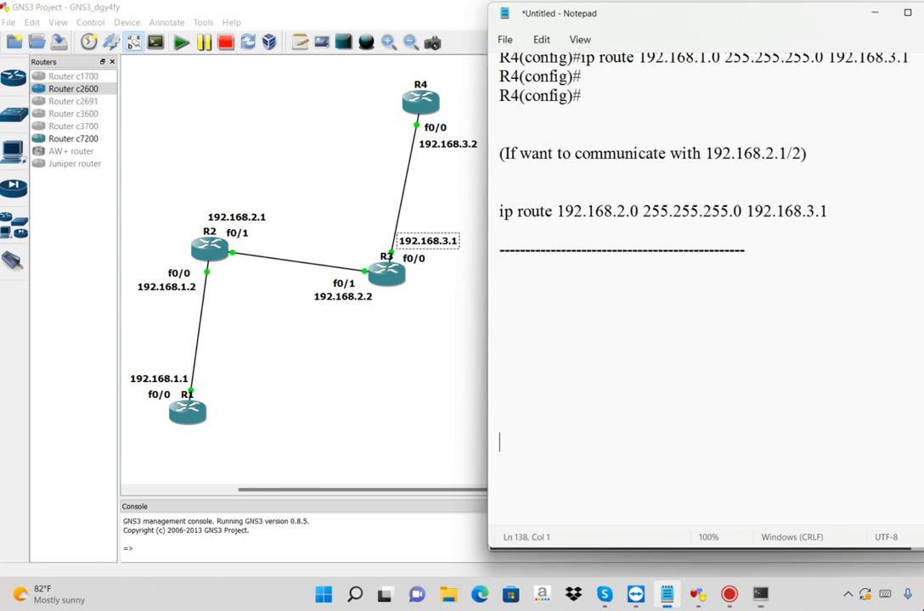
click(557, 252)
text(============================)
key(Return)
key(Return)
Write the note "STatic Routing has Been DOne.." below the row of equals signs
text(STatic R)
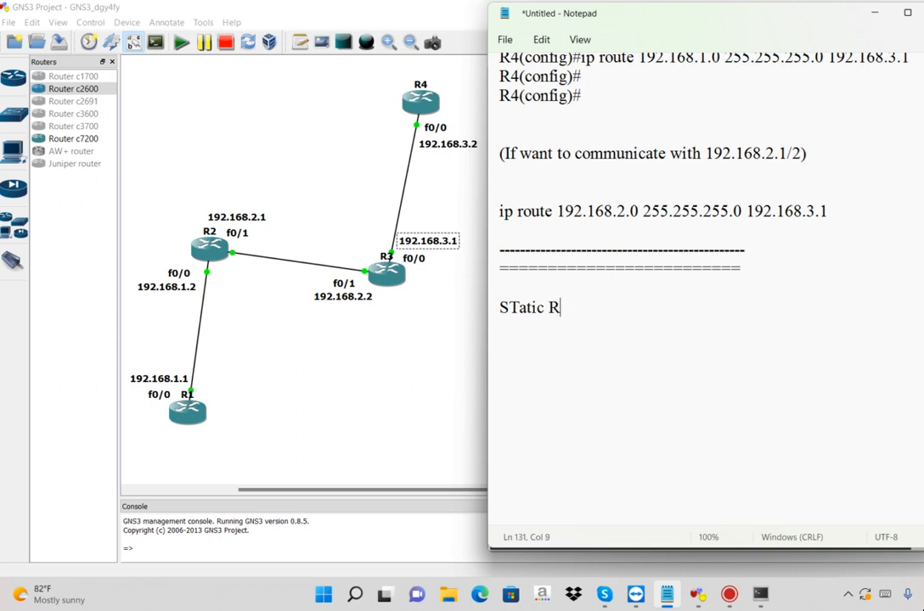
text(outin g Ha)
key(BackSpace)
key(BackSpace)
key(BackSpace)
key(BackSpace)
key(BackSpace)
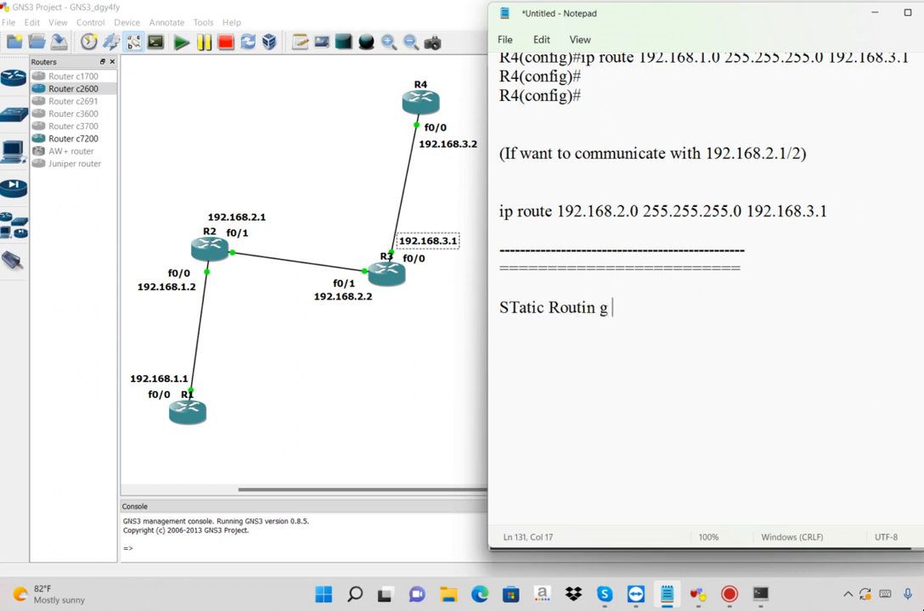
text(h)
key(BackSpace)
text(g has Been DOne..)
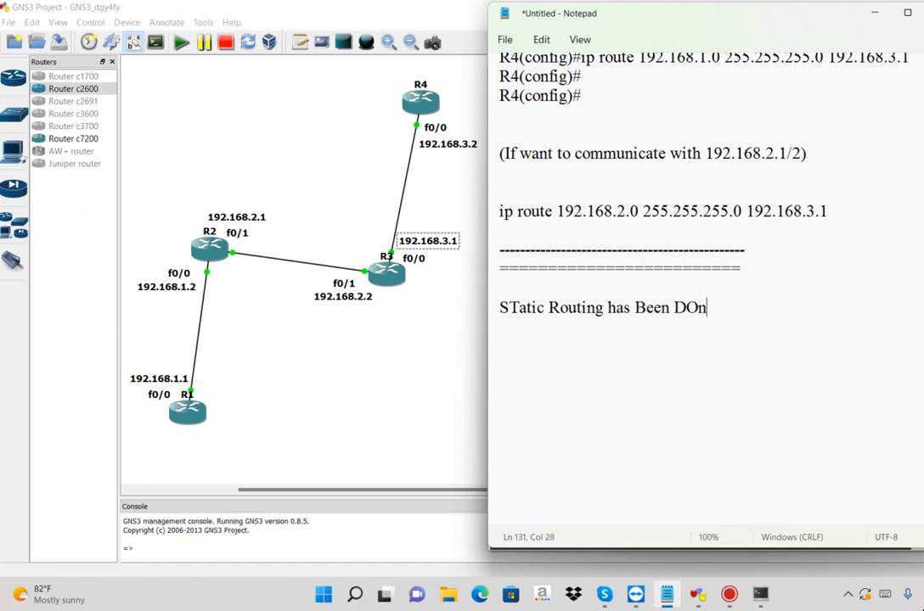
Add the line "Now Verification.." below the static routing note, with a blank line before and after it
key(Return)
key(Return)
text(Now Ver)
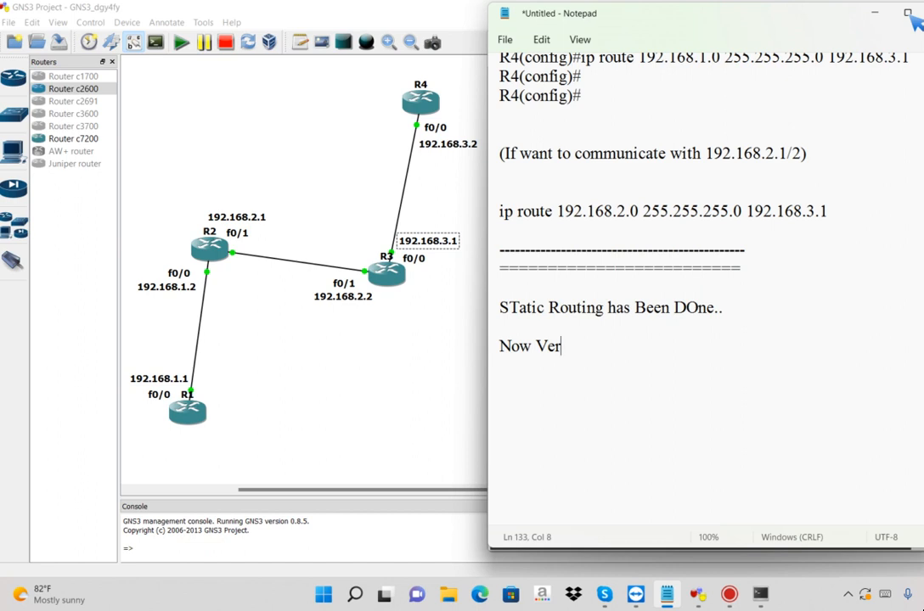
text(ification..)
key(Return)
key(Return)
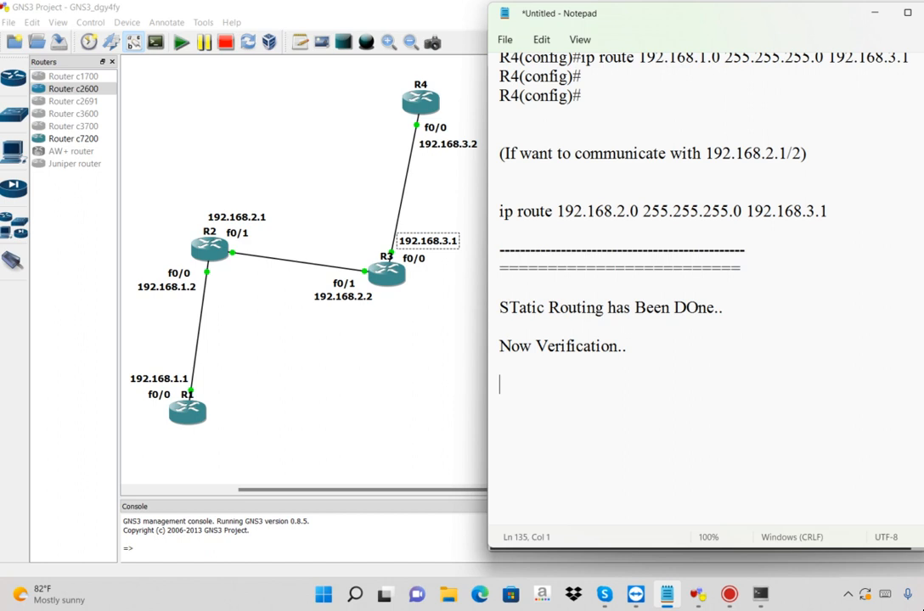
Write "After Used Static routing All Routers Will be communicate" and continue it on the following line with "with DIfferent Networks.."
text(After Used )
text(Status)
key(BackSpace)
key(BackSpace)
text(ic routing )
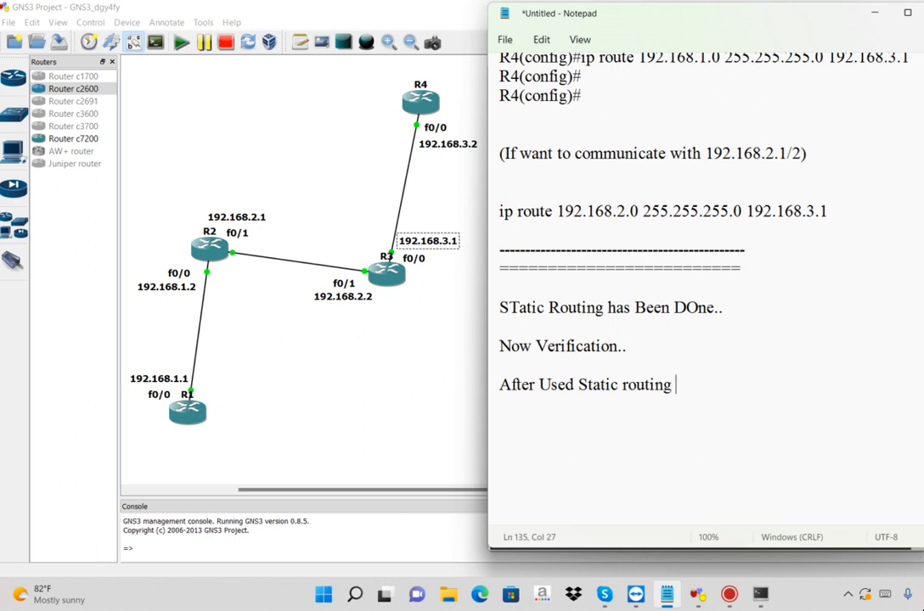
text(All Routers Will be communicate)
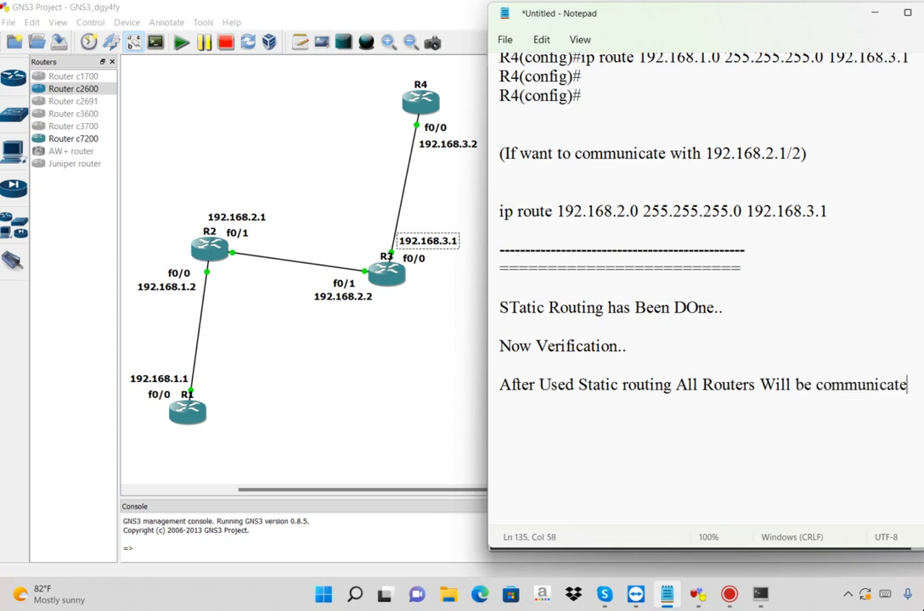
key(Return)
text(with DIfferent Networks..)
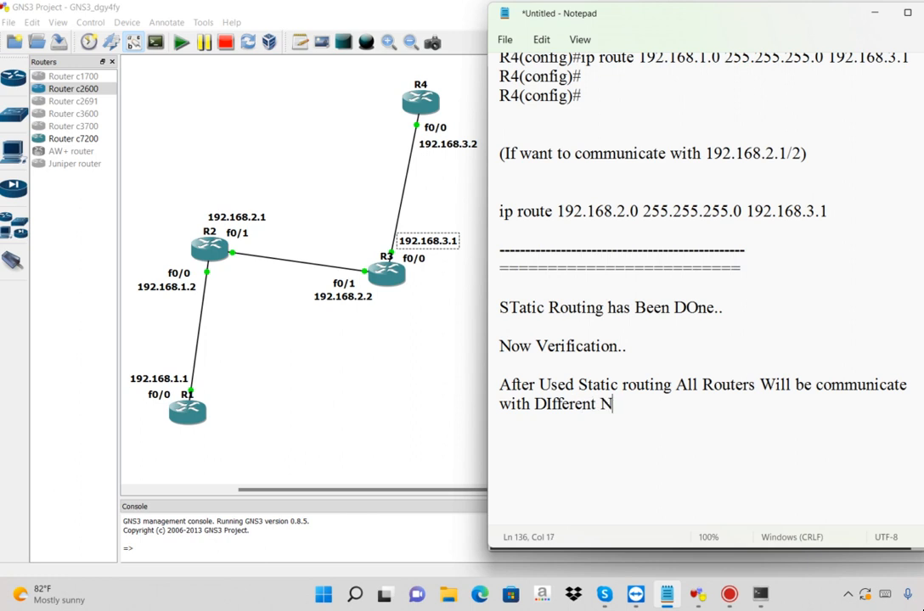
Add the closing line "Lets Check" under the sentence about communicating with different networks
key(Return)
text(Letc)
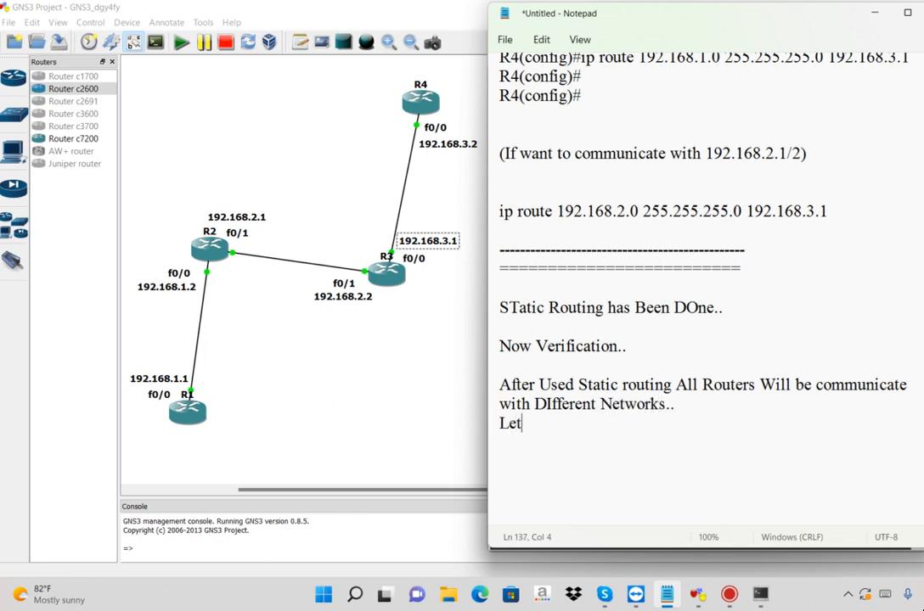
key(BackSpace)
text(s Check)
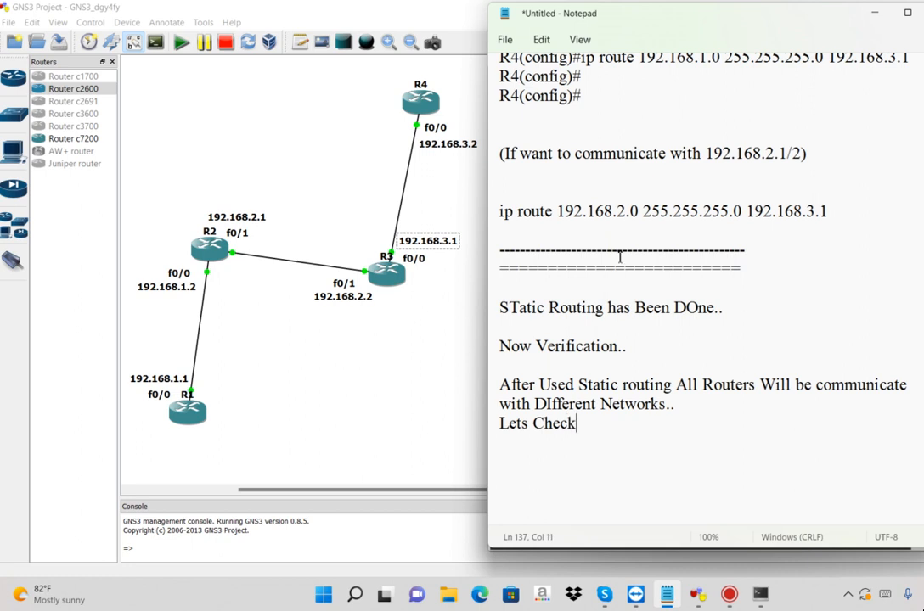
Minimize Notepad and review the earlier pings to 192.168.1.2 and 192.168.2.1 and the ip route commands in the R1 console
click(871, 17)
click(510, 76)
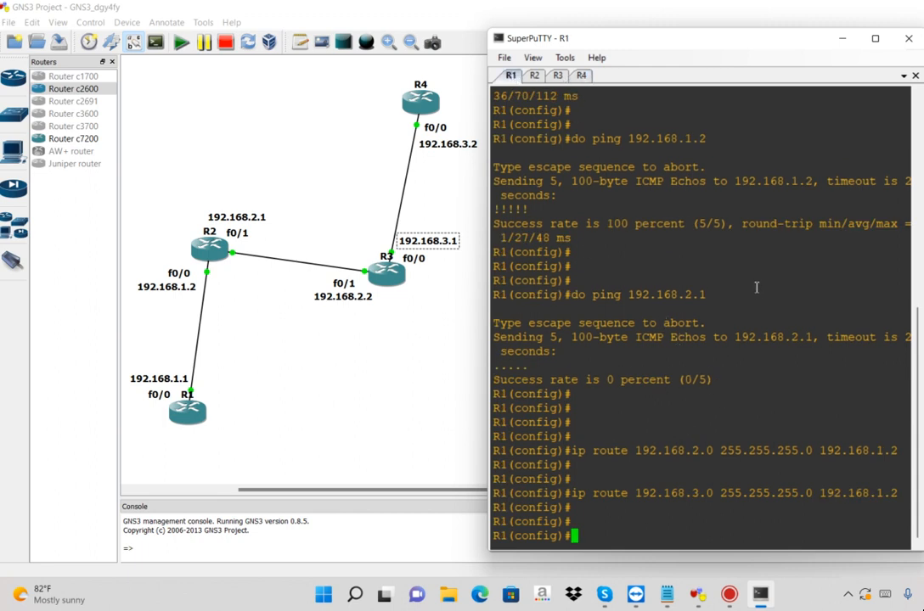
drag(755, 523, 643, 403)
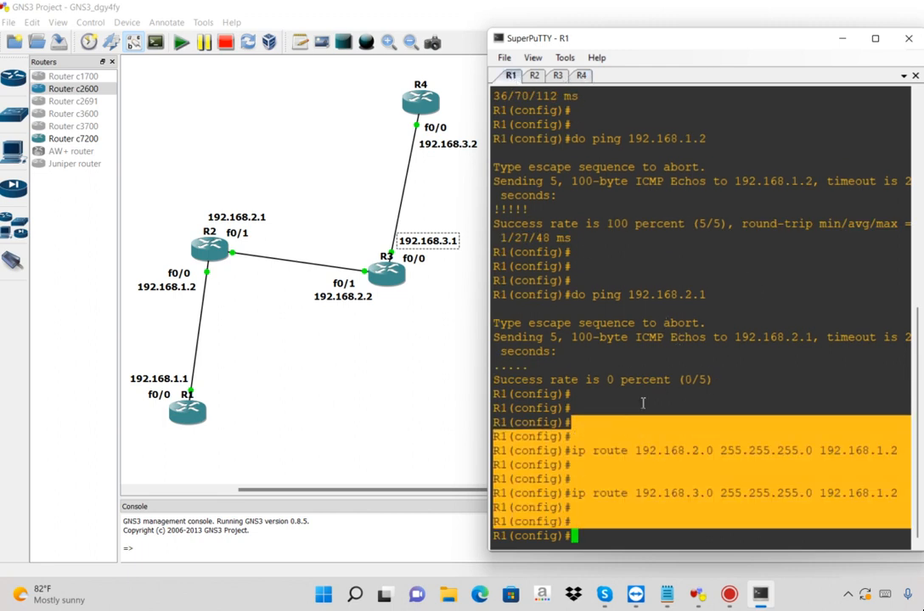
click(735, 119)
drag(735, 119, 645, 197)
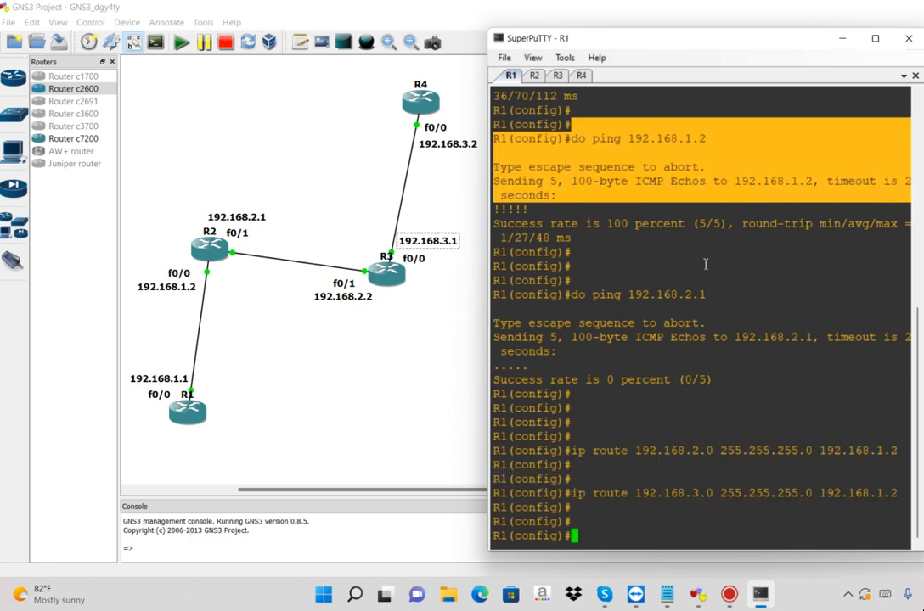
drag(705, 264, 723, 307)
drag(731, 383, 553, 384)
drag(722, 294, 571, 294)
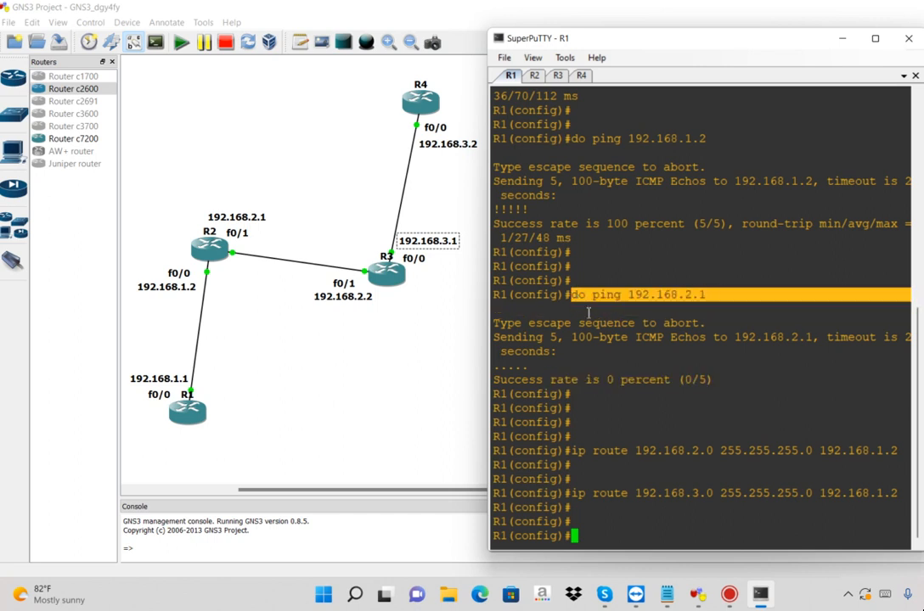
drag(754, 379, 584, 380)
drag(573, 422, 759, 519)
Ping 192.168.2.1 again from R1 with do ping and compare its success rate with the earlier attempt
click(758, 519)
key(Up)
key(Up)
key(Up)
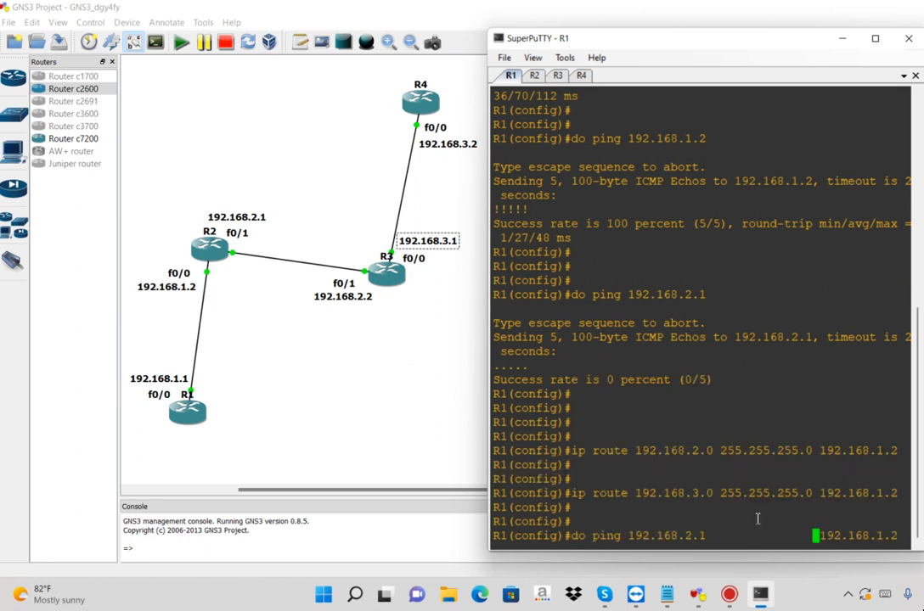
double_click(676, 536)
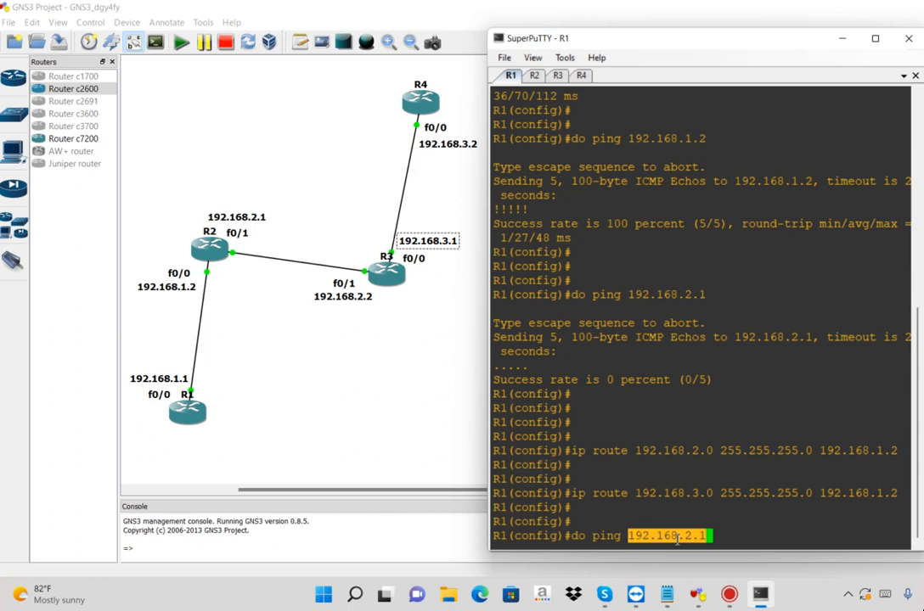
double_click(695, 295)
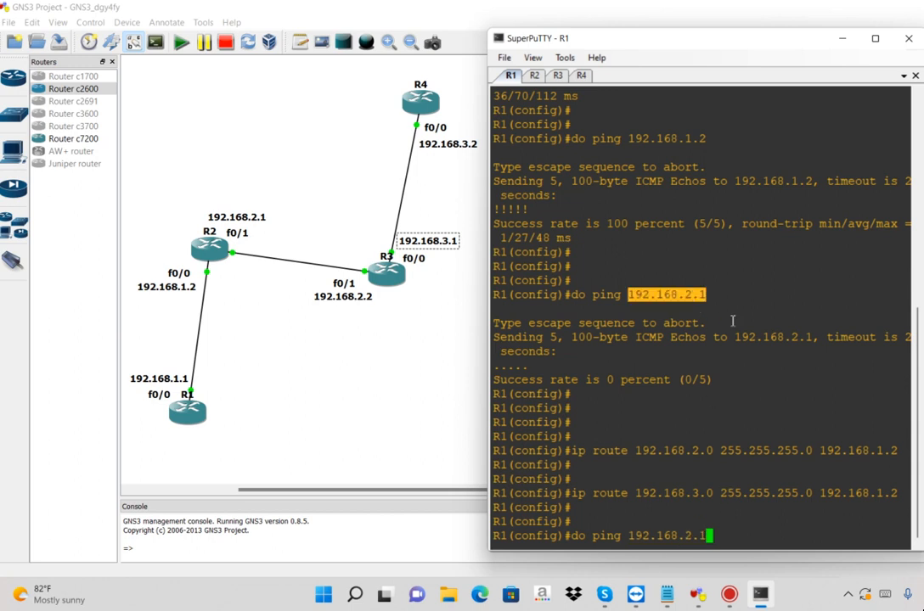
drag(593, 380, 656, 382)
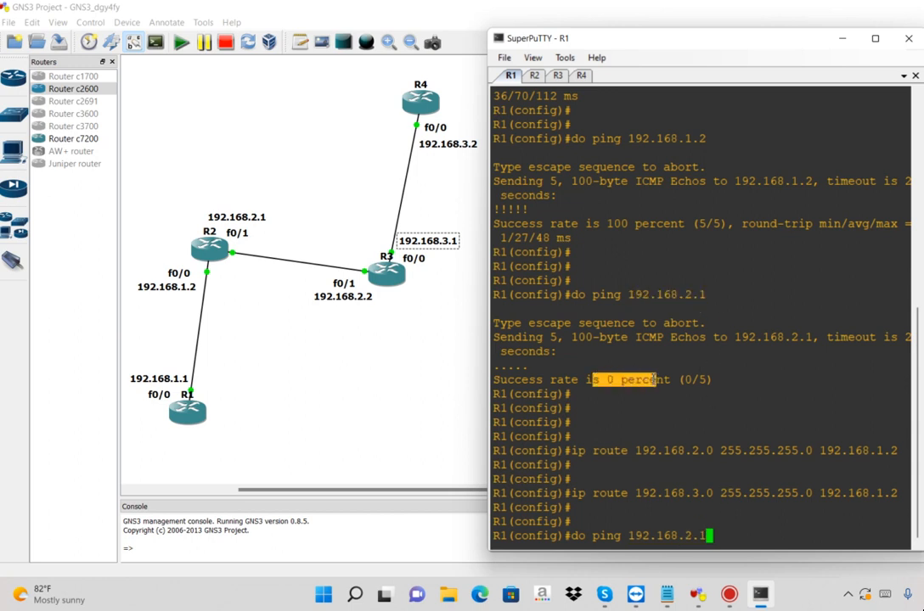
click(713, 515)
key(Return)
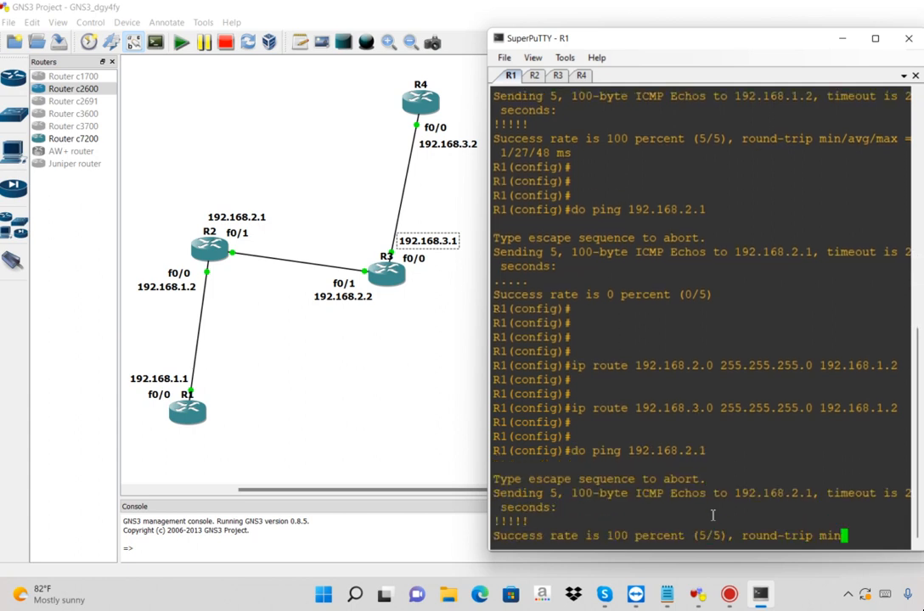
drag(559, 507, 691, 507)
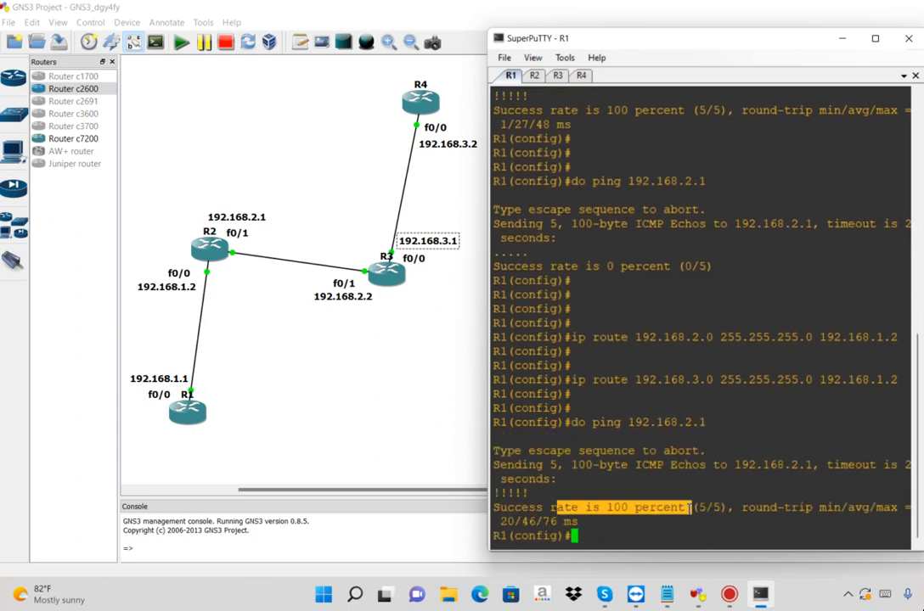
key(Return)
key(Return)
key(Return)
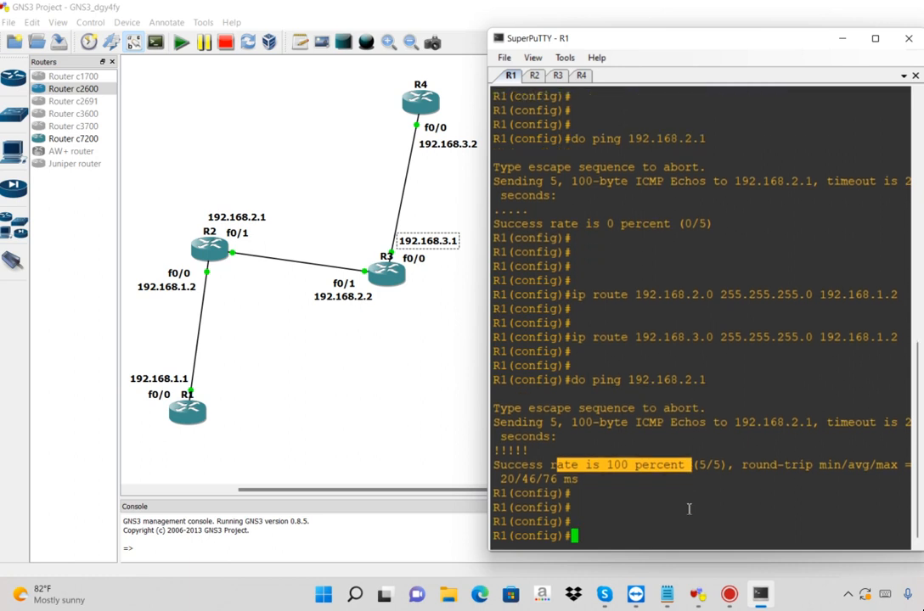
Ping 192.168.2.2 from R1 and compare its success rate with that of the 192.168.2.1 ping
key(Up)
key(BackSpace)
text(2)
key(Return)
drag(710, 422, 684, 422)
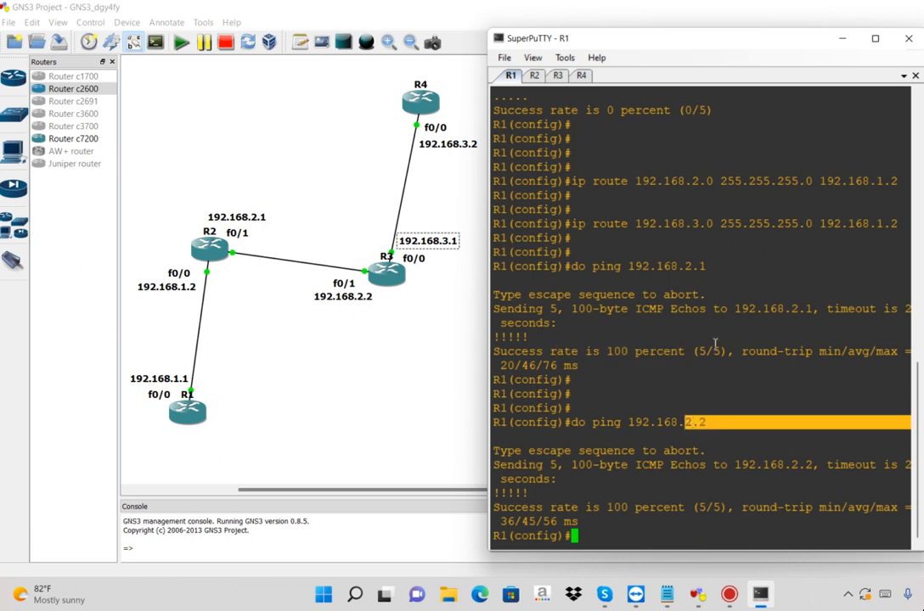
drag(686, 267, 711, 267)
drag(581, 352, 677, 353)
drag(680, 423, 715, 422)
drag(590, 507, 668, 508)
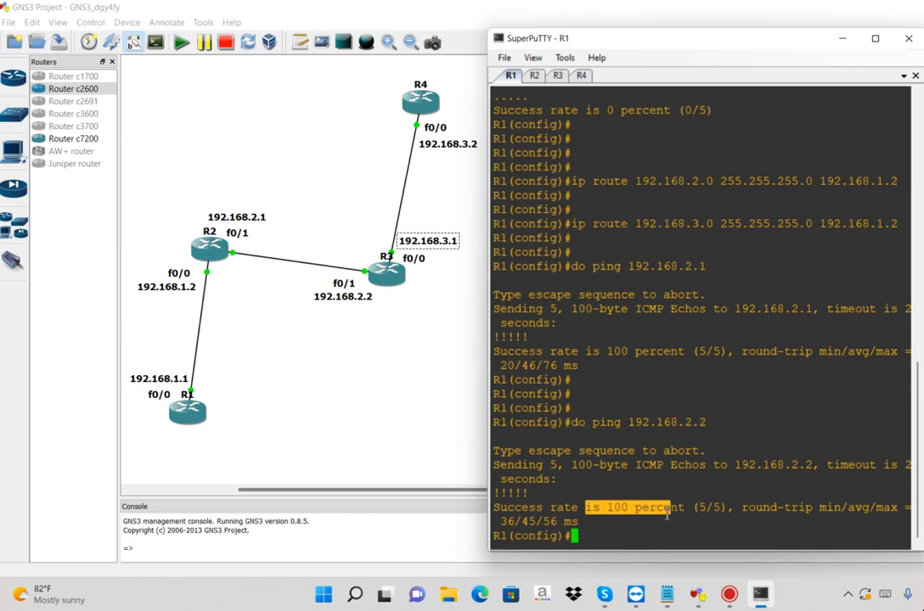
Ping 192.168.3.1 from R1, check its success rate, and add three empty prompt lines below the result
key(Return)
key(Return)
key(Return)
key(Return)
key(Return)
key(Up)
key(BackSpace)
key(BackSpace)
key(BackSpace)
text(3.1)
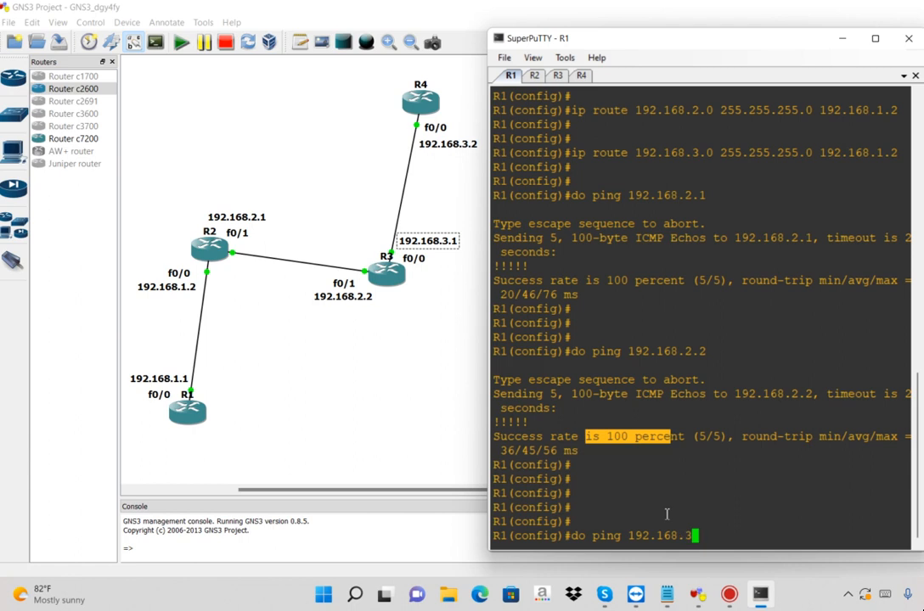
key(Return)
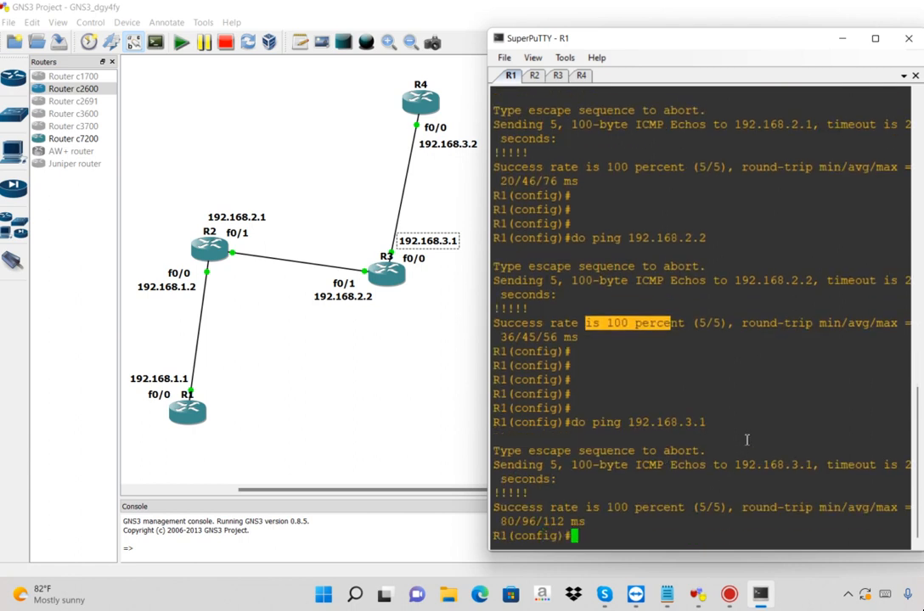
drag(746, 440, 665, 428)
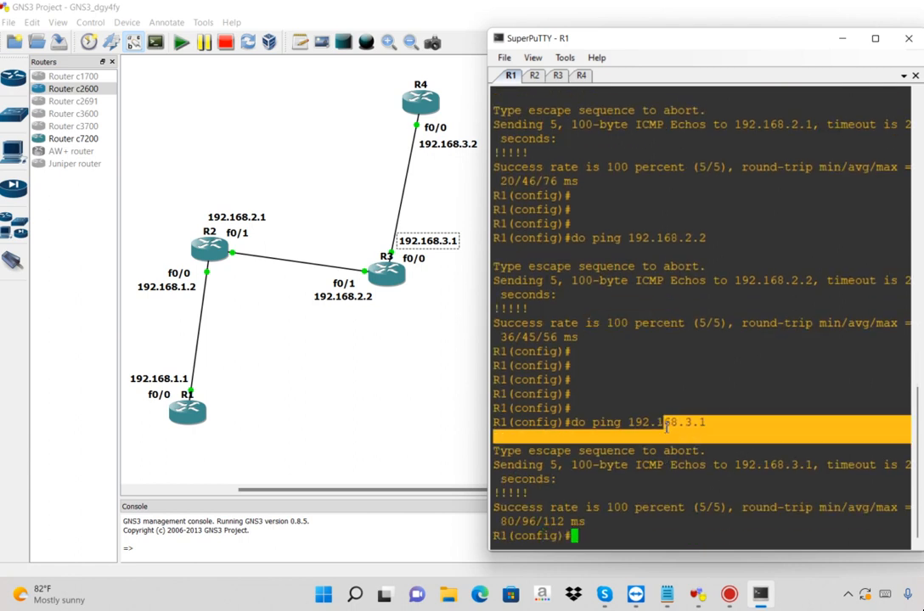
click(572, 510)
drag(566, 509, 671, 508)
key(Return)
key(Return)
key(Return)
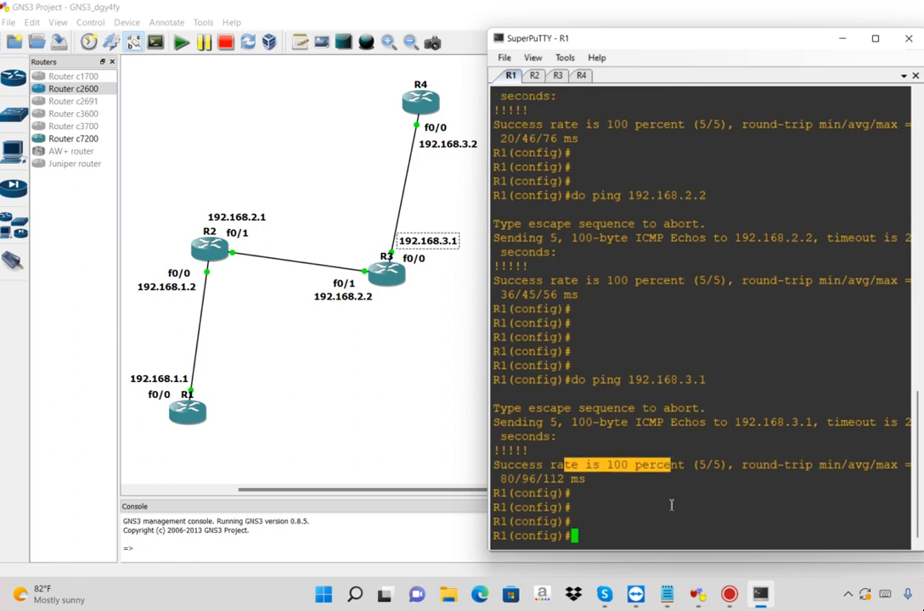
Ping 192.168.3.2 from R1 and check the success rate against the pinged address
key(Up)
key(BackSpace)
text(2)
key(Return)
drag(693, 508, 597, 507)
drag(730, 422, 669, 427)
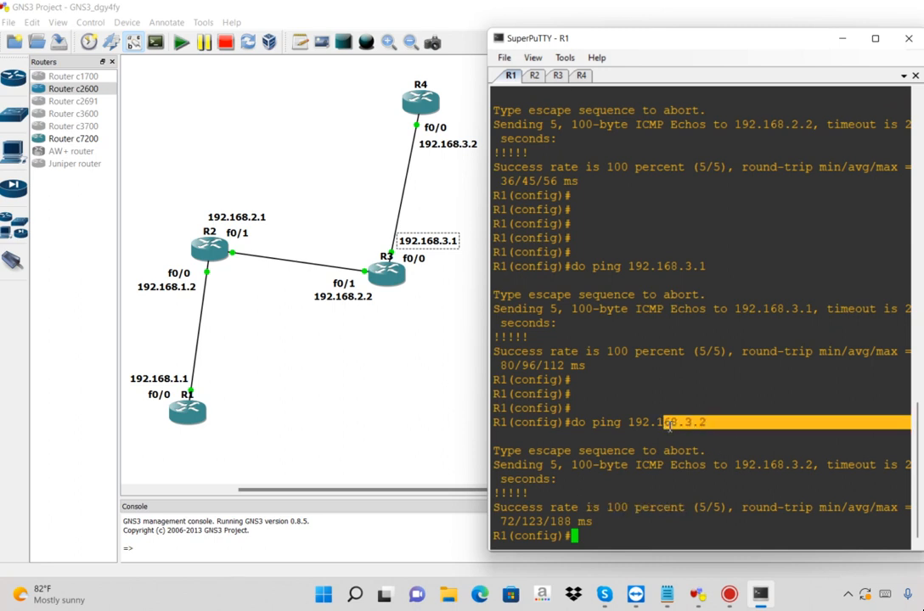
In the R3 console, review the earlier ping to 192.168.1.1, run it again, and check its success rate
click(558, 74)
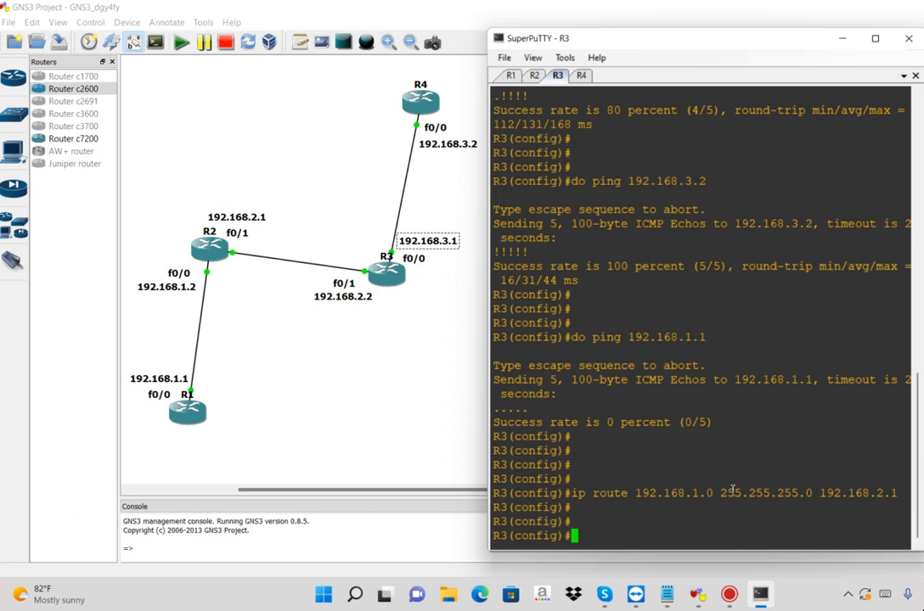
drag(723, 451, 555, 410)
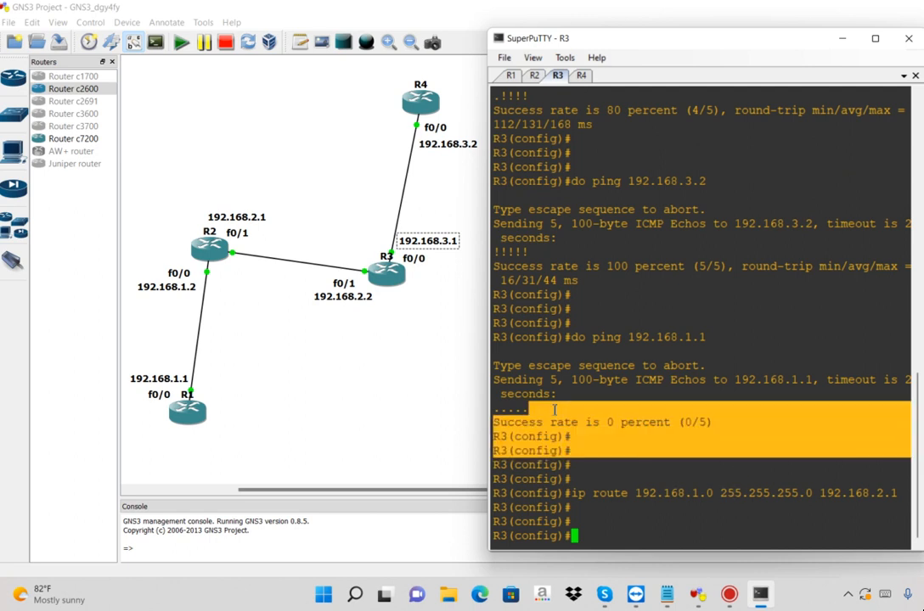
drag(748, 324, 728, 337)
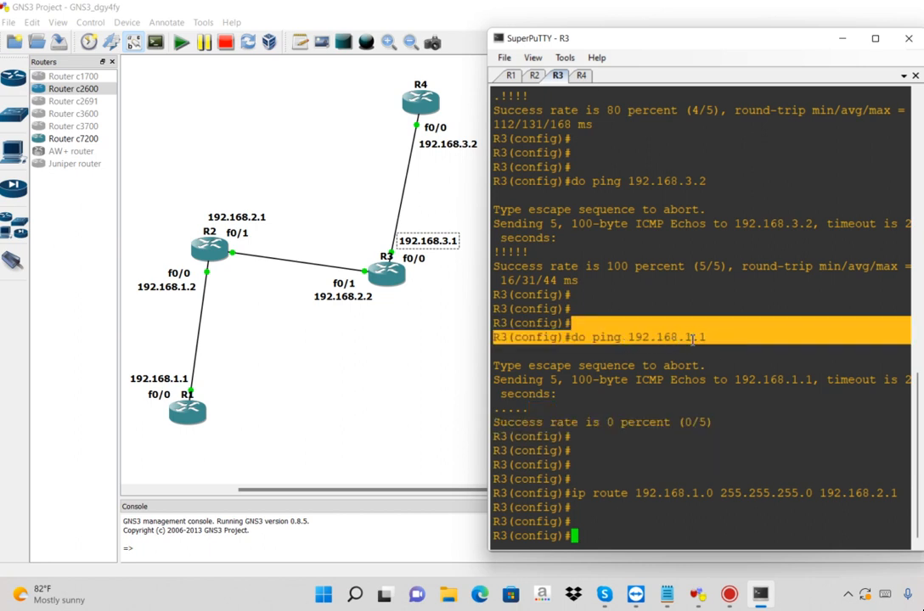
right_click(637, 460)
key(Return)
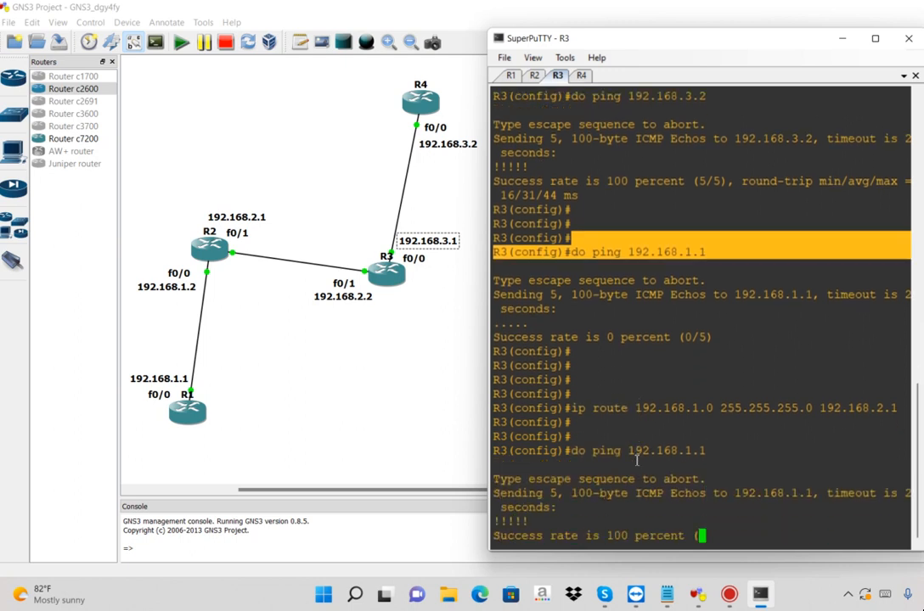
drag(679, 509, 595, 512)
key(Return)
key(Return)
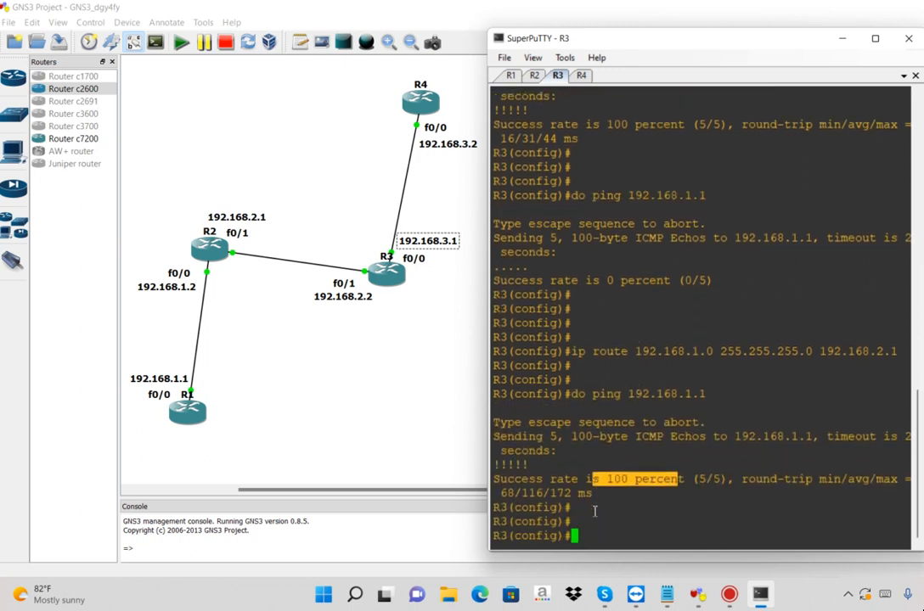
Ping 192.168.1.2 from R3 and add three empty prompt lines below the result
key(Return)
text(do ping 192.168.1.2)
key(Return)
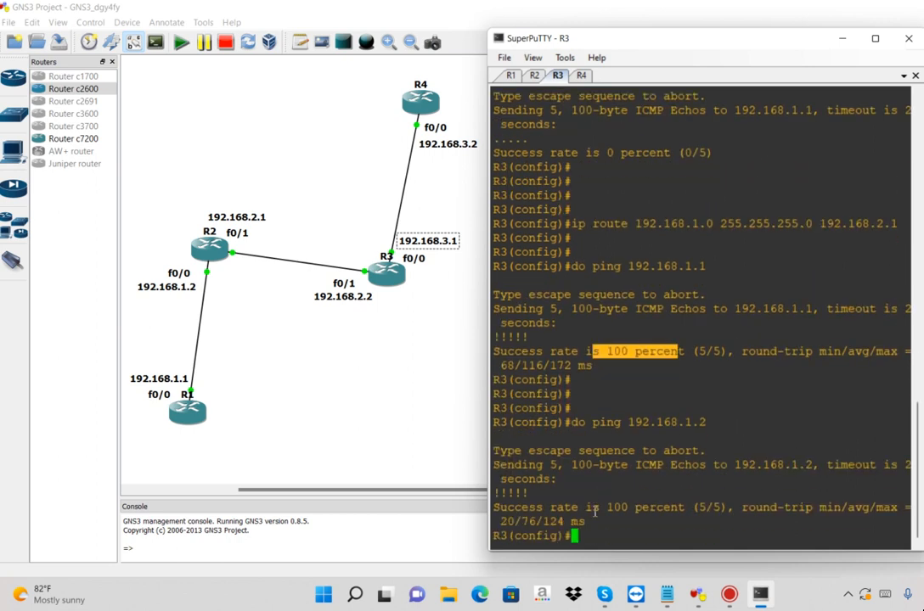
key(Return)
key(Return)
key(Return)
key(Up)
text(\)
key(BackSpace)
key(BackSpace)
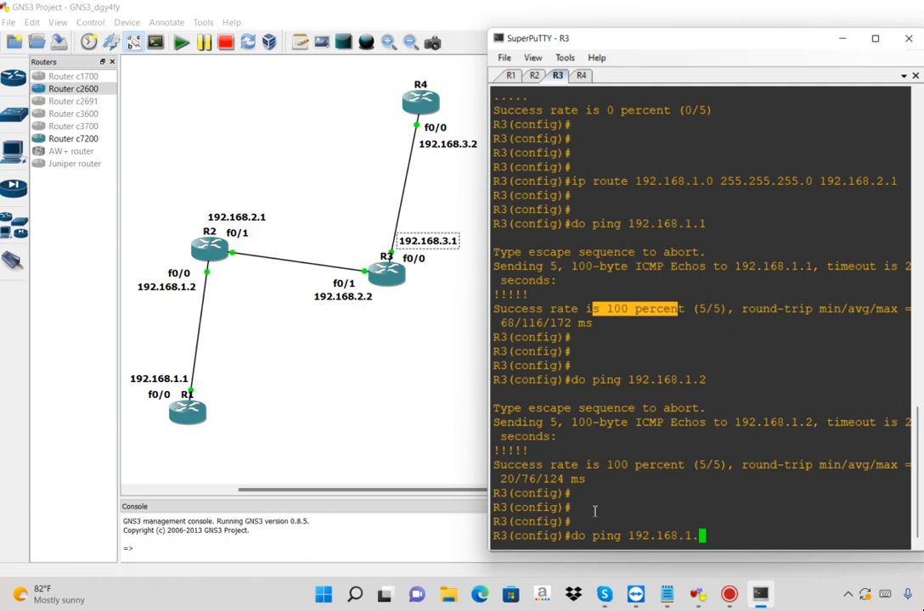
key(BackSpace)
key(BackSpace)
key(BackSpace)
key(BackSpace)
key(BackSpace)
key(BackSpace)
key(BackSpace)
key(BackSpace)
key(BackSpace)
key(BackSpace)
key(BackSpace)
key(BackSpace)
key(BackSpace)
key(BackSpace)
key(BackSpace)
key(BackSpace)
key(BackSpace)
key(BackSpace)
Switch to the R4 console, ping 192.168.1.1 with do ping, and add empty prompt lines below the result
click(581, 75)
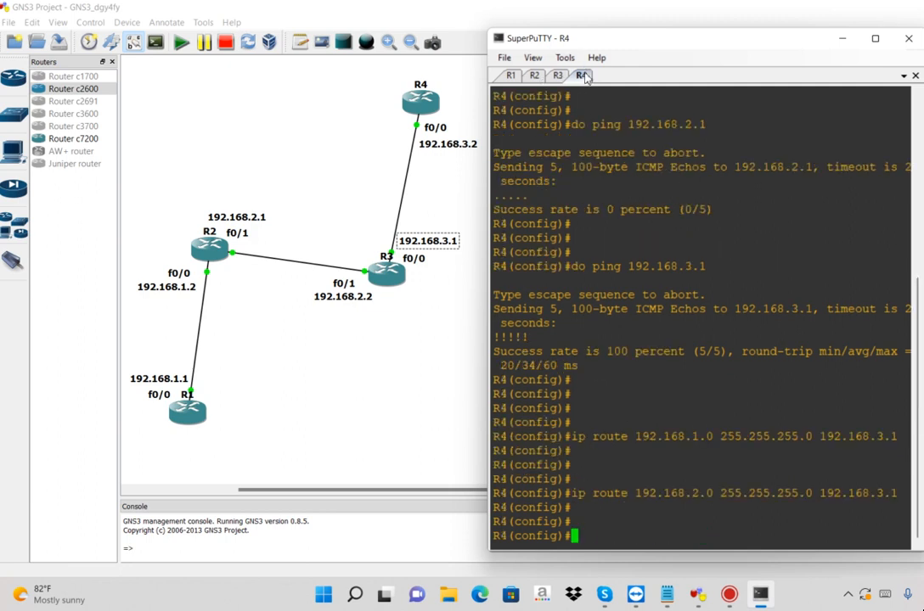
text(do ping 192.168.1)
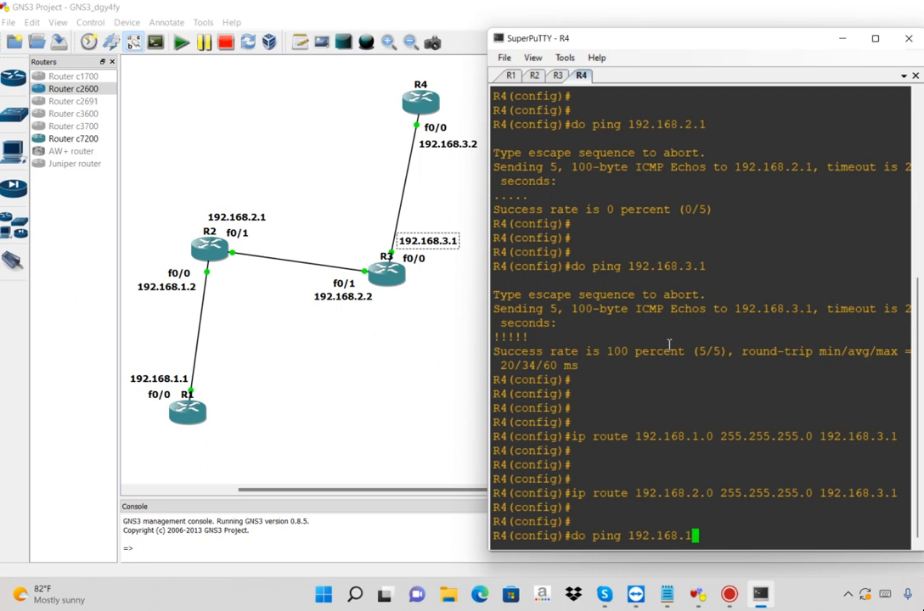
text(.1)
key(Return)
Ping 192.168.1.2 from R4 and add three empty prompt lines below the result
key(Return)
key(Return)
key(Return)
key(Return)
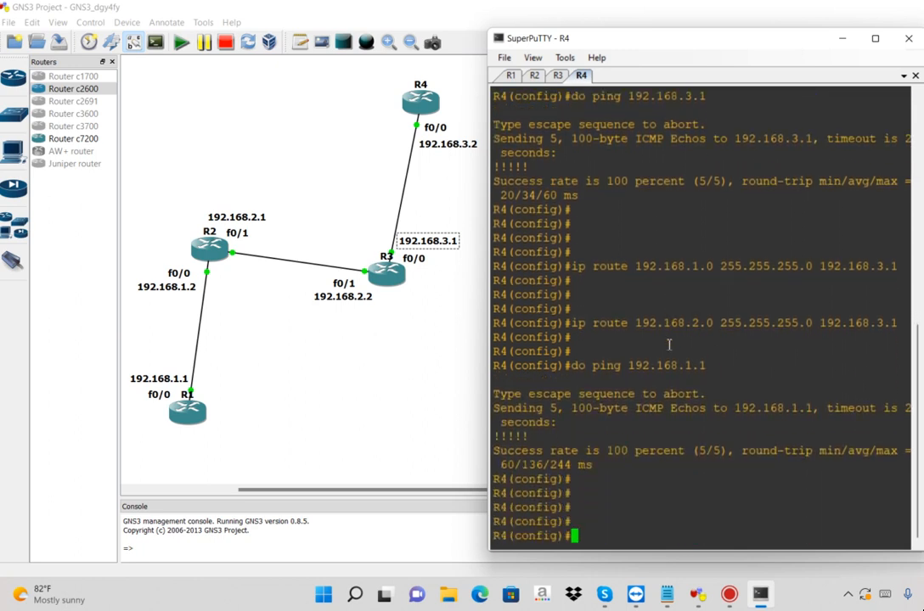
key(Up)
key(BackSpace)
text(2)
key(Return)
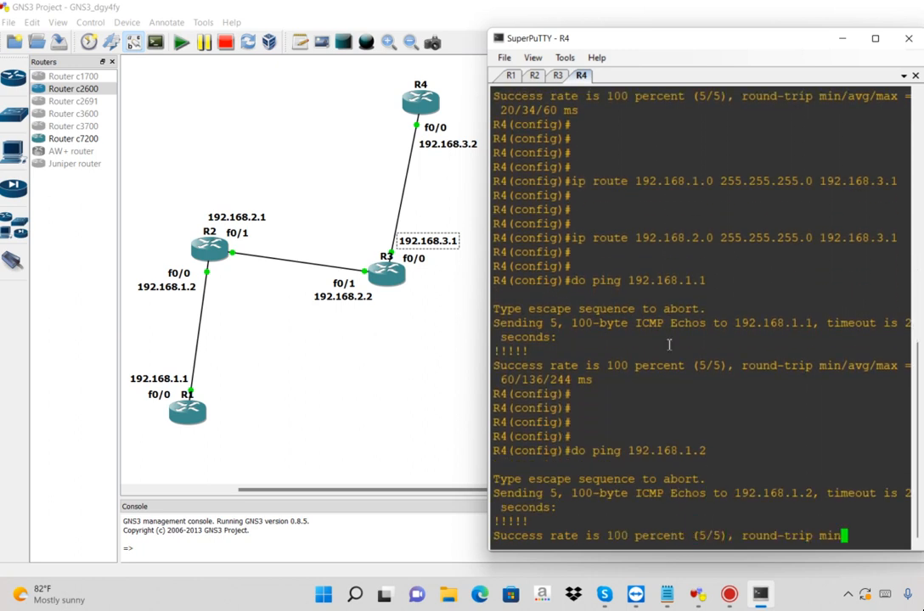
key(Return)
key(Return)
key(Return)
Ping 192.168.2.1 from R4 and leave three empty prompt lines below the result
key(Up)
key(BackSpace)
key(BackSpace)
key(BackSpace)
text(2.168.2.1)
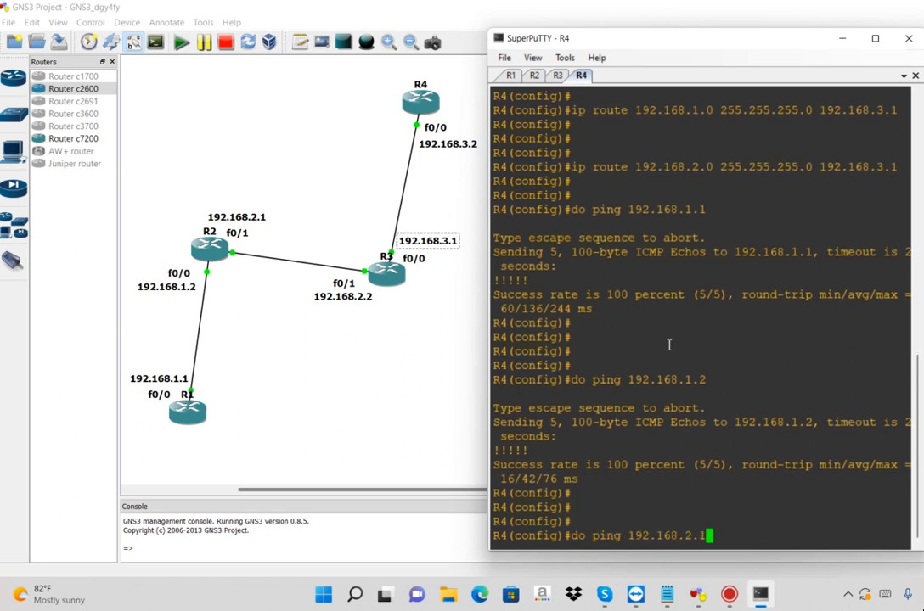
key(Return)
Ping 192.168.2.2 from R4, followed by three empty prompt lines
key(Return)
key(Return)
key(Return)
key(Up)
key(BackSpace)
text(2)
key(Return)
key(Return)
key(Return)
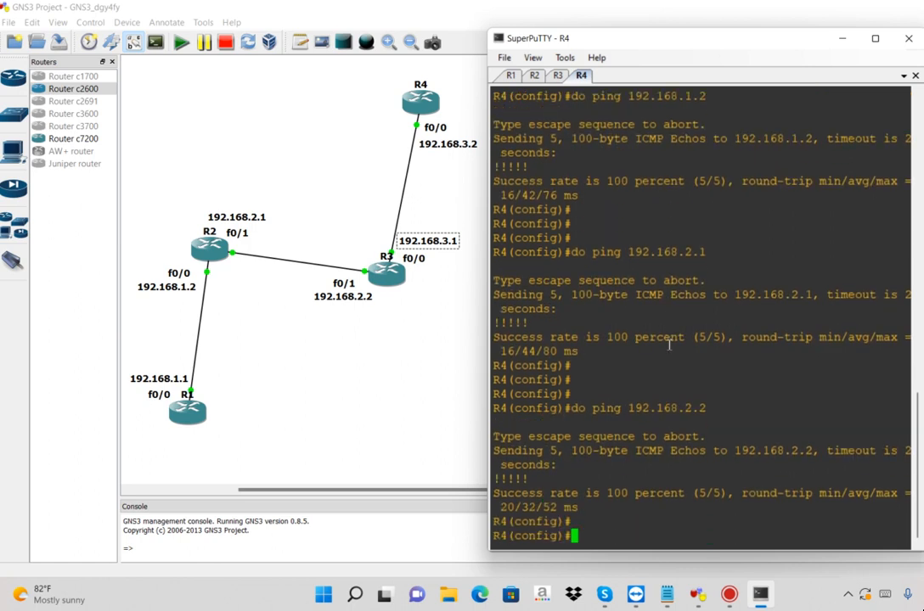
key(Return)
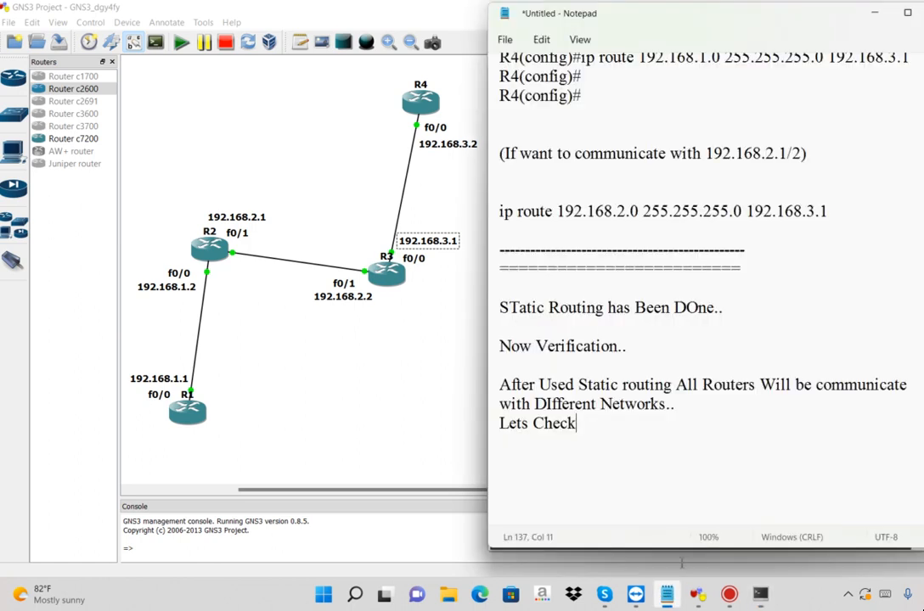
Switch to Notepad and add the line "if You Want to Check Routing Table on Any Router" below "Lets Check"
click(667, 595)
drag(762, 384, 710, 404)
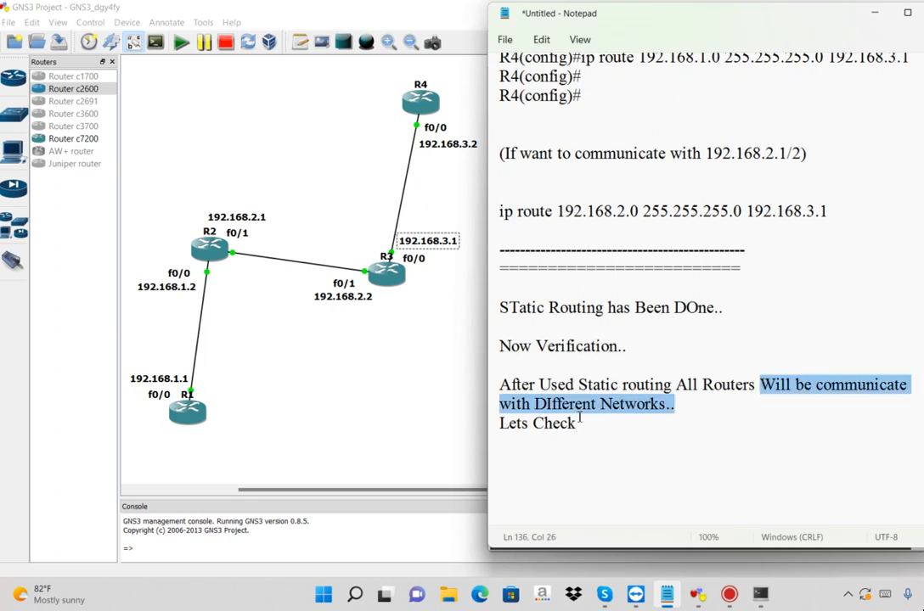
click(576, 463)
text(if You Want to Check Routing Table on Any Router)
key(Return)
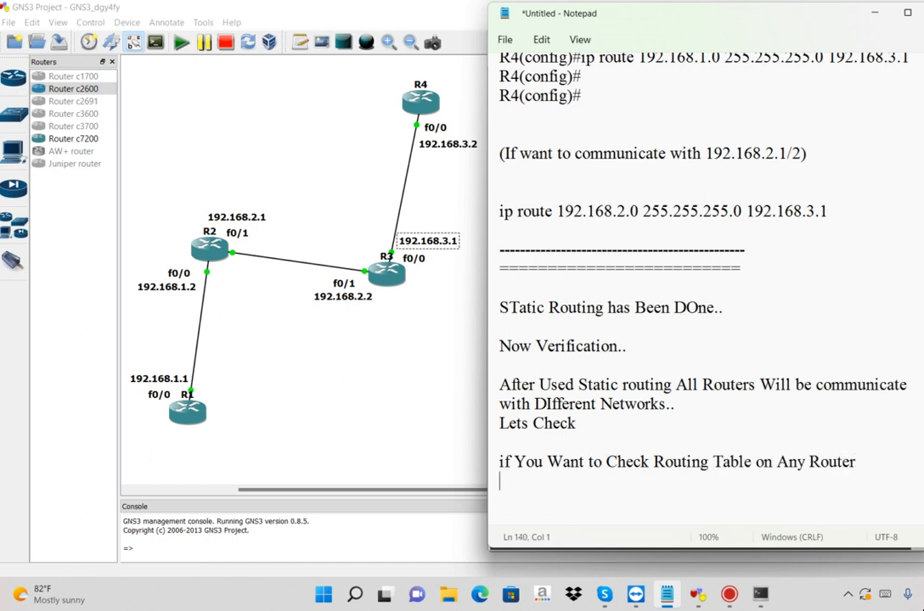
Add the line "You Need to Use This Command-->" to the notes, followed by several blank lines
text(You Nee)
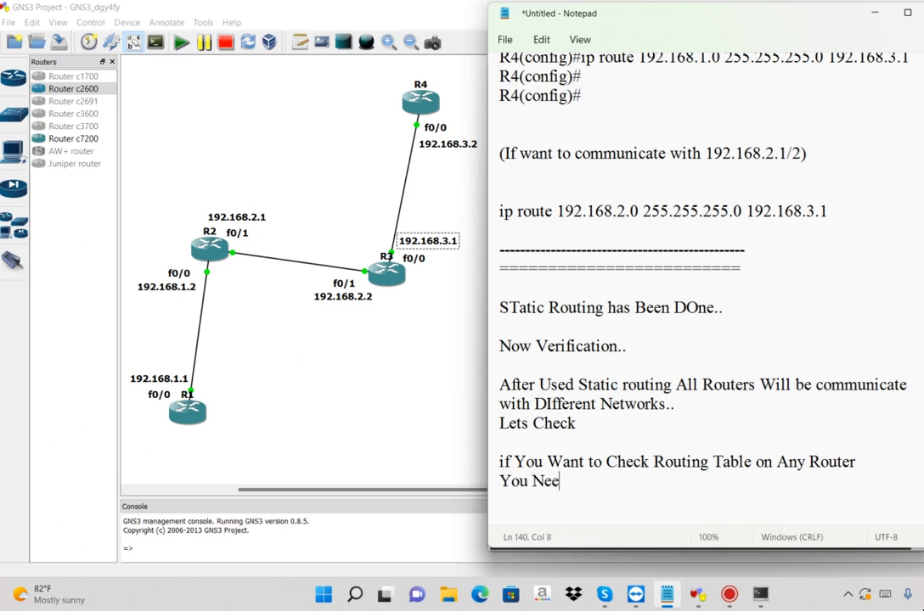
text(d to Use Thi)
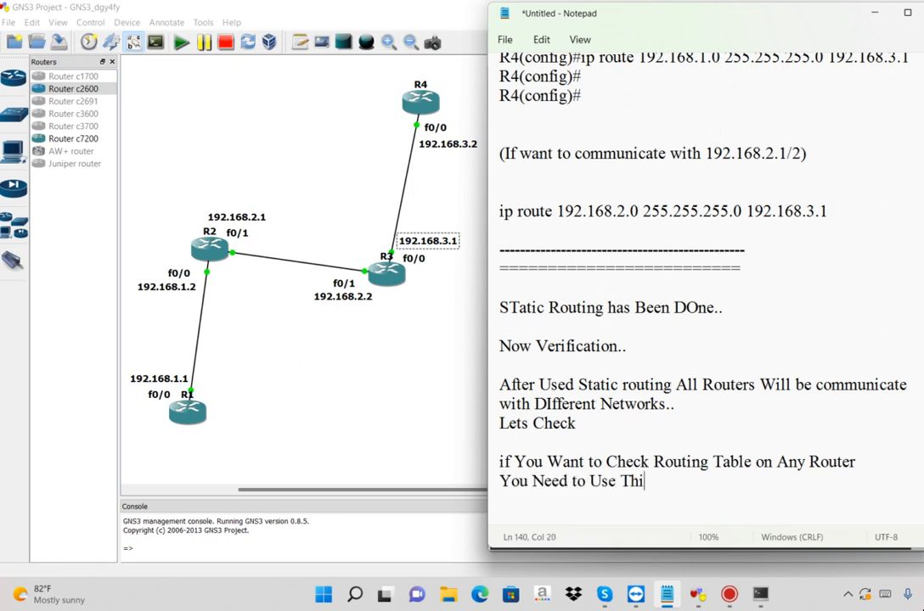
text(s Command-->)
key(Return)
key(Return)
key(Return)
key(Return)
key(Return)
key(Return)
key(Return)
key(Return)
key(Return)
key(Return)
key(Return)
key(Return)
key(Return)
key(Return)
key(Return)
key(Return)
key(Return)
key(Return)
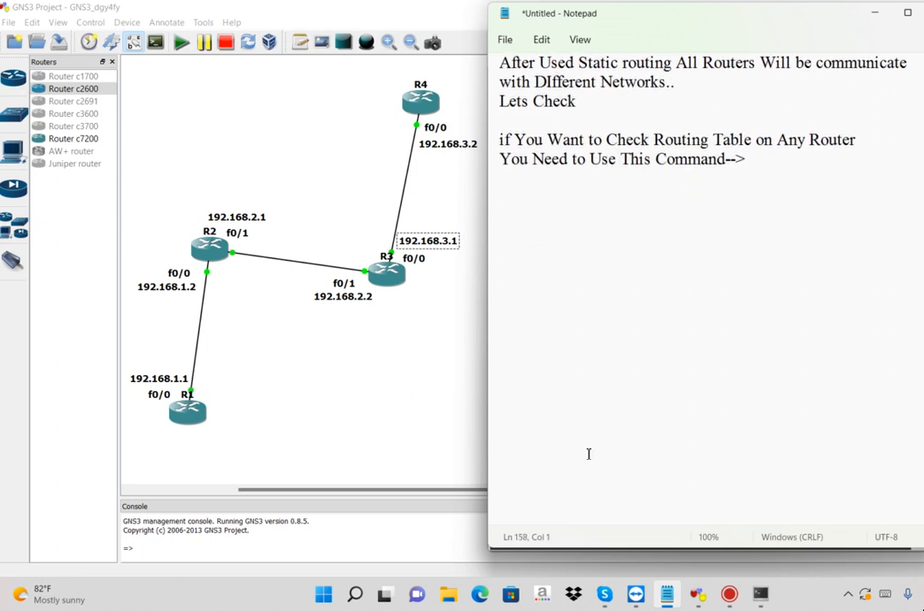
Switch to the R1 console in SuperPuTTY and display its routing table with do sh ip route
click(762, 596)
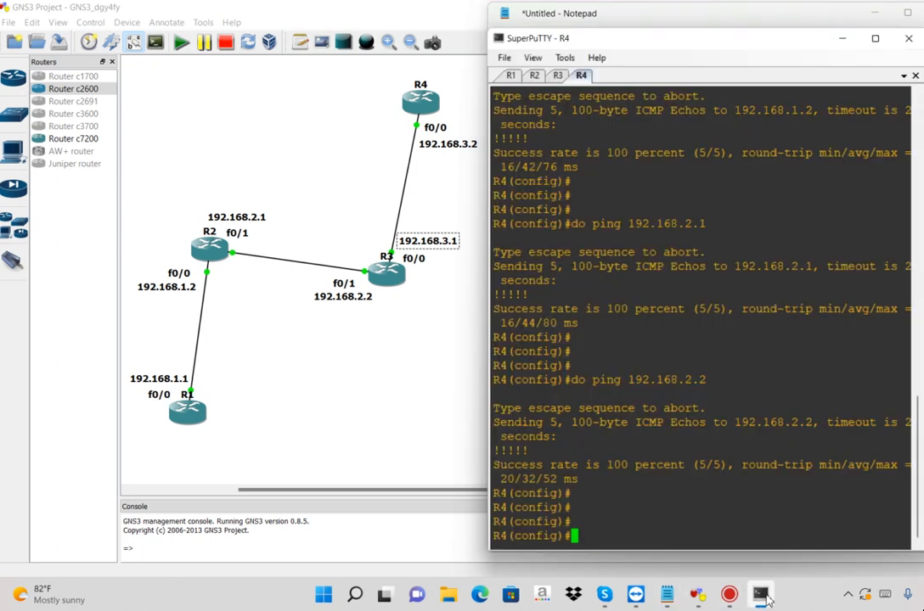
click(514, 77)
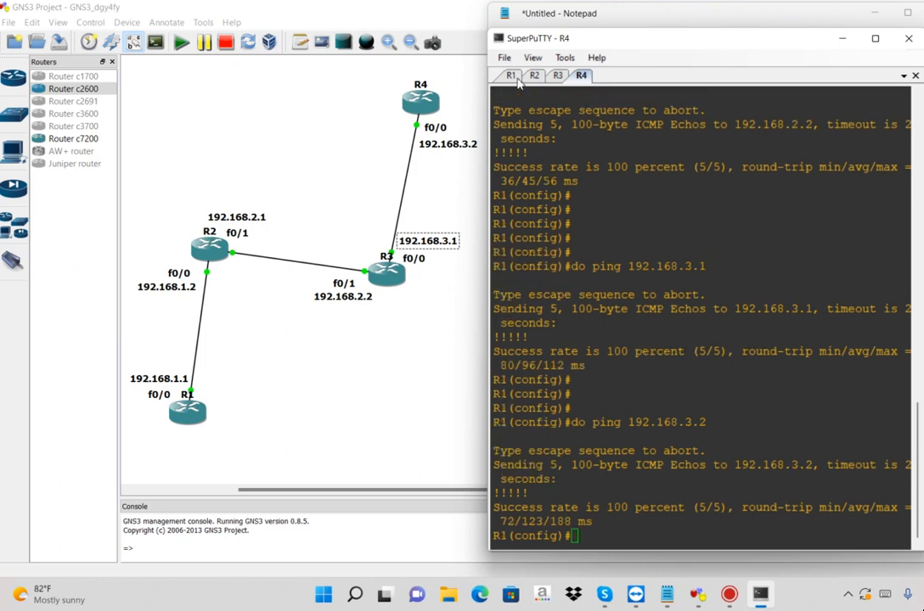
key(Return)
text(do )
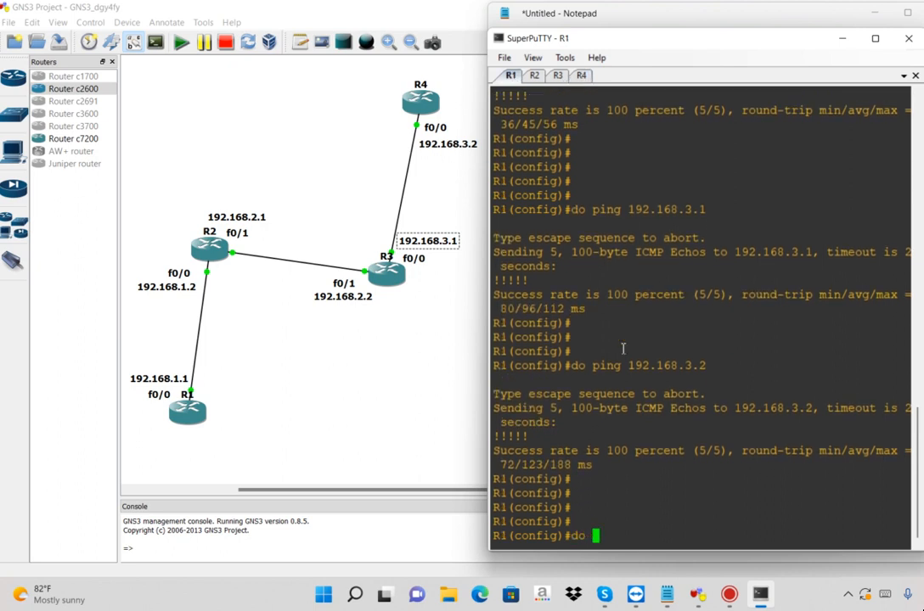
text(sh ip route)
key(Return)
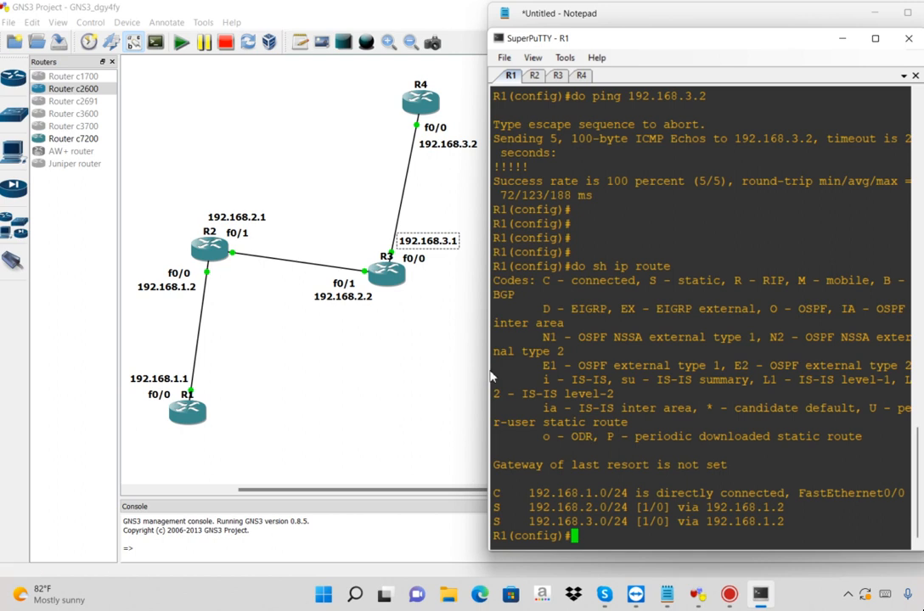
Widen the SuperPuTTY window and display R1's routing table again with do sh ip route
drag(490, 377, 380, 354)
key(Return)
key(Return)
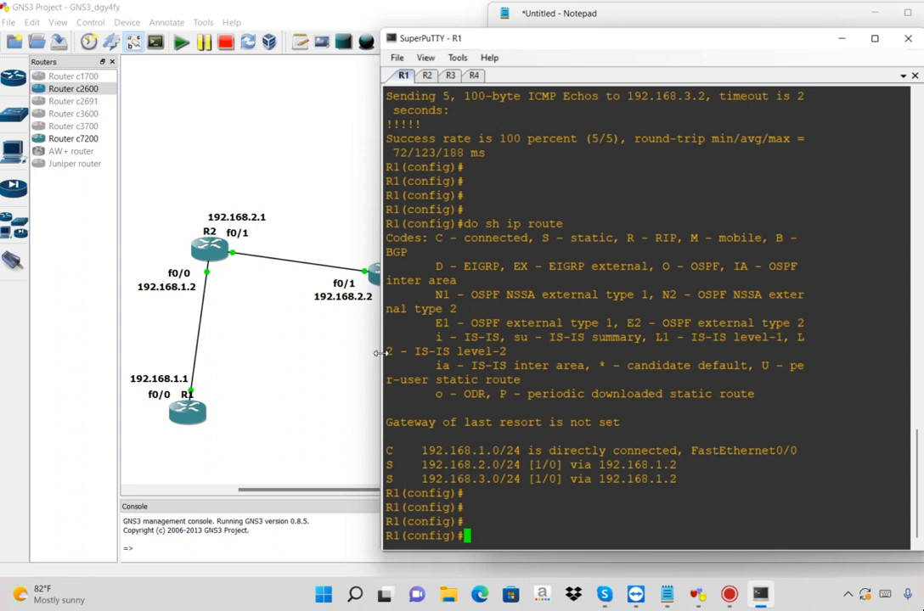
text(do sh ip route)
key(Return)
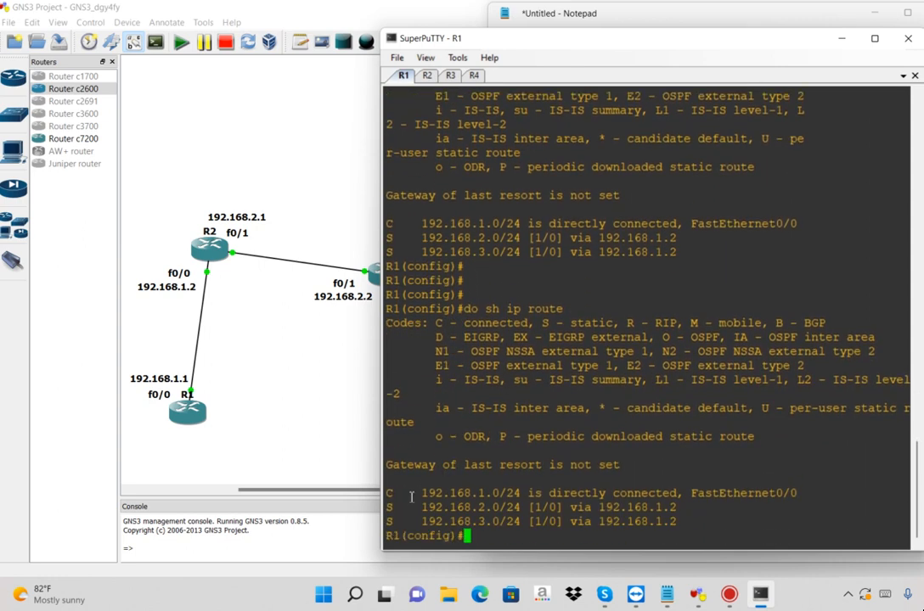
Examine R1's routing table, matching the S and C codes to the legend and to the networks listed beside them
drag(421, 507, 389, 522)
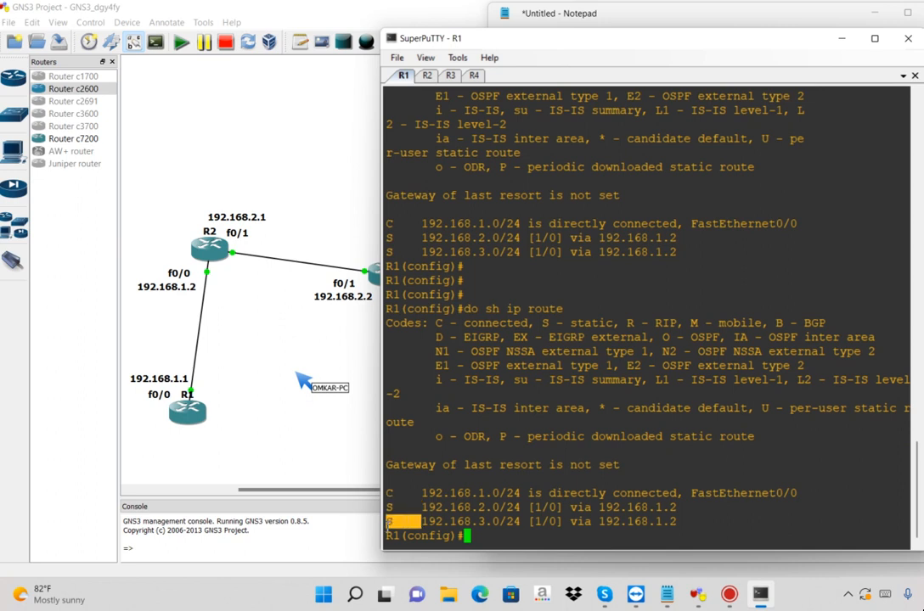
drag(543, 324, 621, 322)
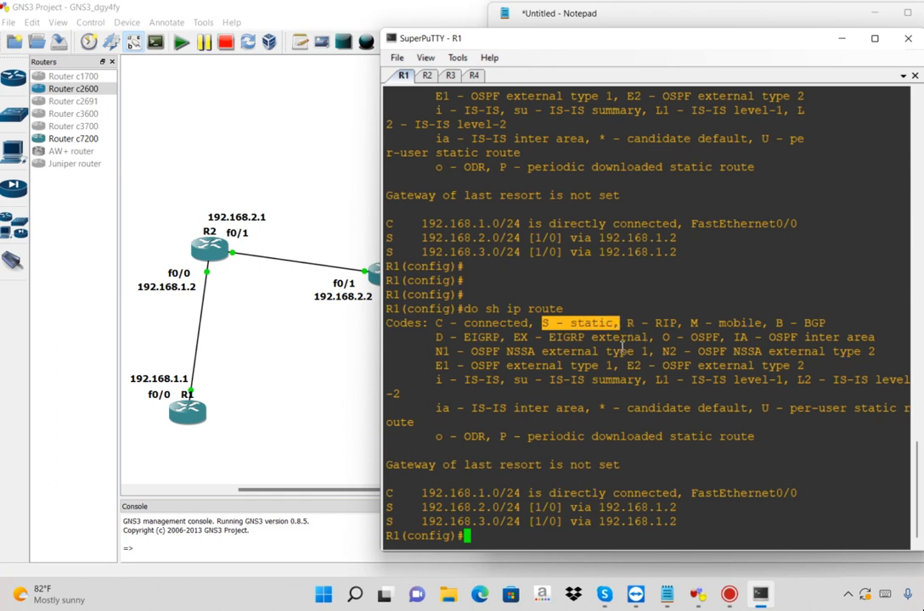
drag(420, 493, 391, 496)
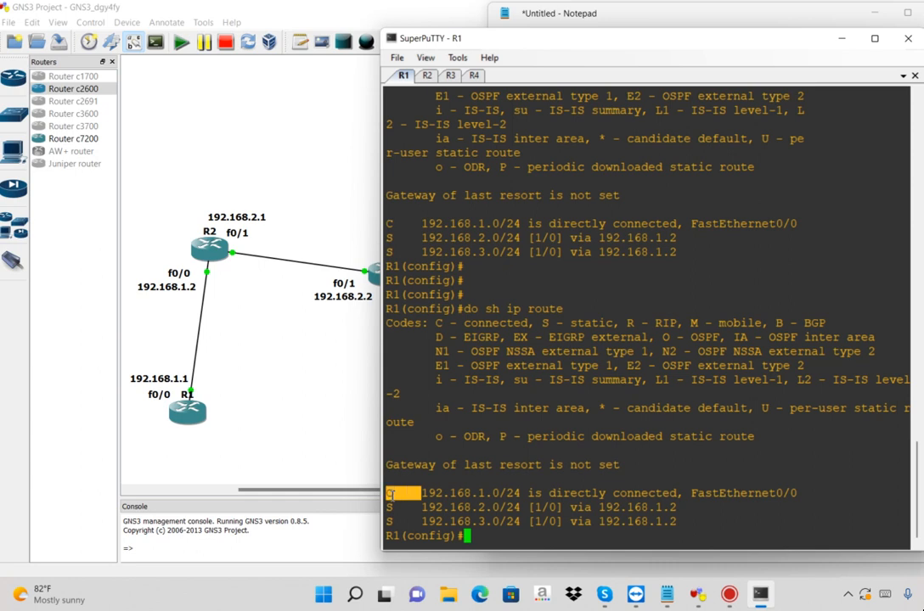
drag(550, 493, 683, 493)
drag(499, 494, 423, 495)
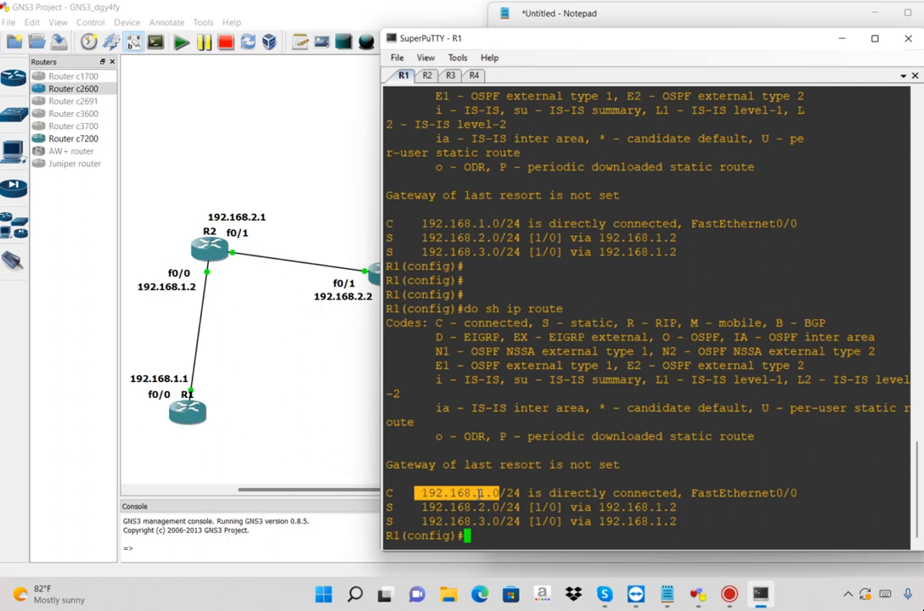
click(456, 509)
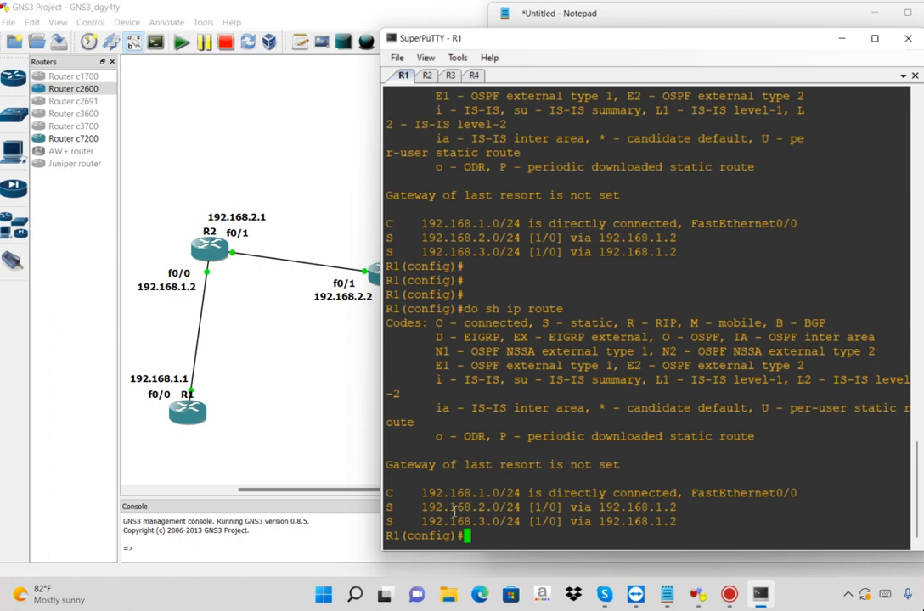
drag(420, 509, 799, 494)
drag(503, 507, 421, 508)
drag(501, 521, 415, 521)
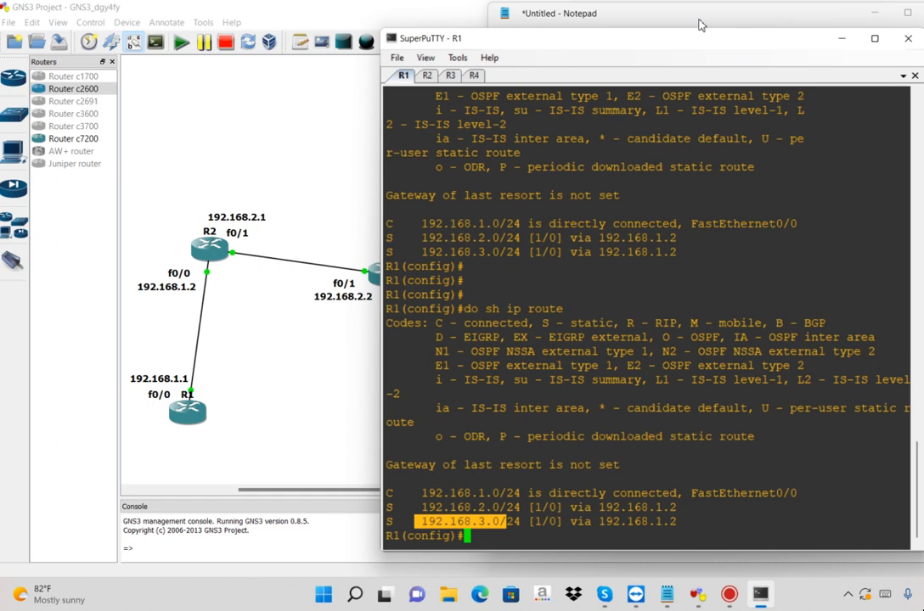
Switch to the Notepad notes and add the line "This is All About Static Routing" below the routing table command text
click(598, 21)
click(509, 202)
text(Th)
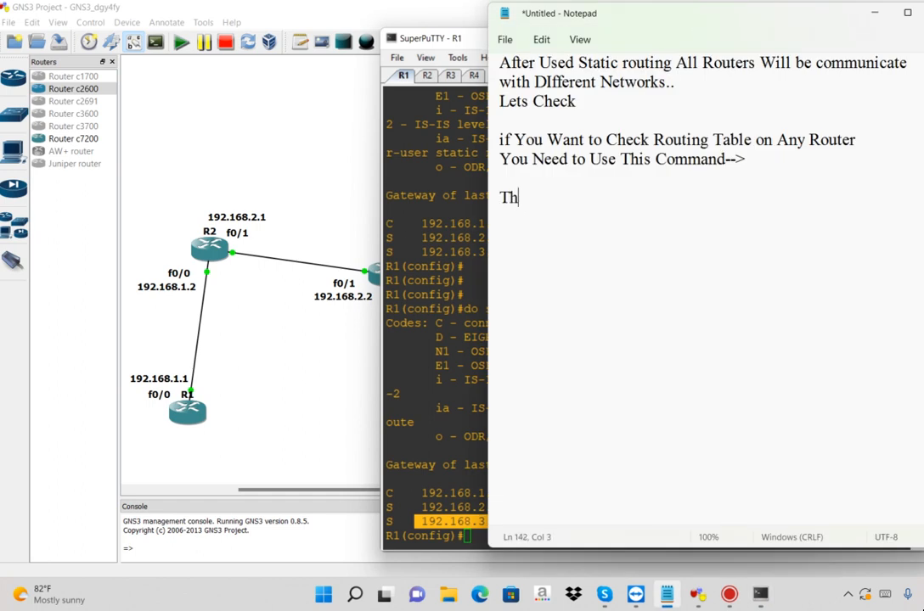
text(is is All A)
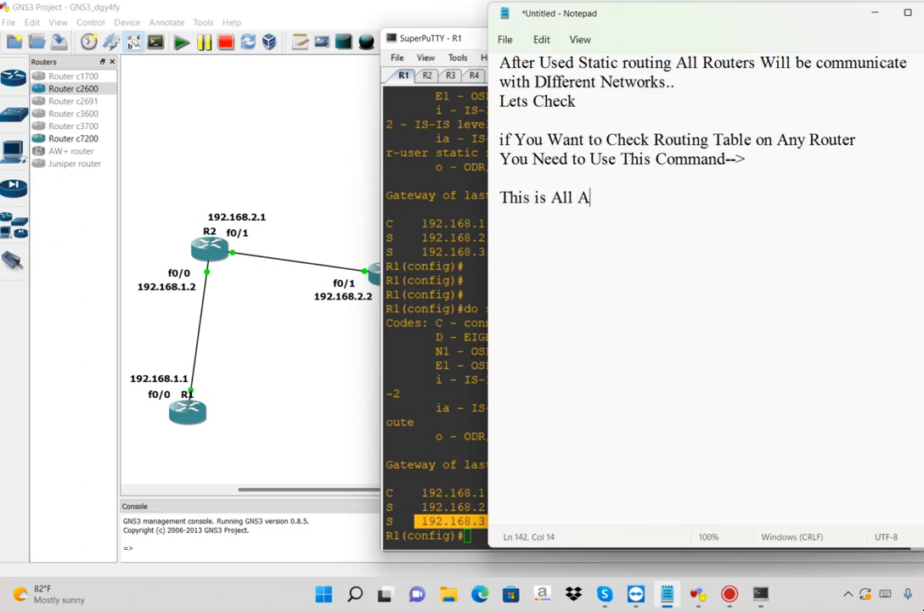
text(bout Static)
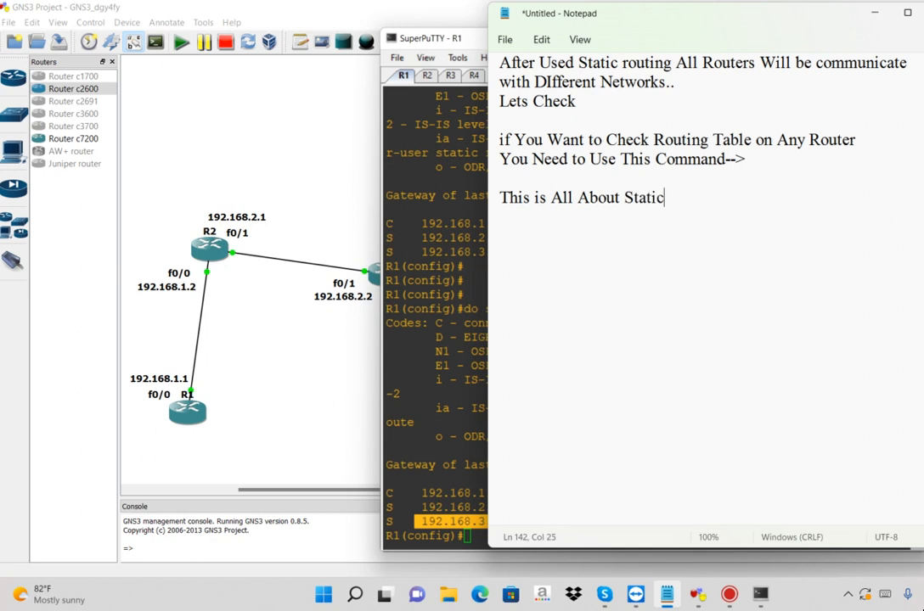
text( Routing)
key(Return)
Add the line "I will SHow you.. Some Extra Things" to the notes, followed by a blank line
text(I will SHow )
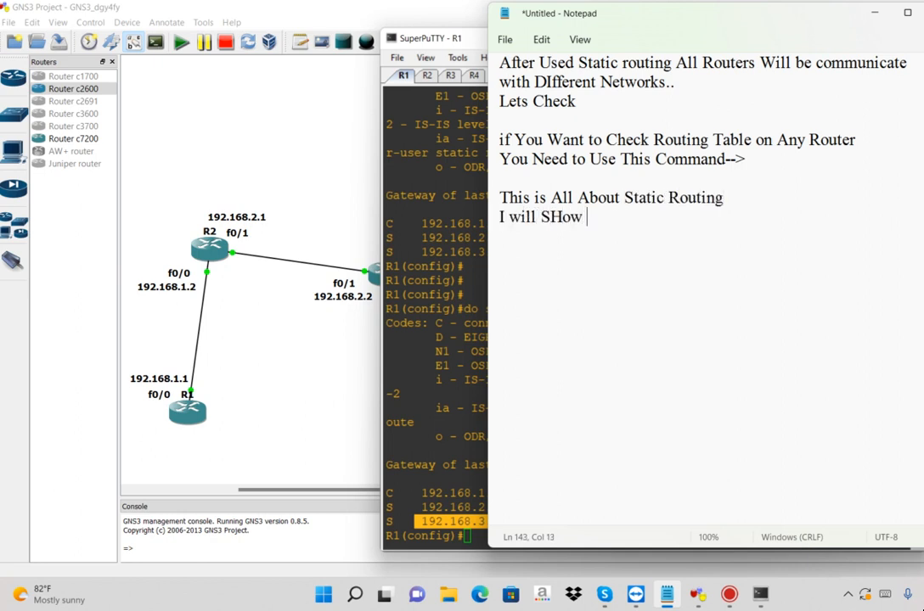
text(you.. Some )
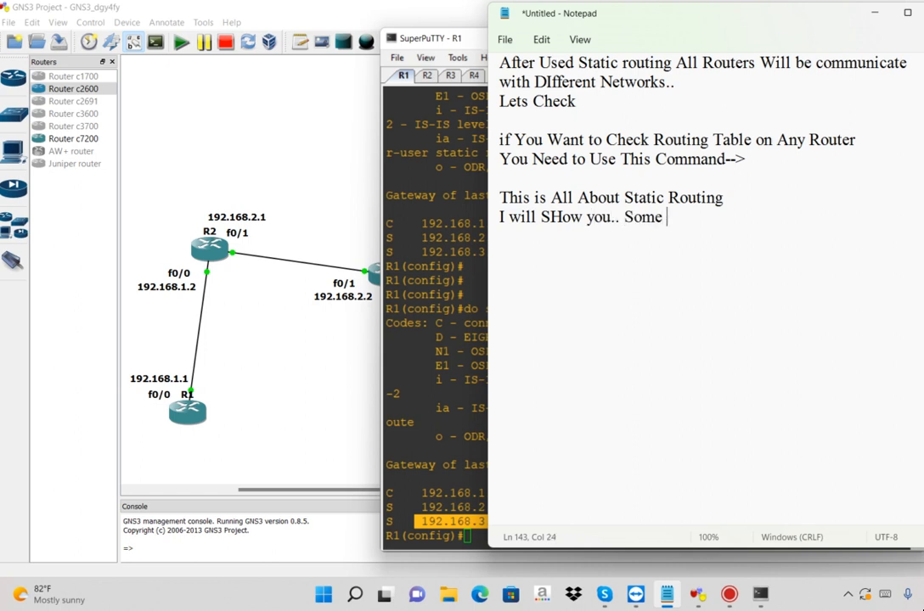
text(Extra Things)
key(Return)
key(Return)
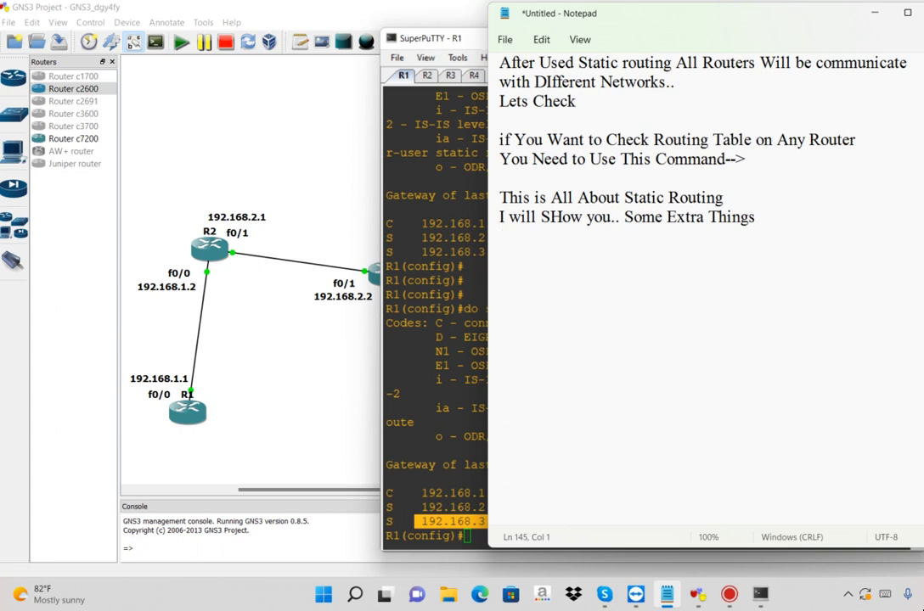
Add the lines "I will Tell you About Telnet Password.." and "for Security Purpose..." to the notes, followed by a blank line
text(I will Tell you Ab)
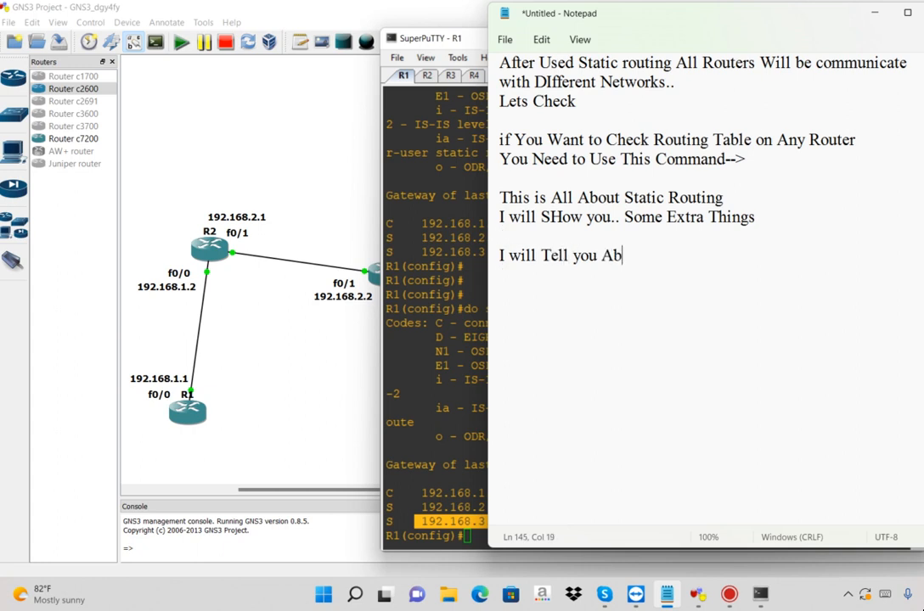
text(out Telne)
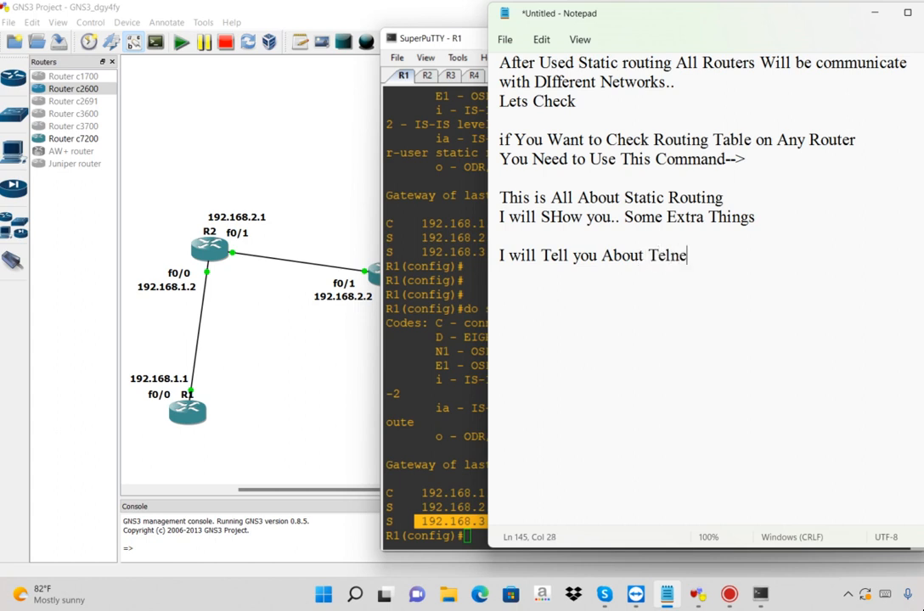
text(t Password..)
key(Return)
text(for Secu)
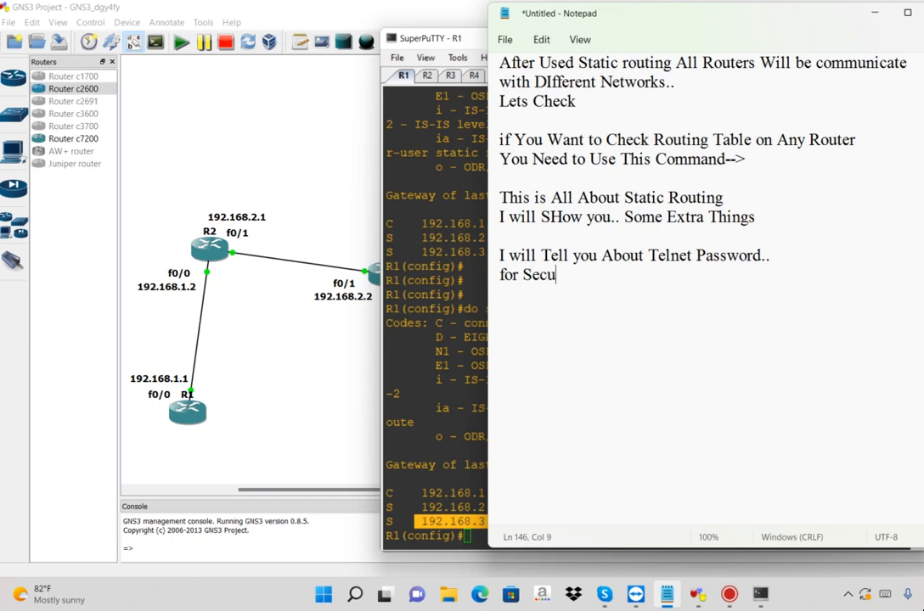
text(rity Pur)
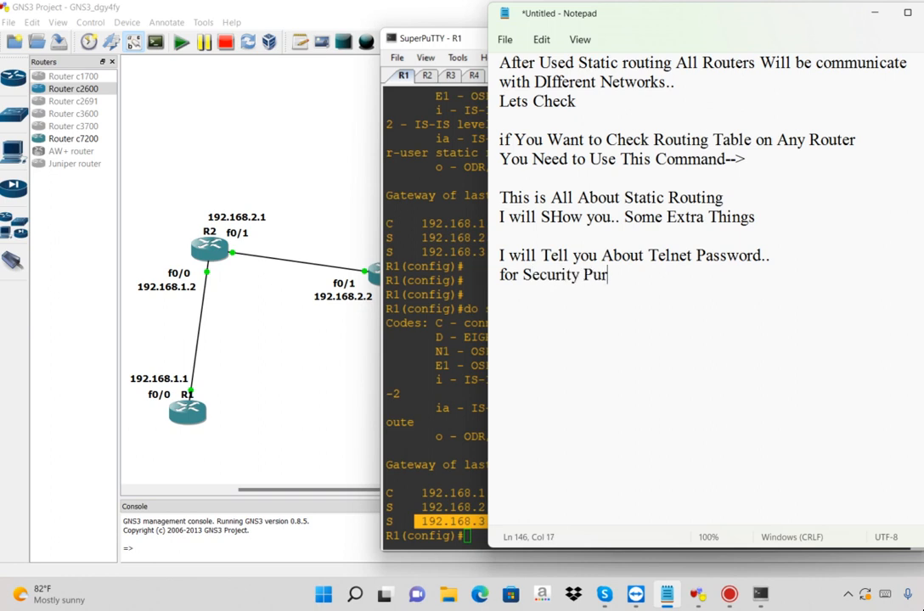
text(pose...)
key(Return)
key(Return)
Add "That Means,," and, after a blank line, "Suppose We Want to Access R4 From R2." to the notes
text(That )
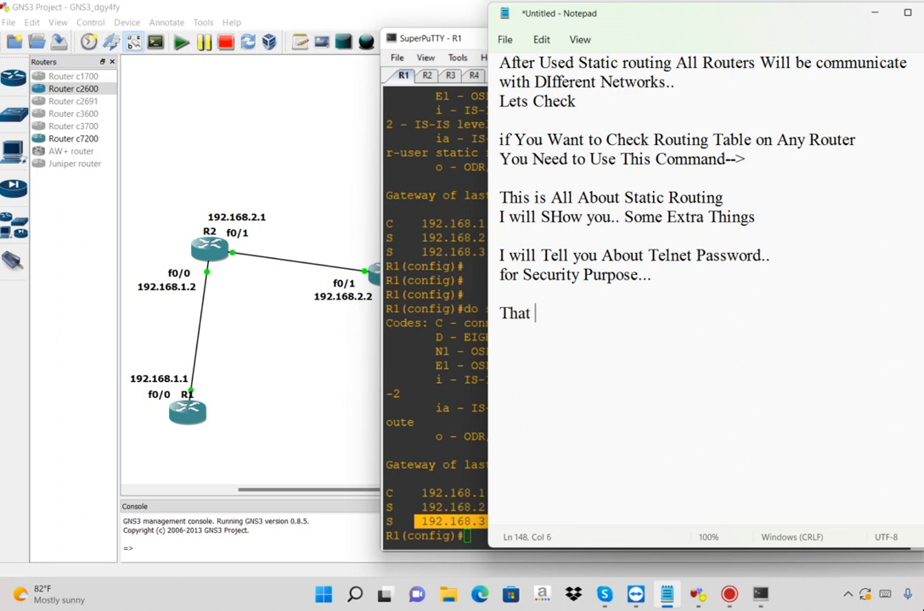
text(Means,,)
key(Return)
key(Return)
text(Su)
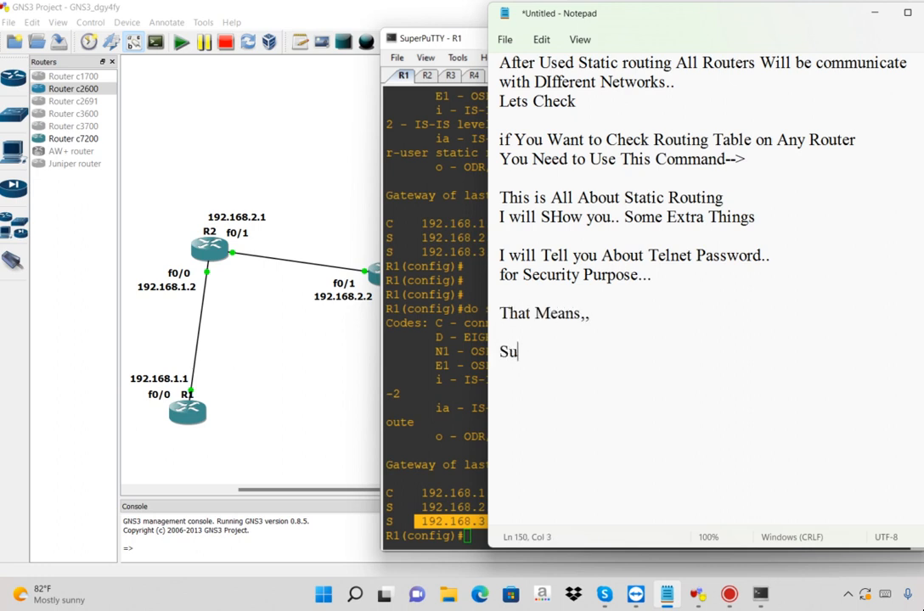
text(ppose We )
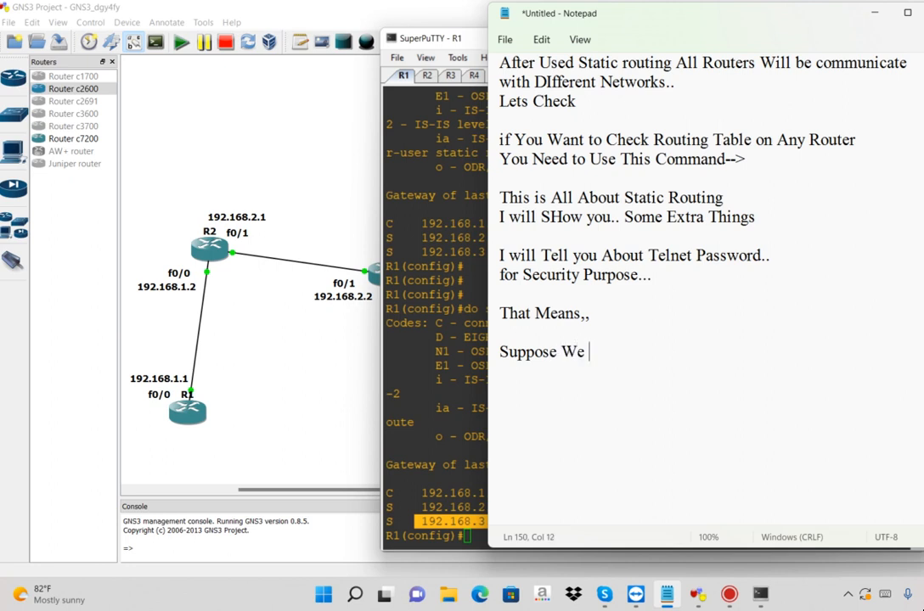
text(Want to Acc)
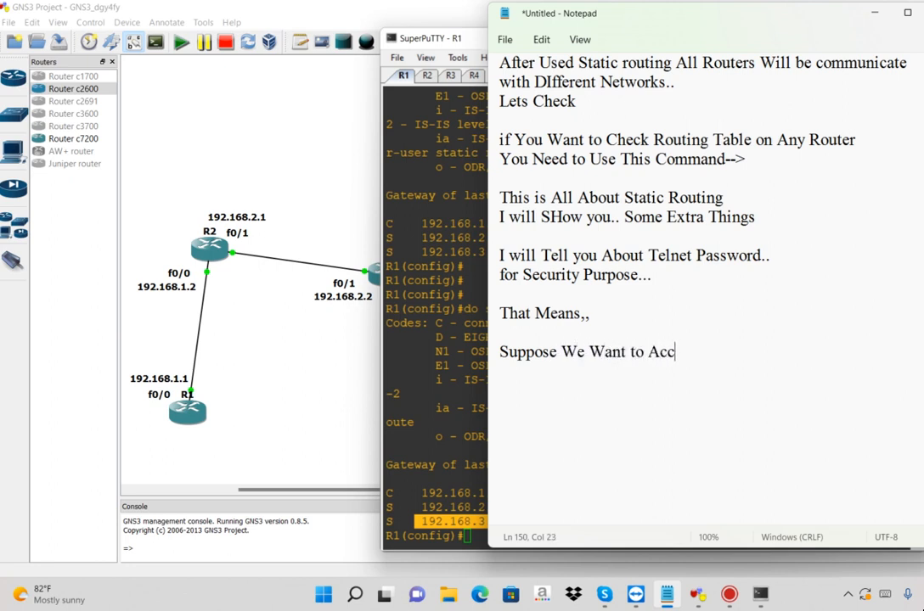
text(ess R4 From R2.)
key(Return)
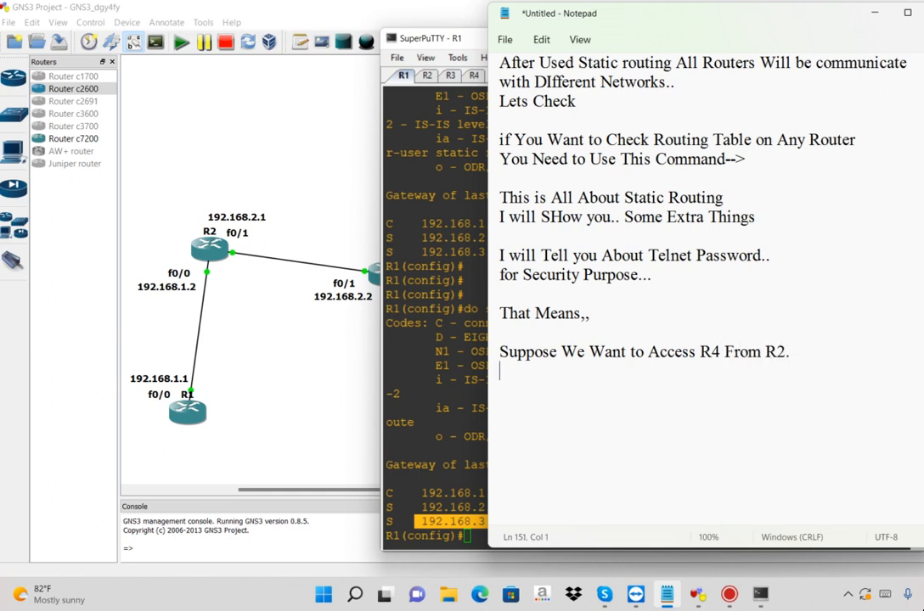
Add the line "and Before Access router ask Verification..." to the notes, followed by a blank line
text(and Bed)
key(BackSpace)
text(fore Access )
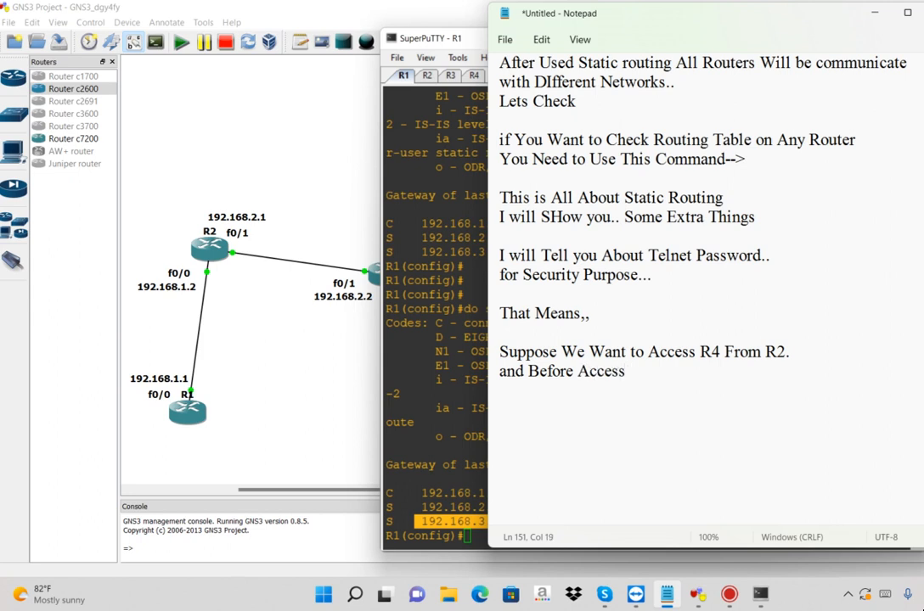
text(router ask V)
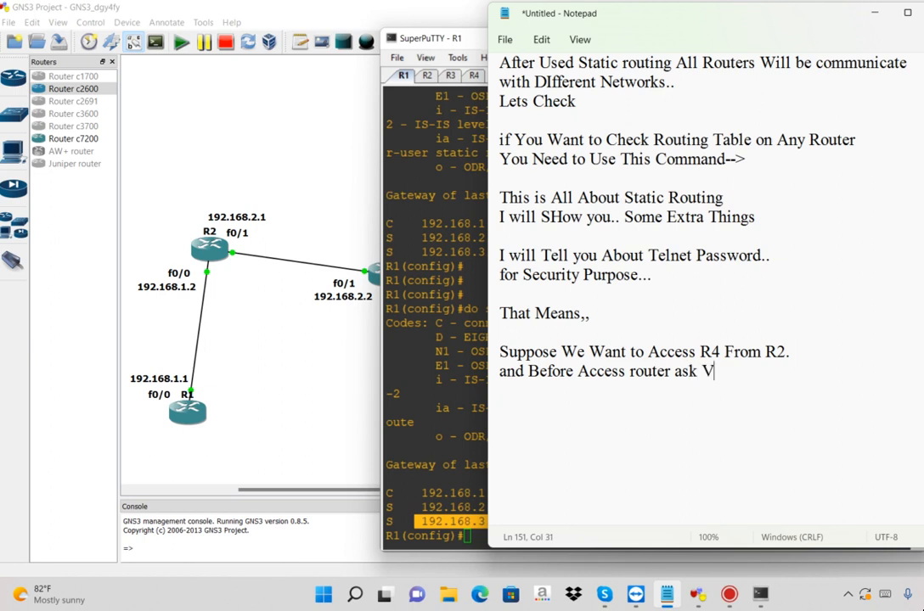
text(erification...)
key(Return)
key(Return)
Add the line "So, We Need to Set a Password.. for Verification.." to the notes
text(So, )
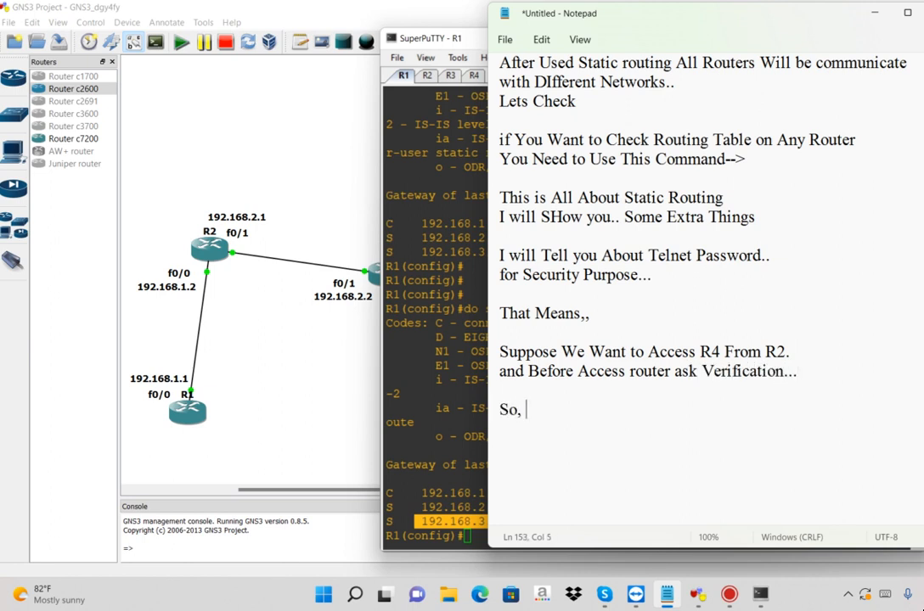
text(We Need to S)
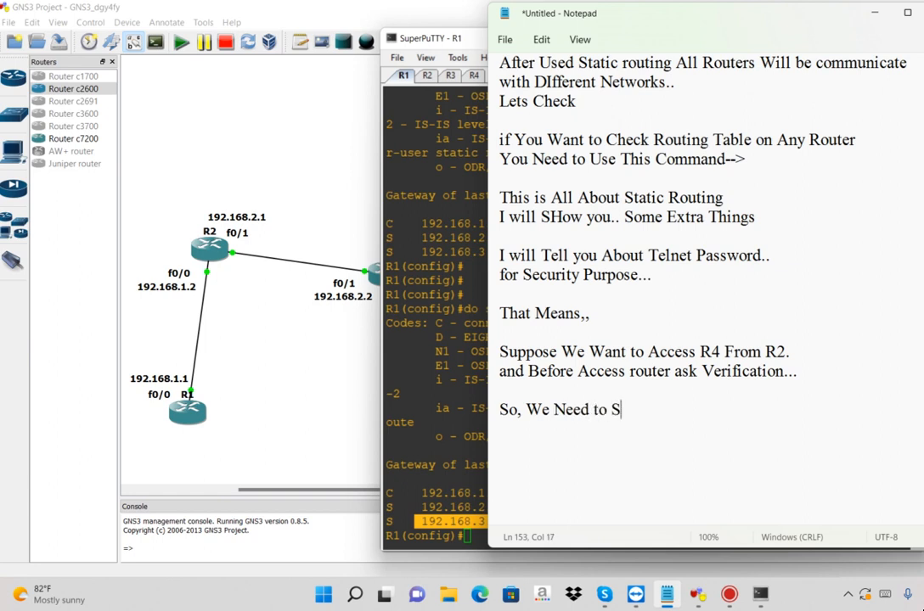
text(et a Pass)
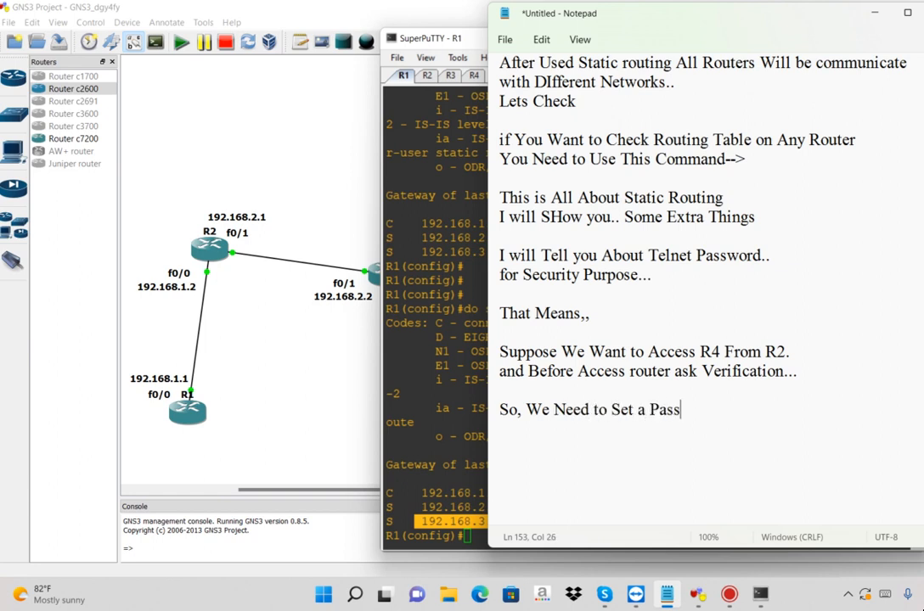
text(word.. for Verification)
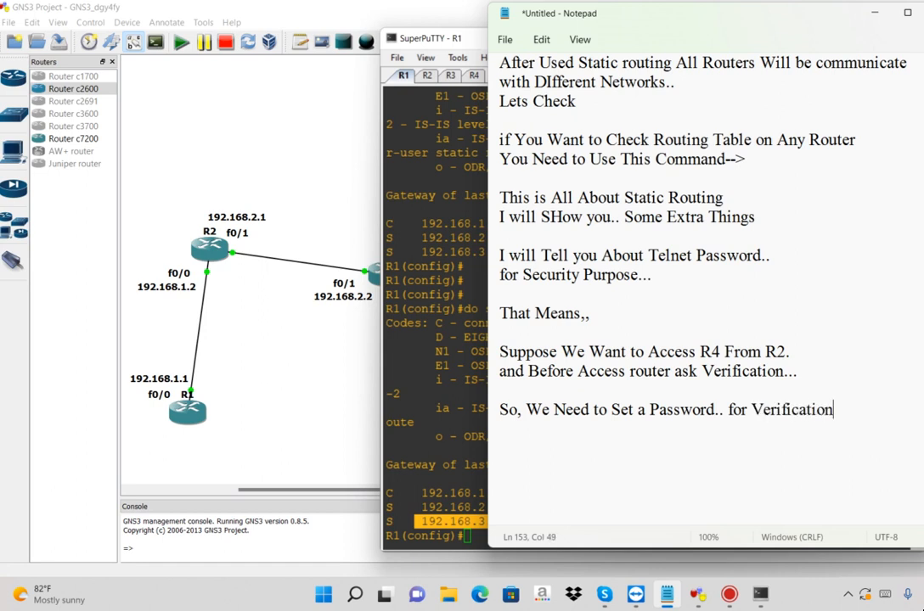
text(..)
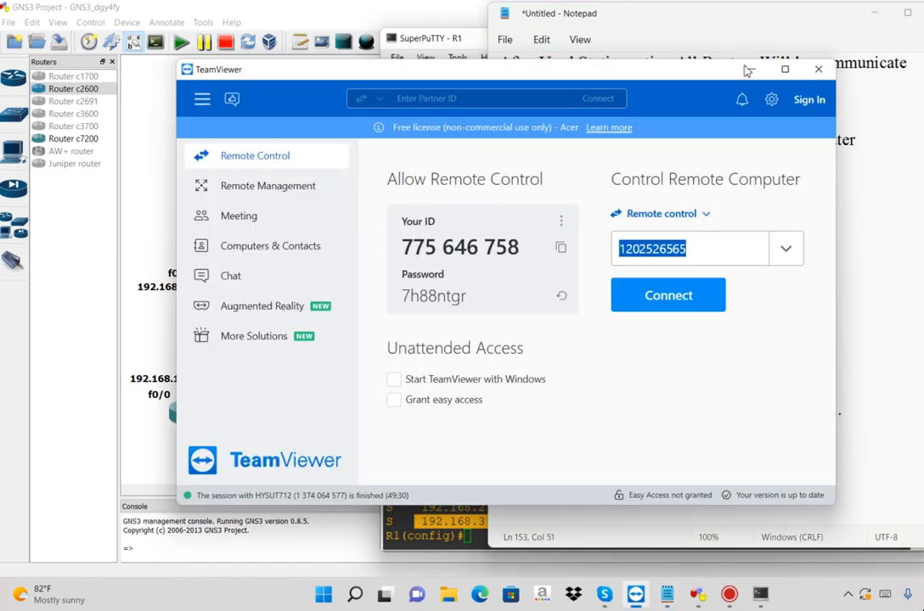
key(Return)
Add the line "without verifcation Can not Access,.." to the notes, followed by several blank lines
text(Vithout)
key(BackSpace)
key(BackSpace)
key(BackSpace)
key(BackSpace)
key(BackSpace)
key(BackSpace)
key(BackSpace)
text(without )
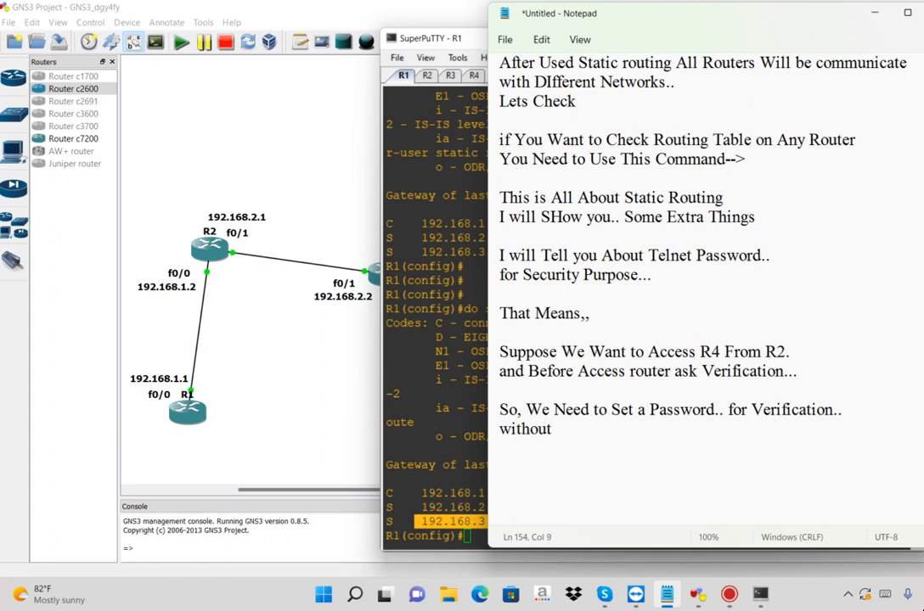
text(verifcation Can not Access,..)
key(Return)
key(Return)
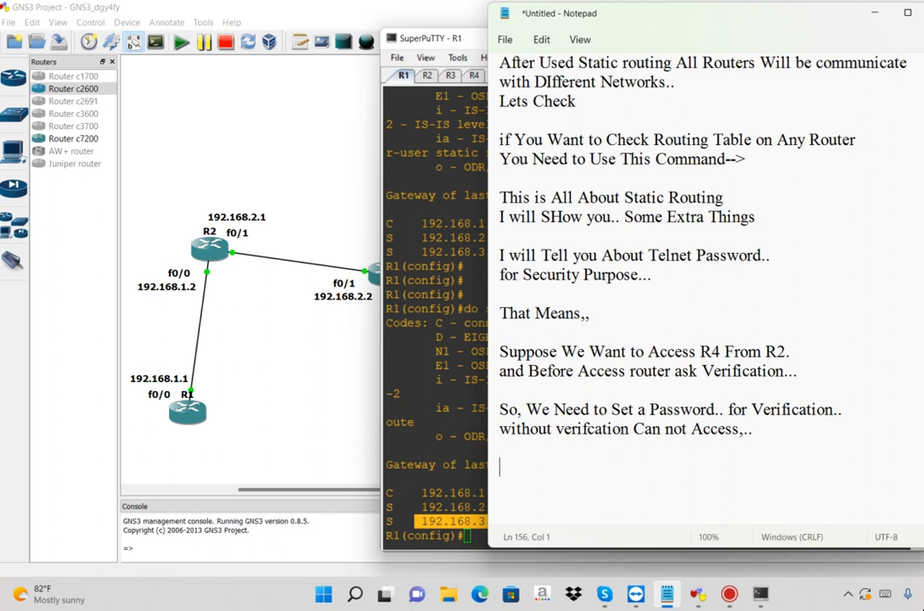
key(Return)
key(Return)
key(Return)
key(Return)
key(Return)
key(Return)
key(Return)
key(Return)
key(Return)
key(Return)
key(Return)
key(Return)
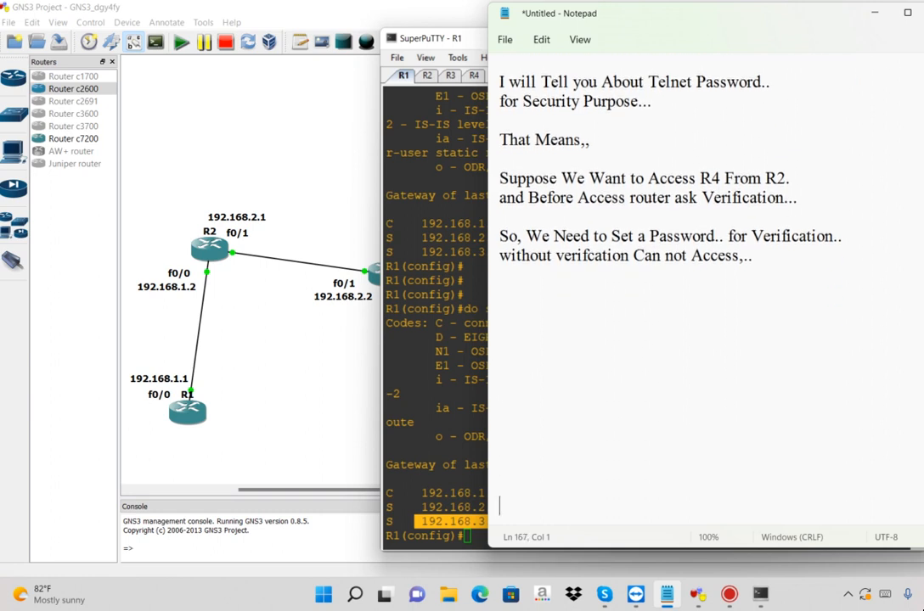
Two blank lines below the verification text, add "Now I will Show you How to Set Telnet password..." followed by a blank line
click(662, 276)
text(Now I wi)
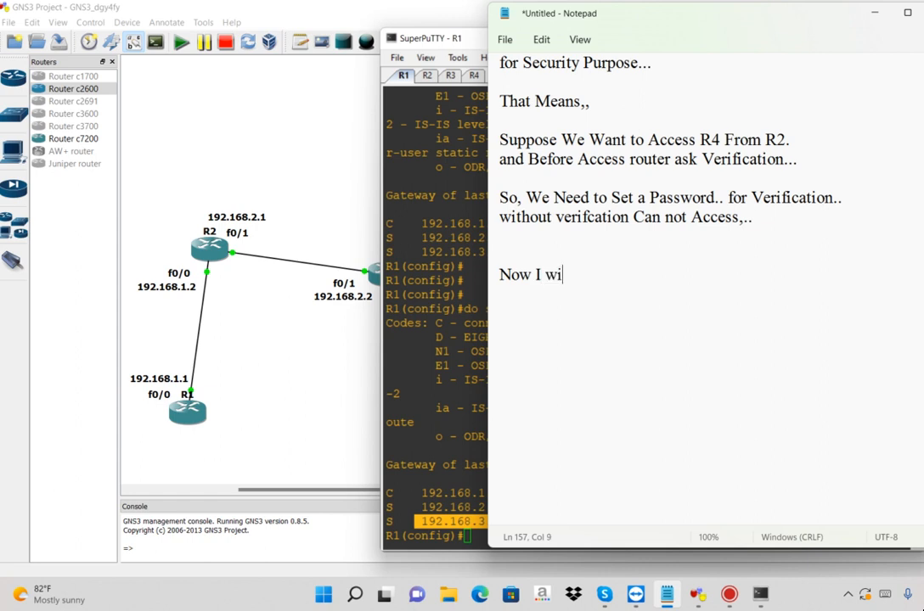
text(ll Show you H)
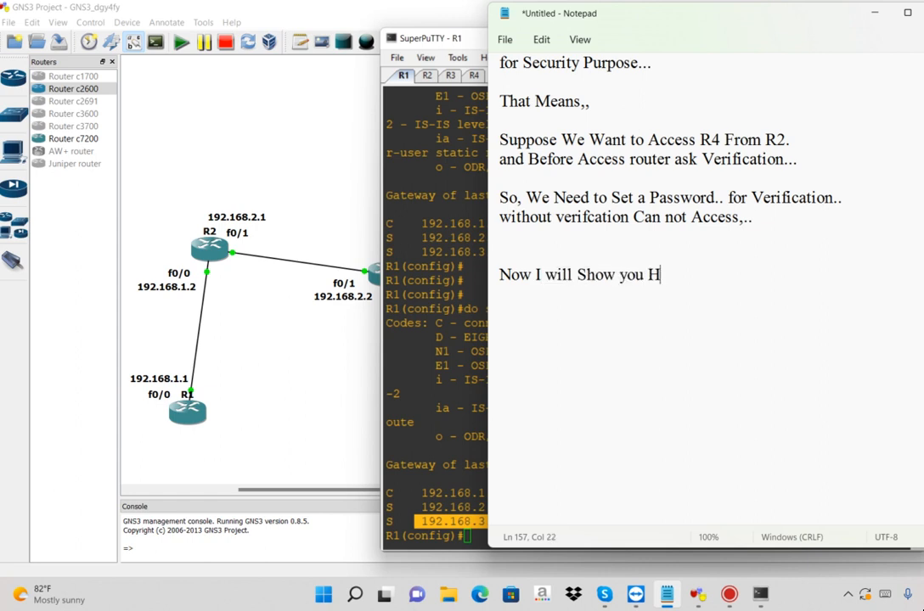
text(ow to Set T)
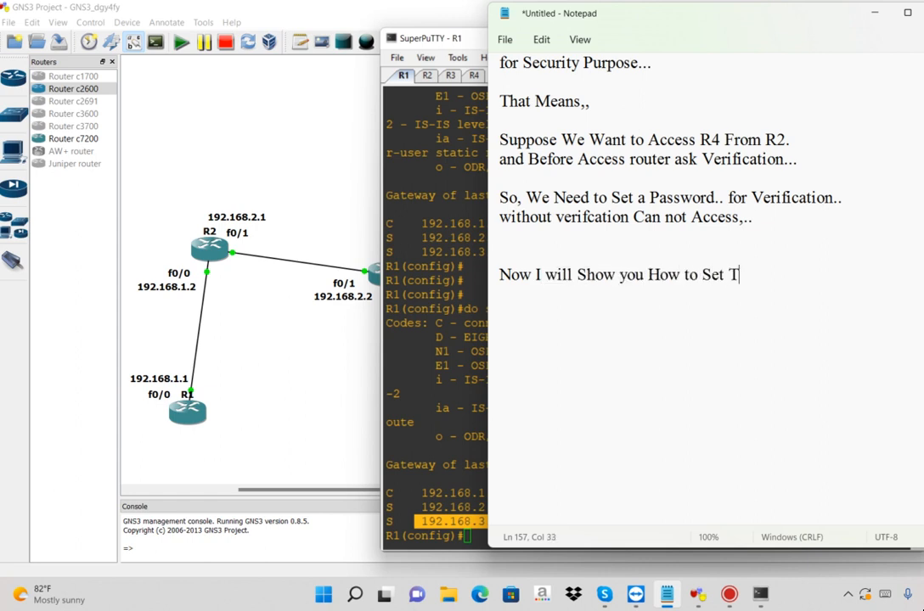
text(elnet password...)
key(Return)
key(Return)
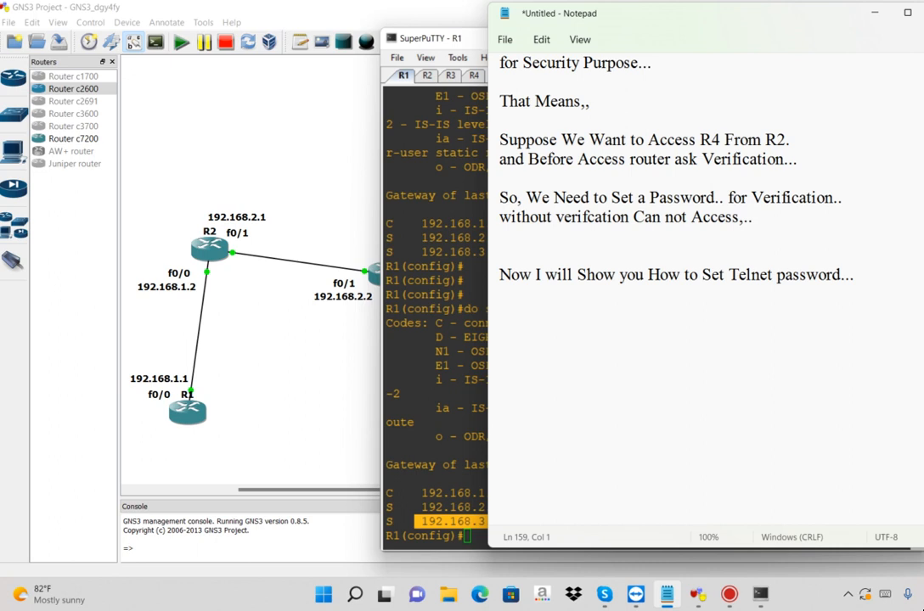
Add the heading "command-->" to the notes with a line of dashes beneath it
text(command-->)
key(Return)
text(----------------------)
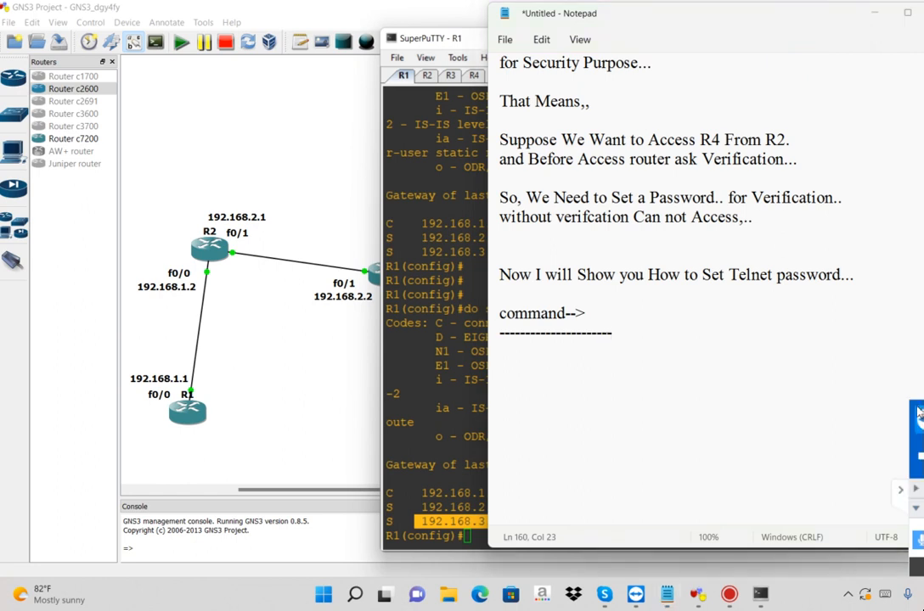
key(Return)
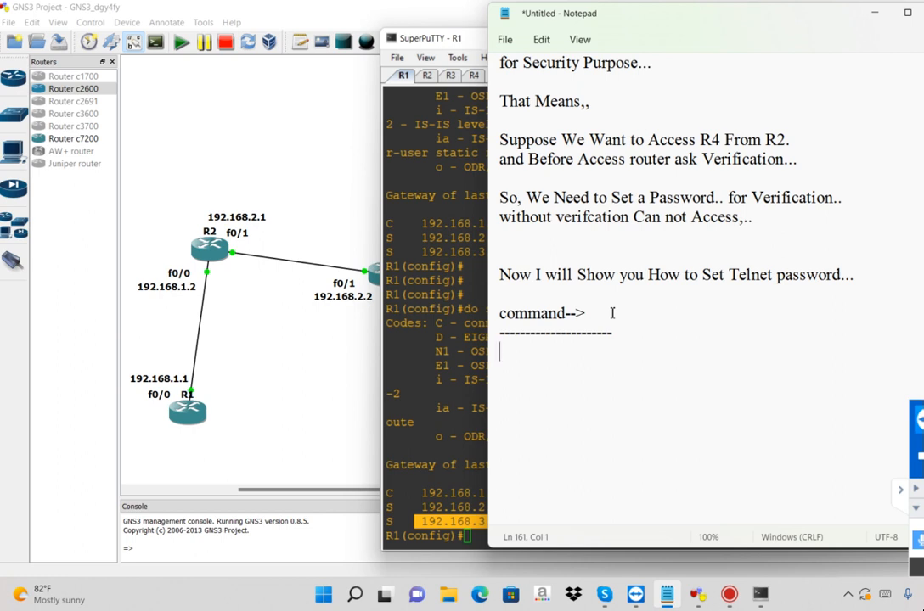
List the Telnet commands line vty 0 4, password with the sample password, and login, then close the block with a line of equals signs
text(line vty 0 4)
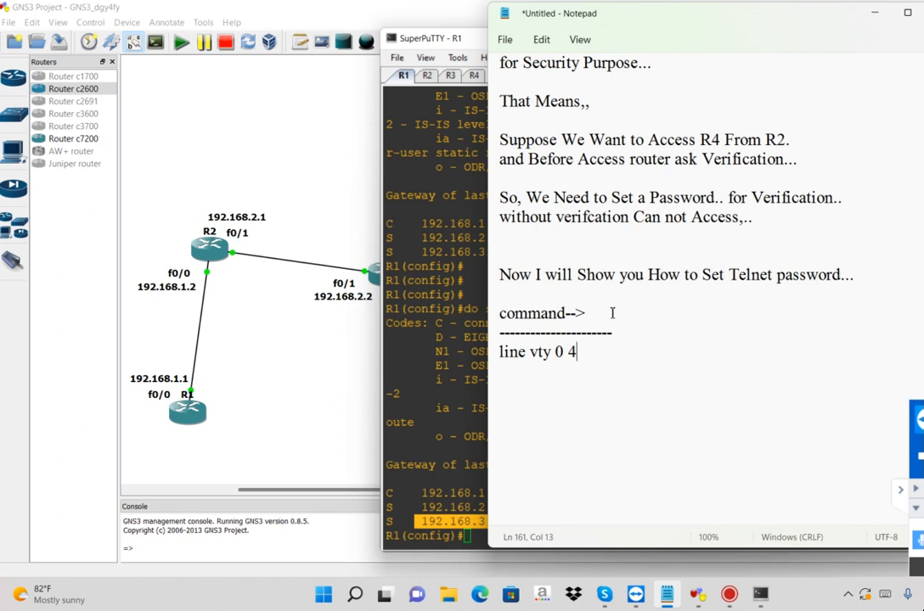
key(Return)
text(password xyz )
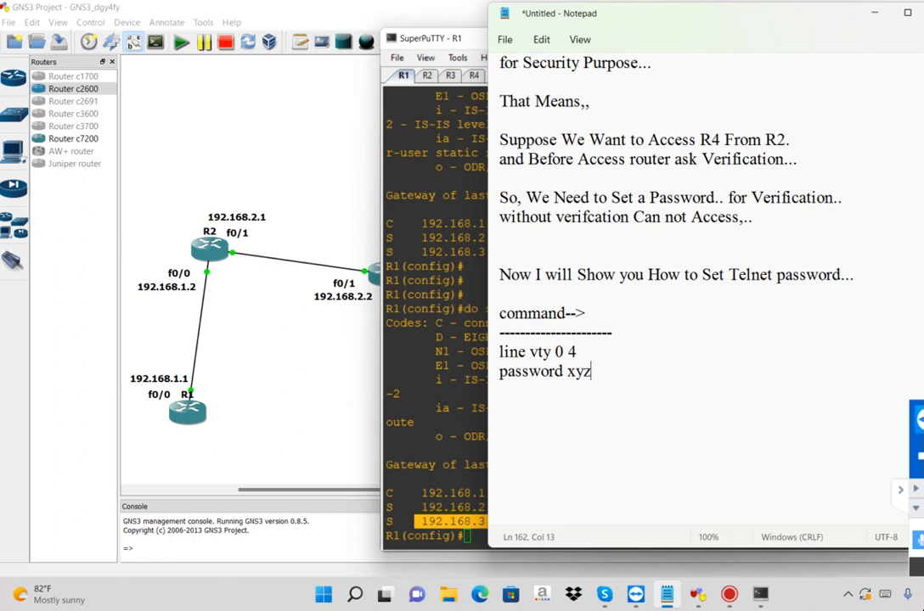
text(login)
key(Return)
text(===================)
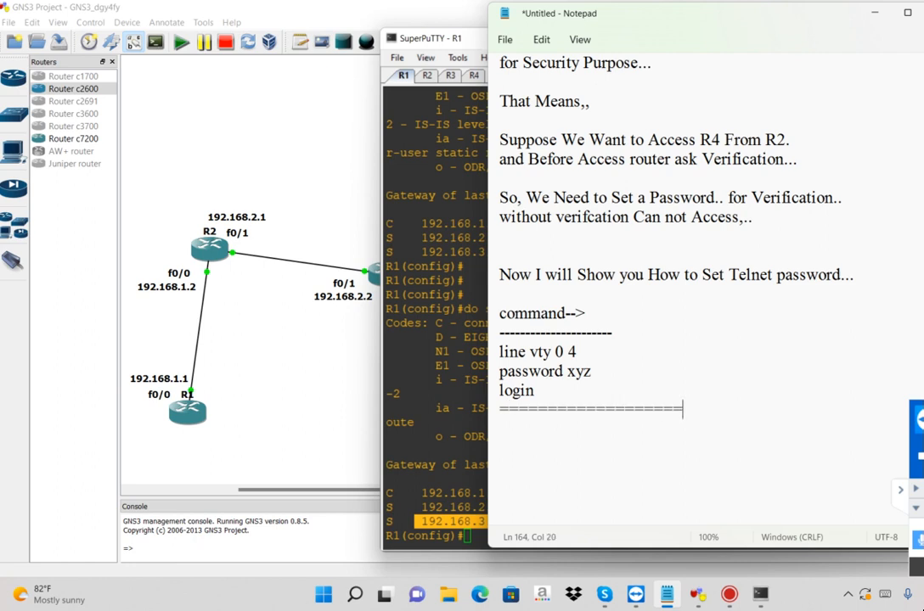
key(Return)
Add the lines "also We Need to Set Enable password" and "for go on Privilidge Mode.." to the notes, followed by a blank line
text(also We Need to Se)
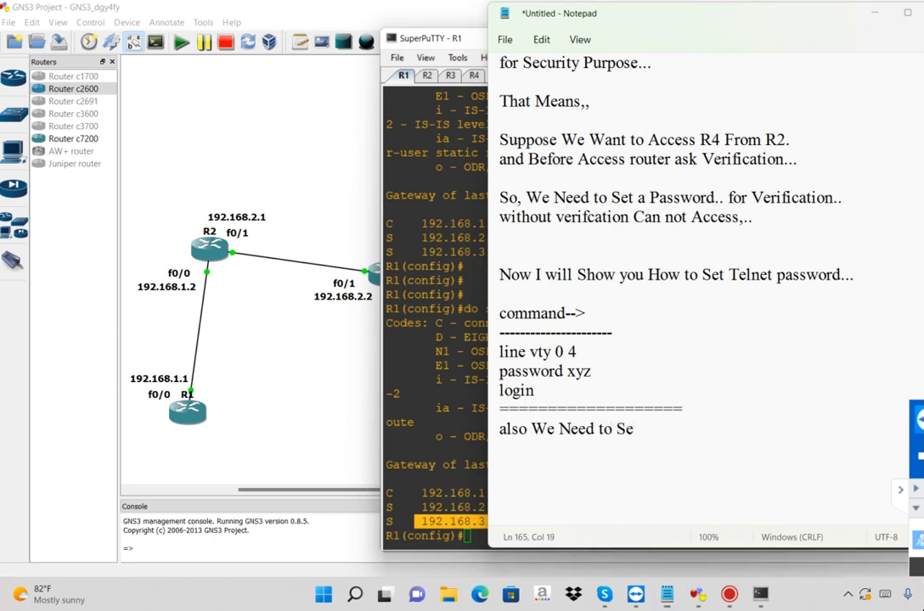
text(t )
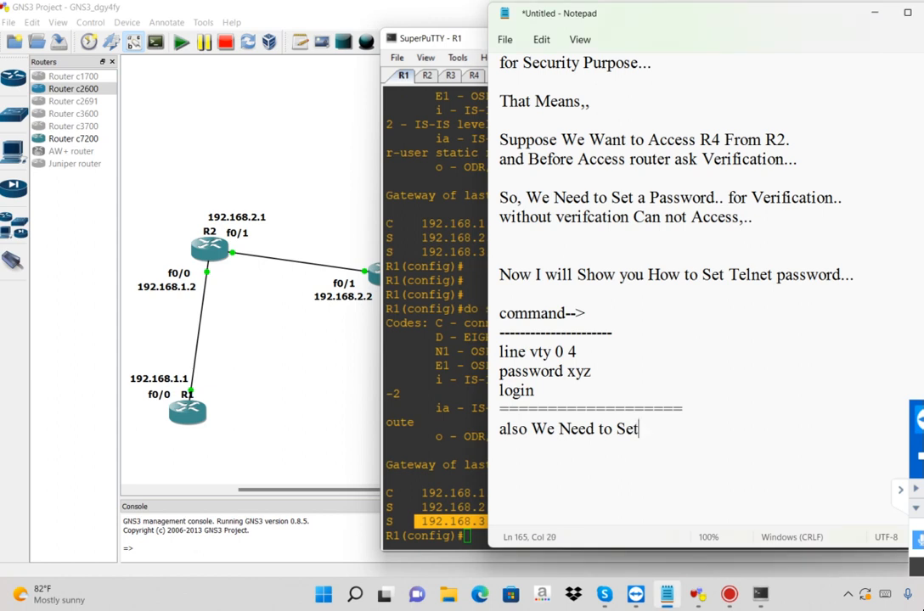
text(Enable password)
key(Return)
text(for )
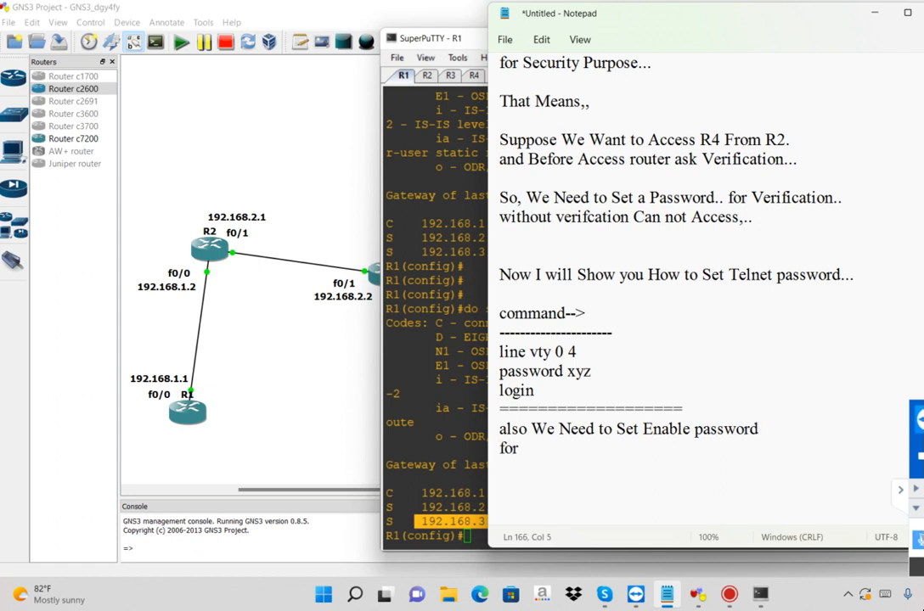
text(go on Privilidge Mode..)
key(Return)
key(Return)
Add the heading "command->" with a line of dashes beneath it, followed by several blank lines
text(coma)
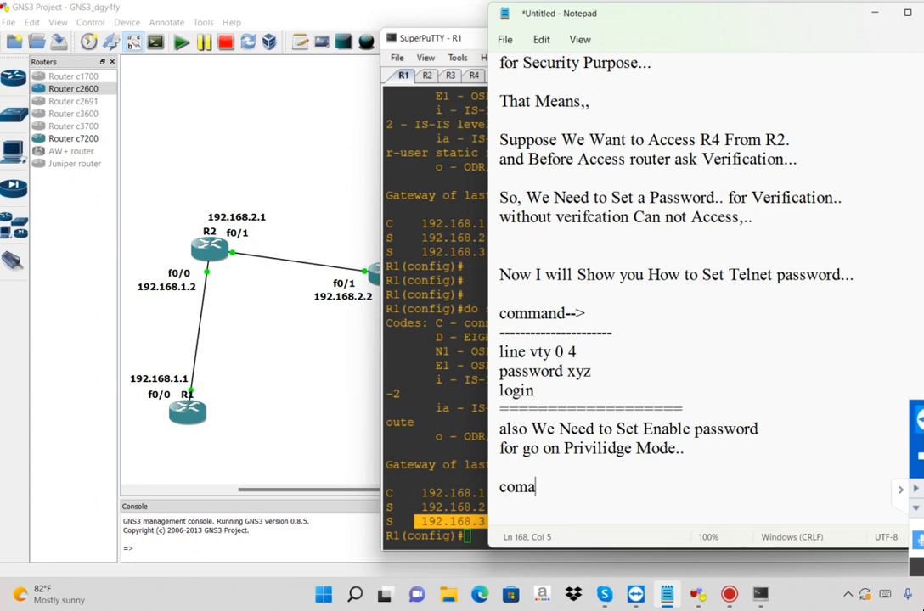
key(BackSpace)
text(madn)
key(BackSpace)
key(BackSpace)
text(nd->)
key(Return)
text(-----------------)
key(Return)
key(Return)
key(Return)
key(Return)
key(Return)
key(Return)
key(Return)
key(Return)
key(Return)
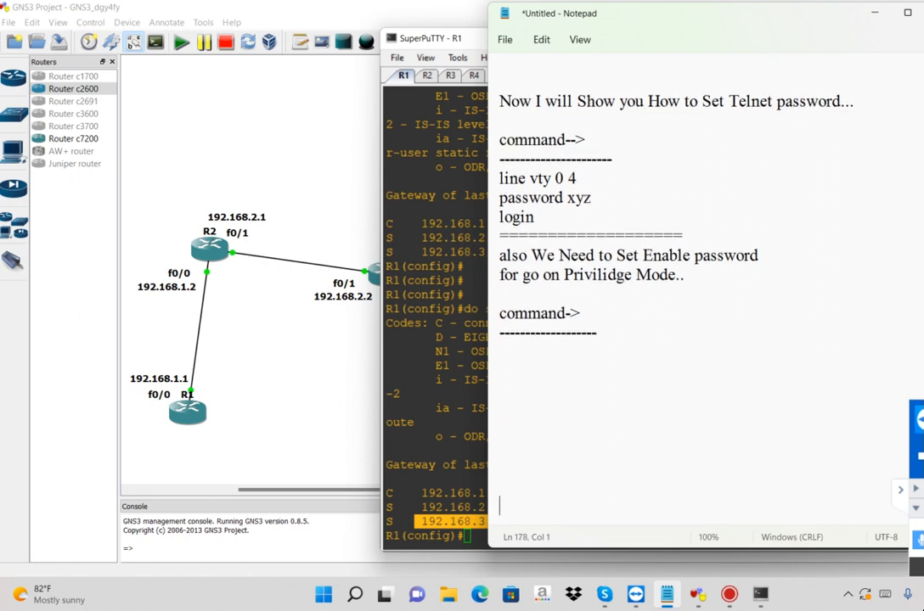
Directly below the dashes, list the enable password command with the sample password and close the block with a line of equals signs
click(625, 361)
text(enable pass)
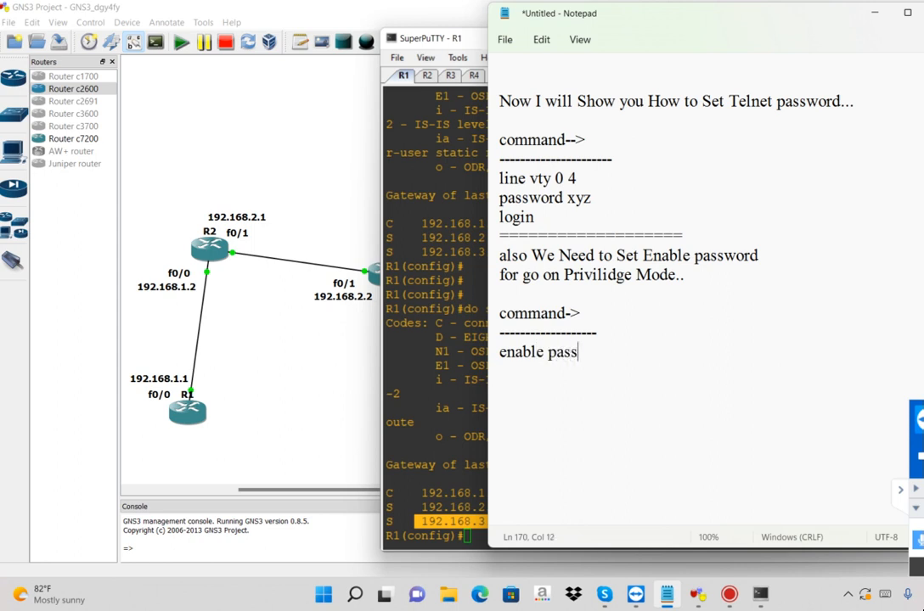
text(word 123)
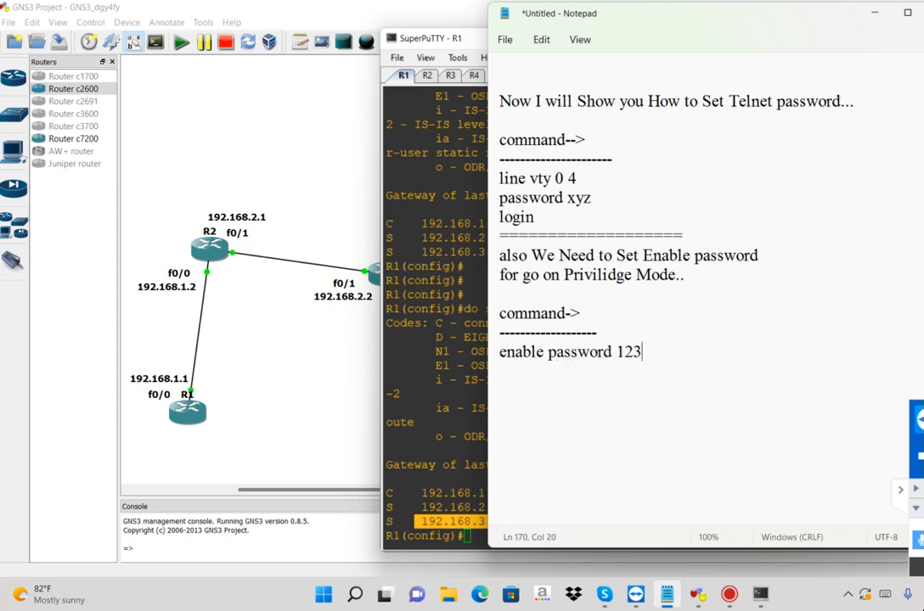
key(Return)
text(==================================)
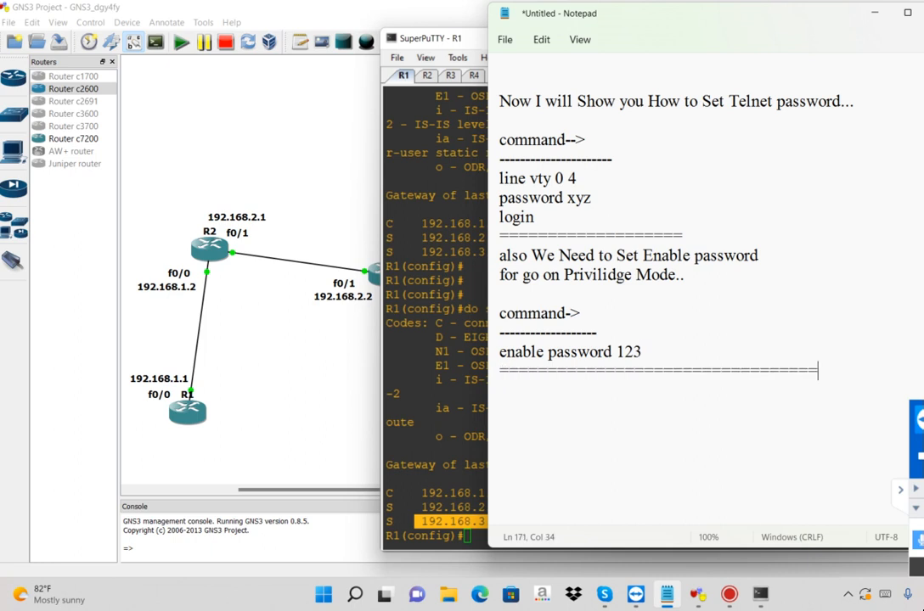
After a blank line, add "Now We Will Use These Command on R4" and "Bcoz We want to access R4 from R2" to the notes
key(Return)
key(Return)
text(Now We )
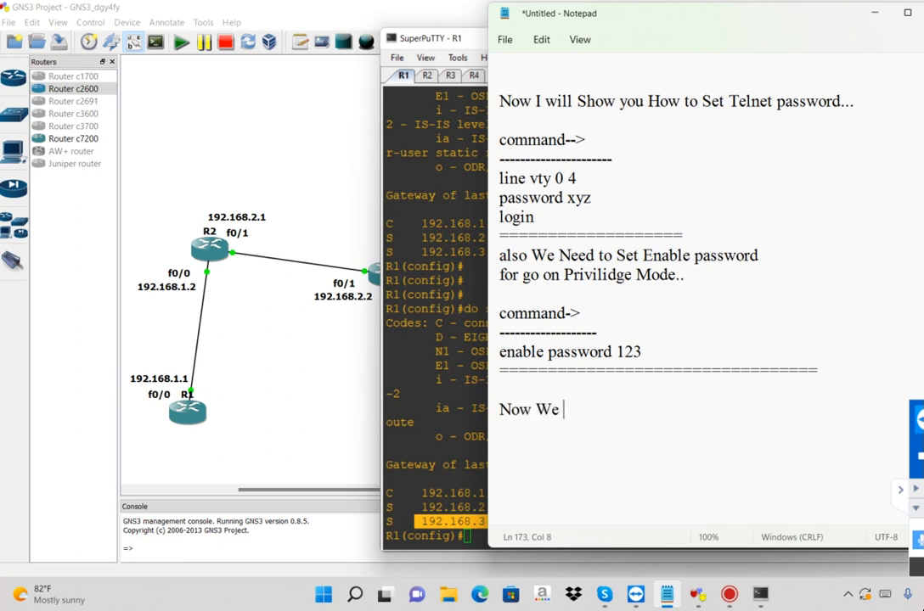
text(Will Use These Command on R4)
key(Return)
text(Bcoz We want to access R4 from R2)
key(Return)
key(Return)
Leave a blank line and add "Lets See" with a line of equals signs beneath it
text(Lets See)
key(Return)
text(================)
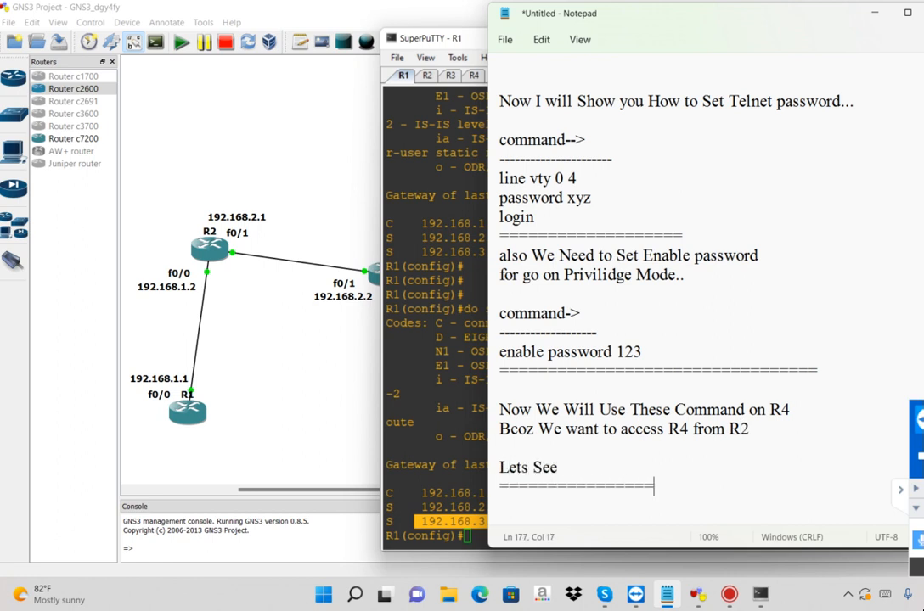
Add the heading "On R4-->" with a line of dashes beneath it, followed by blank lines
key(Return)
text(On R4-->)
key(Return)
text(-)
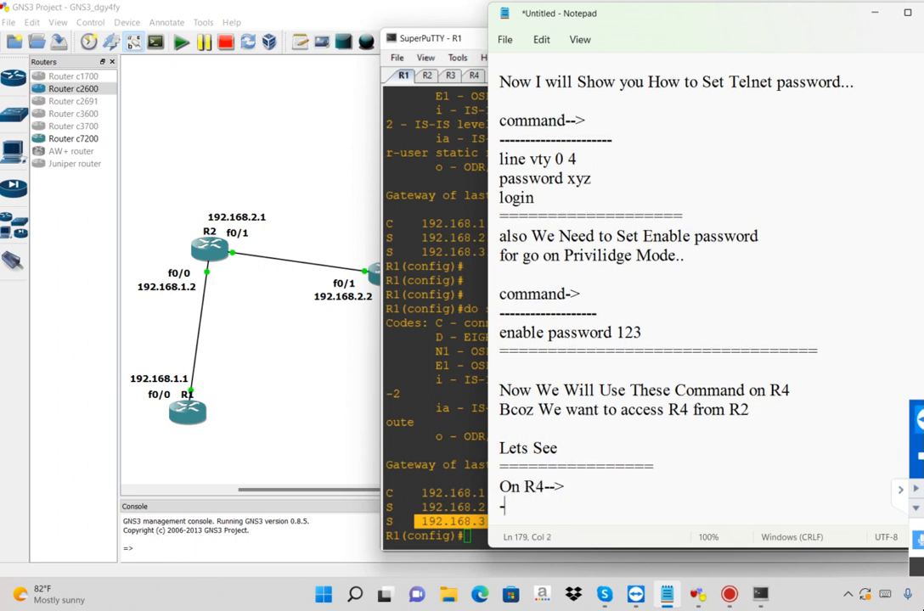
text(----------------)
key(Return)
key(Return)
key(Return)
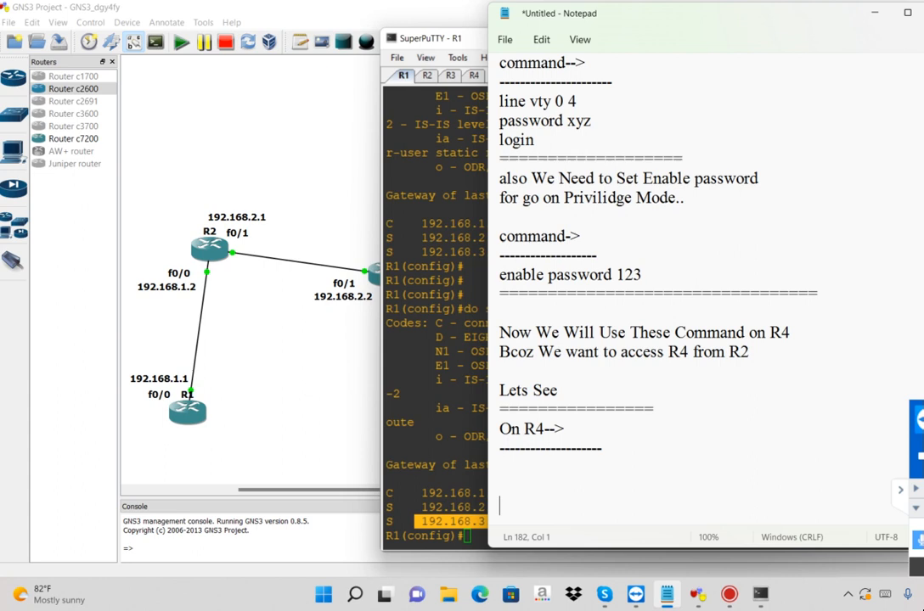
Review the line vty 0 4, password and login commands in the notes by highlighting each one
click(595, 103)
drag(596, 102, 496, 104)
drag(609, 123, 486, 125)
drag(540, 143, 516, 150)
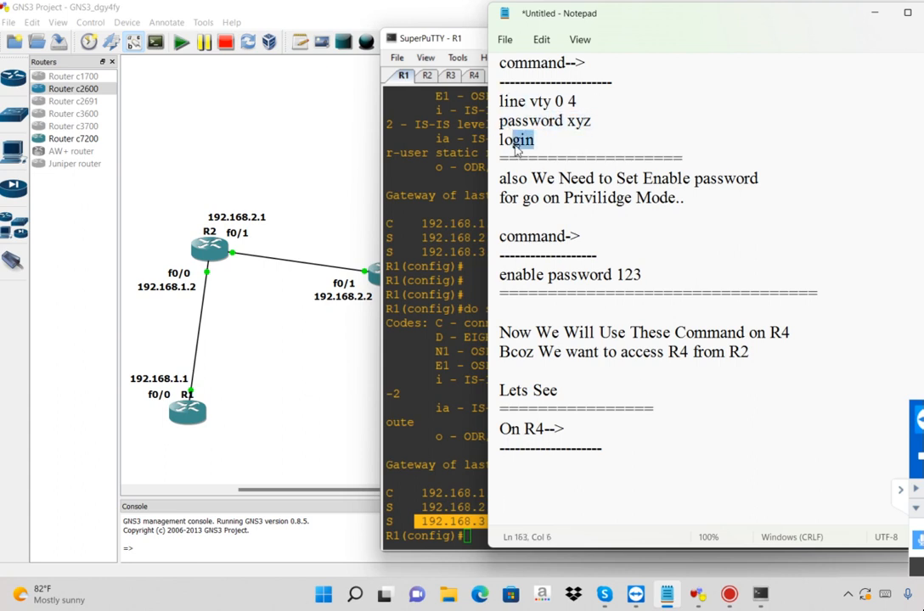
Switch to the R4 console in SuperPuTTY and enter line configuration mode with line vty 0 4
click(474, 74)
text(line v)
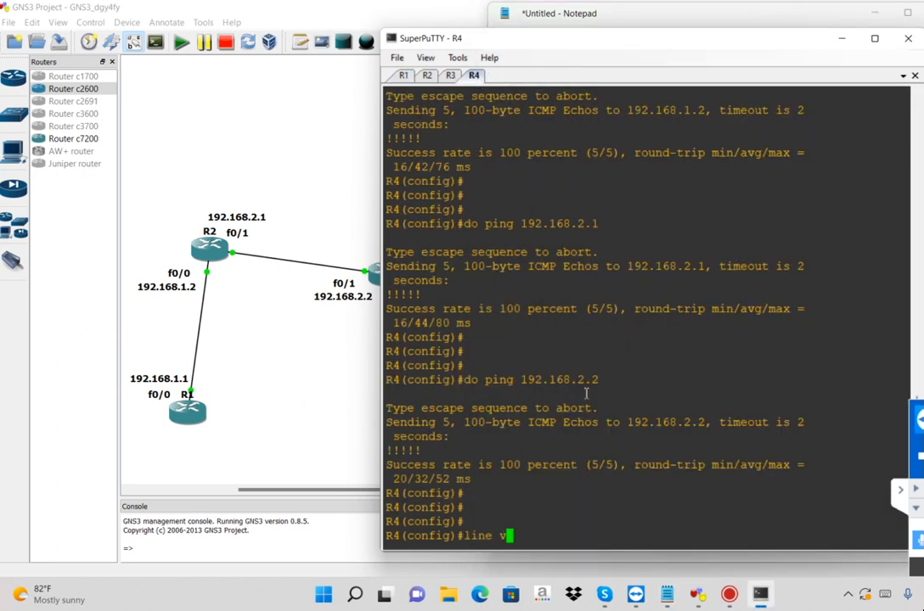
text(ty 0 4)
key(Return)
key(Return)
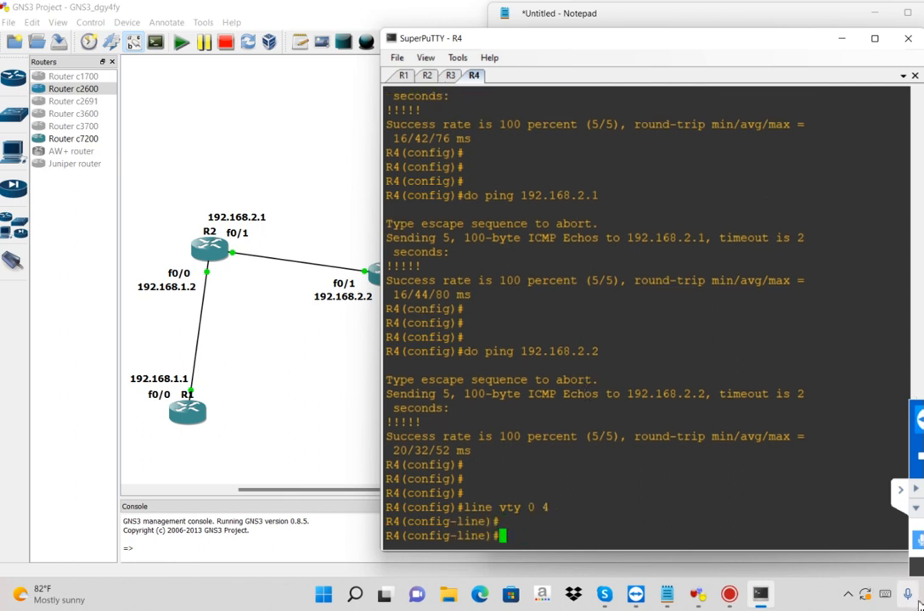
click(919, 544)
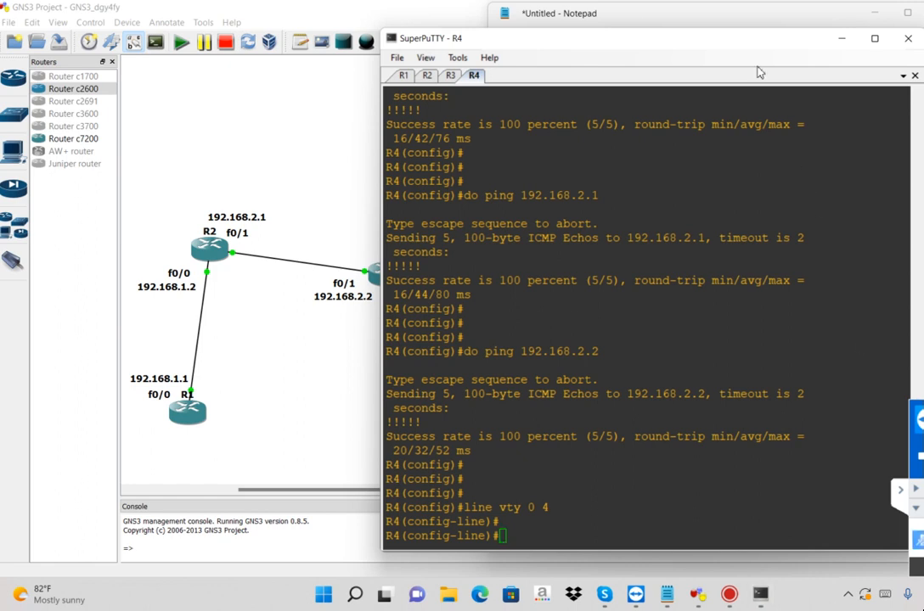
Return to the Notepad notes, write "wait" below the dashes under "On R4-->", and extend a selection upward from it
click(626, 20)
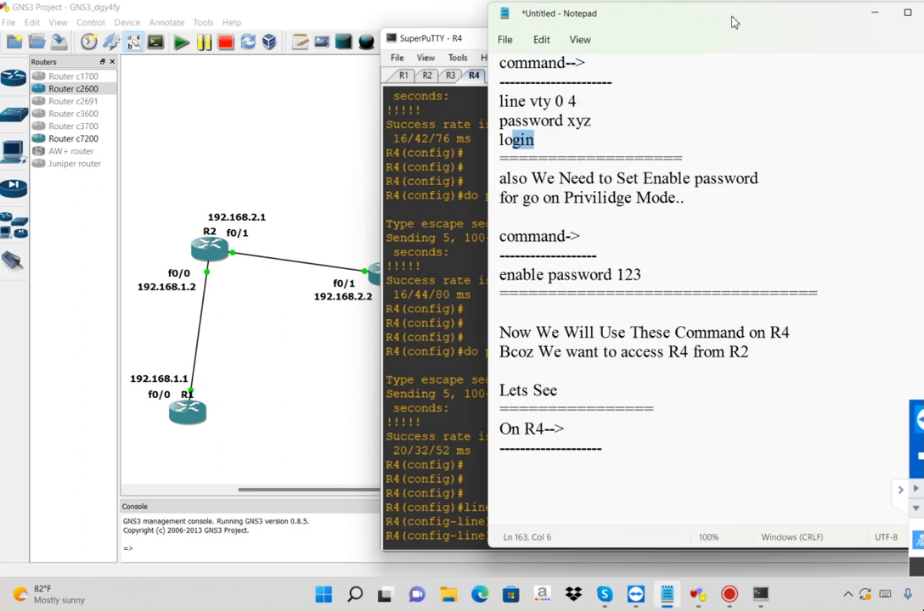
click(520, 469)
text(ait)
key(BackSpace)
key(BackSpace)
key(BackSpace)
text(wait)
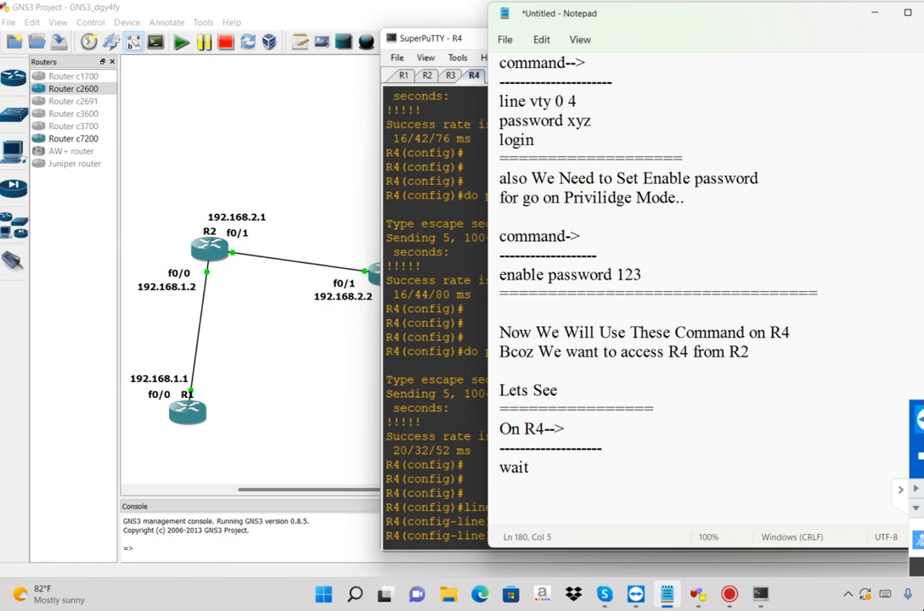
key(shift+Up)
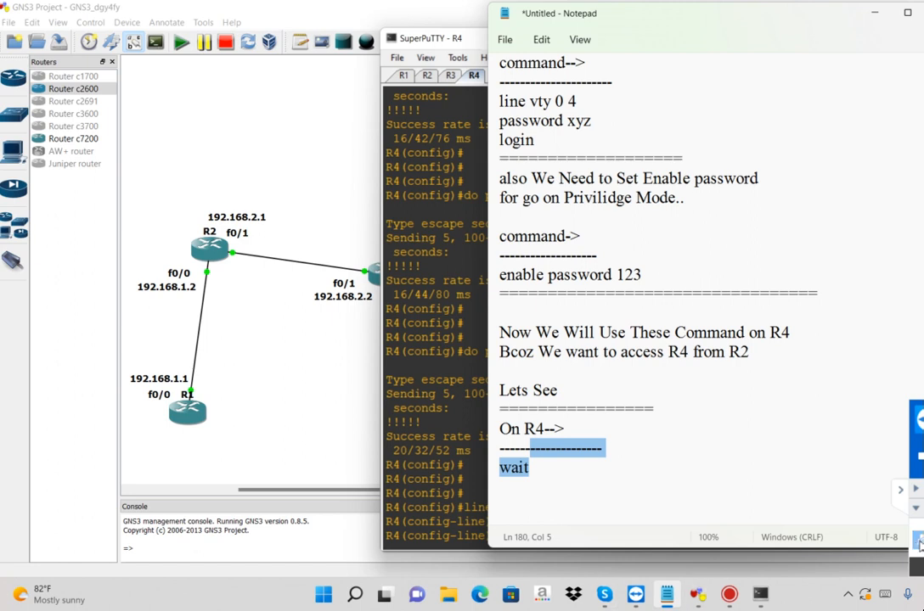
Delete the word "wait" from the notes below the dashes under "On R4-->"
click(611, 461)
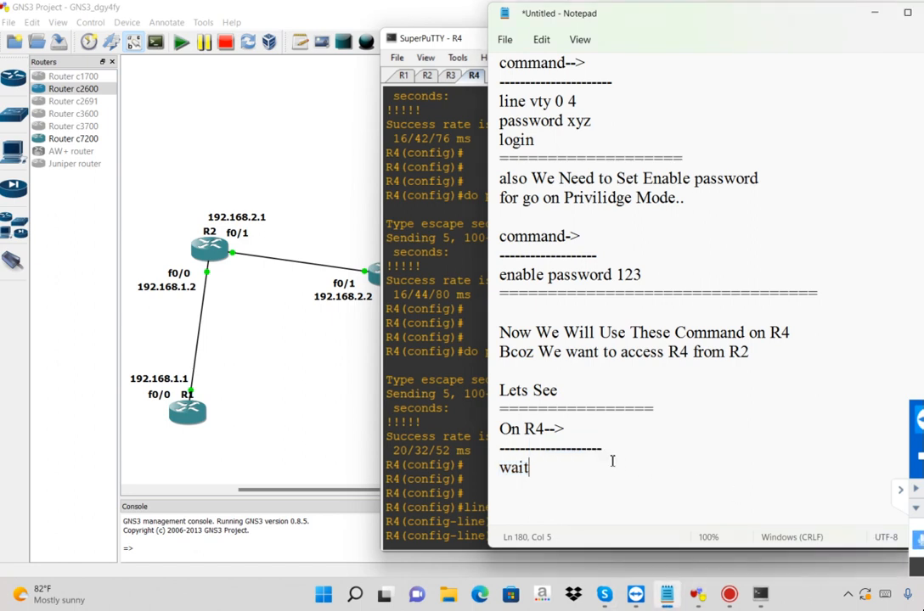
drag(534, 465, 495, 465)
key(BackSpace)
Return to the R4 console in SuperPuTTY and set the Telnet line password with the password command
click(427, 294)
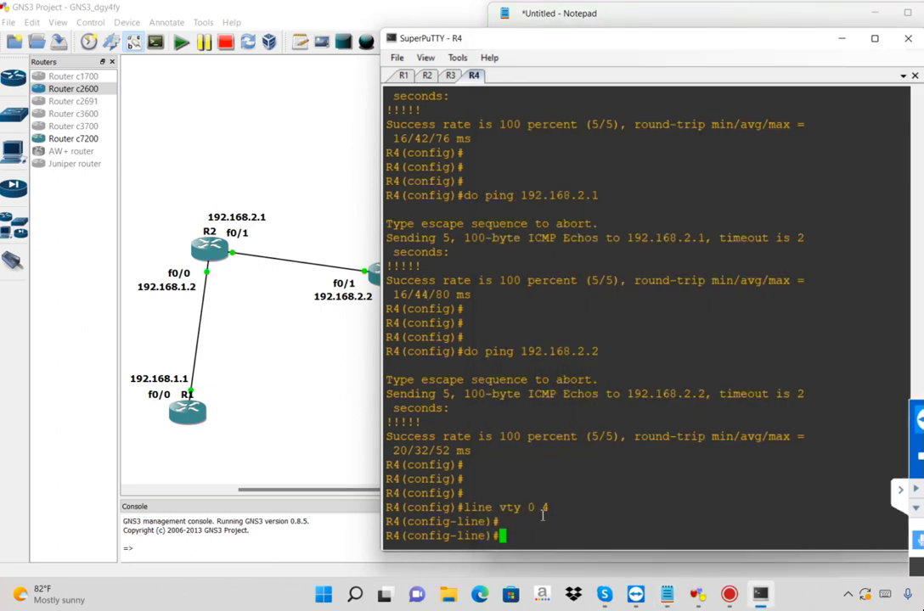
key(Return)
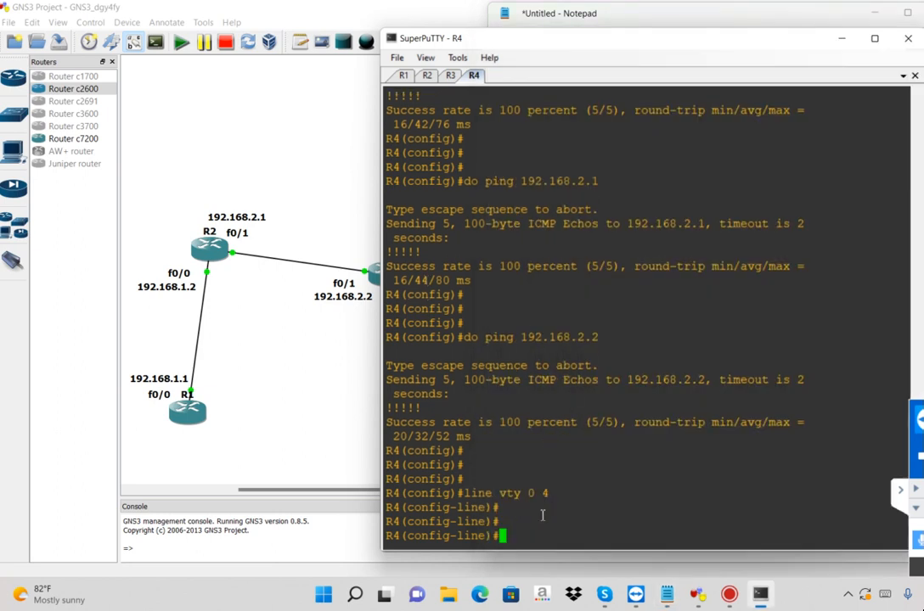
text(password xyz)
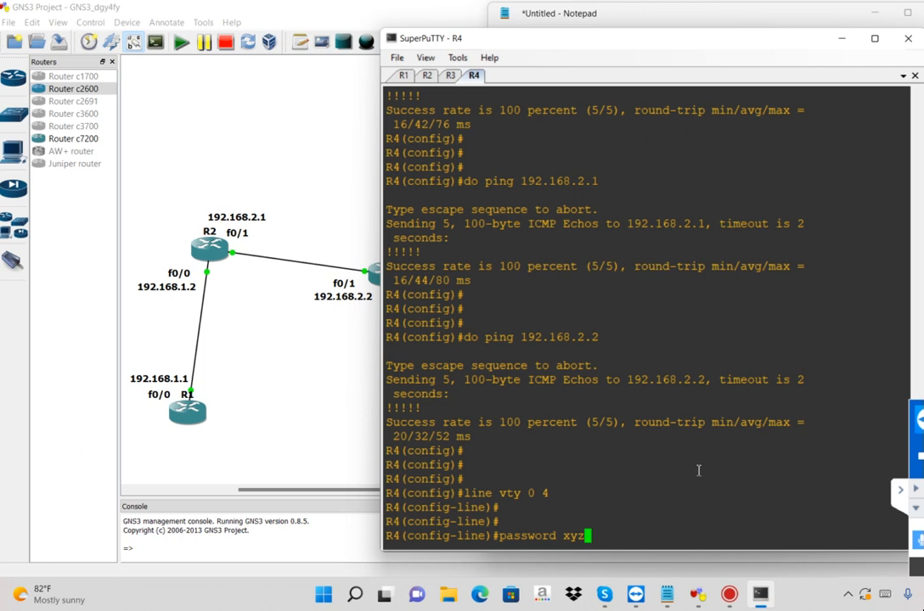
key(Return)
key(Return)
key(Return)
Enable login on R4's vty lines and exit back to global configuration mode
text(lo)
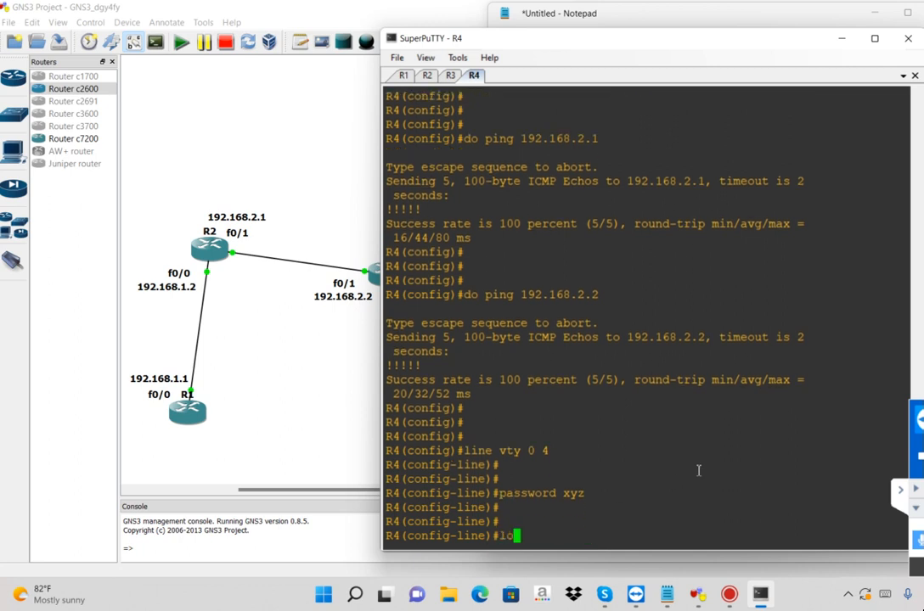
text(gin)
key(Return)
key(Return)
text(exit)
key(Return)
key(Return)
key(Return)
key(Return)
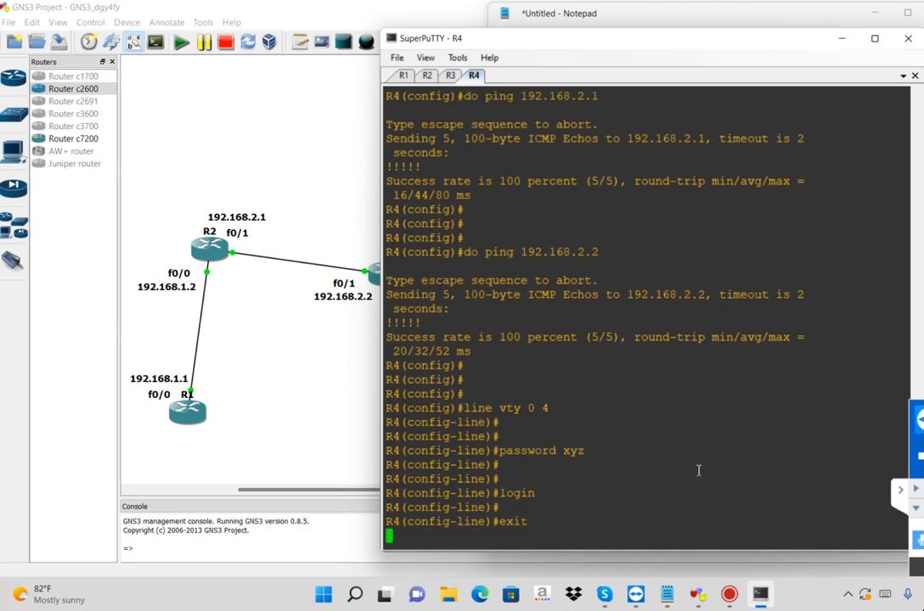
Copy R4's line vty 0 4 command session into the Notepad notes under "On R4-->" and close it with a line of dashes
drag(540, 349, 612, 496)
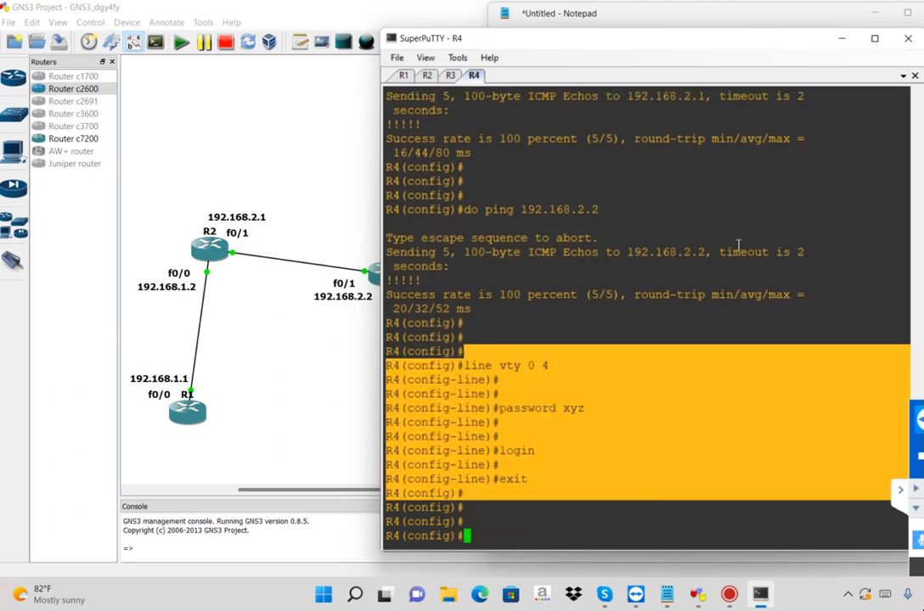
click(790, 17)
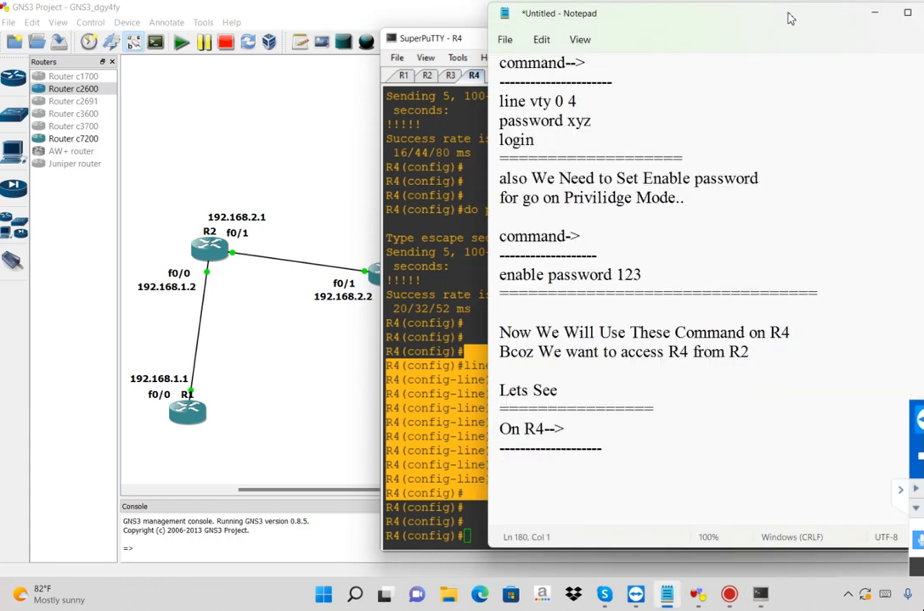
key(ctrl+v)
text(-----------------------)
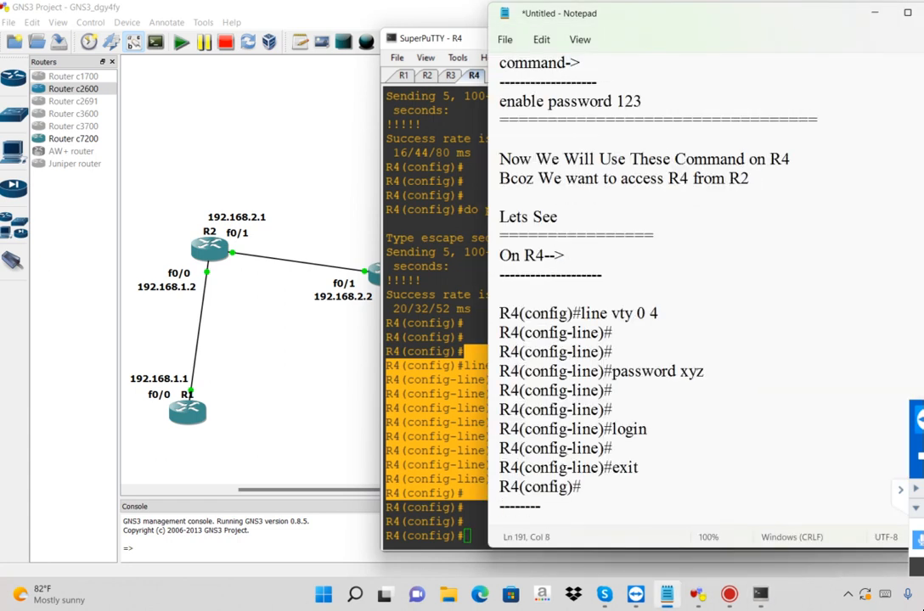
Add the heading "Now Set Enable Password-->" to the notes with a line of dashes beneath it
key(Return)
key(Return)
text(N ow)
key(BackSpace)
key(BackSpace)
key(BackSpace)
text(ow Set)
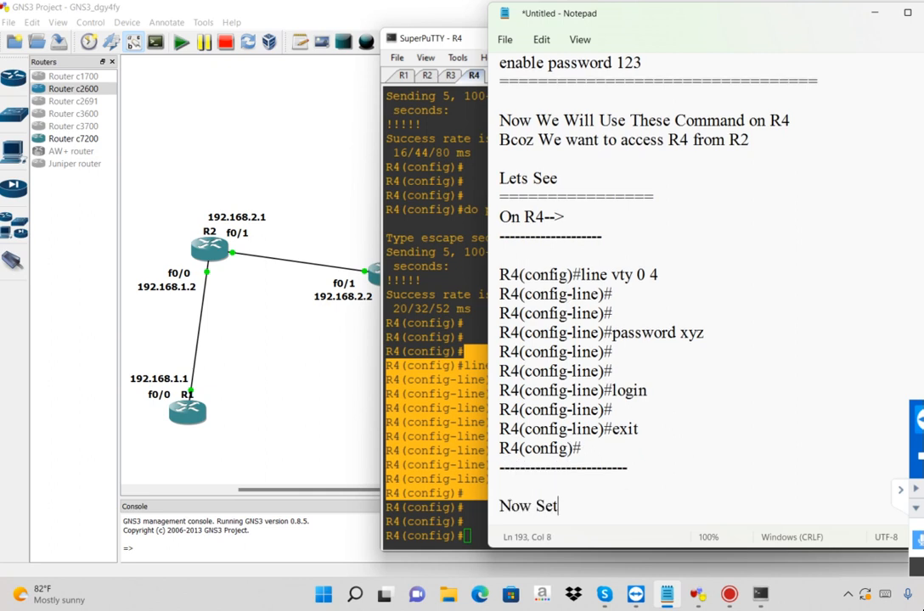
text( Enable )
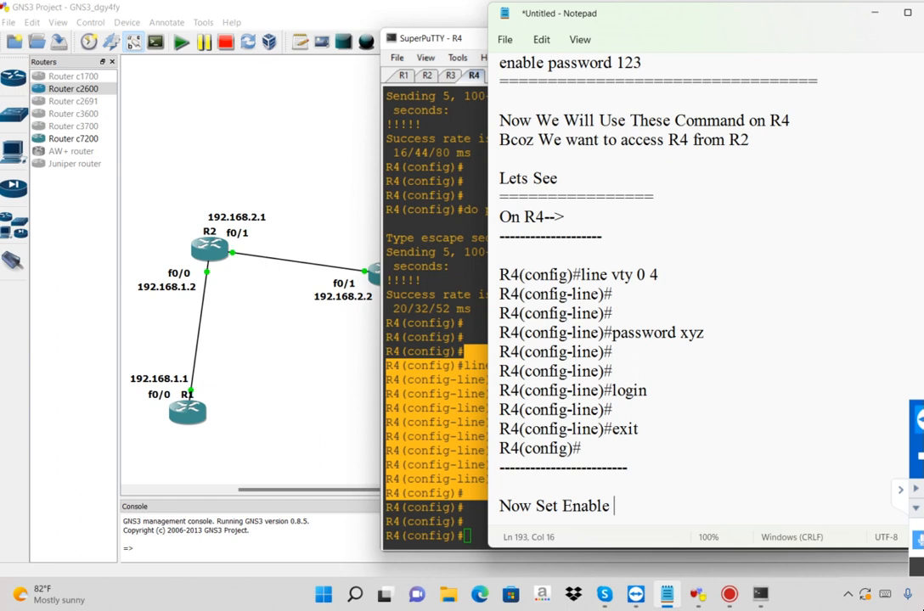
text(Passwordp-)
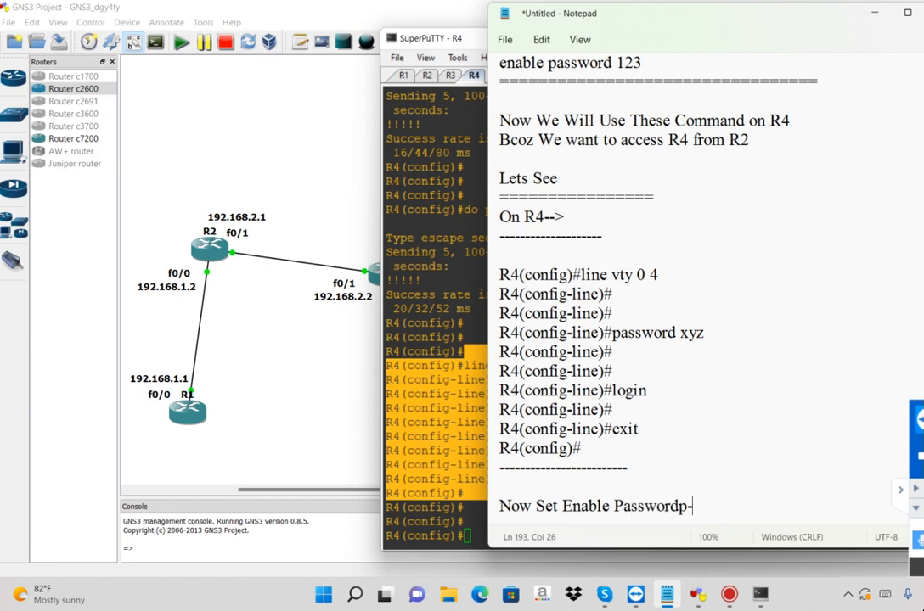
text(-)
key(BackSpace)
key(BackSpace)
text(-->)
key(Return)
text(------------------------)
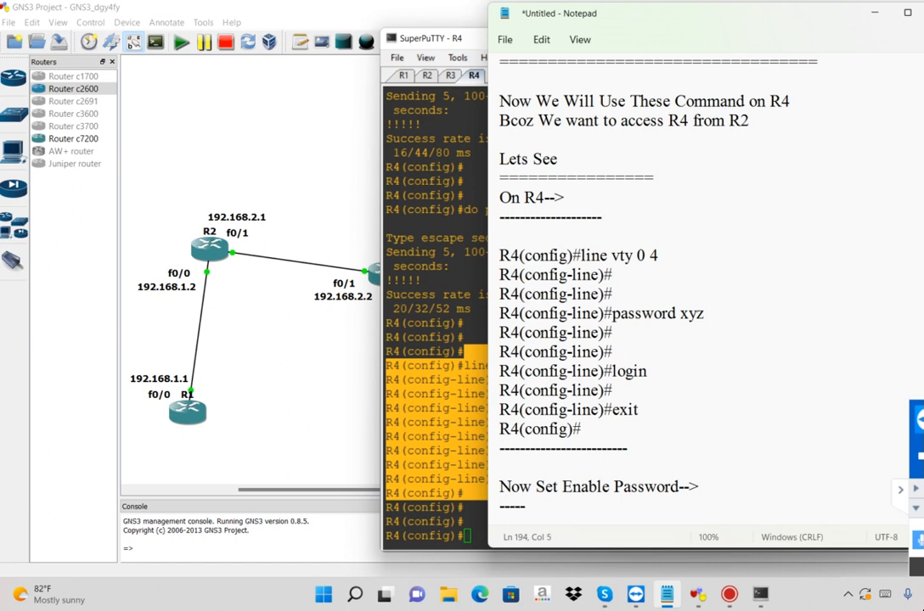
key(Return)
key(Return)
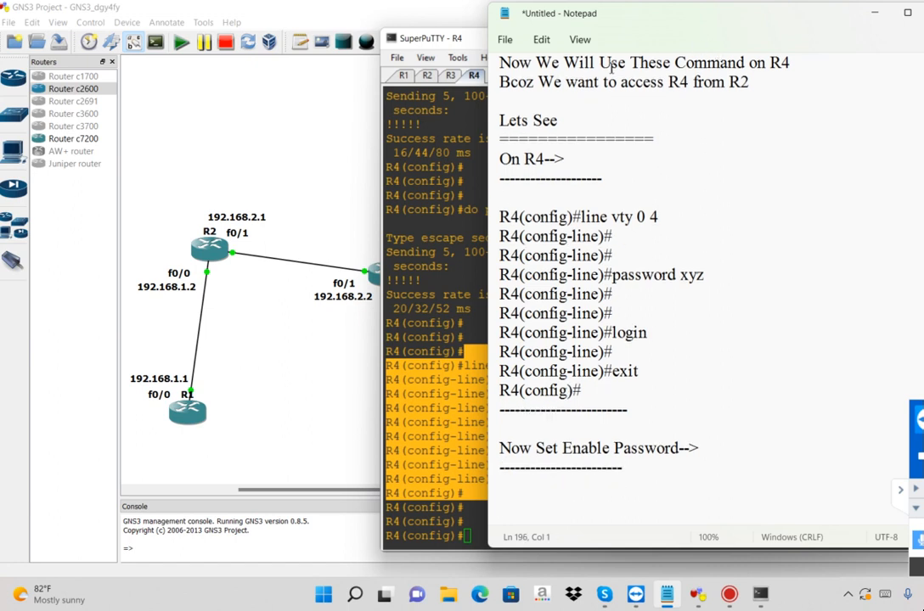
Switch to the R4 console and set the privileged mode password with the enable password command
click(401, 344)
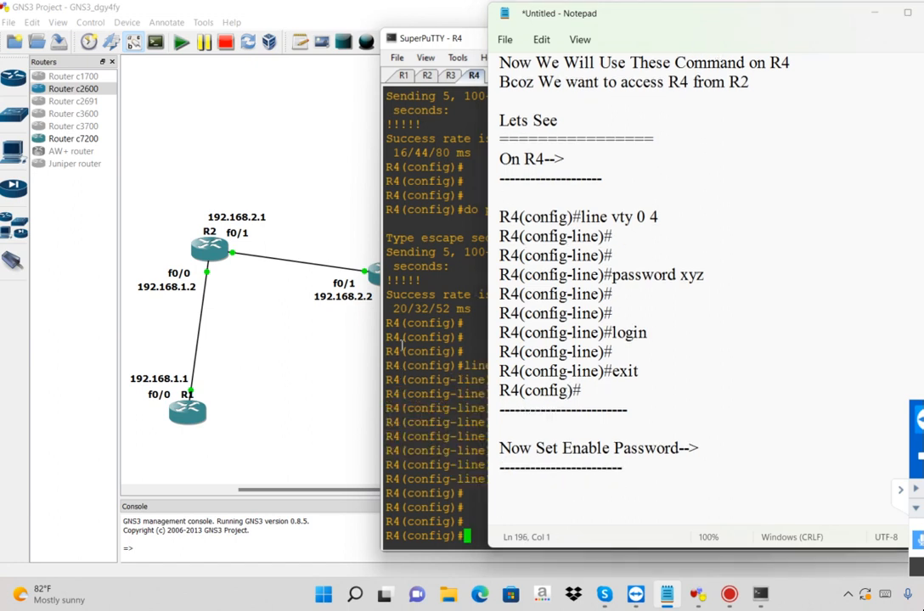
text(enable password )
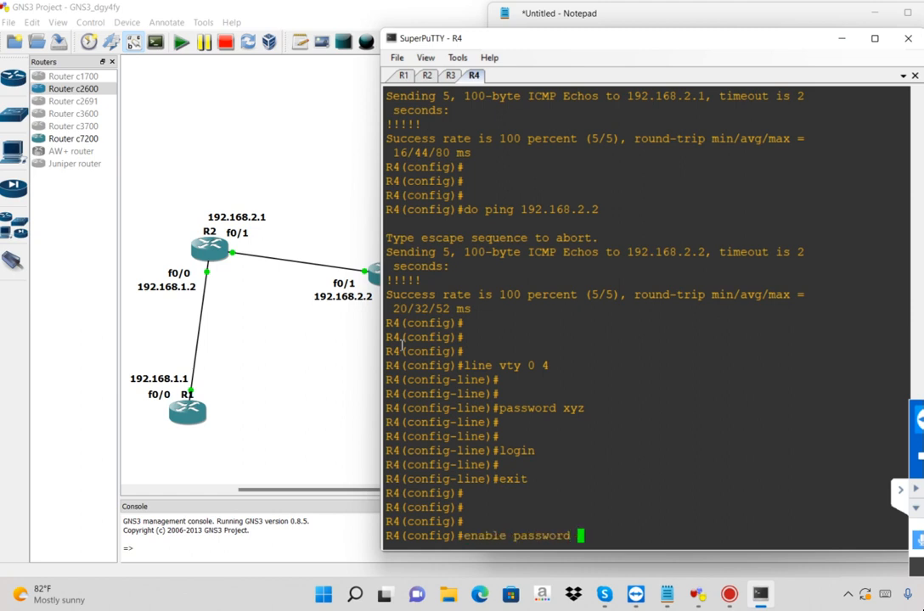
text(123)
key(Return)
key(Return)
key(Return)
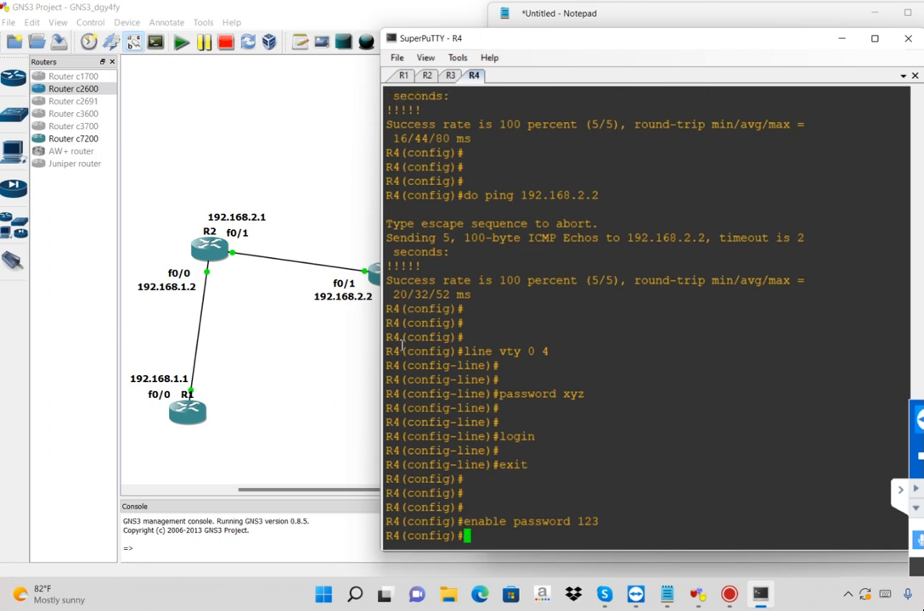
Copy R4's enable password command into the Notepad notes under its heading, followed by a line of equals signs and blank lines
drag(540, 477, 628, 509)
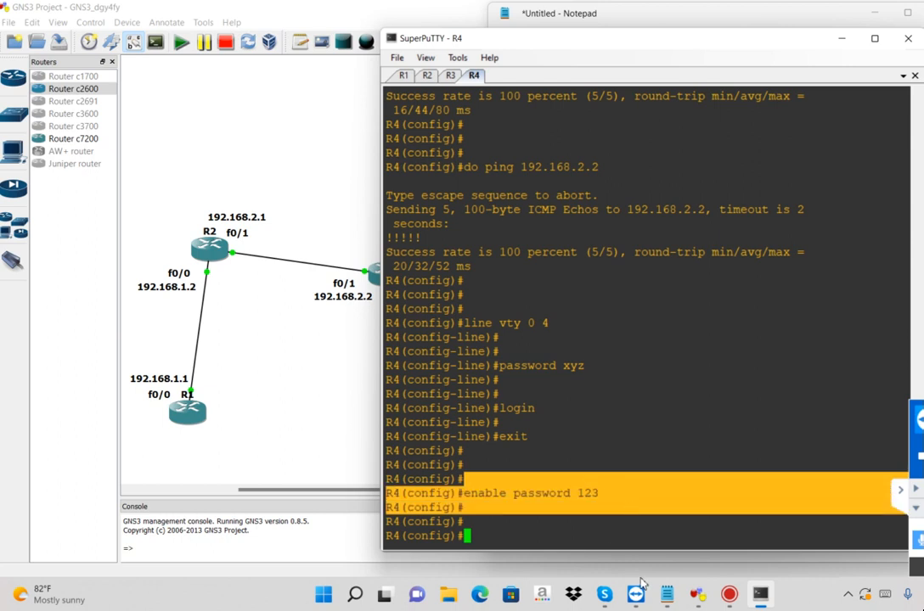
click(668, 595)
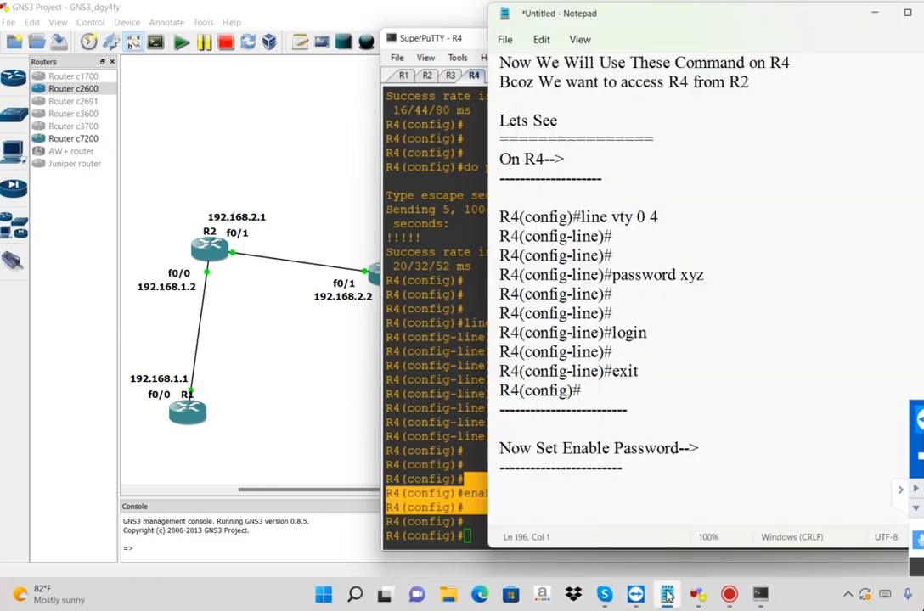
key(ctrl+v)
text(============================)
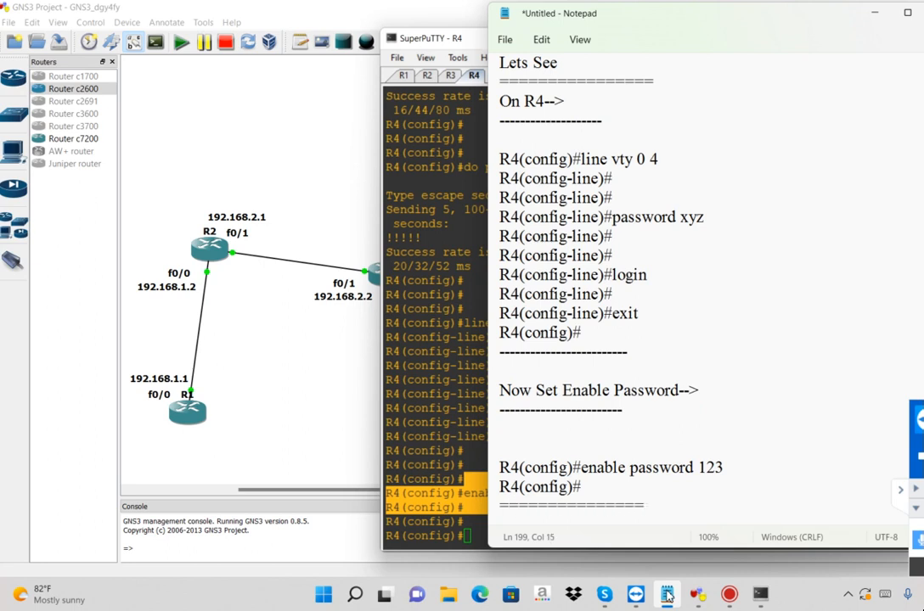
key(Return)
key(Return)
key(Return)
key(Return)
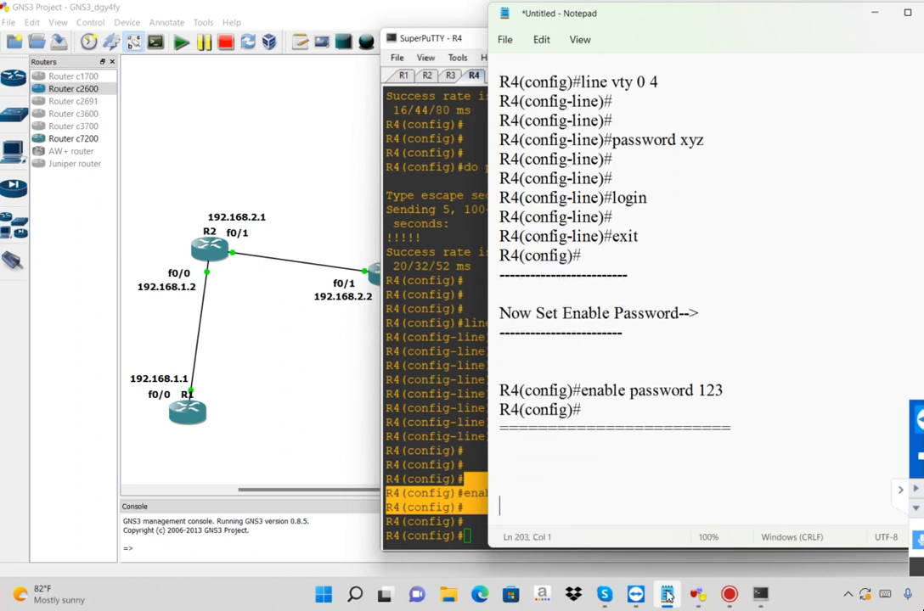
key(Return)
Write "Now Verification...." directly below the last line of equals signs in the notes
click(539, 426)
text(Now V)
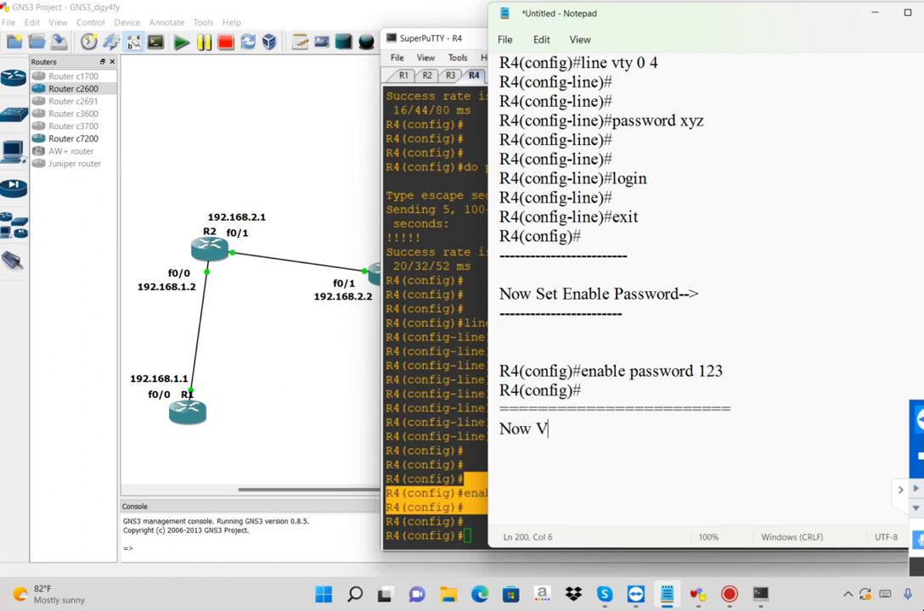
text(erification....)
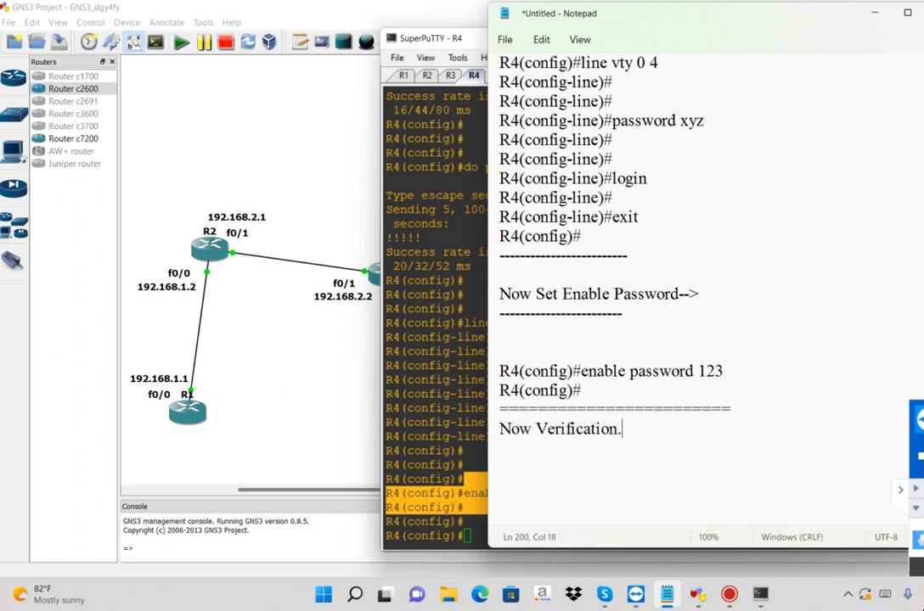
key(Return)
key(Return)
Write "R4 we will access from R2.." below the verification heading and highlight that line
text(access from R2..)
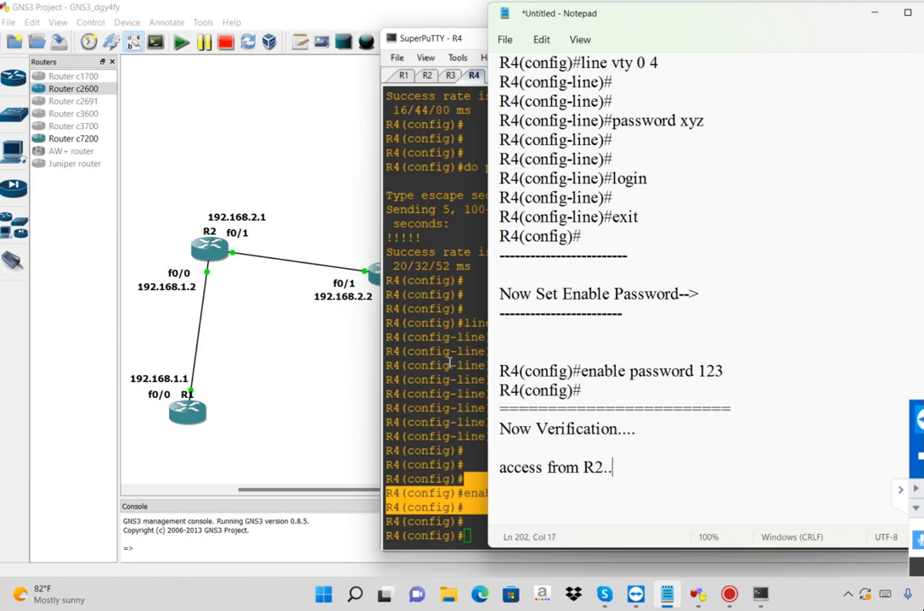
key(Home)
text(R)
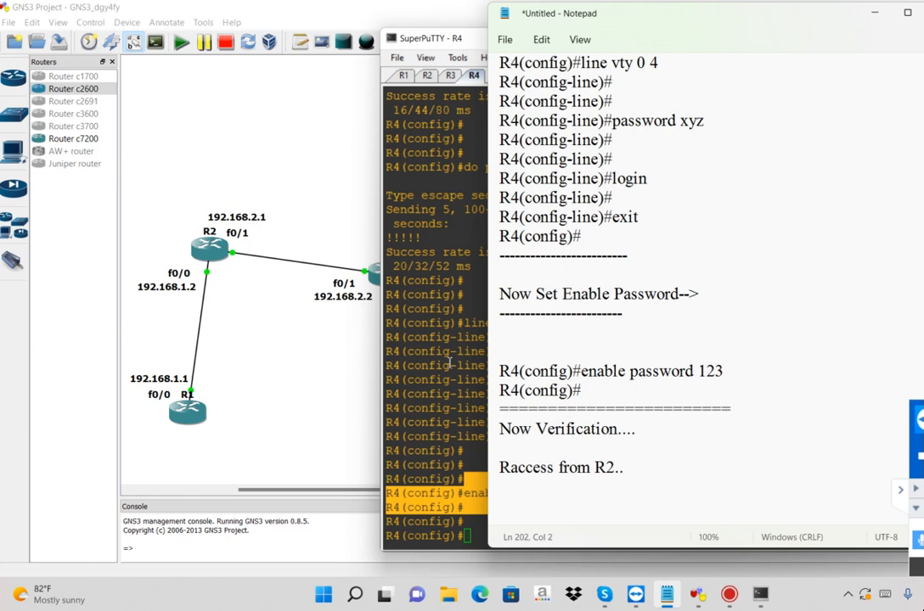
text(4)
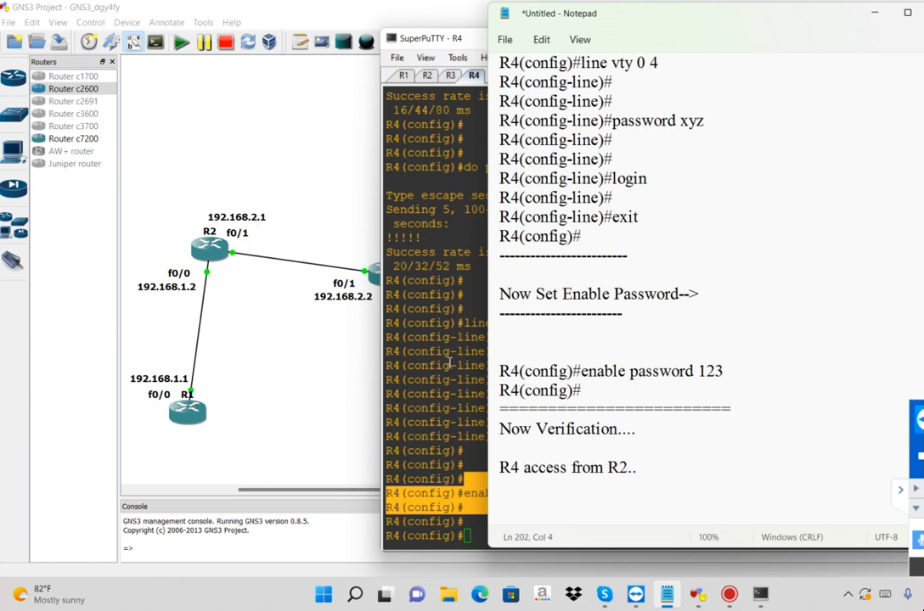
text(will)
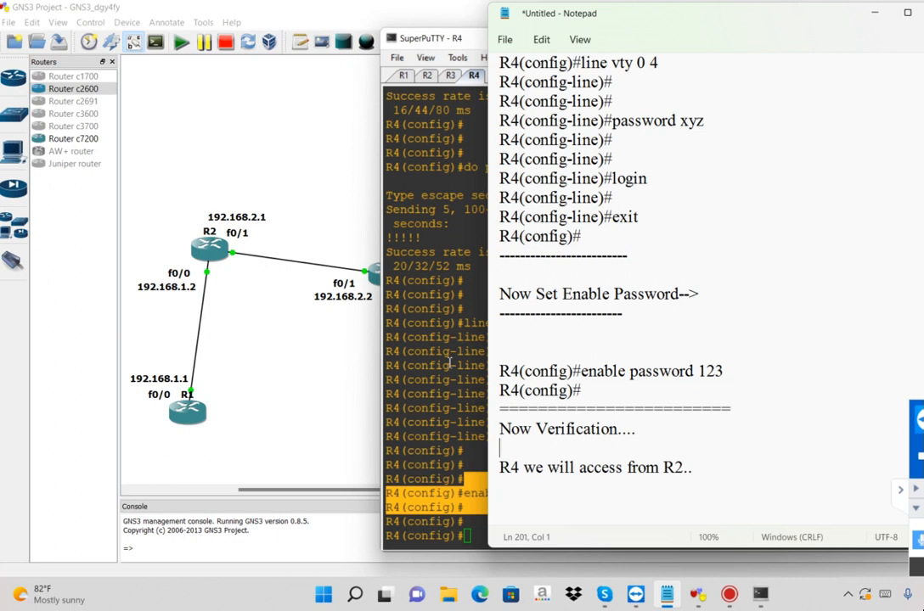
key(shift+Up)
key(shift+End)
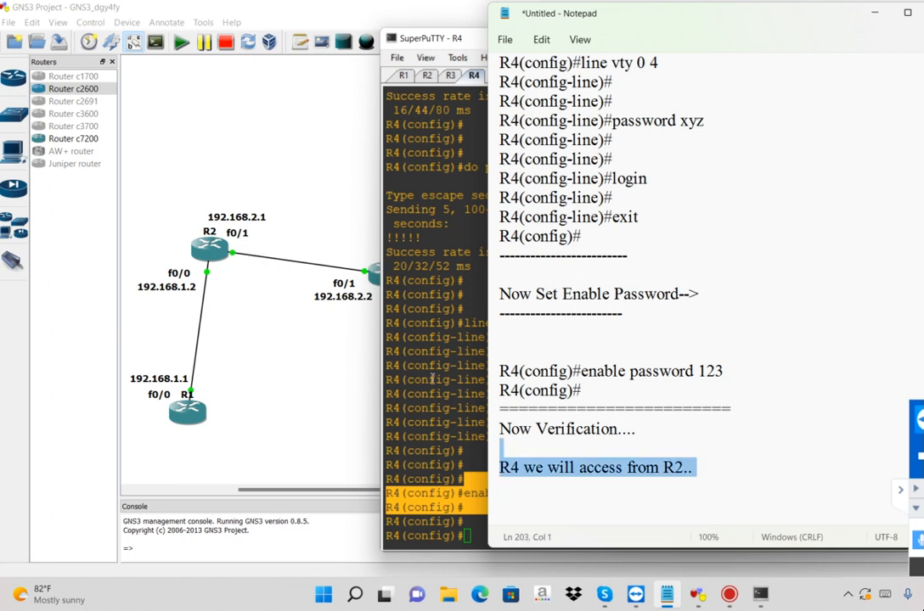
Switch to the R2 console in SuperPuTTY and exit global configuration mode to the privileged prompt
click(424, 357)
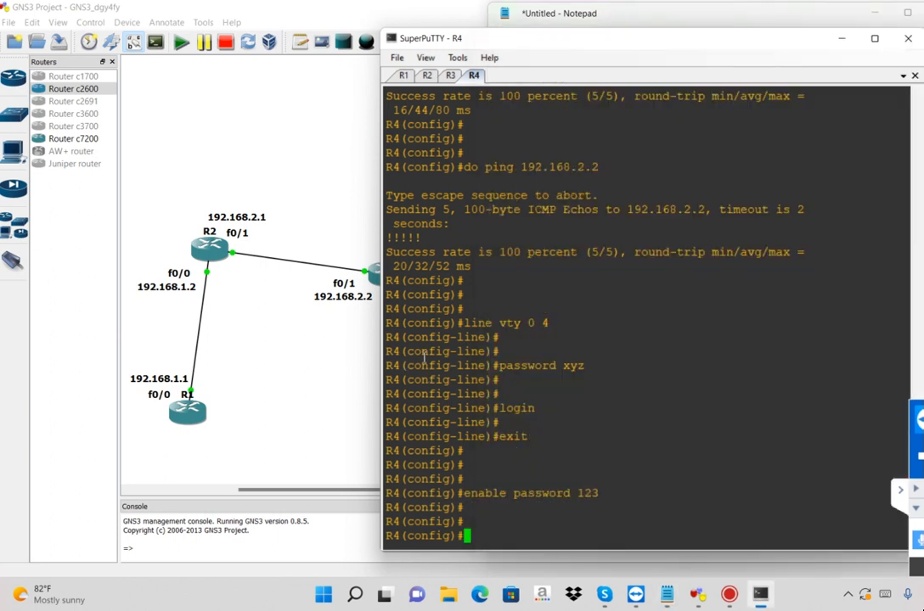
click(427, 75)
key(Return)
key(Return)
text(exit)
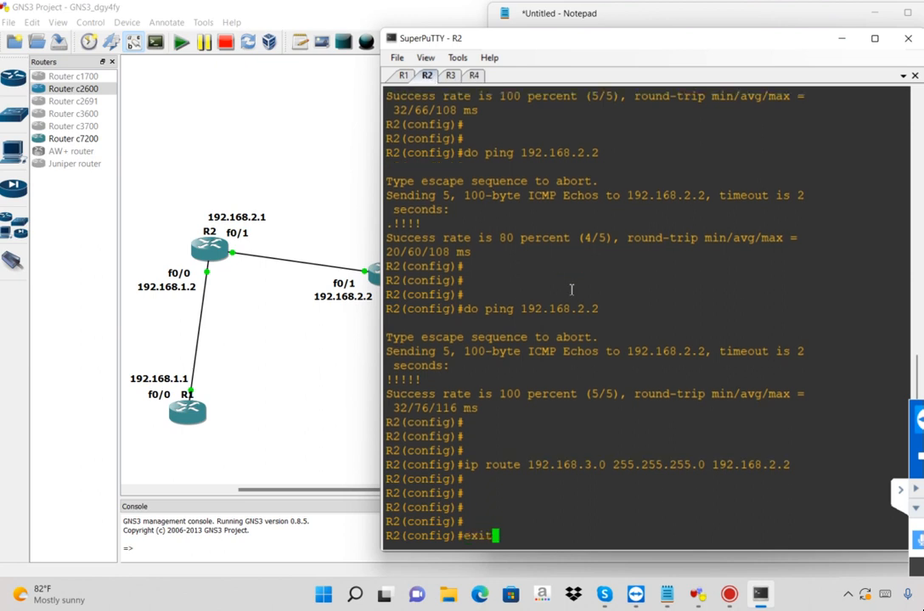
key(Return)
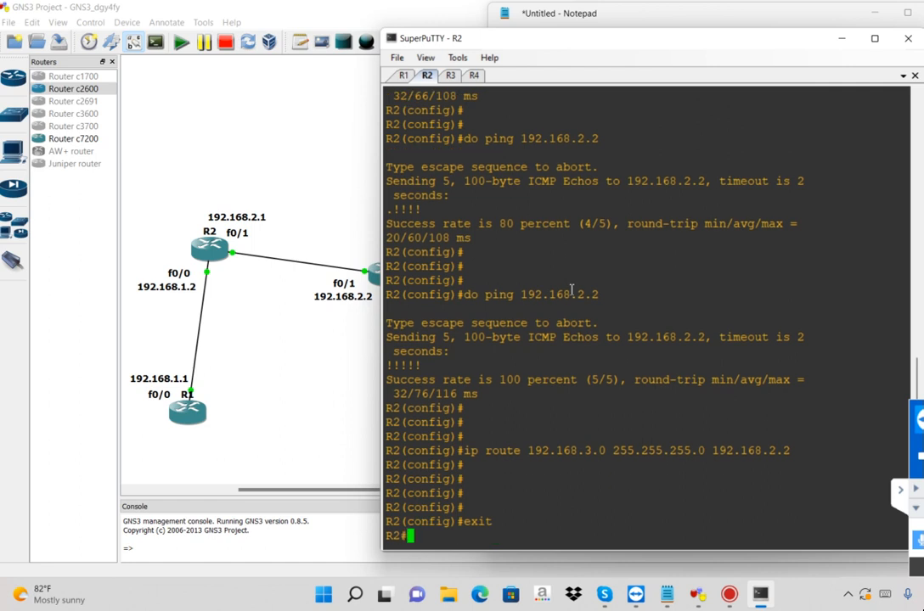
key(Return)
key(Return)
key(Return)
key(Return)
key(Return)
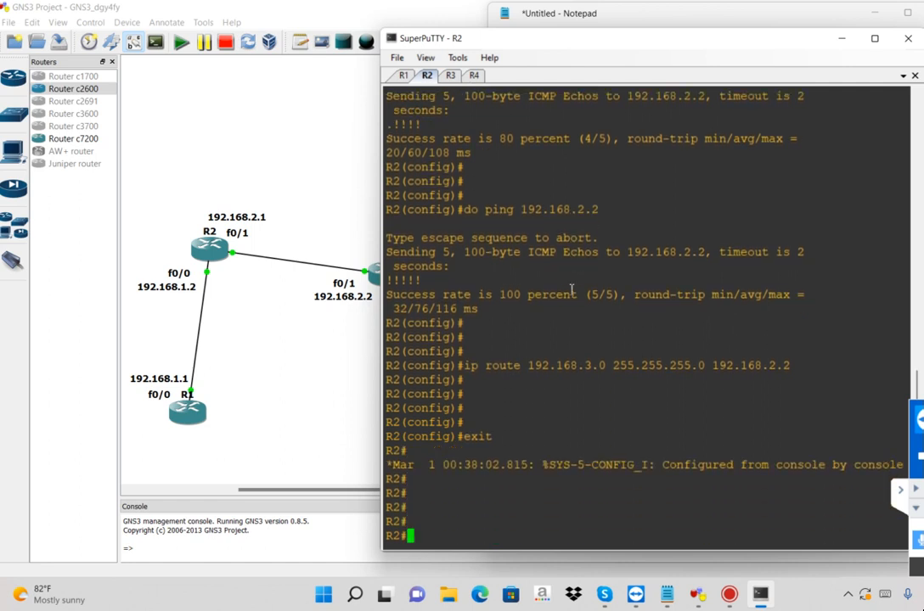
Move the console window aside to uncover the topology and open a Telnet session from R2 to 192.168.3.2
drag(527, 36, 720, 23)
click(557, 413)
text(telnet)
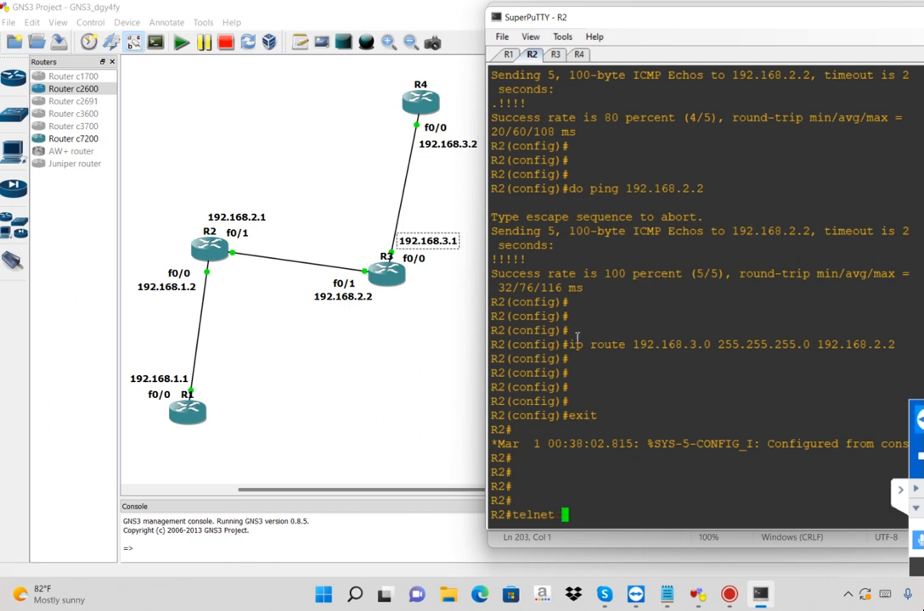
text(192.168.3.2)
key(Return)
drag(492, 487, 667, 491)
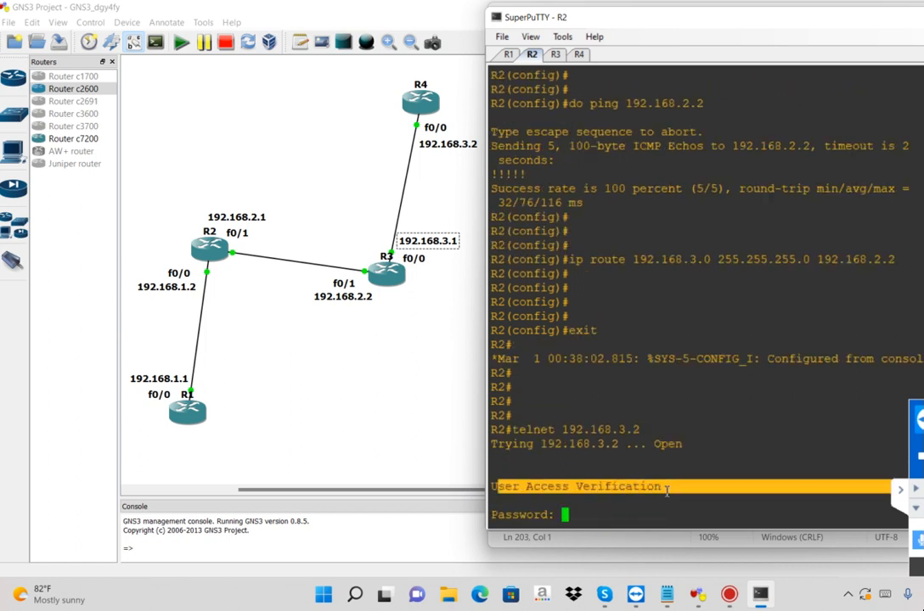
click(667, 490)
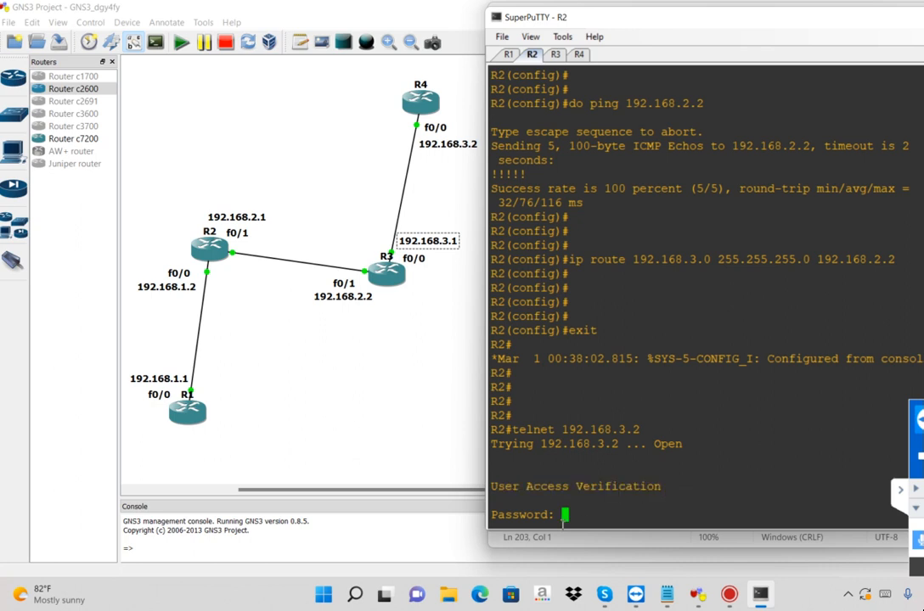
Look up the Telnet line password in the notes and enter it at R2's console prompt to log in to R4
drag(564, 522, 505, 521)
key(alt+Tab)
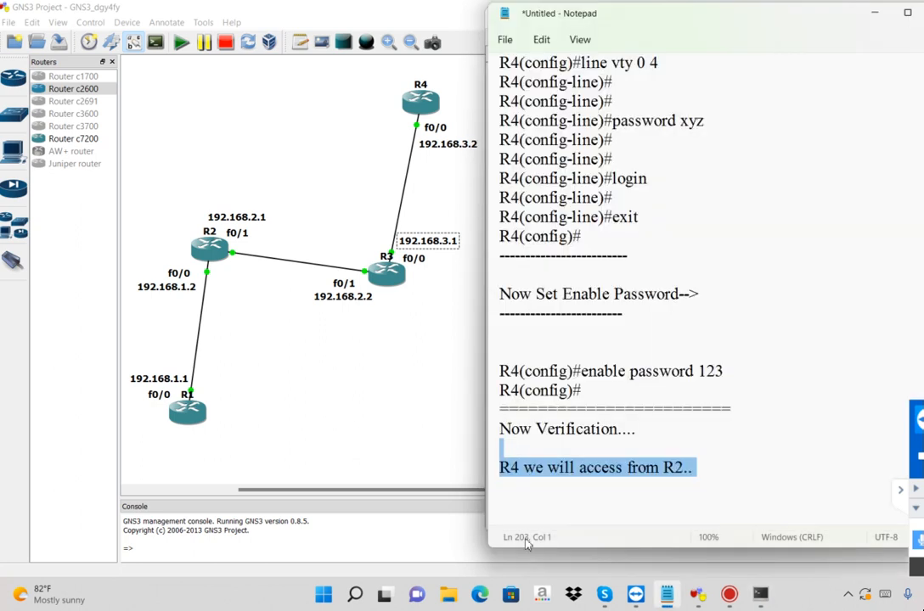
drag(680, 120, 726, 122)
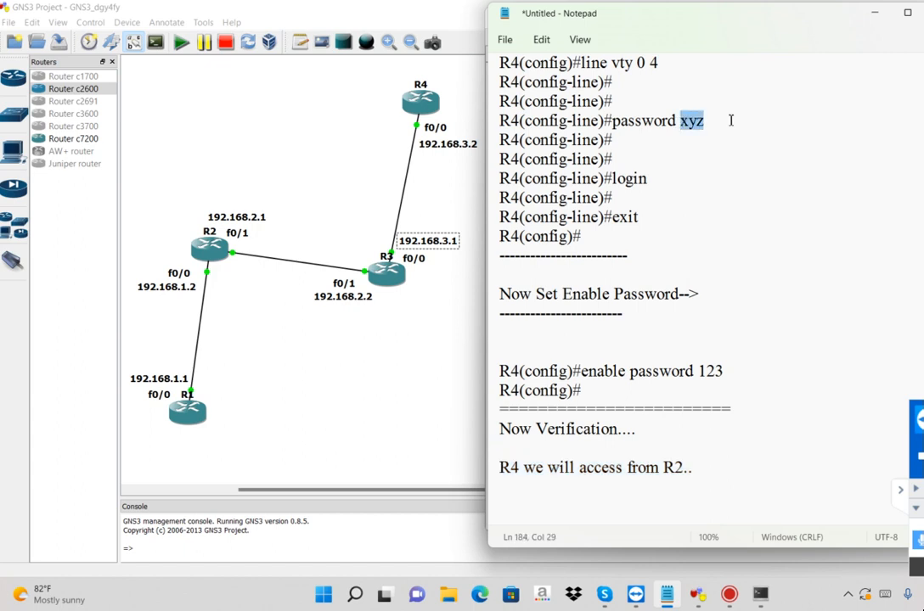
key(alt+Tab)
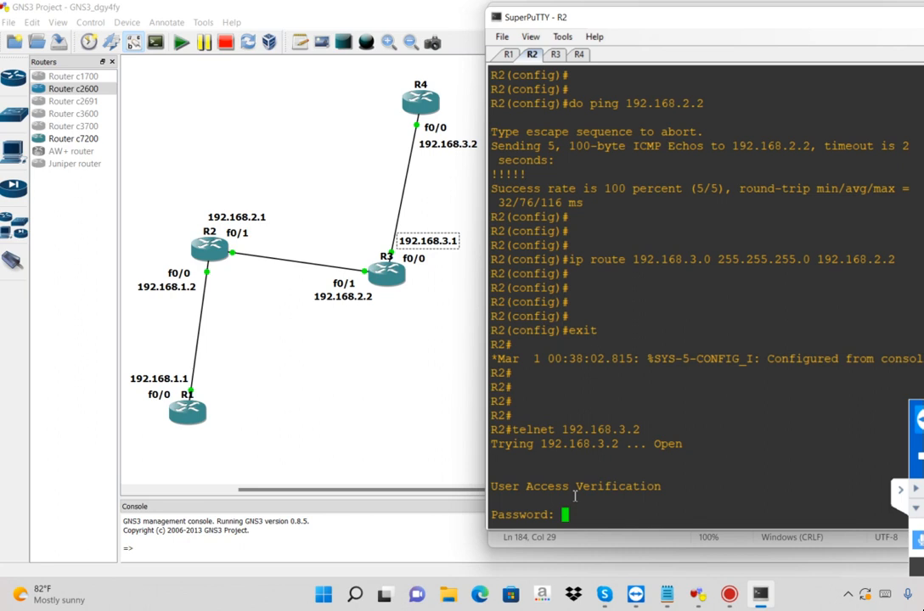
key(Return)
key(Return)
key(Return)
key(Return)
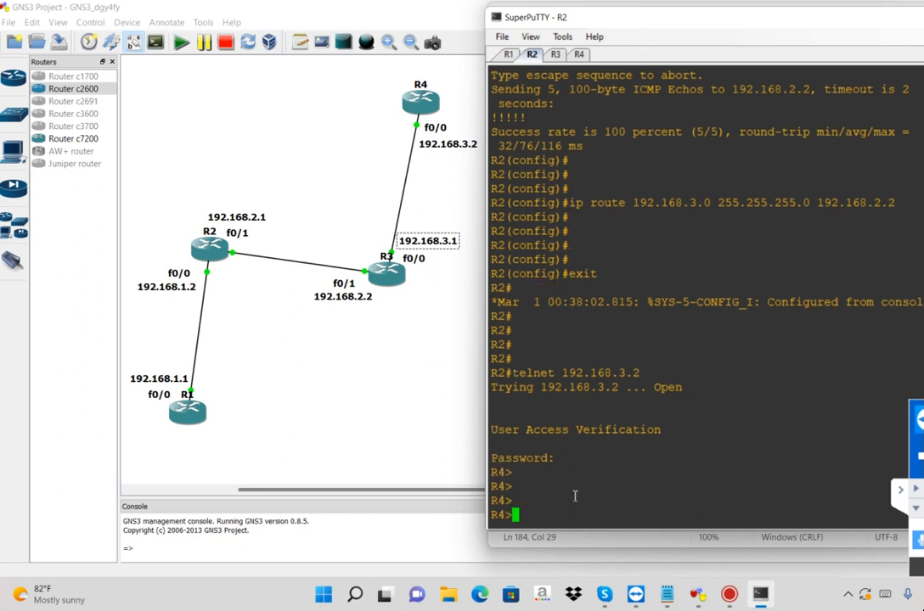
Compare the R2 and R4 prompts before and after the Telnet login in the console
triple_click(500, 473)
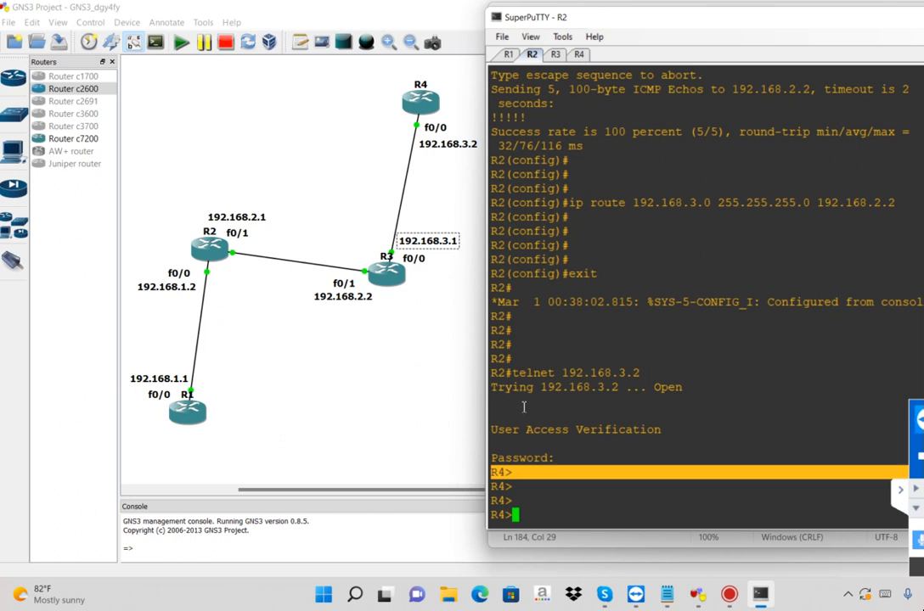
click(500, 316)
drag(500, 317, 530, 351)
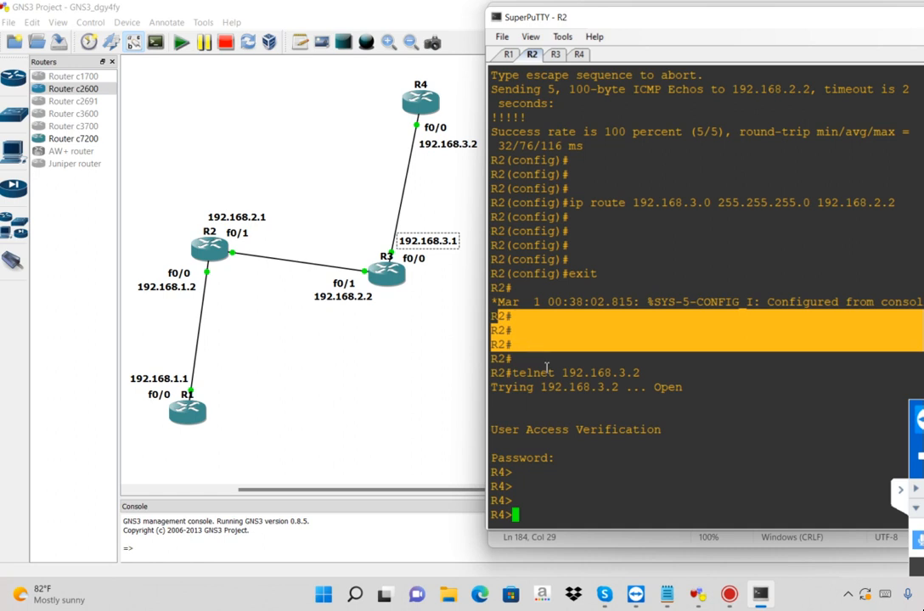
click(565, 370)
drag(564, 370, 558, 459)
drag(502, 486, 523, 488)
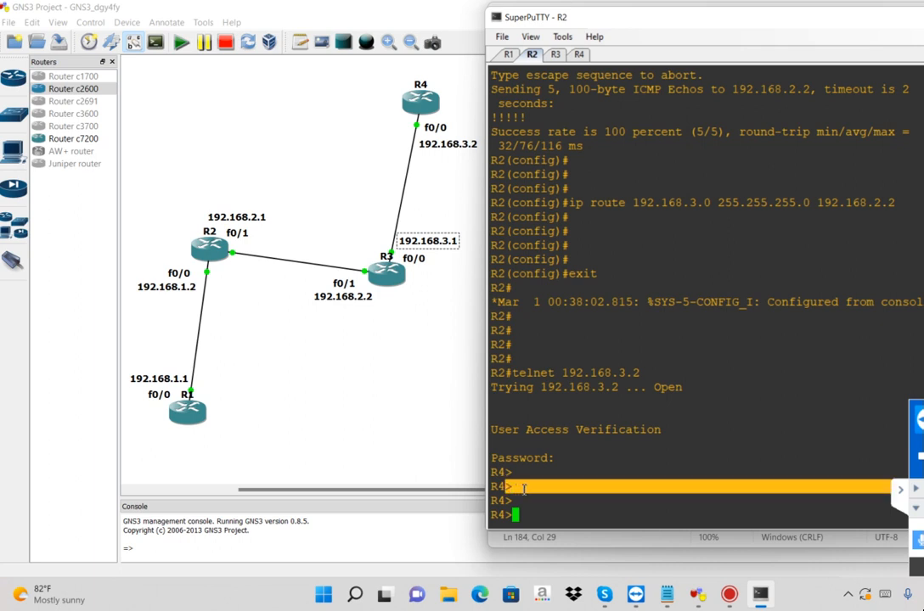
drag(503, 358, 522, 359)
click(524, 358)
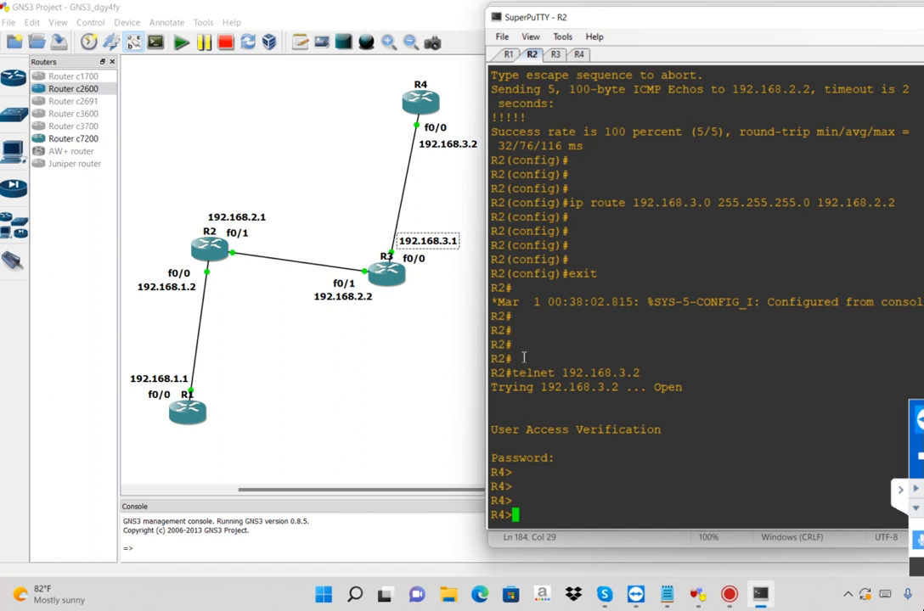
Switch to the notes and write "if you Want to go on Privilidge Mode." below the R4 access line
click(667, 605)
click(563, 501)
text(if y)
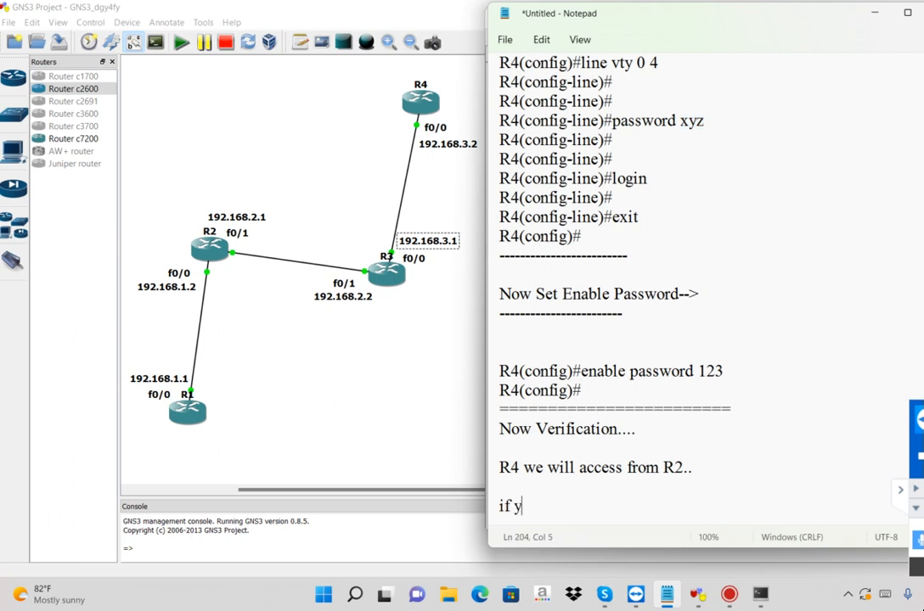
text(ou Want to )
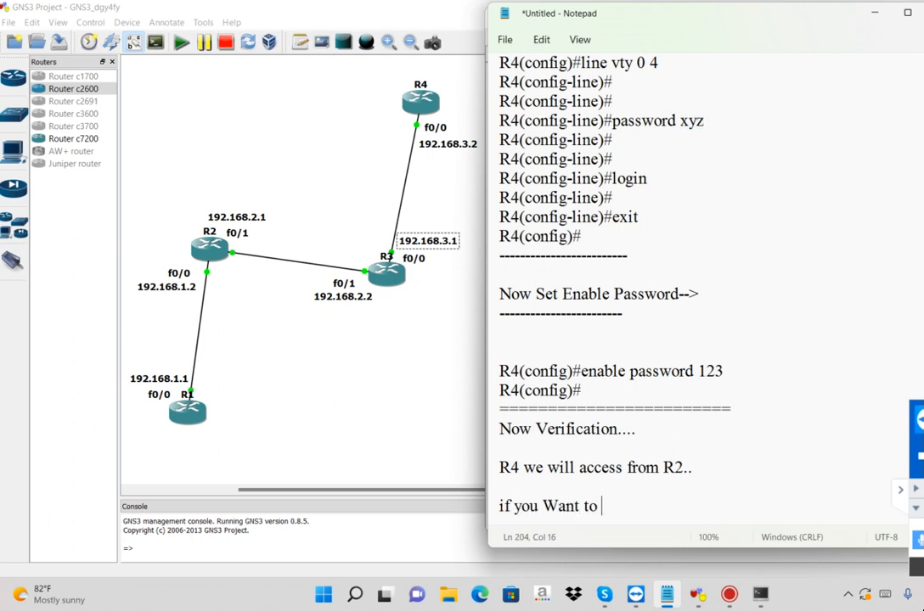
text(go on Privilidge Mode.)
key(Return)
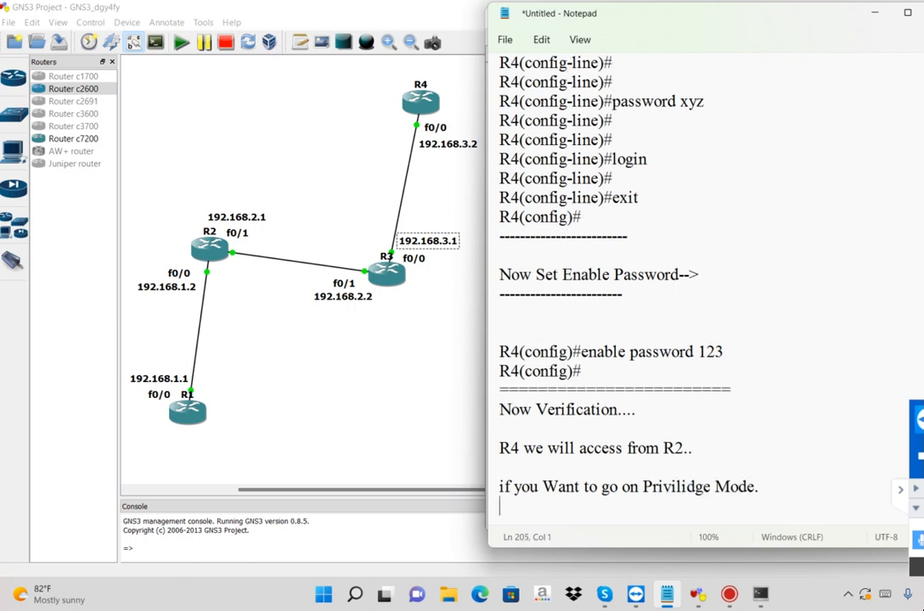
Write the line you Need to Use 'Enable" command below the privileged mode sentence, leaving a blank line between them
key(Return)
scroll(544, 361, down, 4)
text(you Need t)
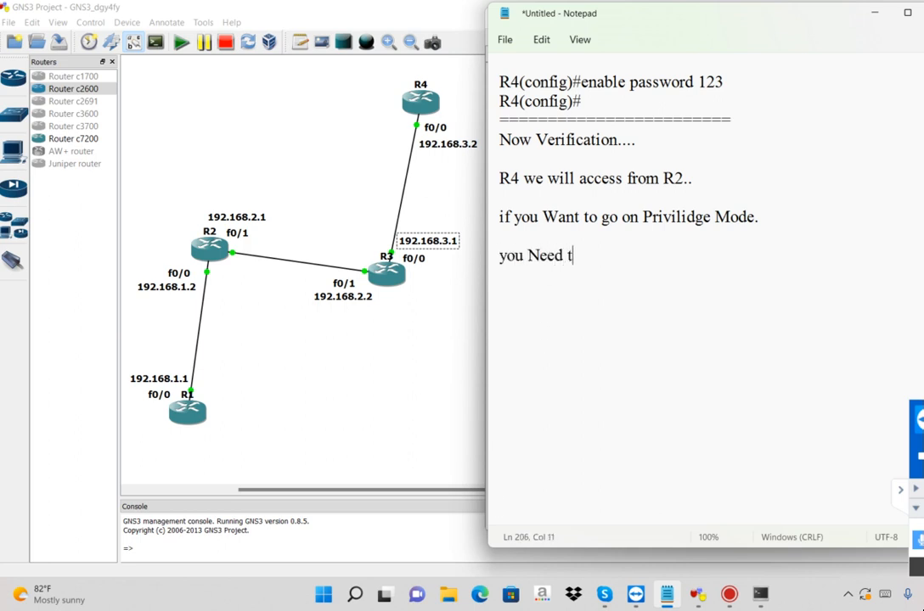
text(o Use E)
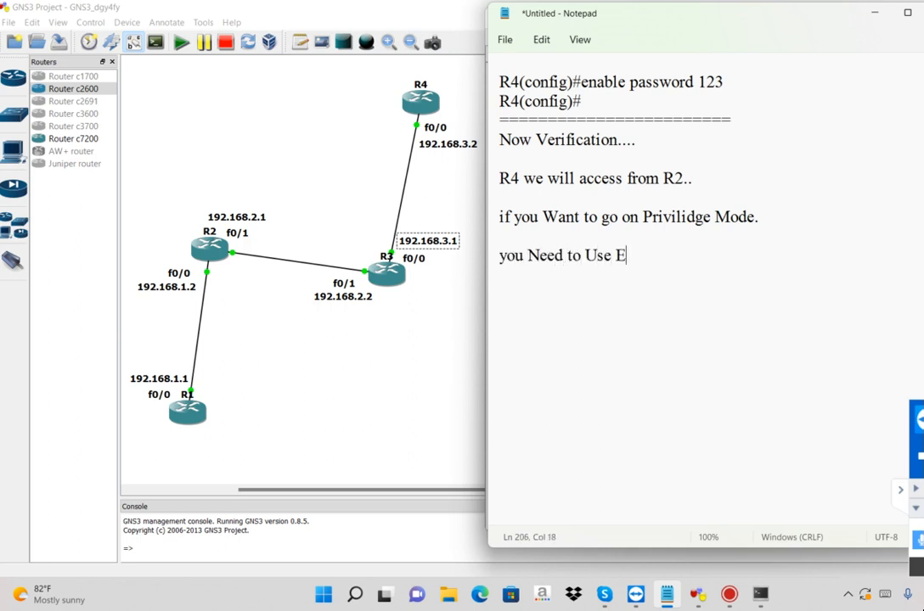
text(nable")
key(Left)
key(Left)
key(Left)
key(Left)
key(Left)
key(Left)
key(Left)
text(')
key(End)
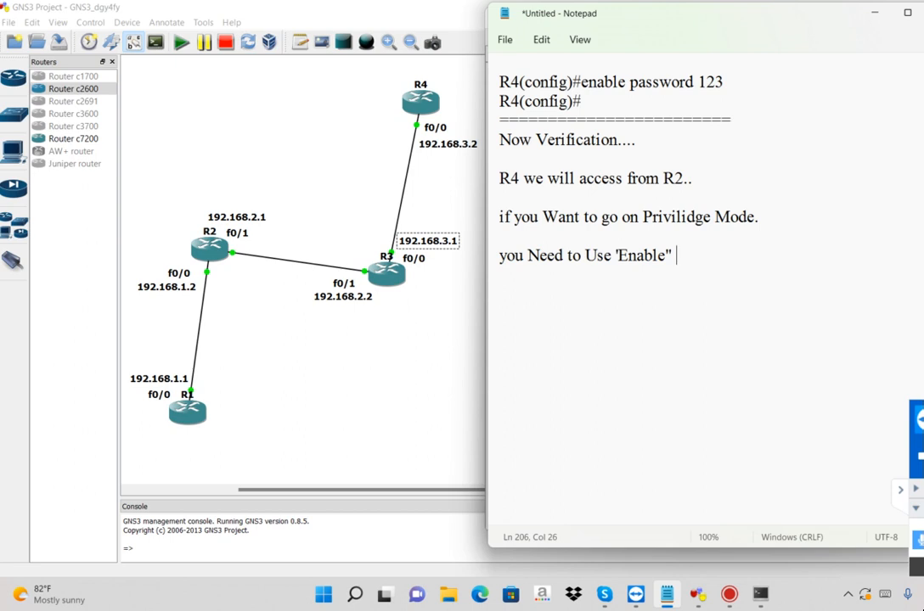
text(command)
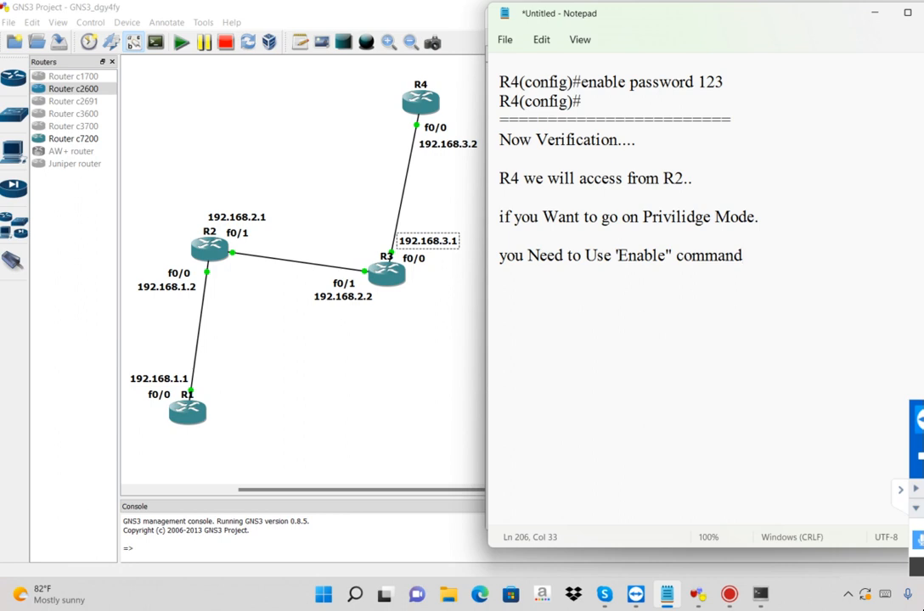
Switch back to the R2 console and run the enable command in the Telnet session on R4
key(alt+Tab)
text(enable)
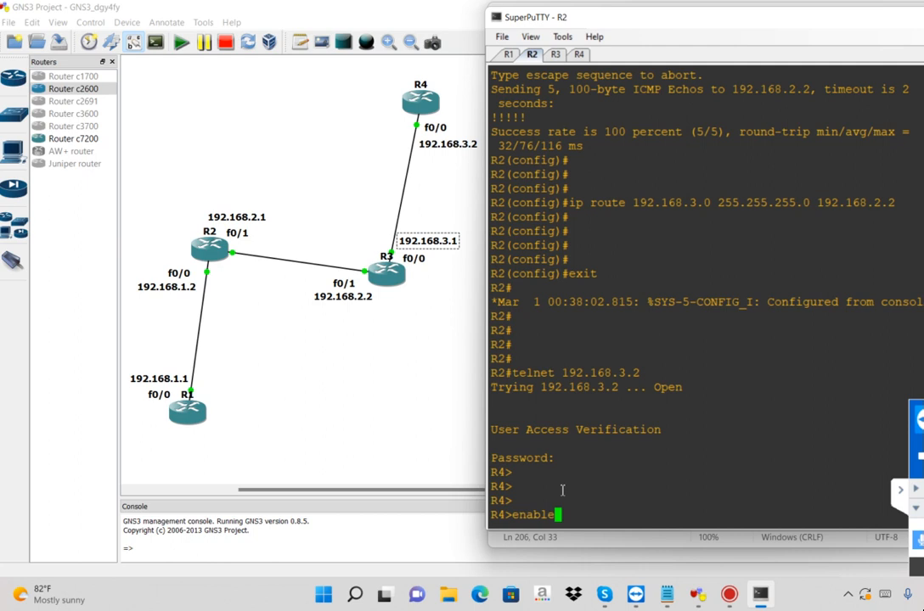
key(Return)
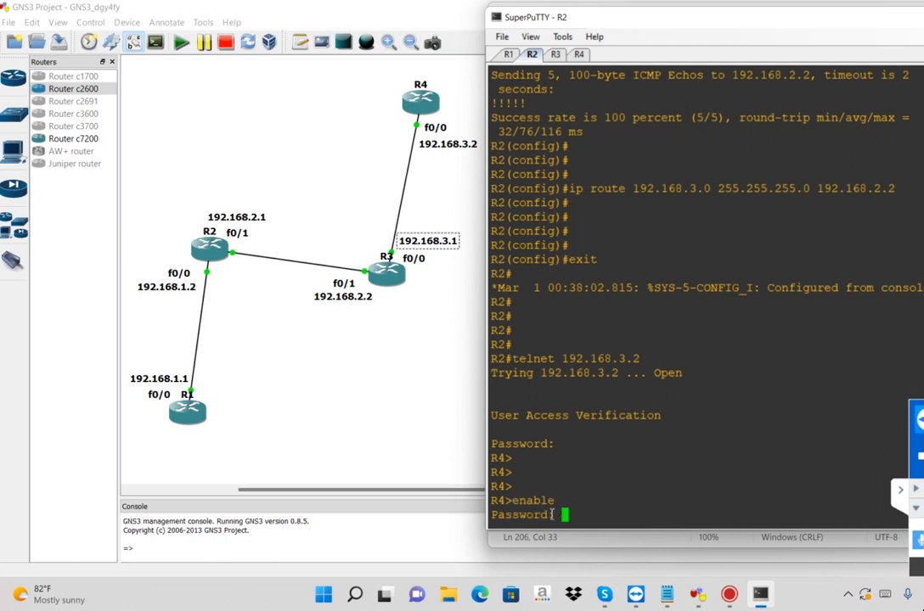
double_click(552, 515)
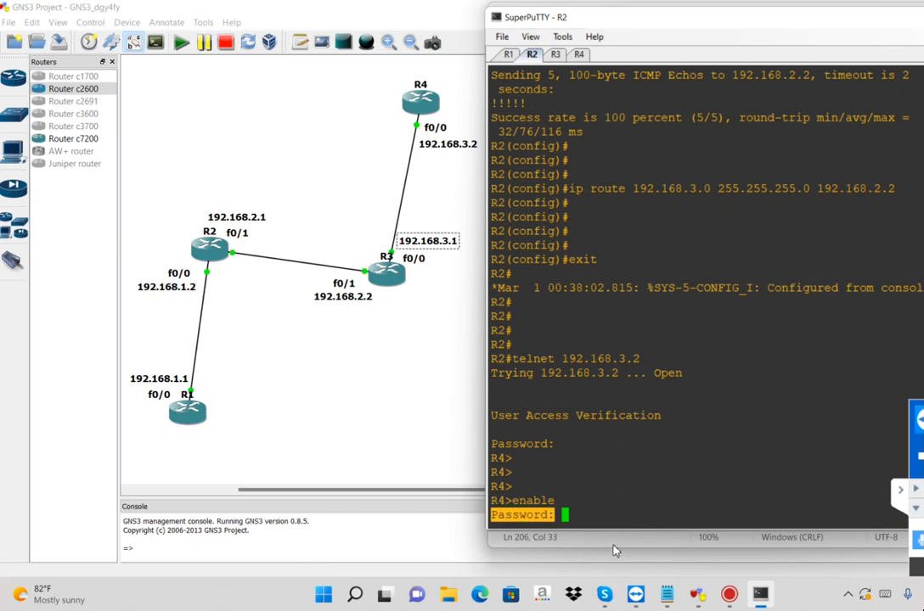
Look up the enable password in the notes and enter it in the Telnet session to reach R4's privileged mode
click(667, 595)
drag(725, 85, 694, 83)
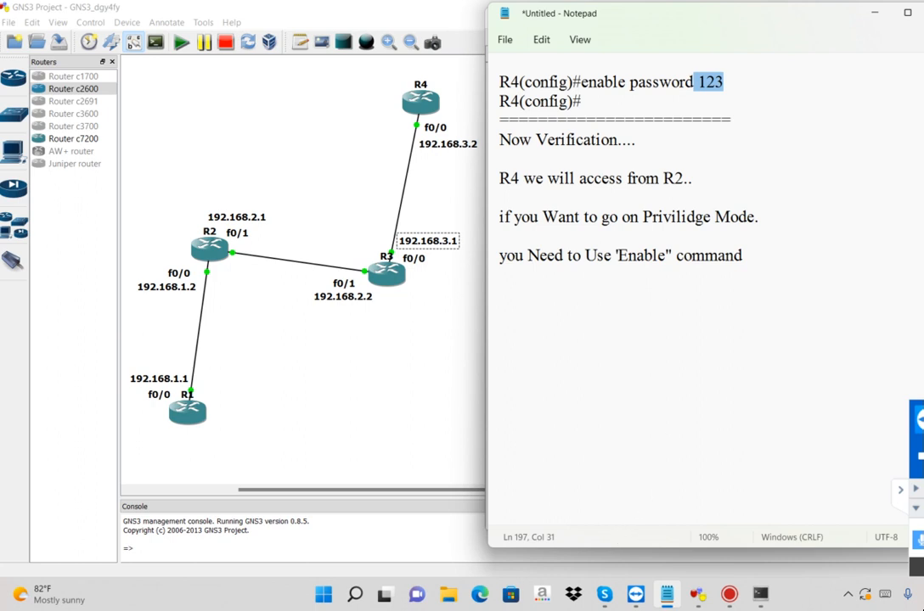
key(alt+Tab)
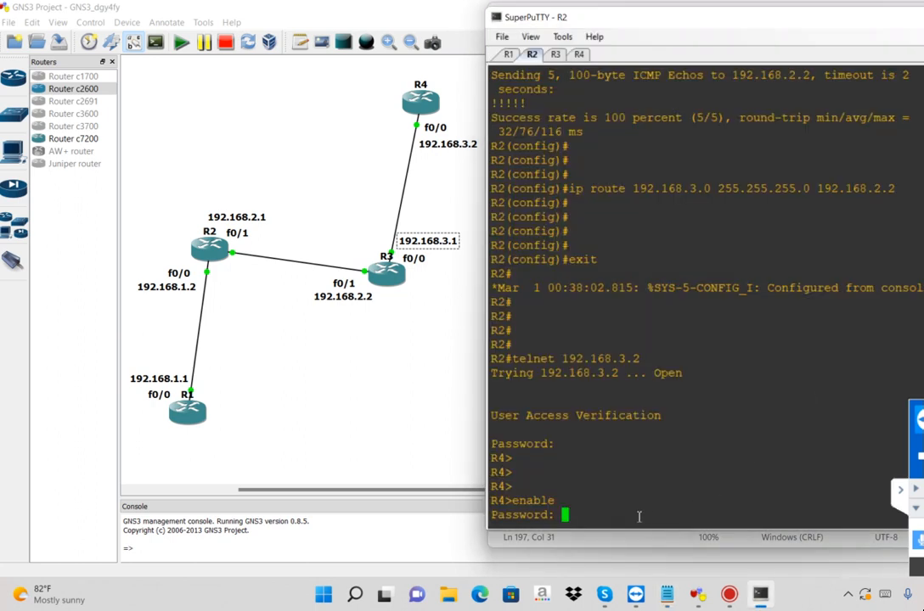
text(123)
key(Return)
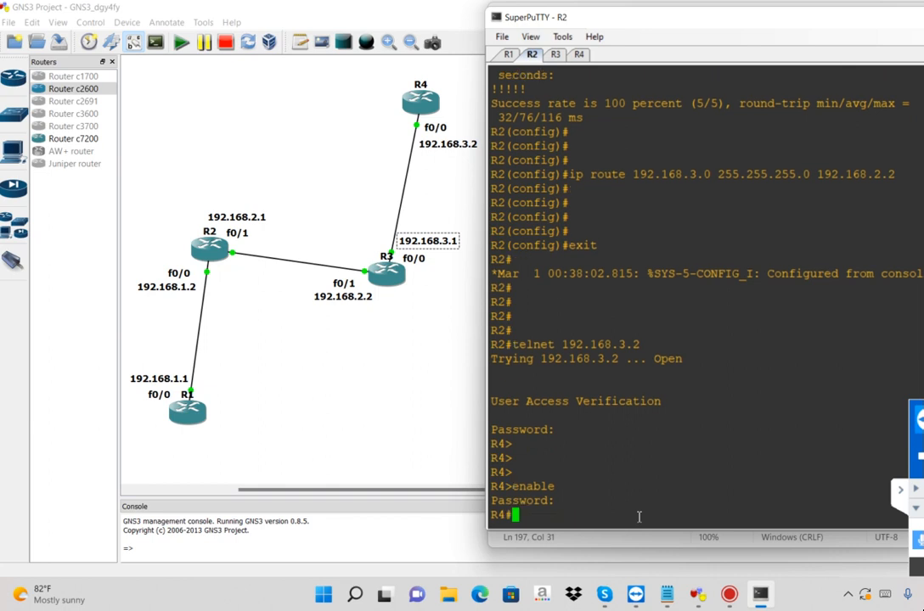
key(Return)
key(Return)
key(Return)
key(Return)
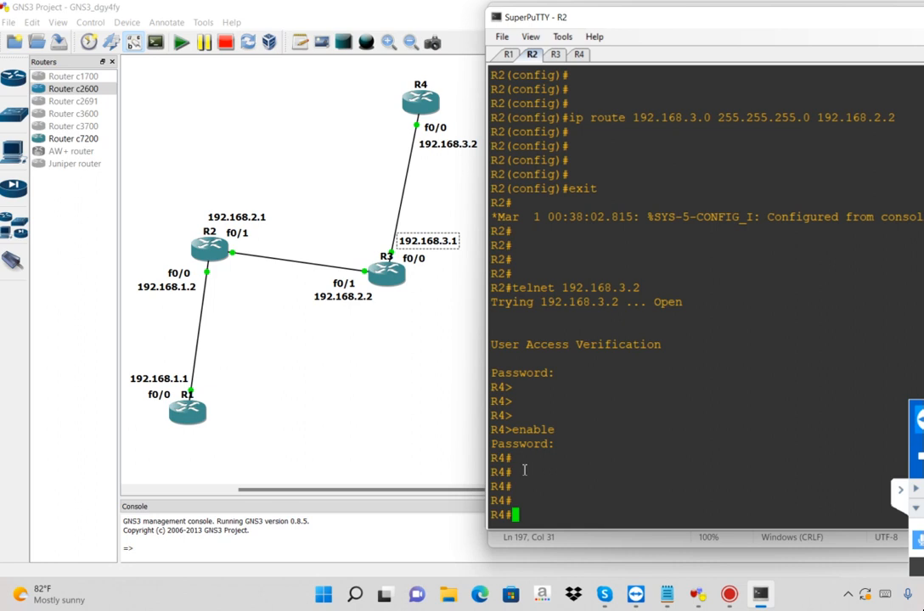
Exit the Telnet session on R4 and check the R2 prompts after returning
text(exit)
key(Return)
key(Return)
key(Return)
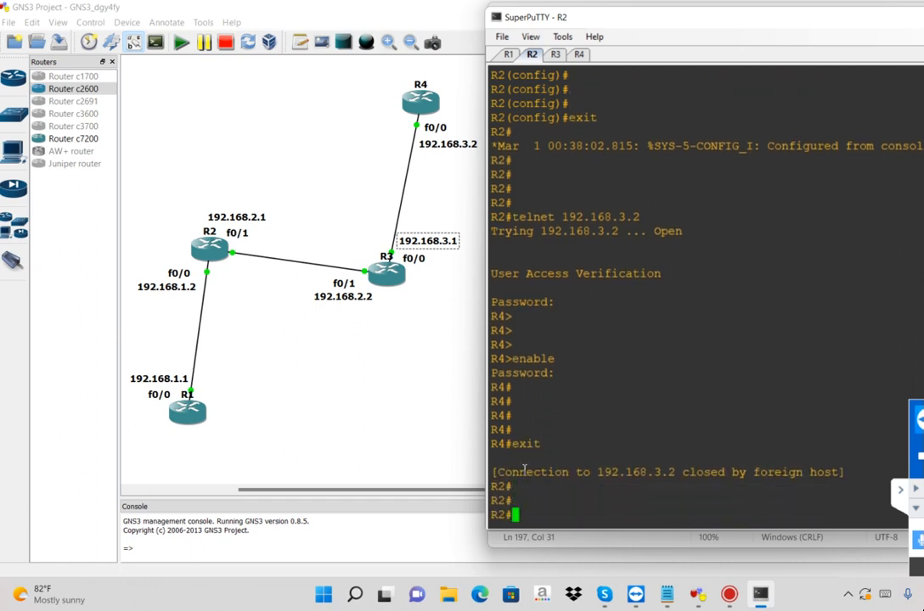
triple_click(510, 486)
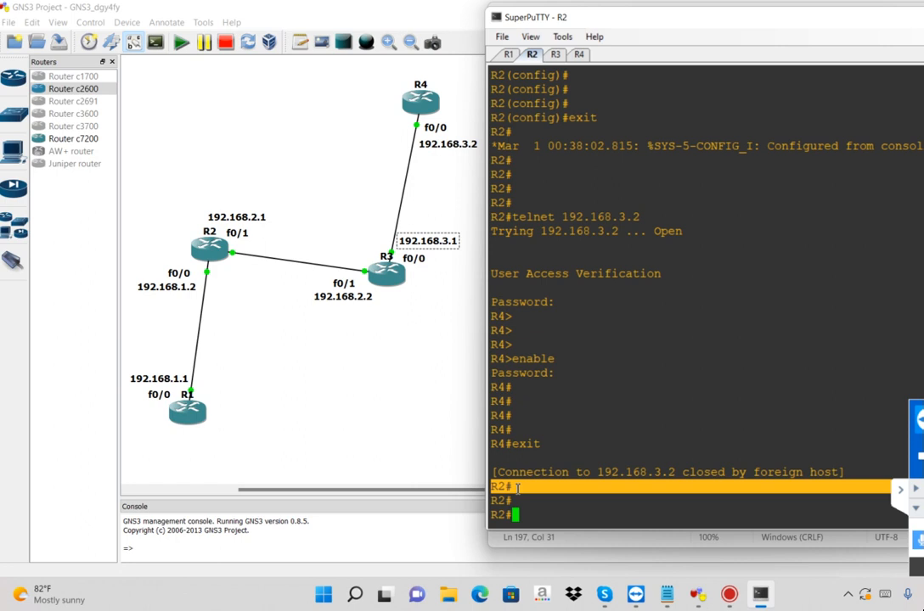
triple_click(503, 501)
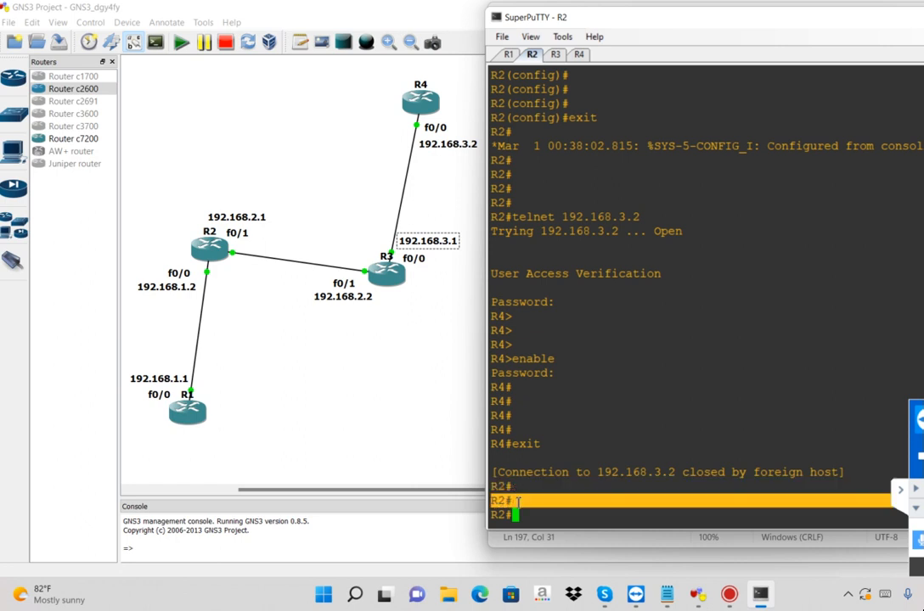
click(606, 96)
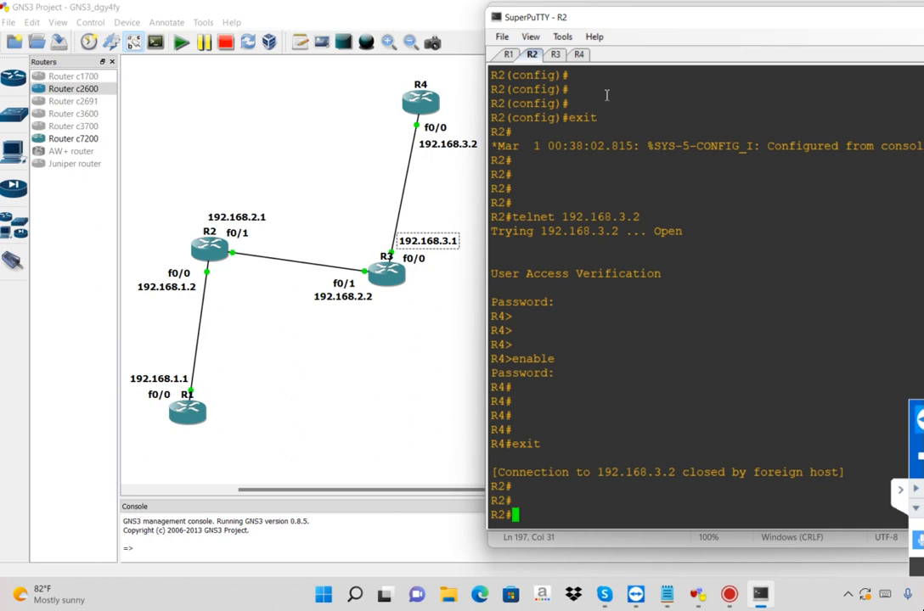
Replace the two privileged mode lines in the notes with the Telnet session output copied from R2, and add a dashed separator above it
drag(522, 189, 645, 497)
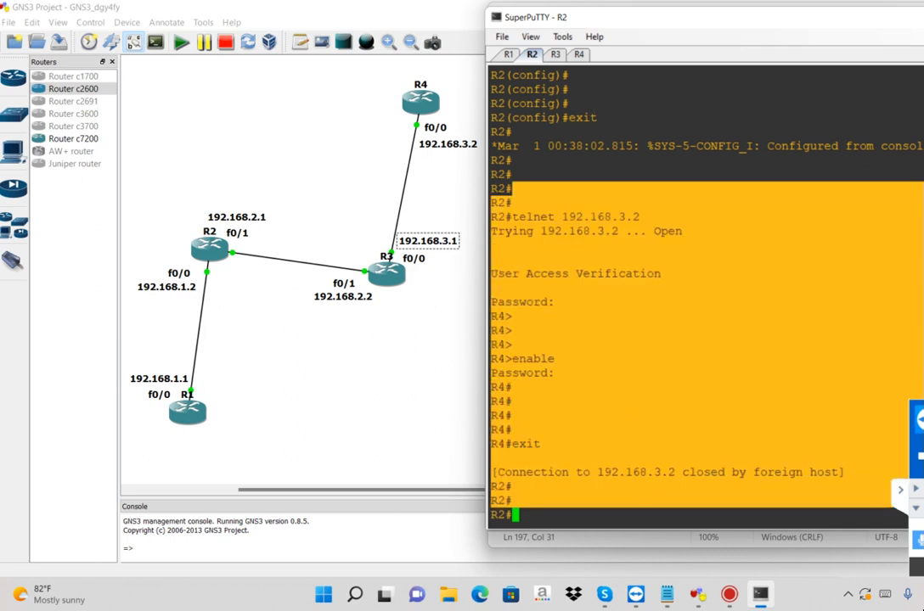
key(alt+Tab)
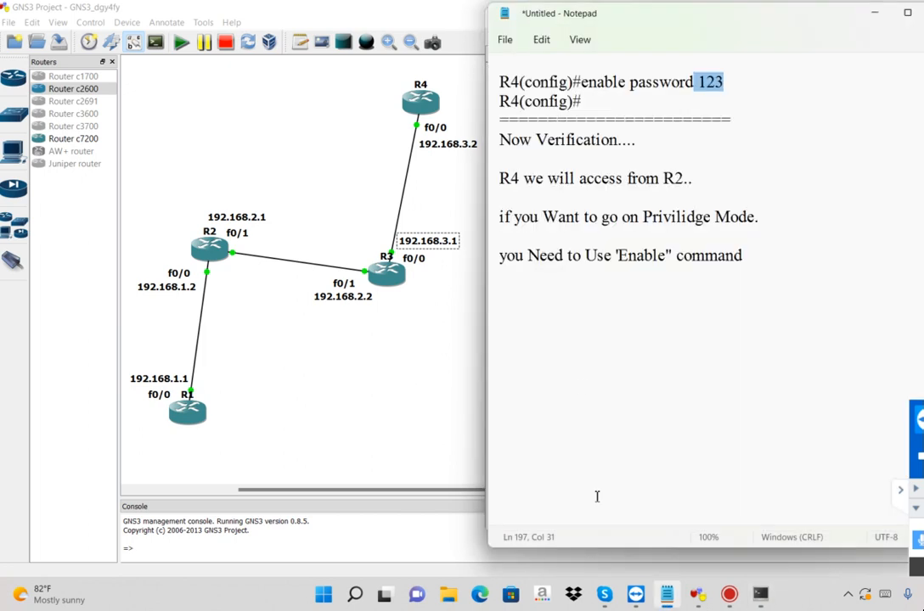
click(538, 293)
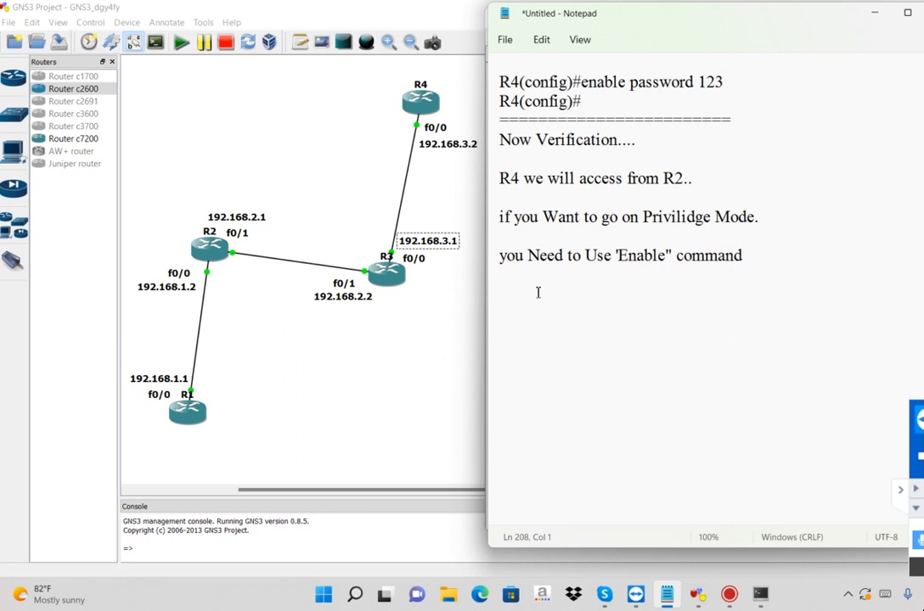
click(659, 163)
drag(559, 200, 720, 301)
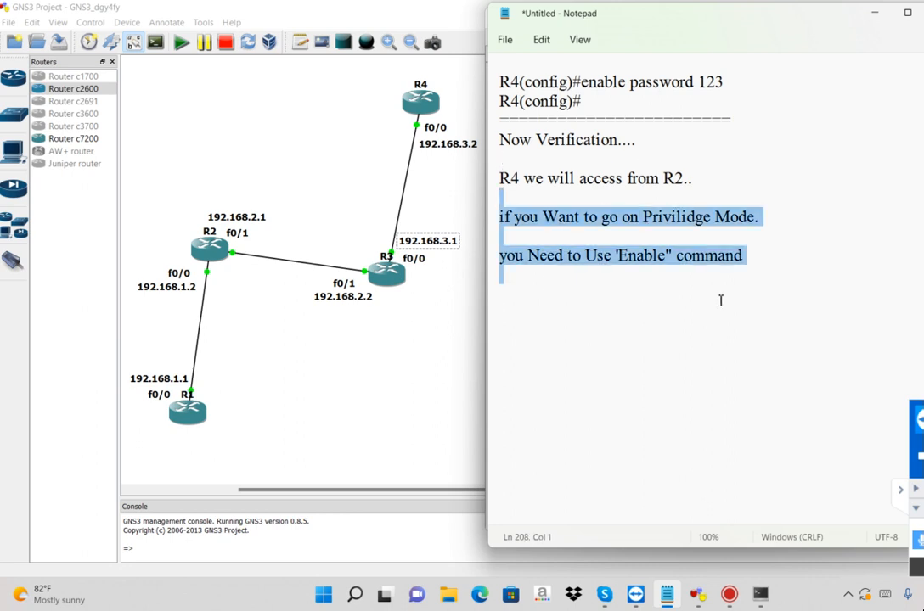
key(ctrl+v)
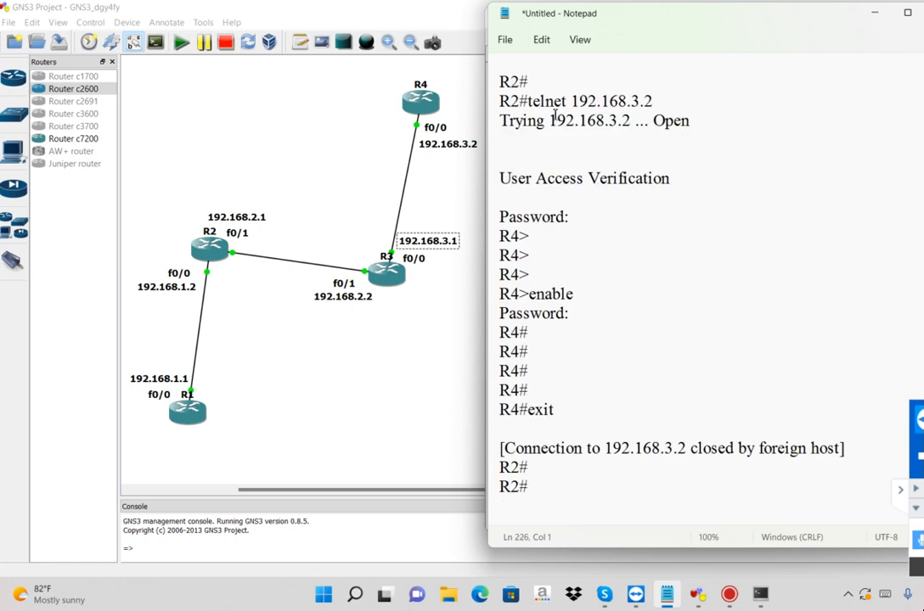
click(533, 65)
text(-------------------------)
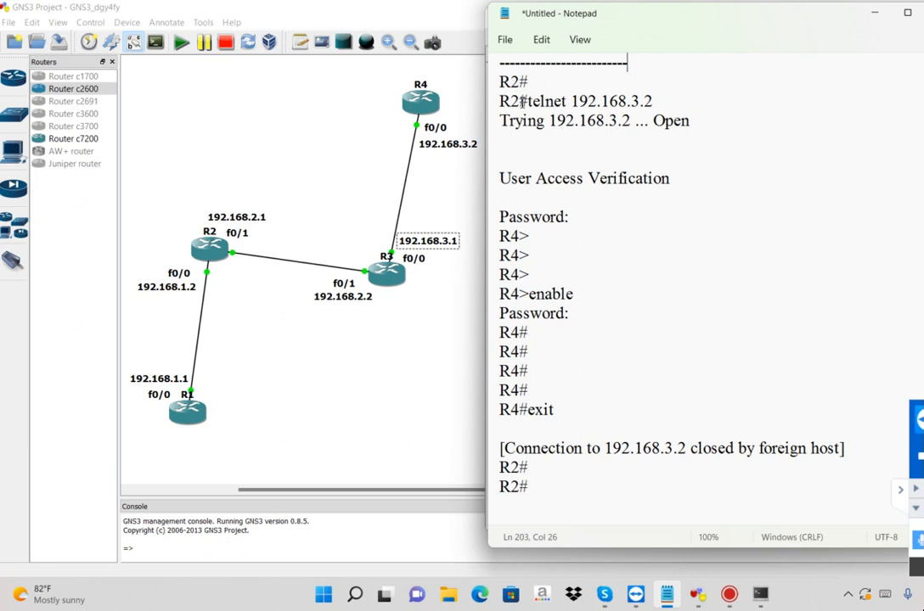
Add the Telnet password after the first Password prompt in the pasted session output
drag(524, 101, 674, 102)
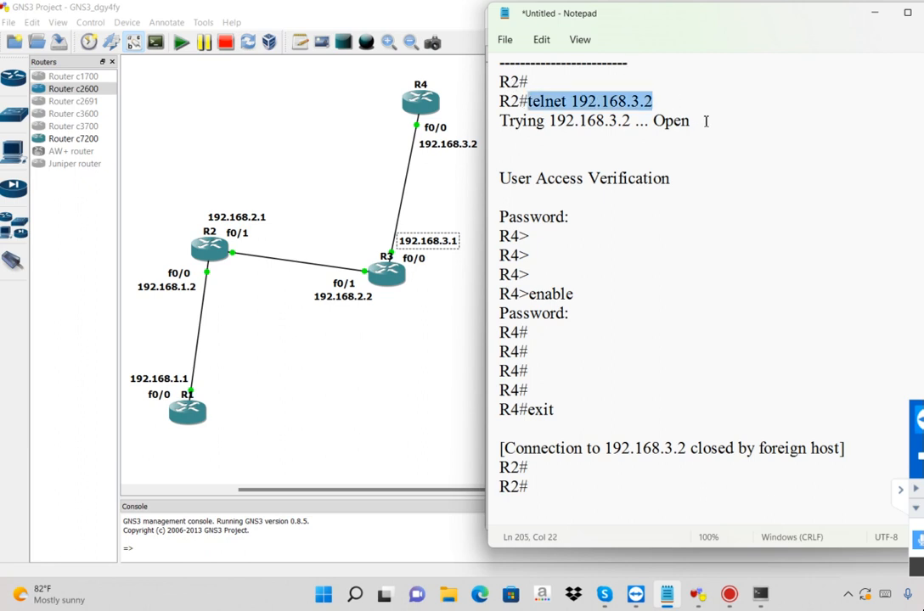
drag(501, 216, 498, 226)
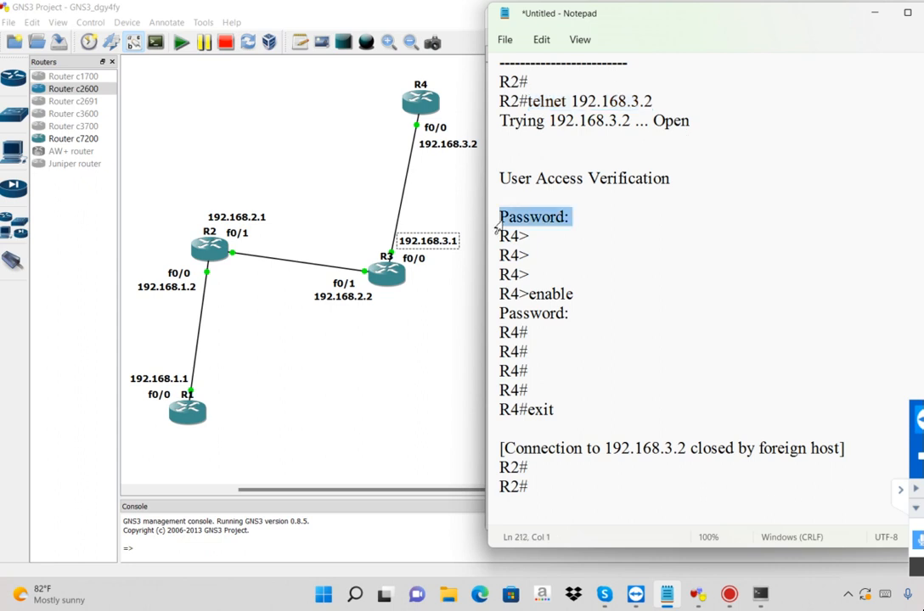
click(592, 221)
text(xyz)
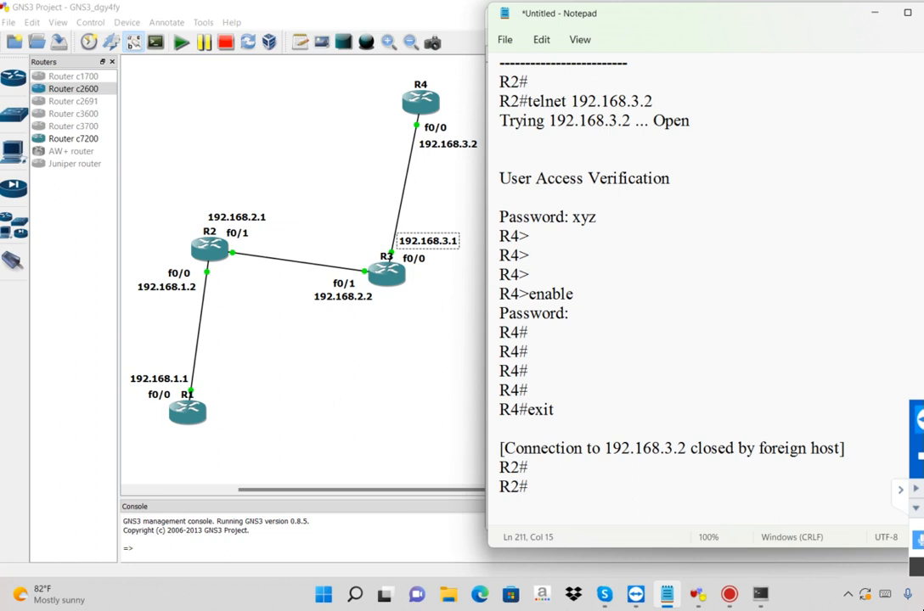
Add the remark "(When you Type pass.. its not showing)" after the Telnet password in the session notes
key(Tab)
text(())
key(Left)
text(When)
text(you )
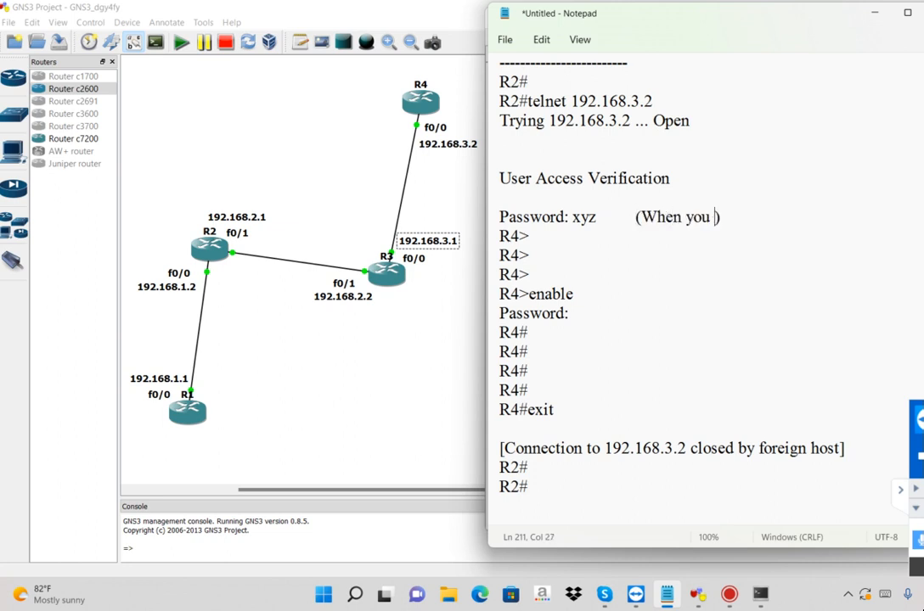
text(Type pass.. )
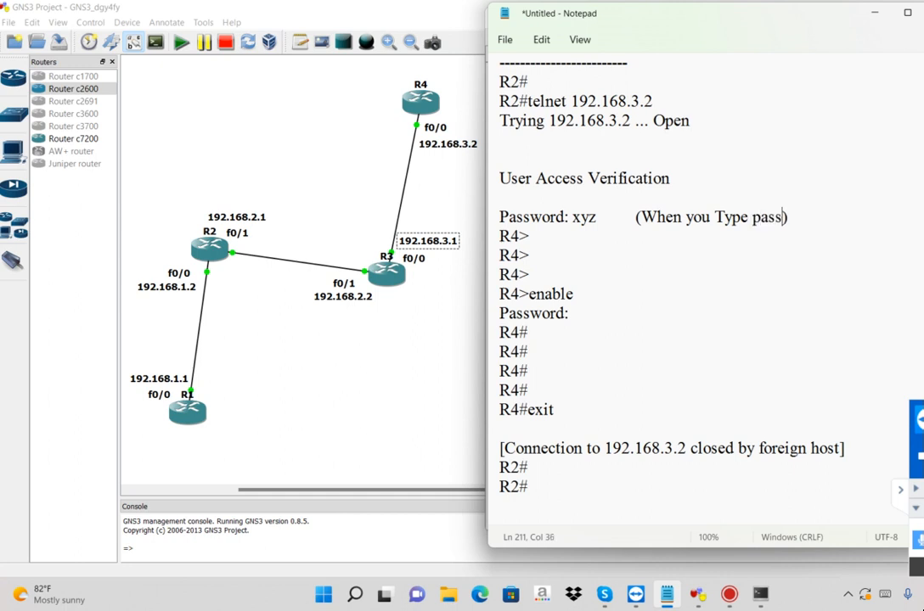
text(its not showing)
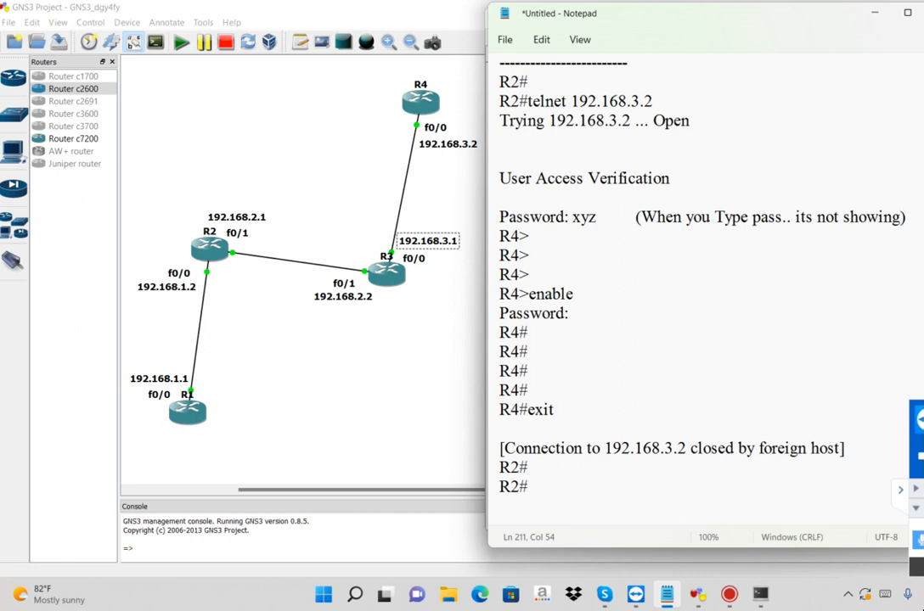
Copy the remark behind the Telnet password, including the spacing in front of it
click(500, 198)
click(901, 218)
key(Right)
drag(906, 218, 601, 218)
key(ctrl+c)
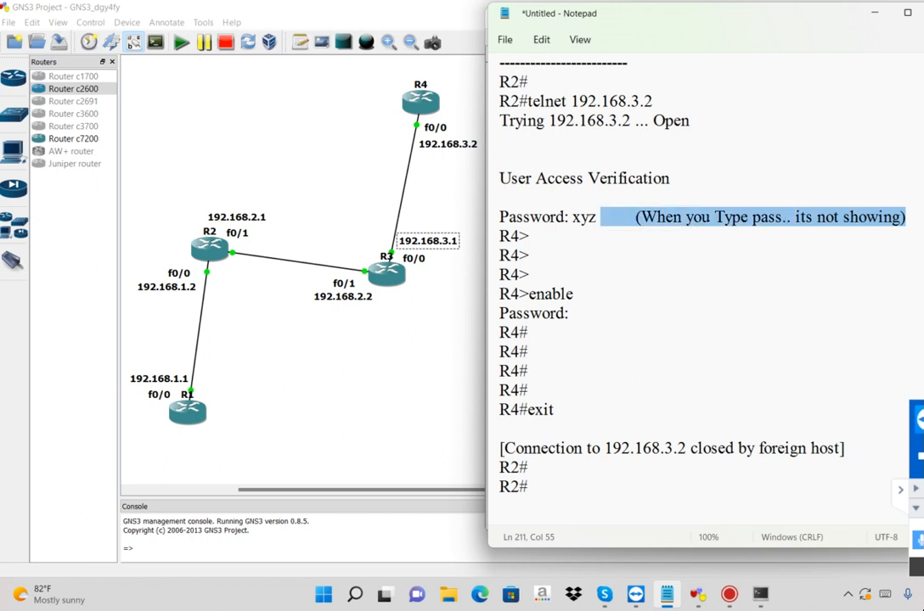
Above the R4>enable line, add a blank line, "for go on Privilidge mode..", "use This Command--" and a dashed separator
click(587, 278)
key(Return)
key(Return)
text(for go on Privilidge mode..)
key(Return)
text(use This Command--)
key(Return)
text(---------------------------------)
Add the enable password after the second Password prompt and paste the copied remark behind it, aligned with the first remark
key(shift+Down)
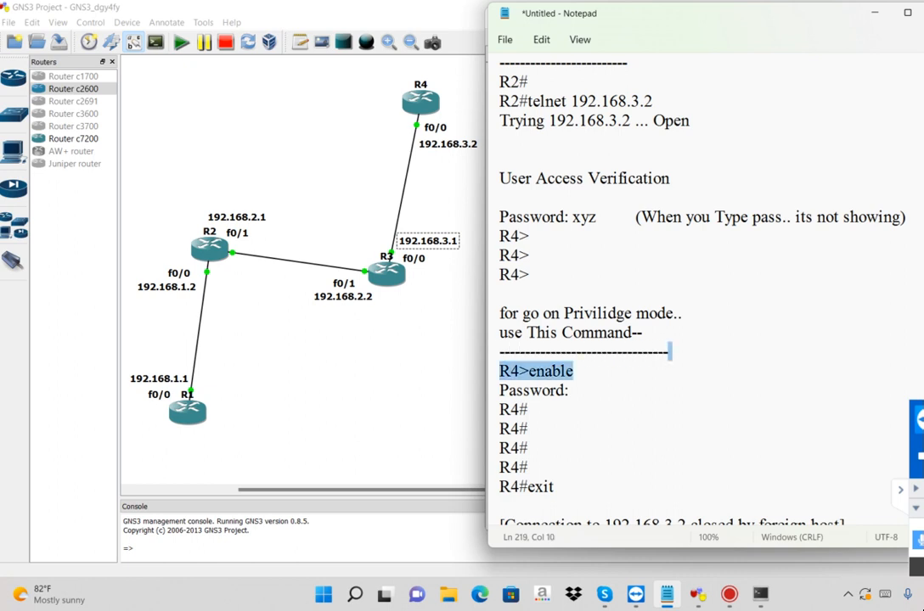
key(shift+Down)
click(576, 389)
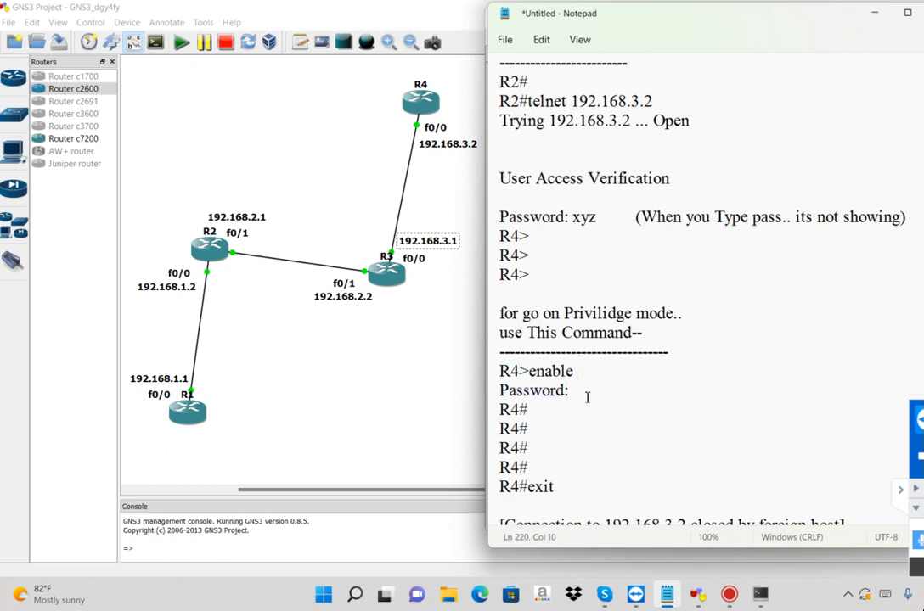
text(123)
key(ctrl+v)
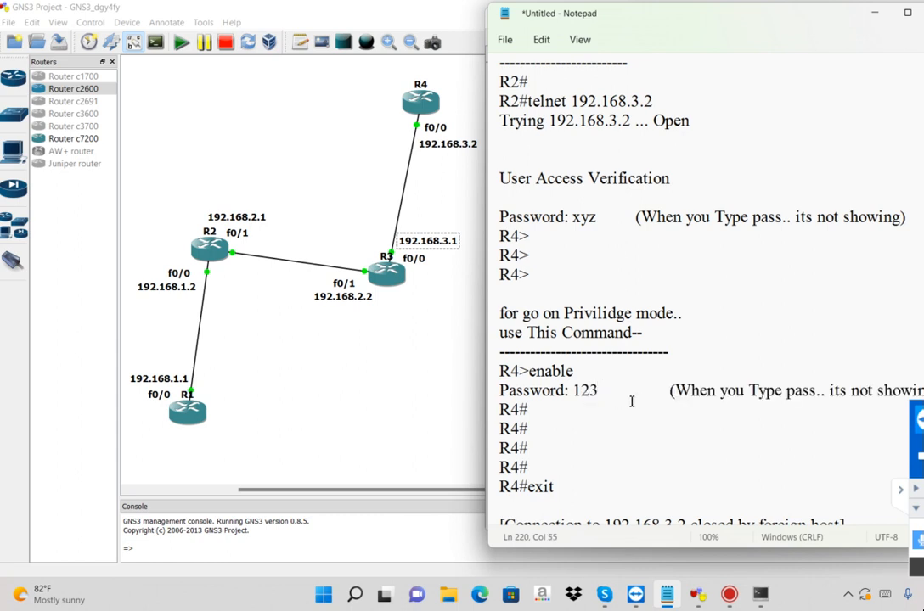
click(667, 391)
key(BackSpace)
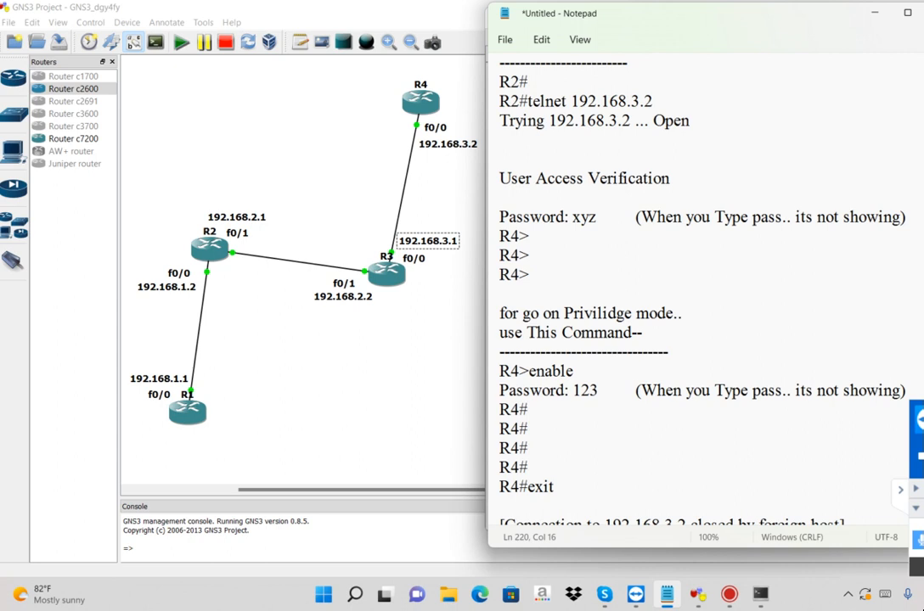
Insert the line "for Exit...." above the last empty R4# prompt, with a blank line above it
key(shift+Down)
click(575, 438)
click(520, 409)
click(520, 429)
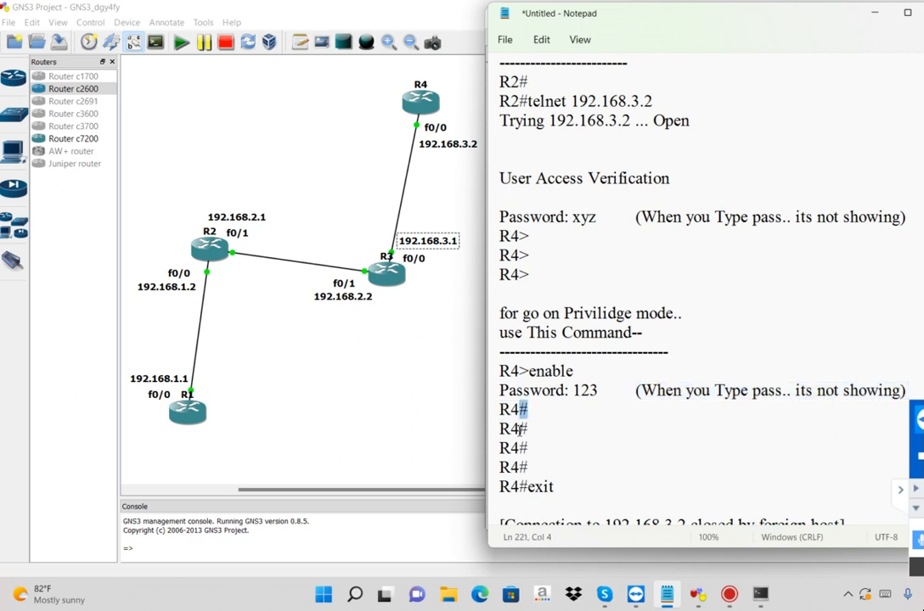
click(575, 470)
key(Up)
key(Return)
text(for Ext)
key(BackSpace)
text(it....)
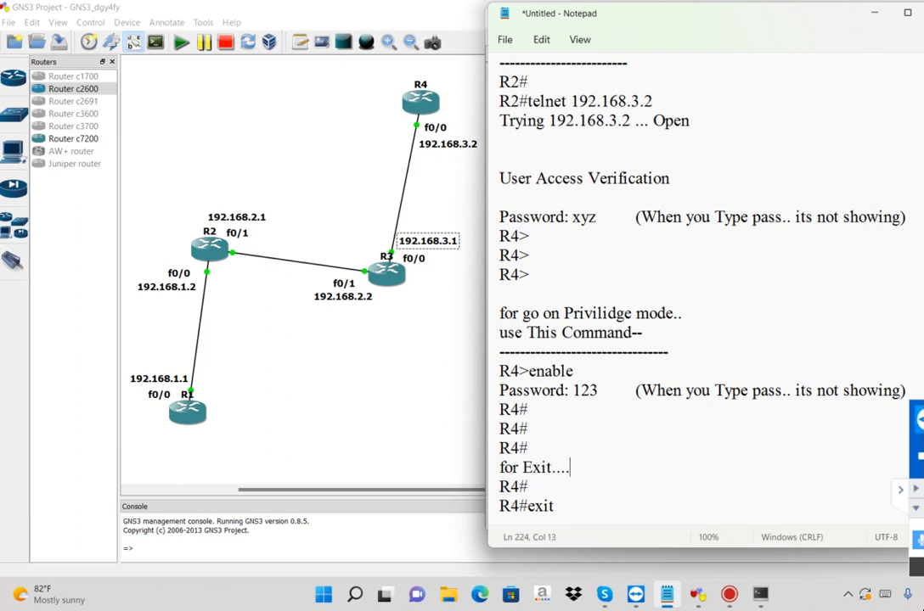
key(Home)
key(Return)
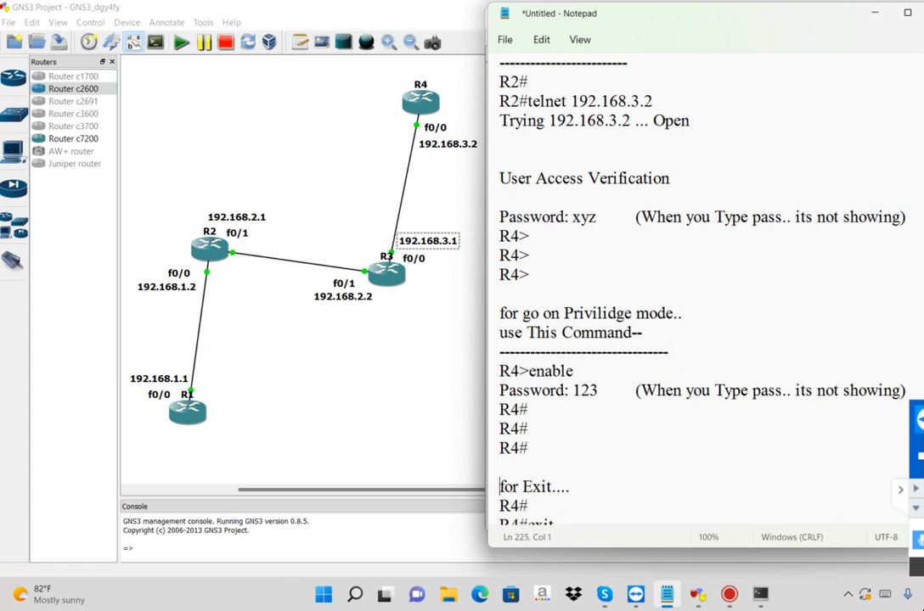
Add a dashed separator line directly below "for Exit...."
key(Down)
key(Down)
key(Down)
key(Down)
key(Down)
key(Down)
key(Down)
key(Down)
key(Down)
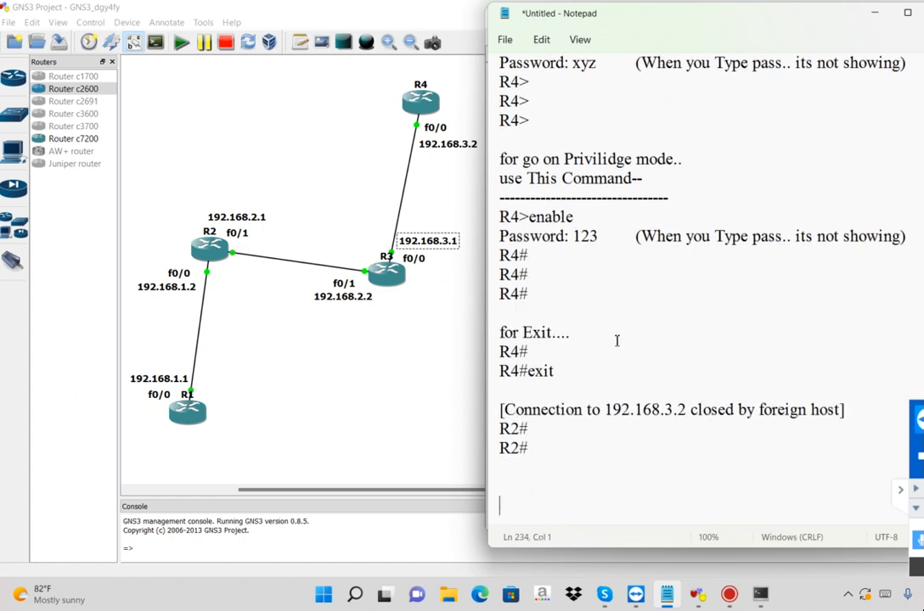
click(586, 332)
key(Return)
text(-----------------)
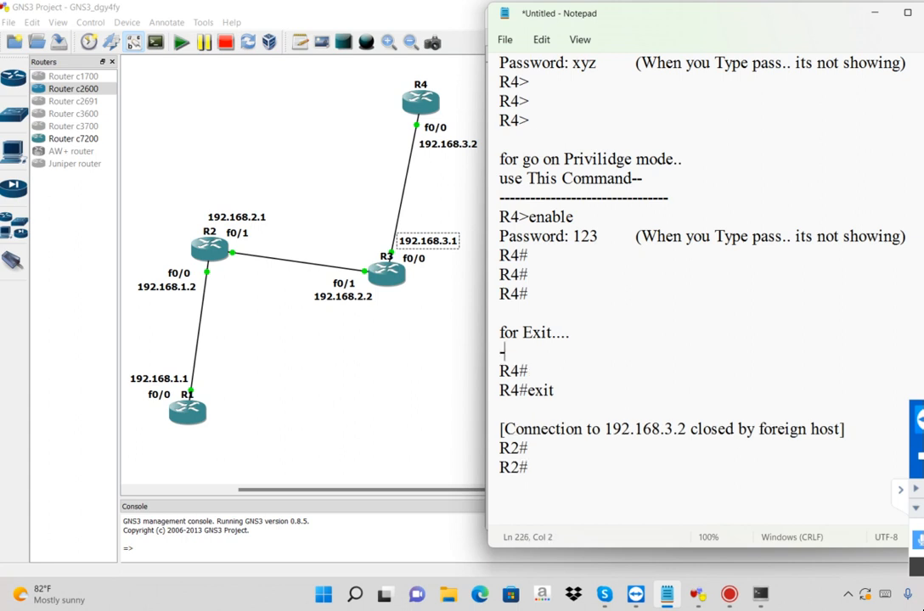
Add the closing line "GOT IT?" at the end of the notes and select it up through the last R2# prompt
click(567, 506)
text(GOT IT)
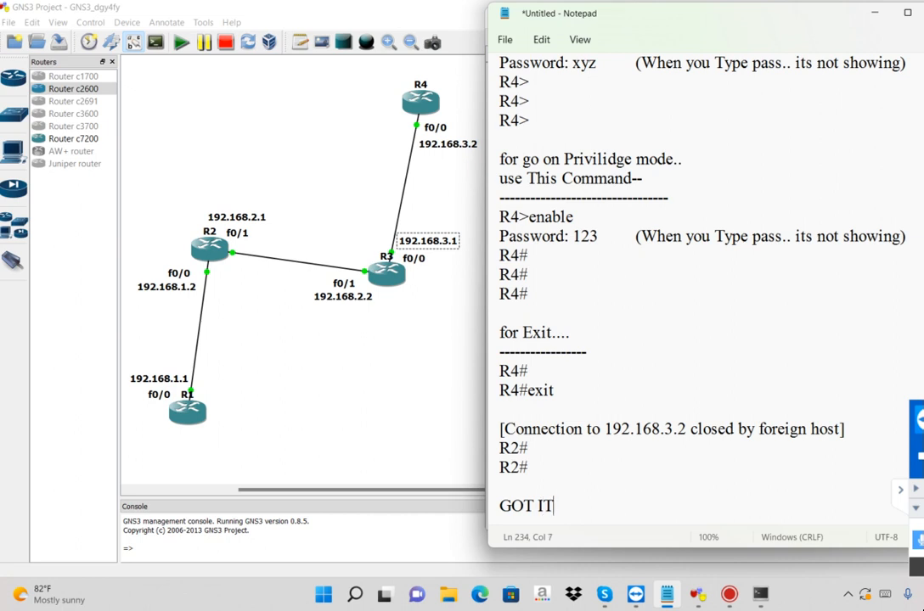
text(?)
drag(562, 507, 500, 468)
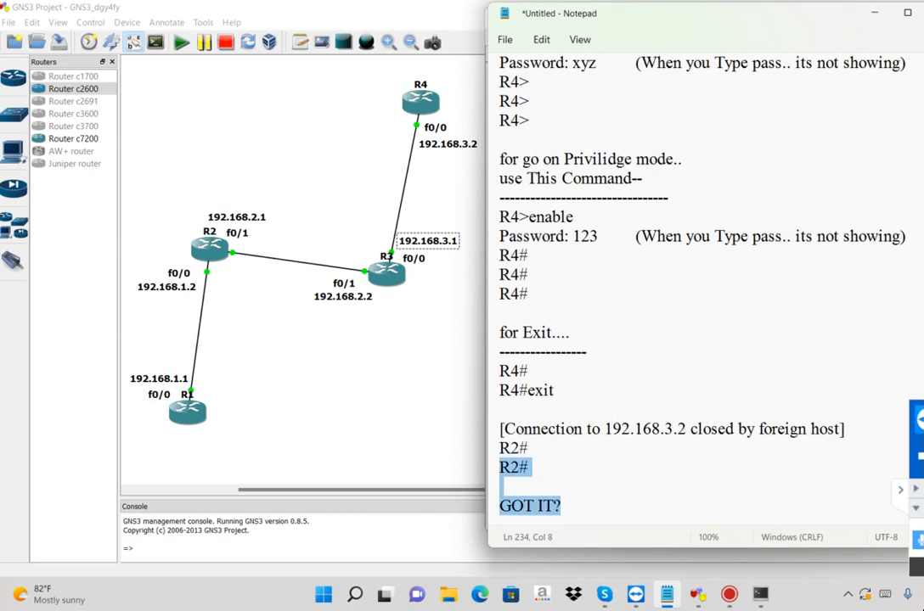